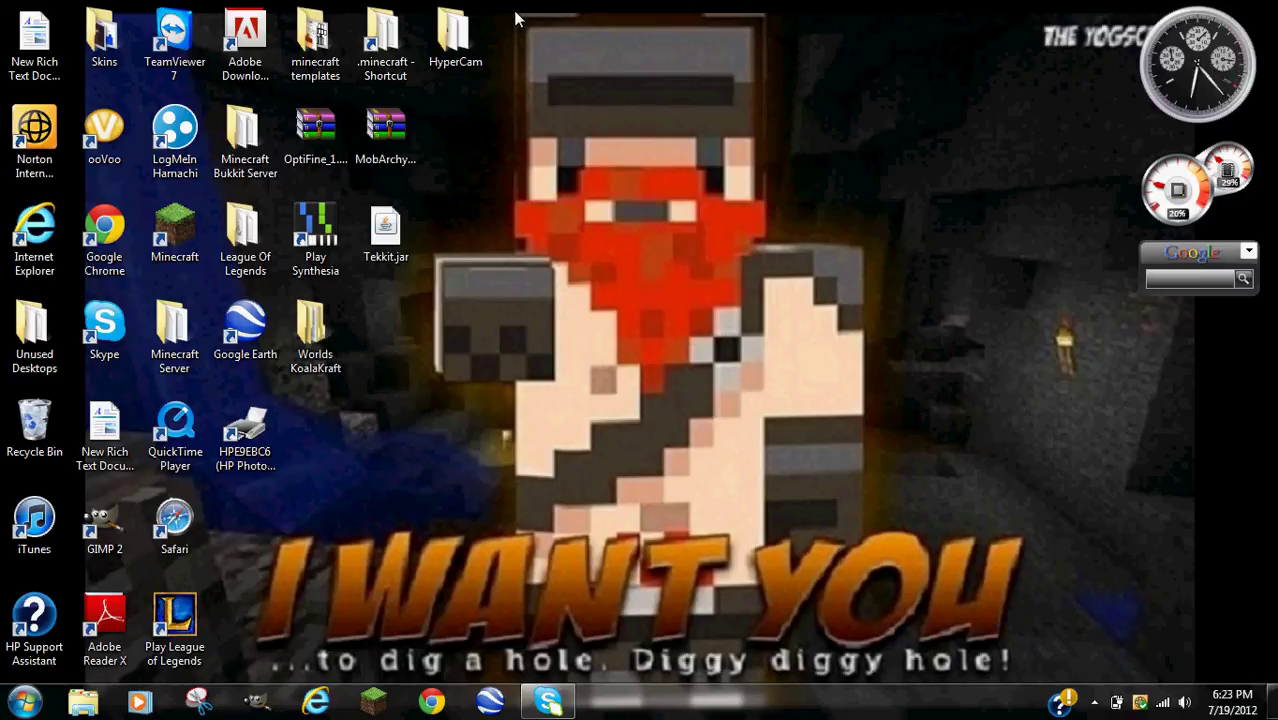
Launch Run via a Start menu search for 'run' and enter %appdata% as the location
{"action": "left_click", "coordinate": [24, 702]}
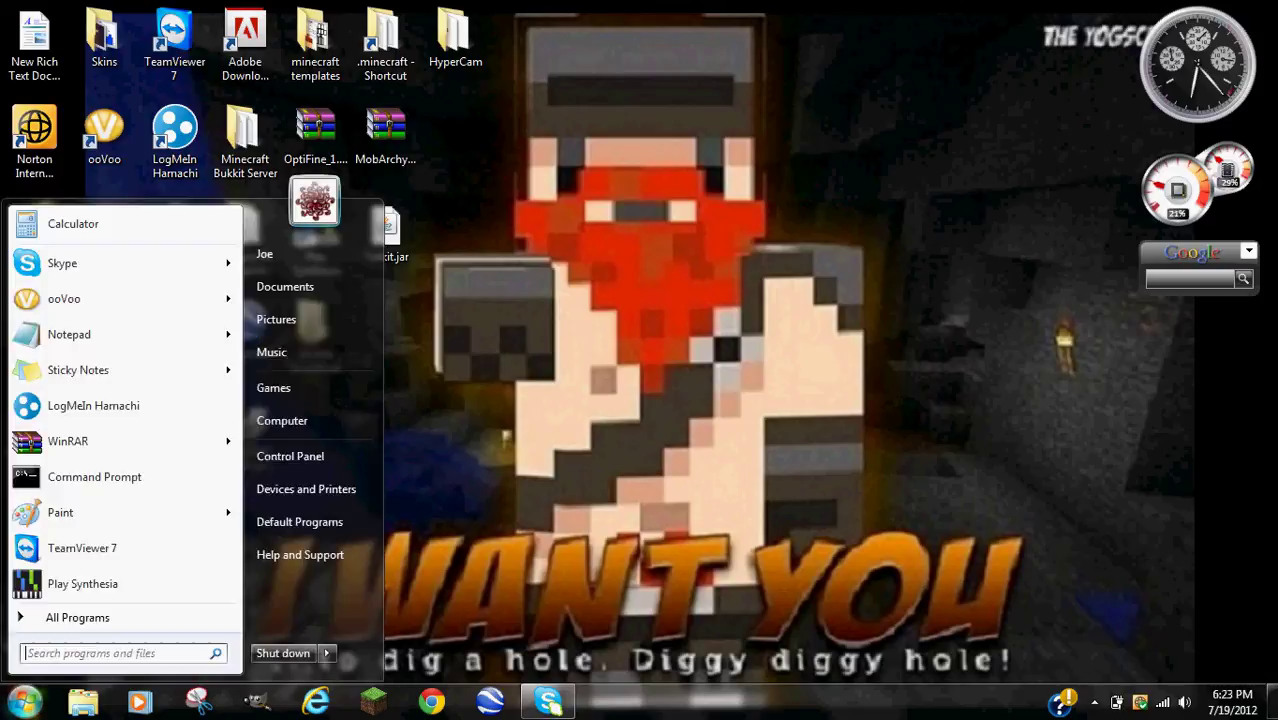
{"action": "left_click", "coordinate": [105, 655]}
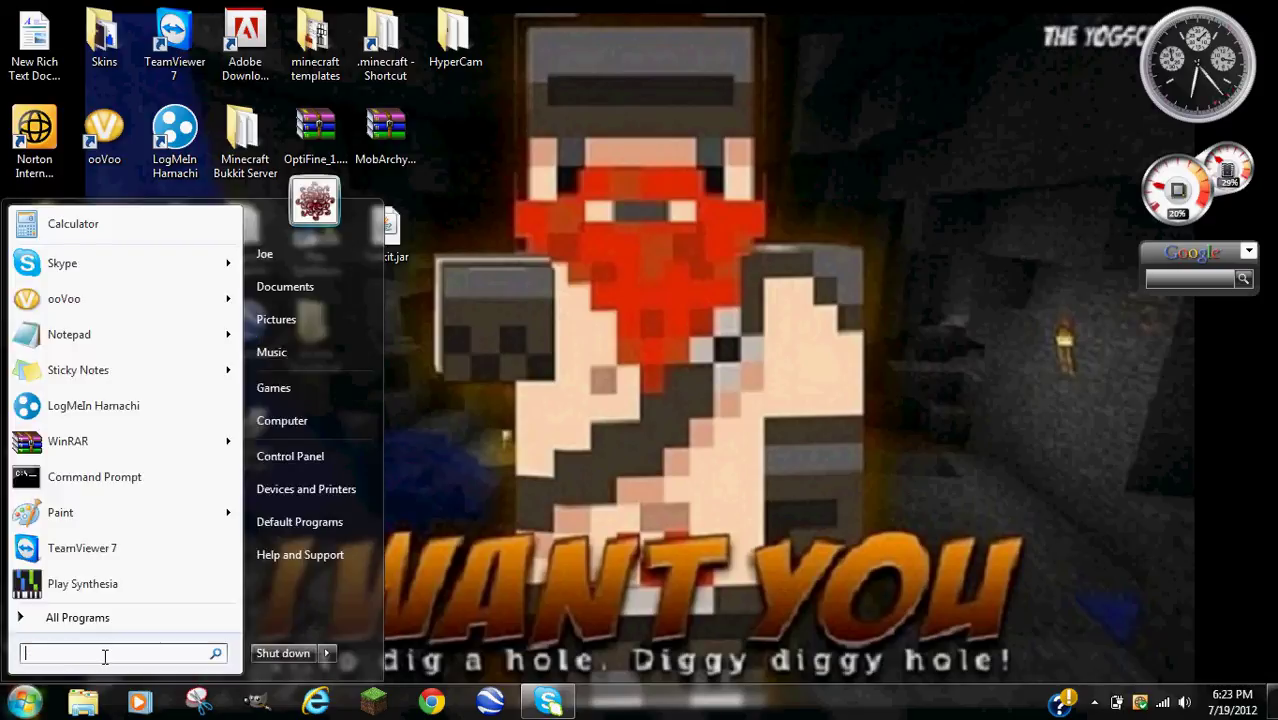
{"action": "left_click", "coordinate": [315, 40]}
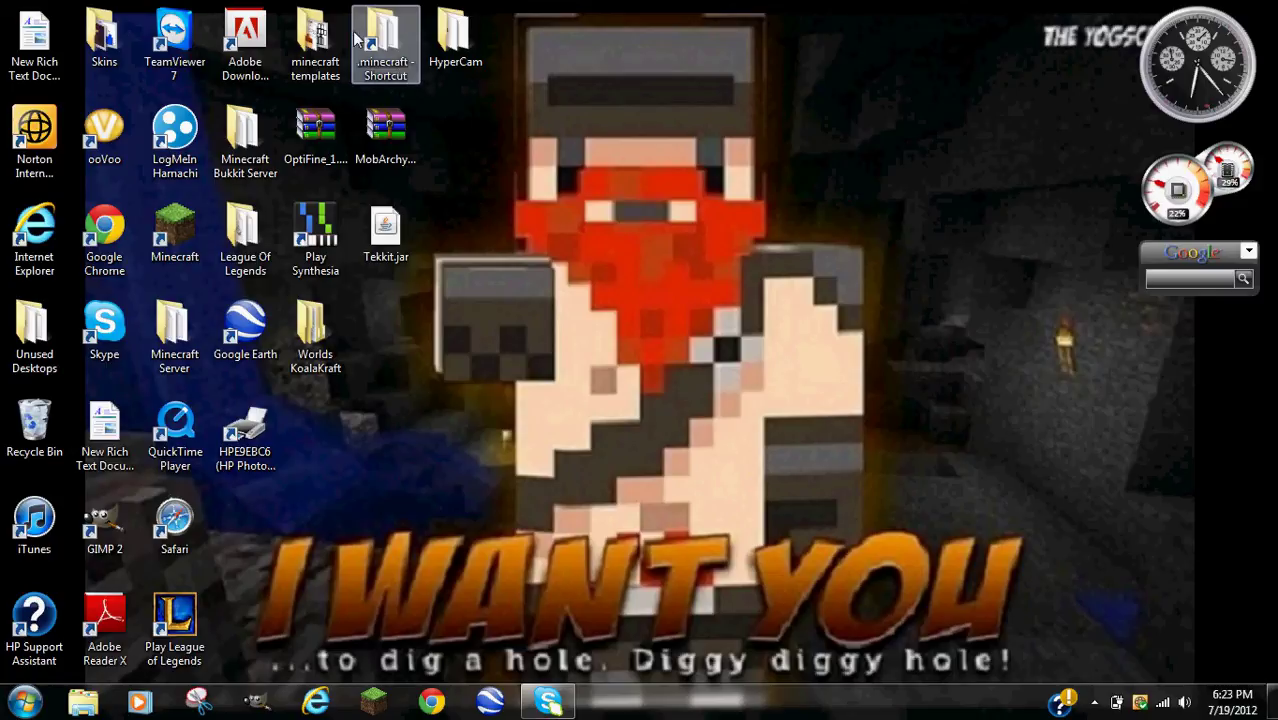
{"action": "key", "text": "super"}
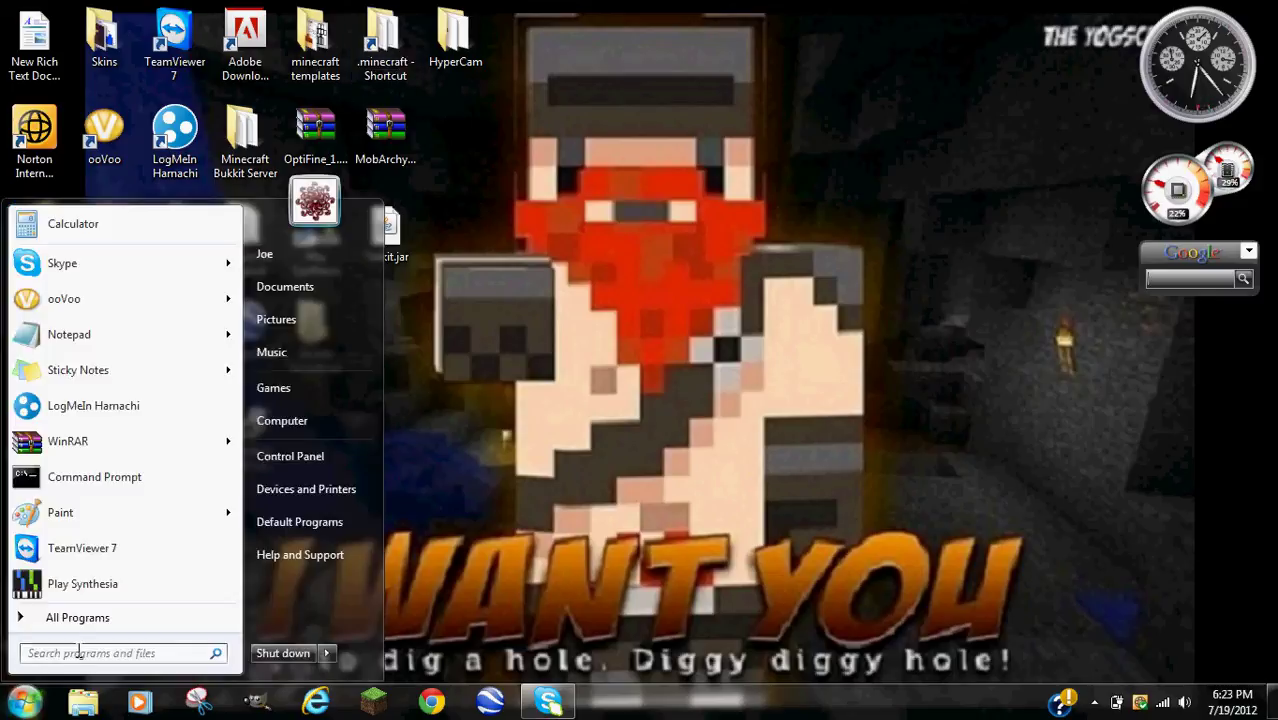
{"action": "left_click", "coordinate": [77, 651]}
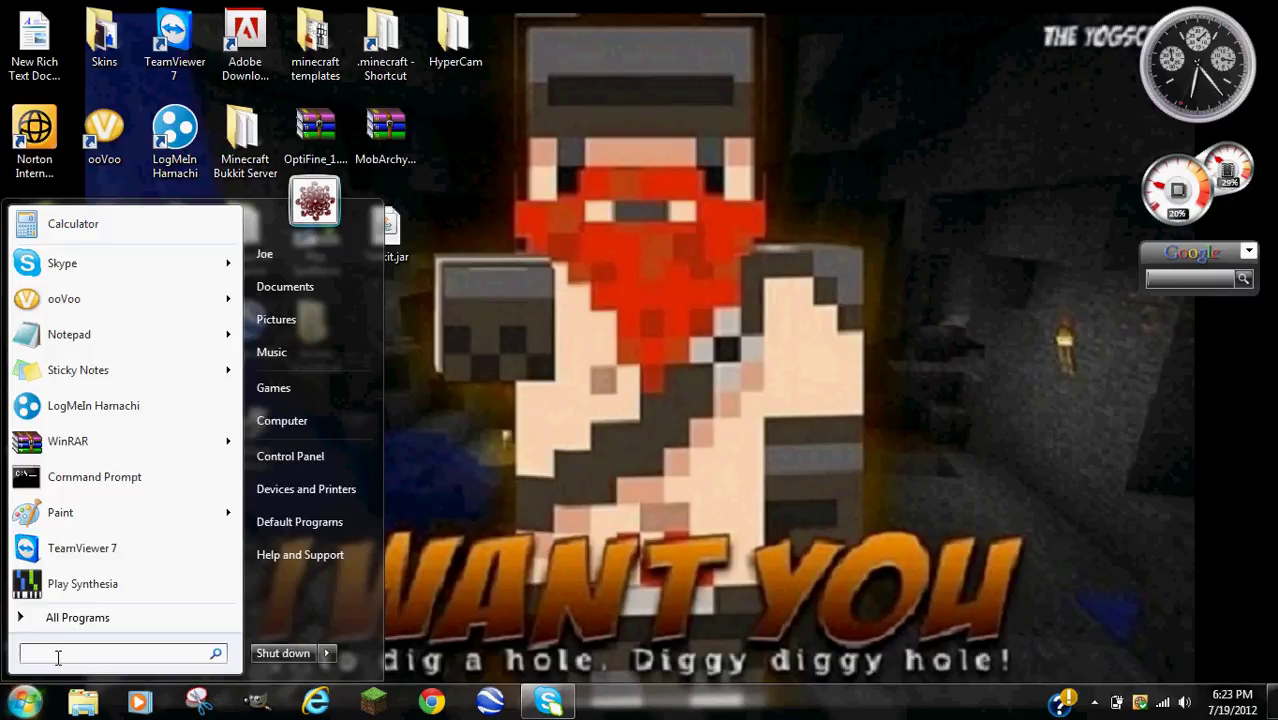
{"action": "type", "text": "run"}
{"action": "key", "text": "Return"}
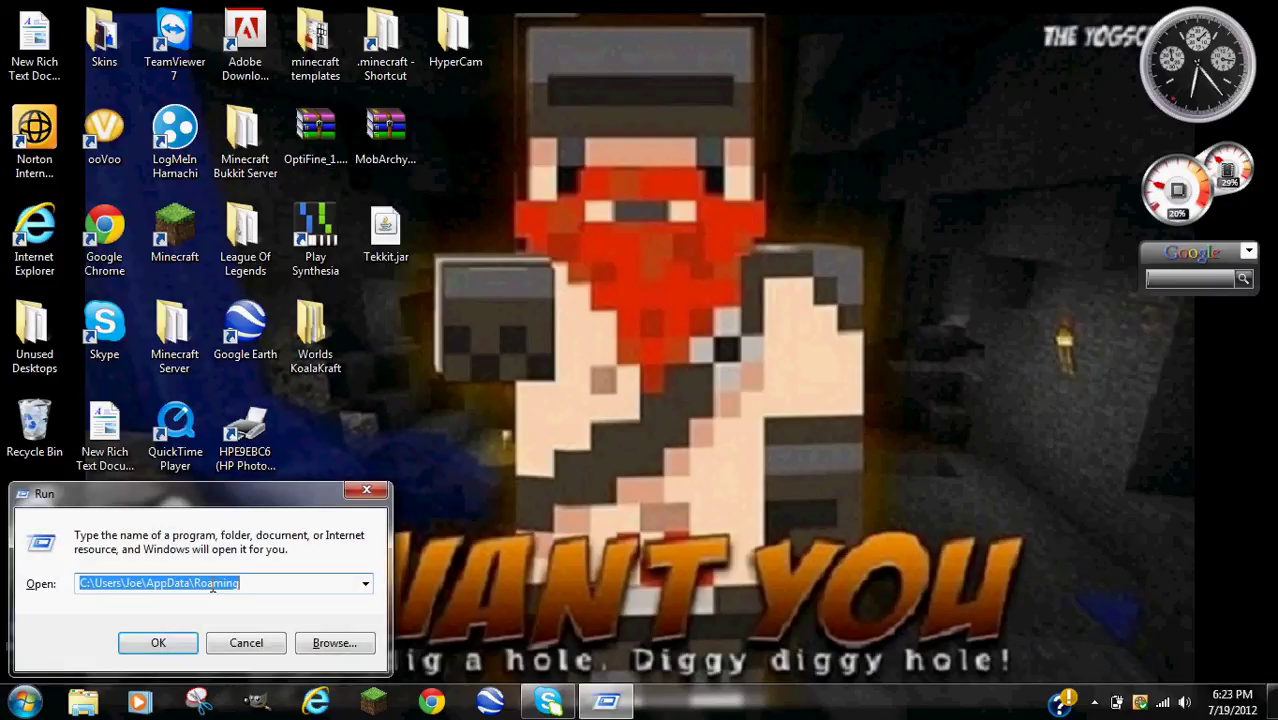
{"action": "key", "text": "BackSpace"}
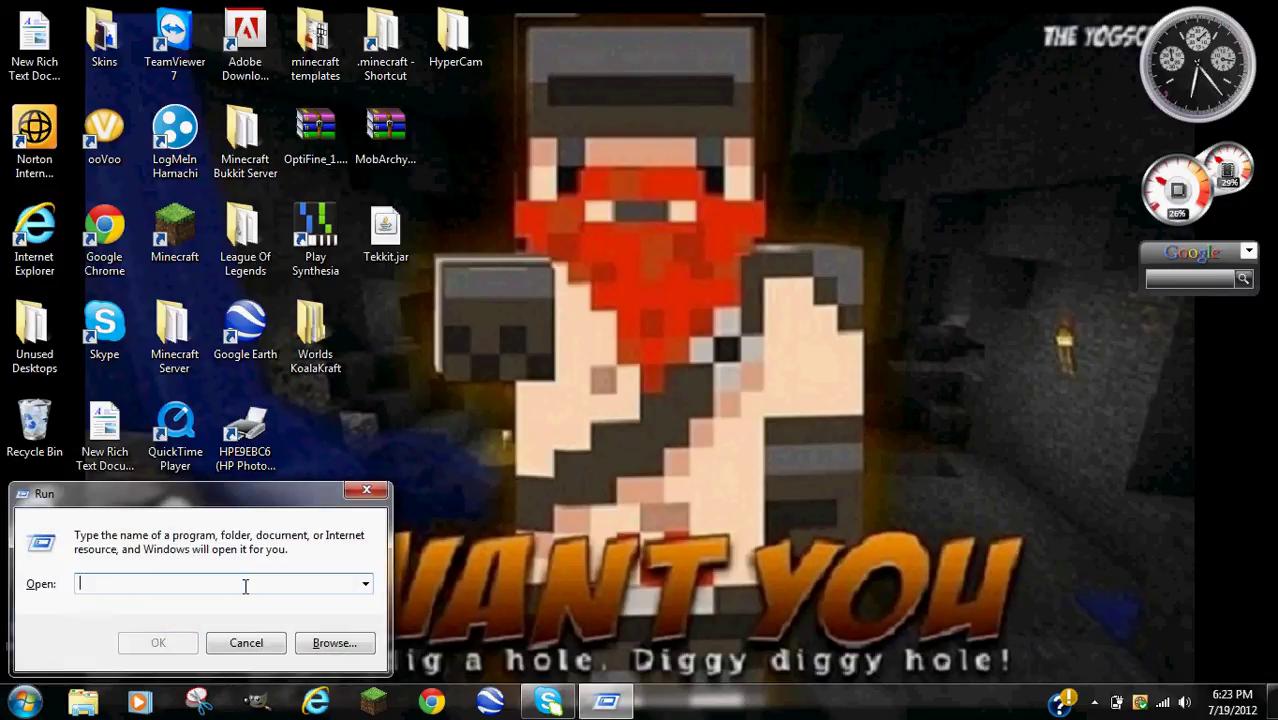
{"action": "type", "text": "%app"}
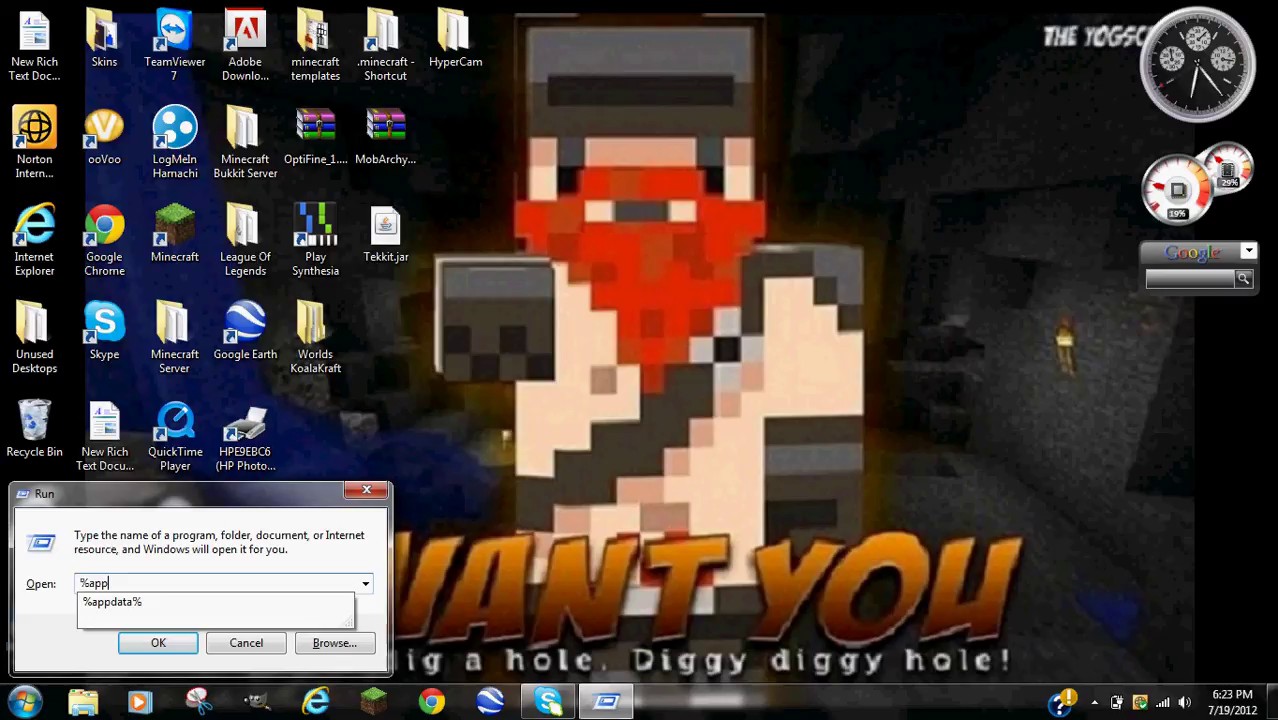
{"action": "type", "text": "data%"}
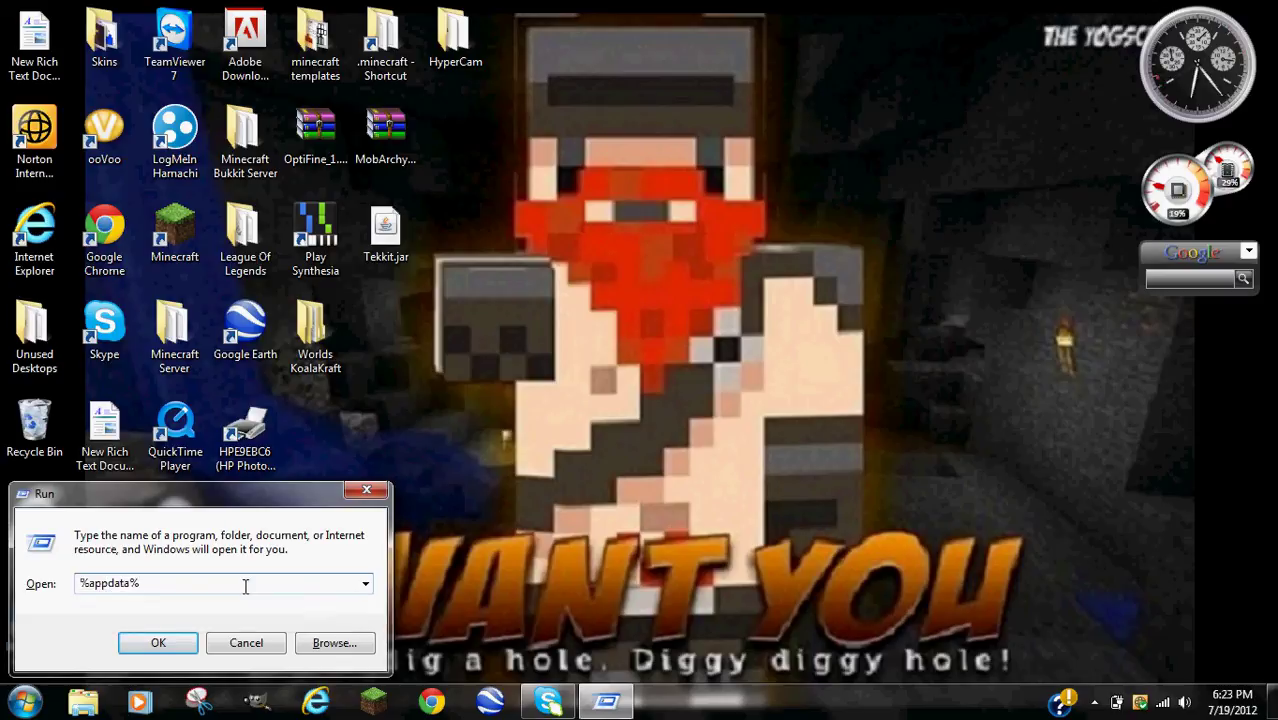
Open %appdata%, go into .minecraft\bin, and copy minecraft.jar
{"action": "left_click", "coordinate": [178, 642]}
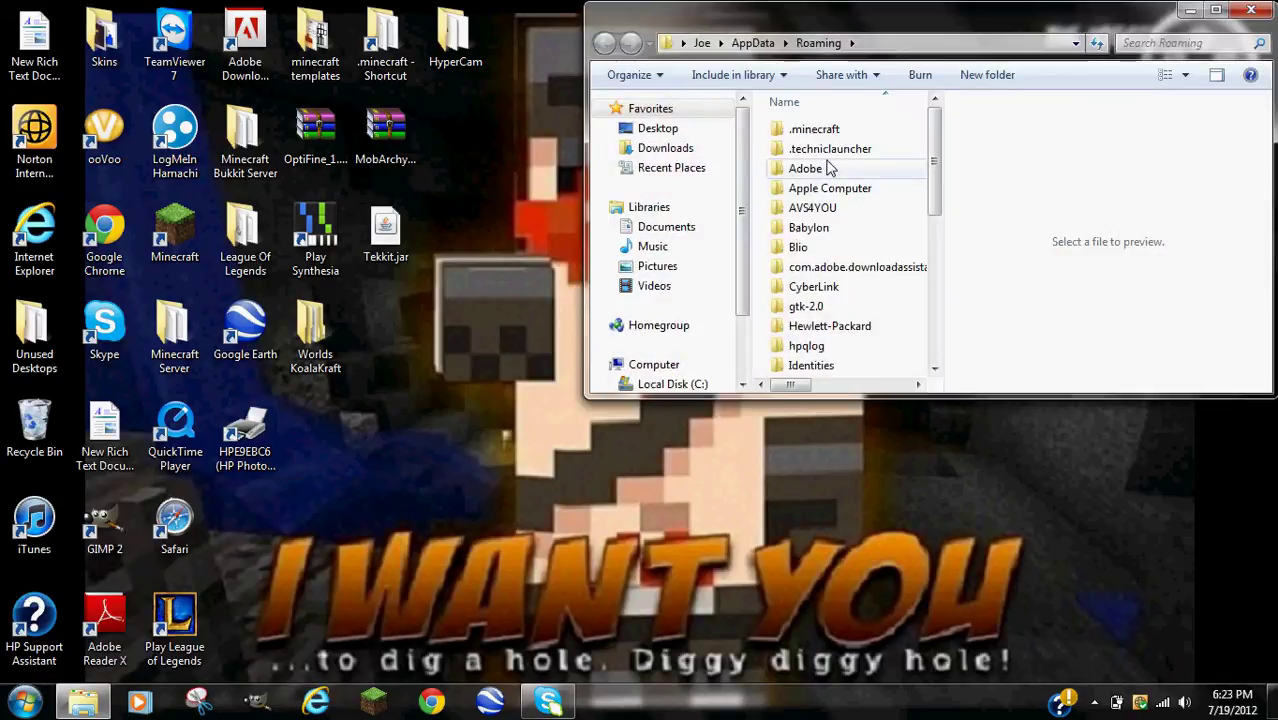
{"action": "double_click", "coordinate": [838, 129]}
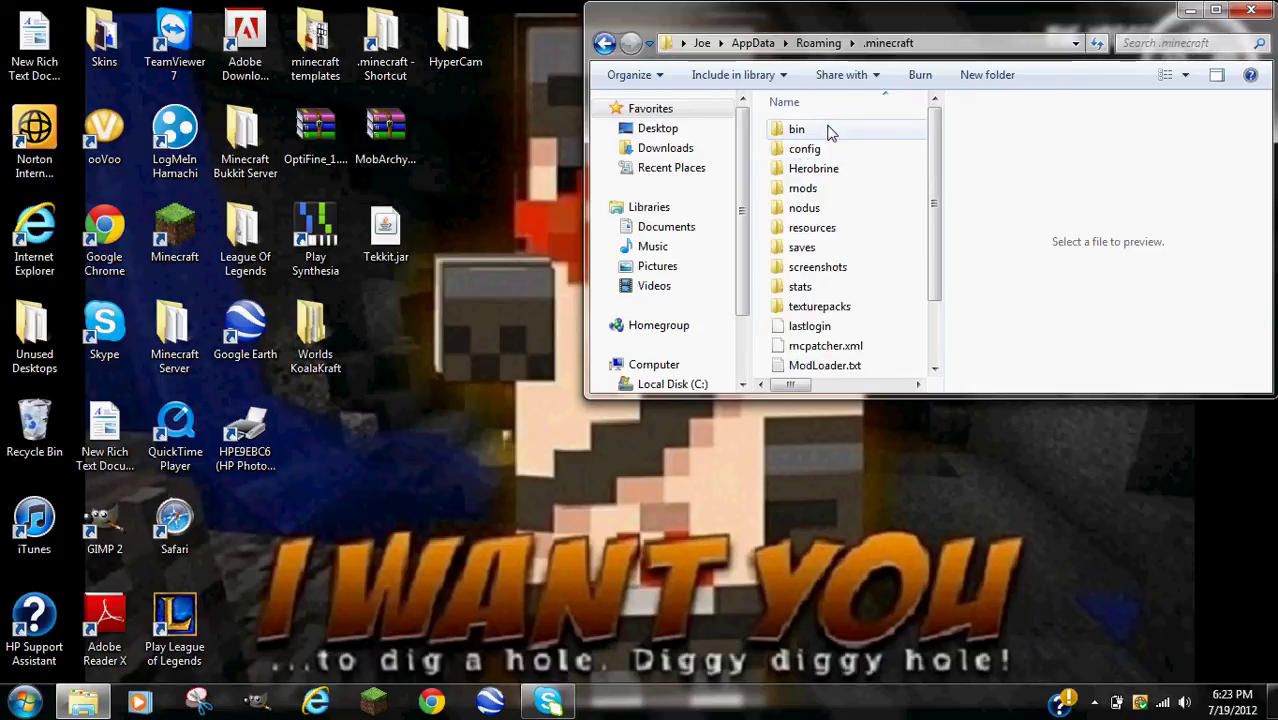
{"action": "scroll", "coordinate": [825, 228], "scroll_direction": "down", "scroll_amount": 2}
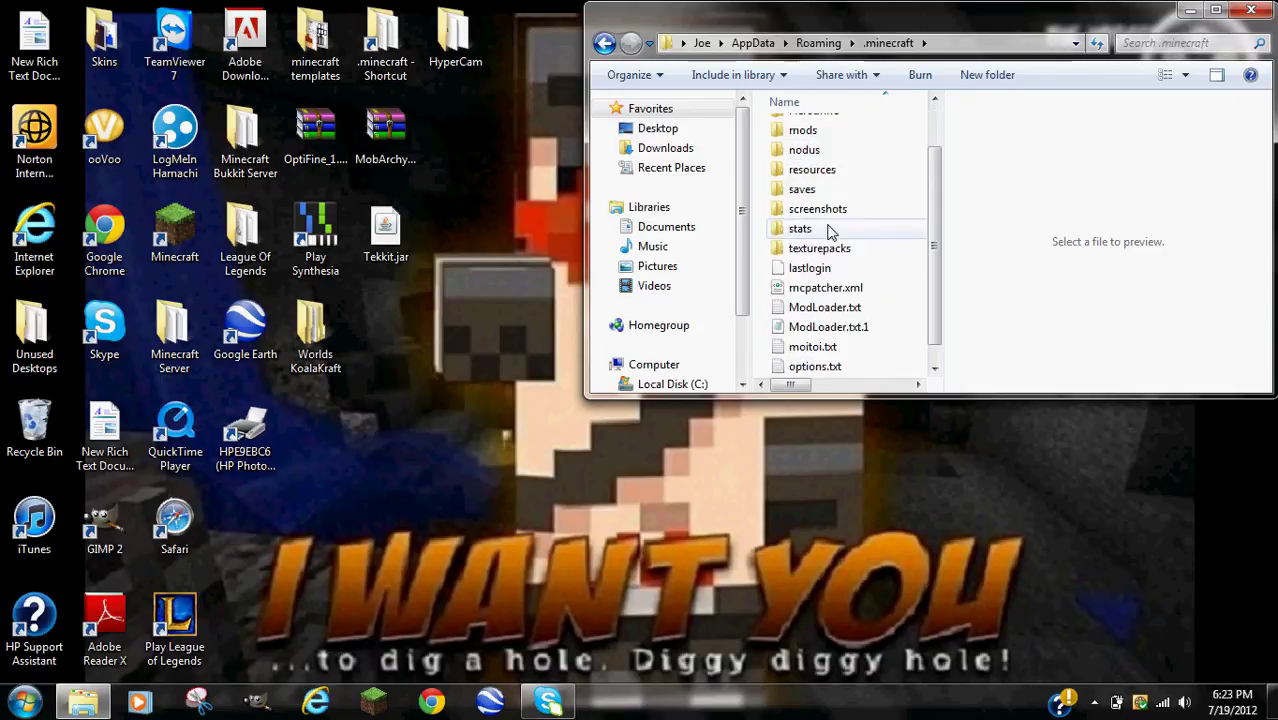
{"action": "scroll", "coordinate": [827, 305], "scroll_direction": "up", "scroll_amount": 2}
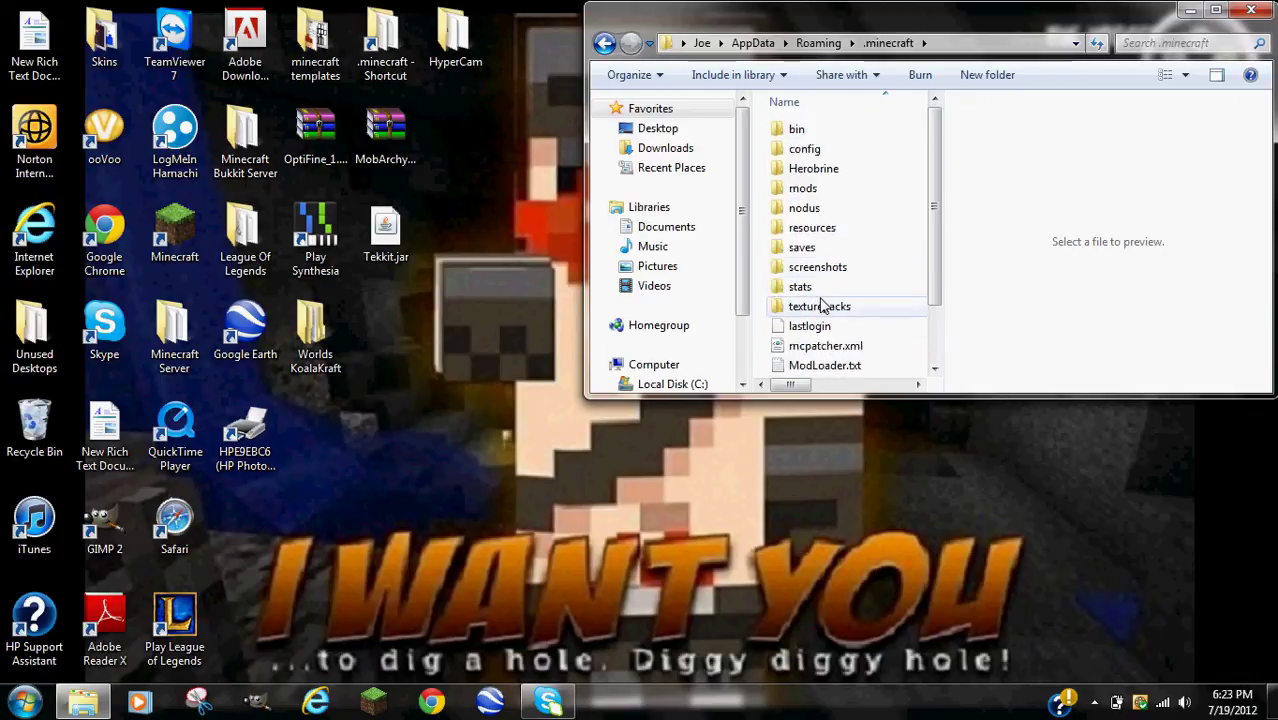
{"action": "left_click", "coordinate": [811, 135]}
{"action": "double_click", "coordinate": [811, 135]}
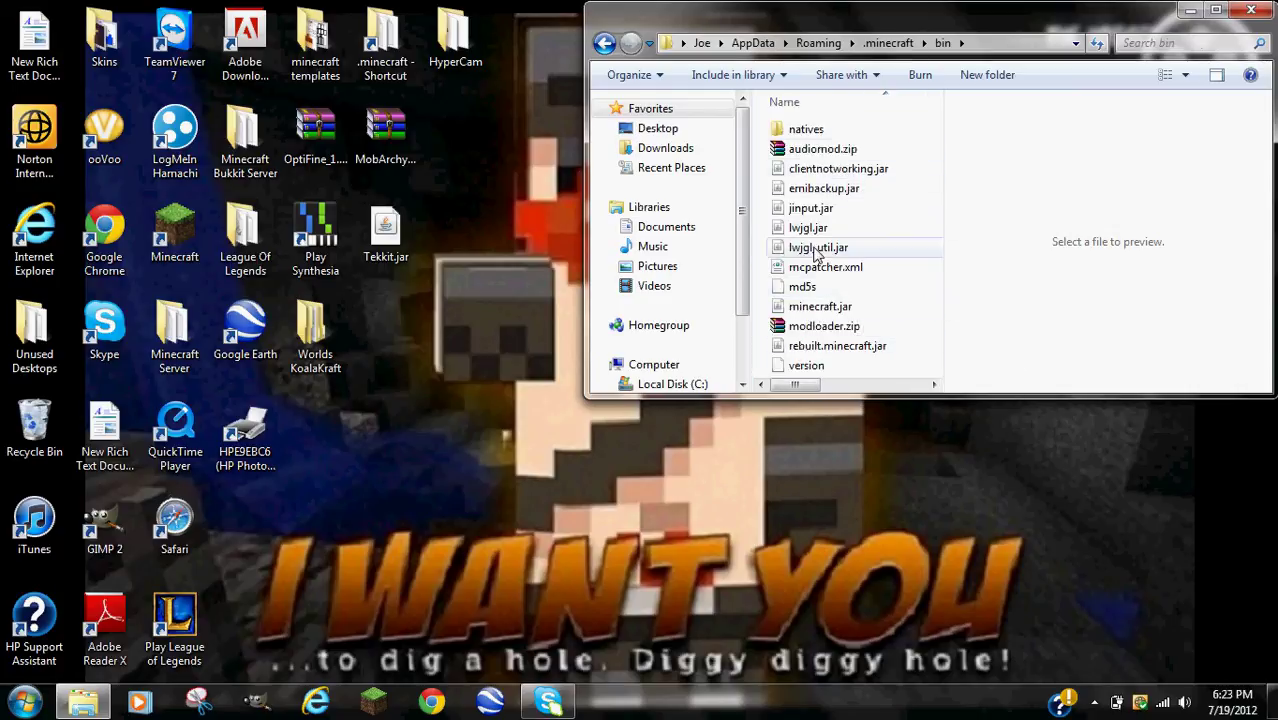
{"action": "right_click", "coordinate": [818, 308]}
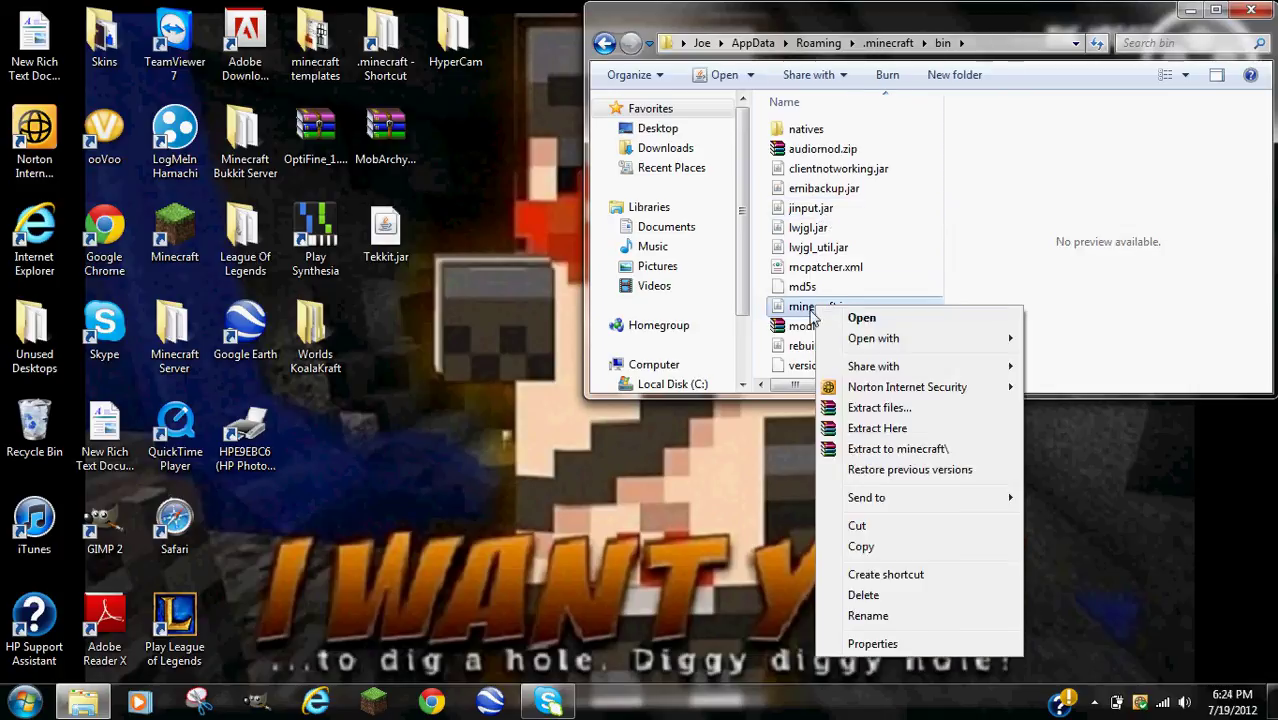
{"action": "left_click", "coordinate": [866, 546]}
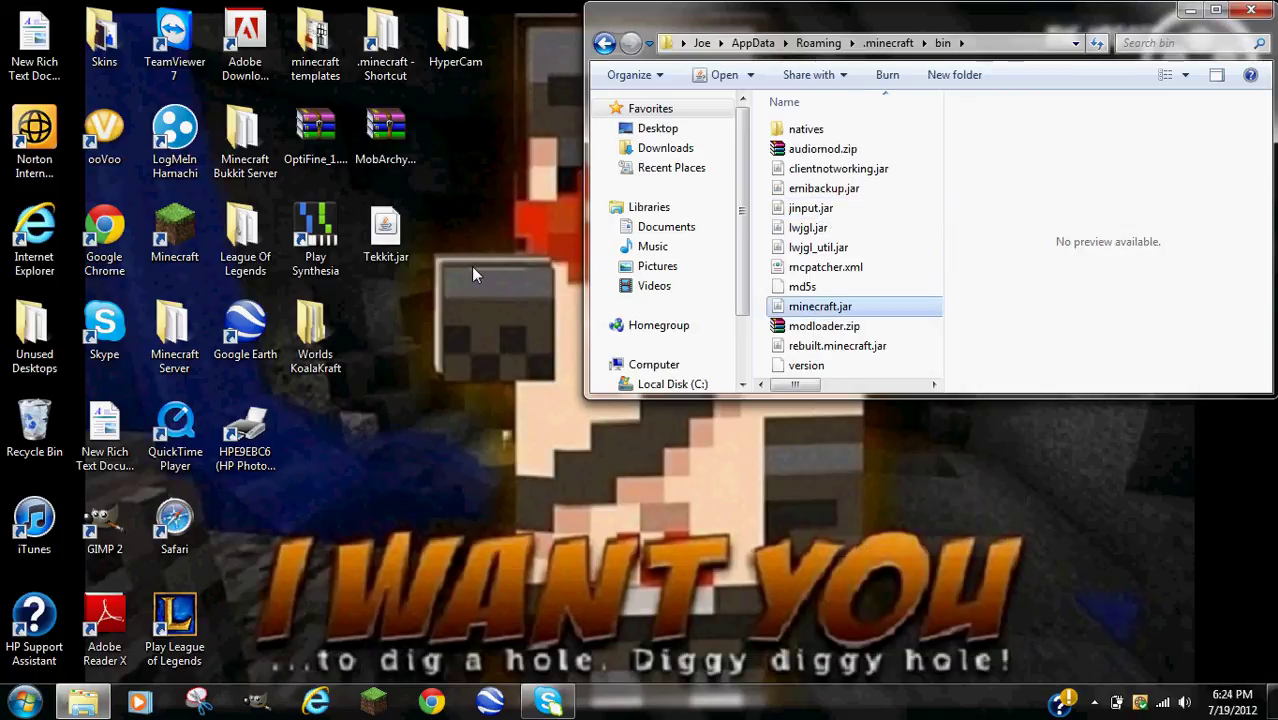
Paste minecraft.jar onto the desktop and drag its icon near the centre of the wallpaper
{"action": "right_click", "coordinate": [471, 266]}
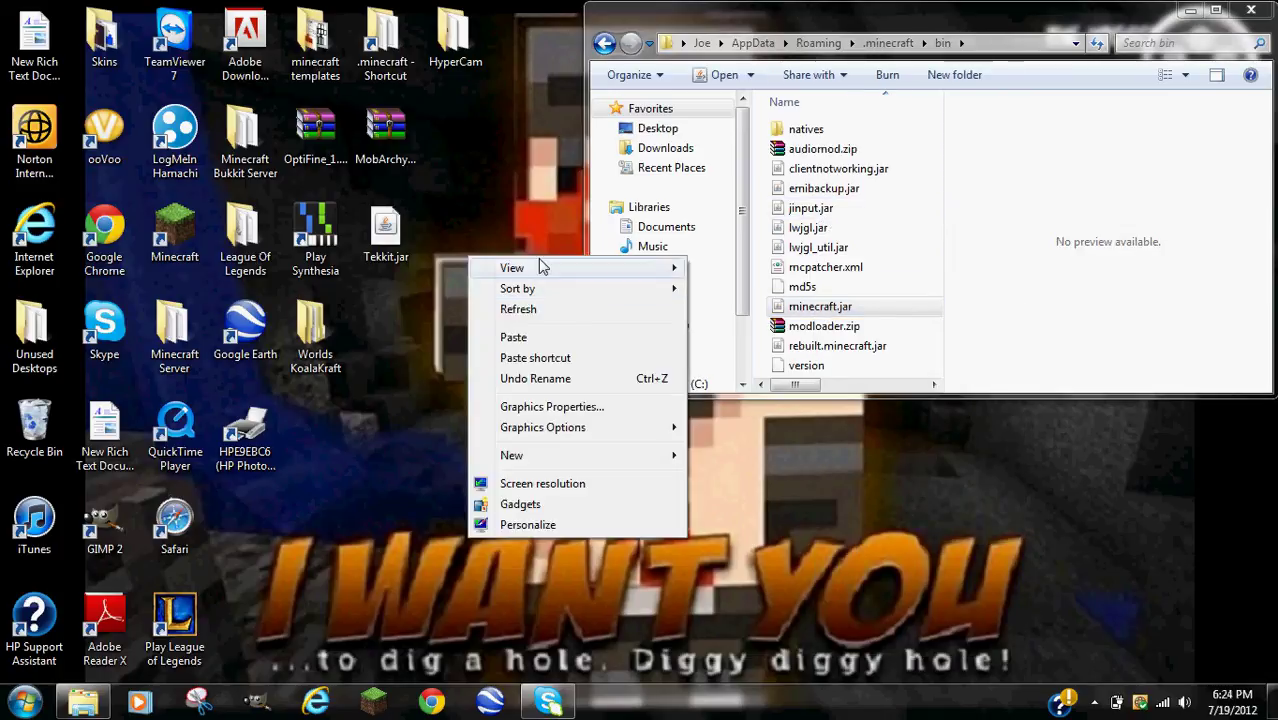
{"action": "left_click", "coordinate": [558, 340]}
{"action": "left_click", "coordinate": [1188, 10]}
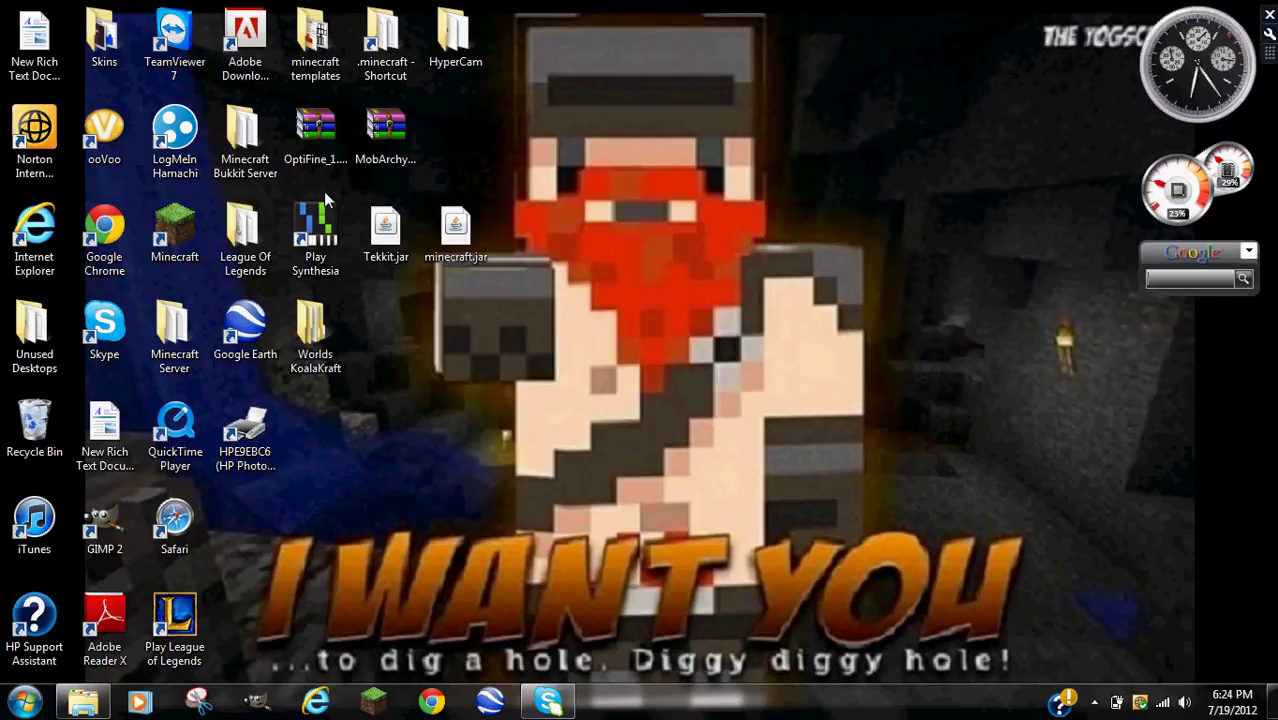
{"action": "left_click_drag", "start_coordinate": [455, 232], "coordinate": [667, 235]}
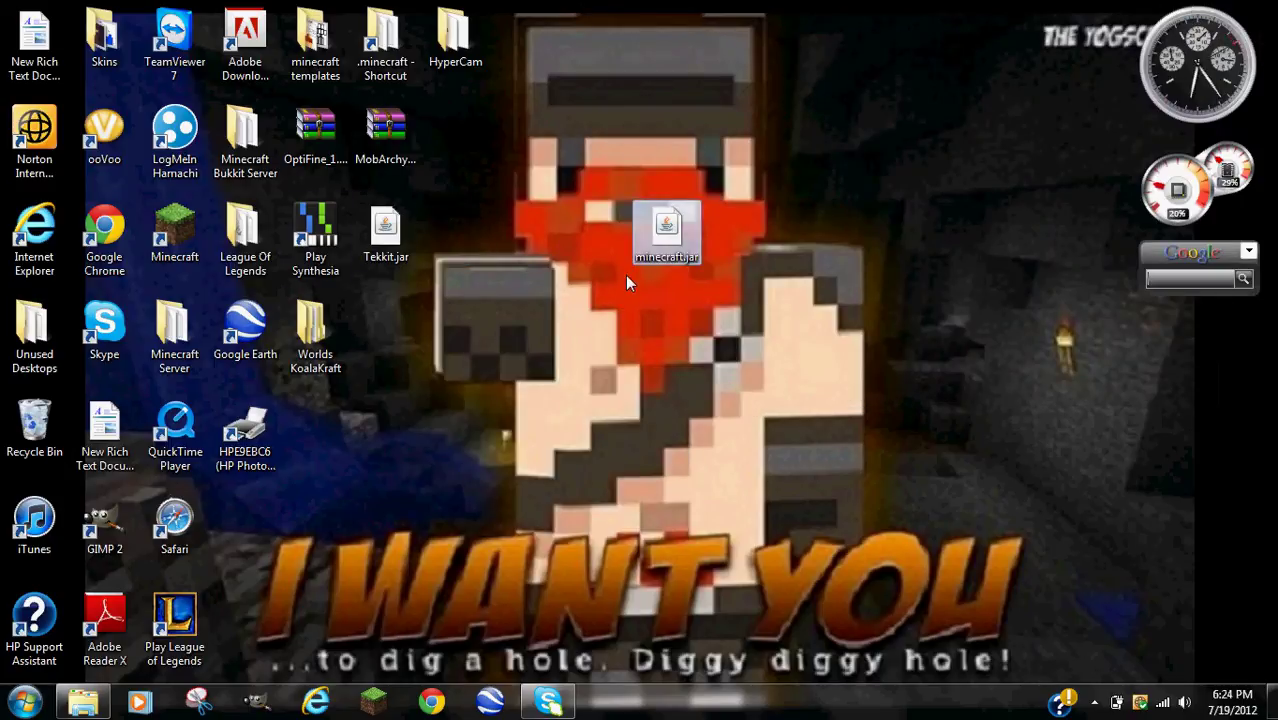
{"action": "right_click", "coordinate": [665, 231]}
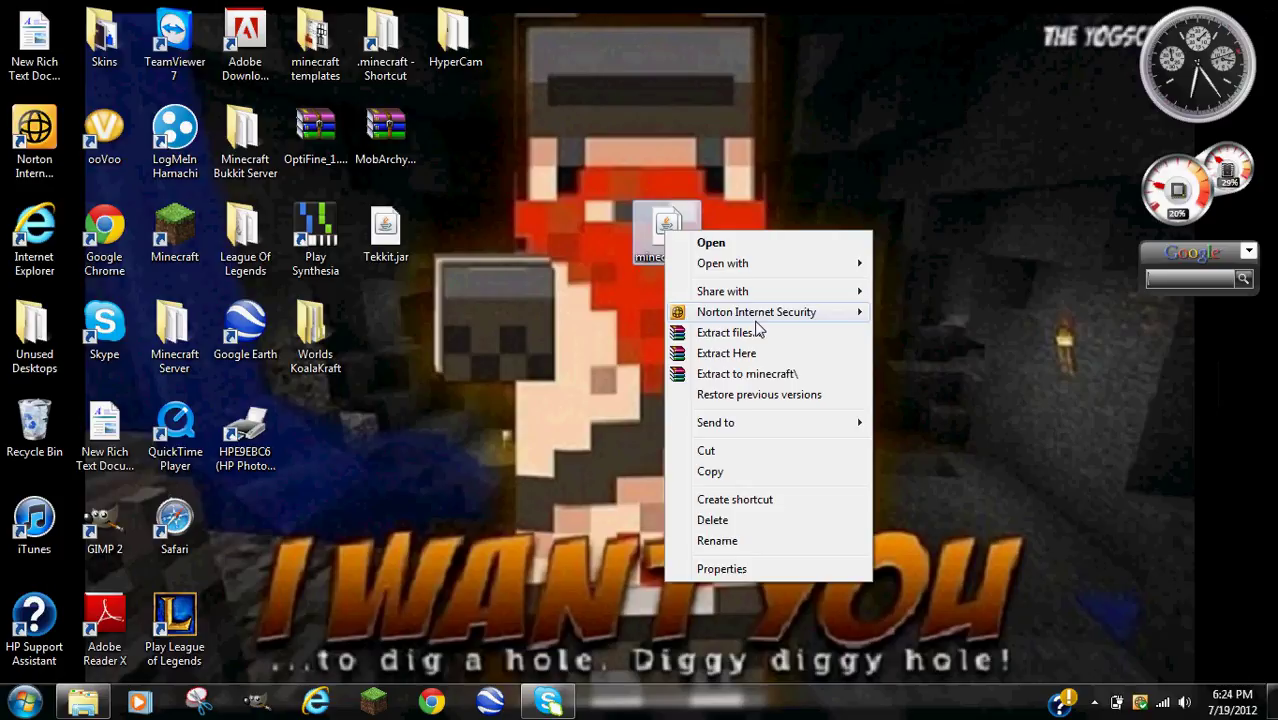
{"action": "left_click", "coordinate": [595, 198]}
{"action": "left_click_drag", "start_coordinate": [609, 200], "coordinate": [674, 254]}
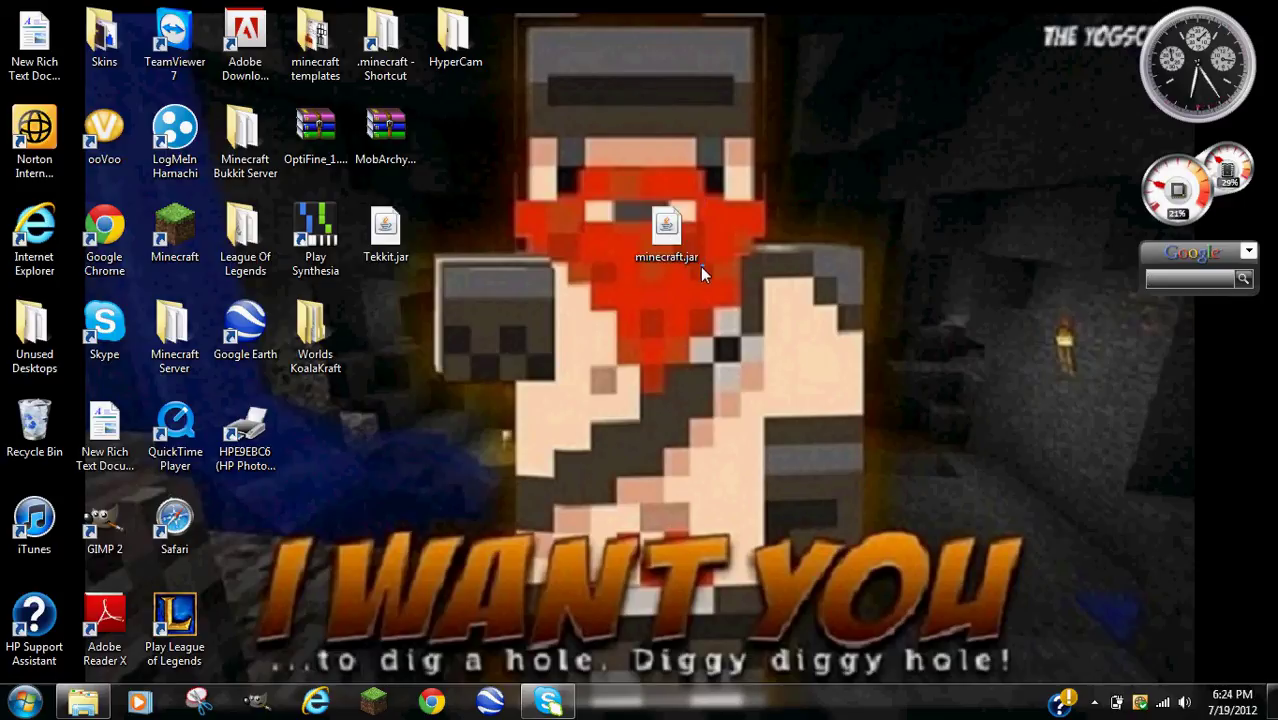
Extract the desktop minecraft.jar with WinRAR into a minecraft folder beside it
{"action": "right_click", "coordinate": [661, 226]}
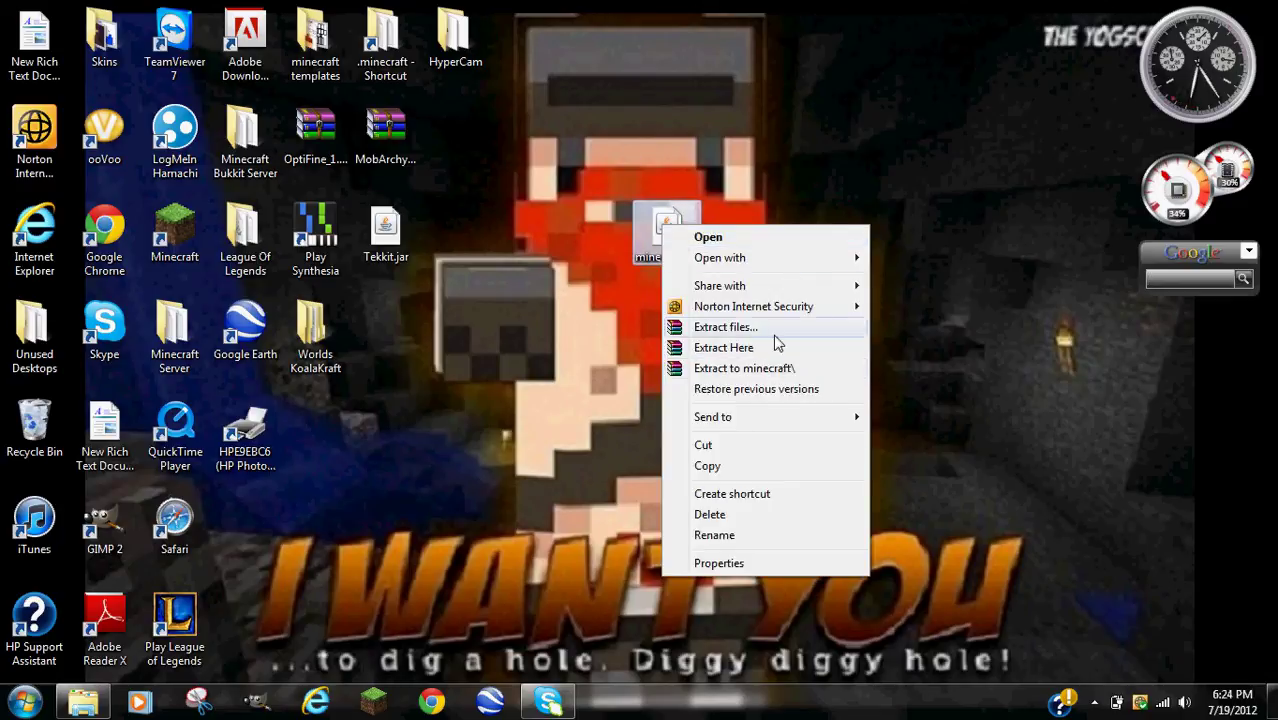
{"action": "left_click", "coordinate": [572, 262]}
{"action": "right_click", "coordinate": [680, 221]}
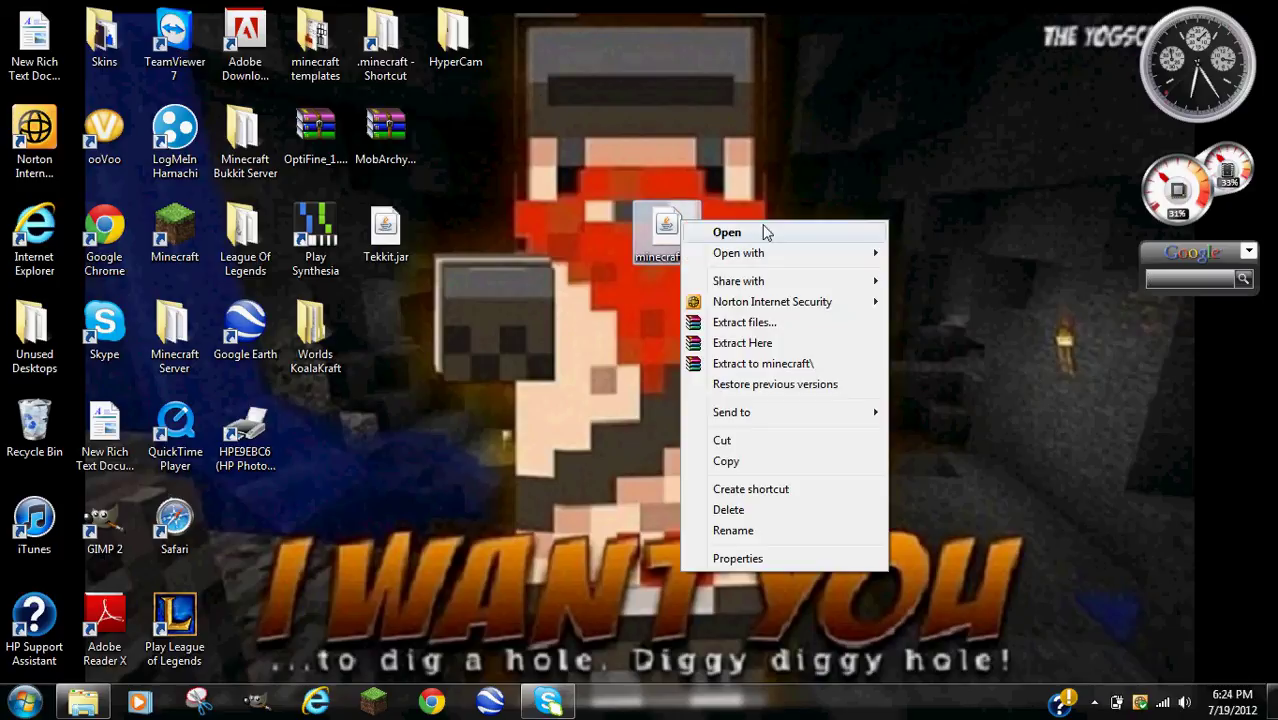
{"action": "left_click", "coordinate": [790, 371]}
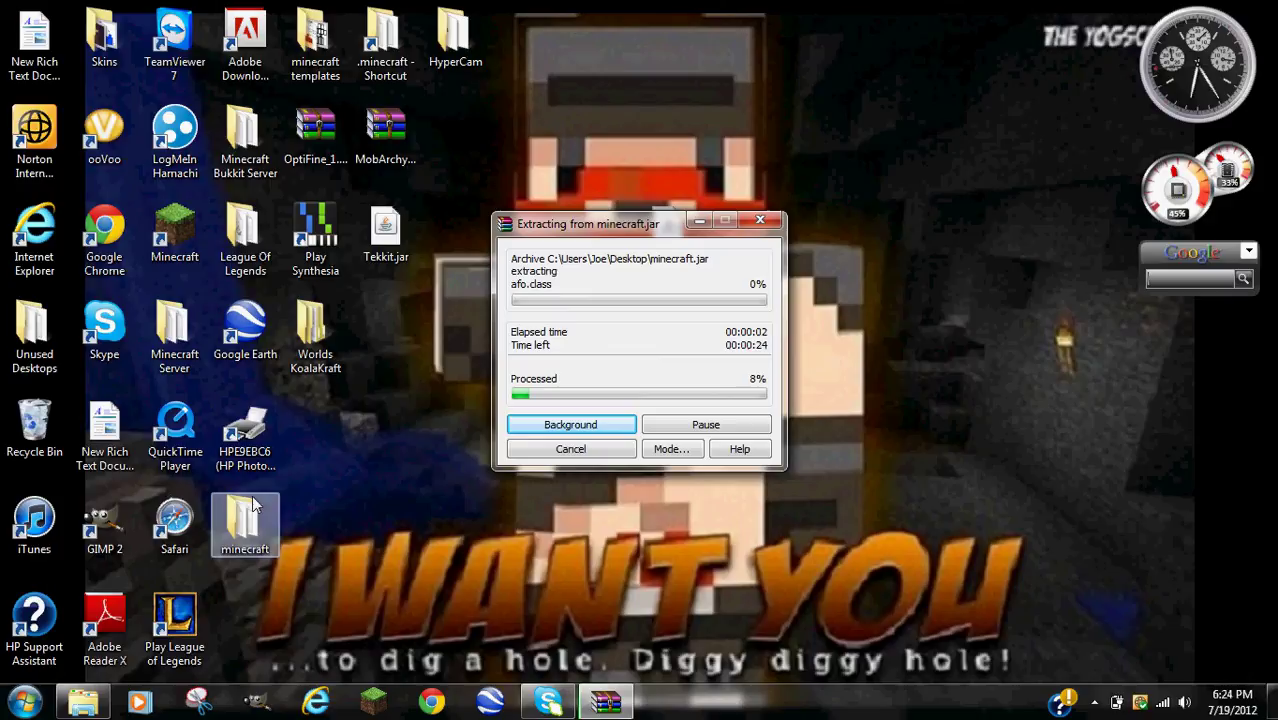
{"action": "left_click_drag", "start_coordinate": [247, 520], "coordinate": [474, 305]}
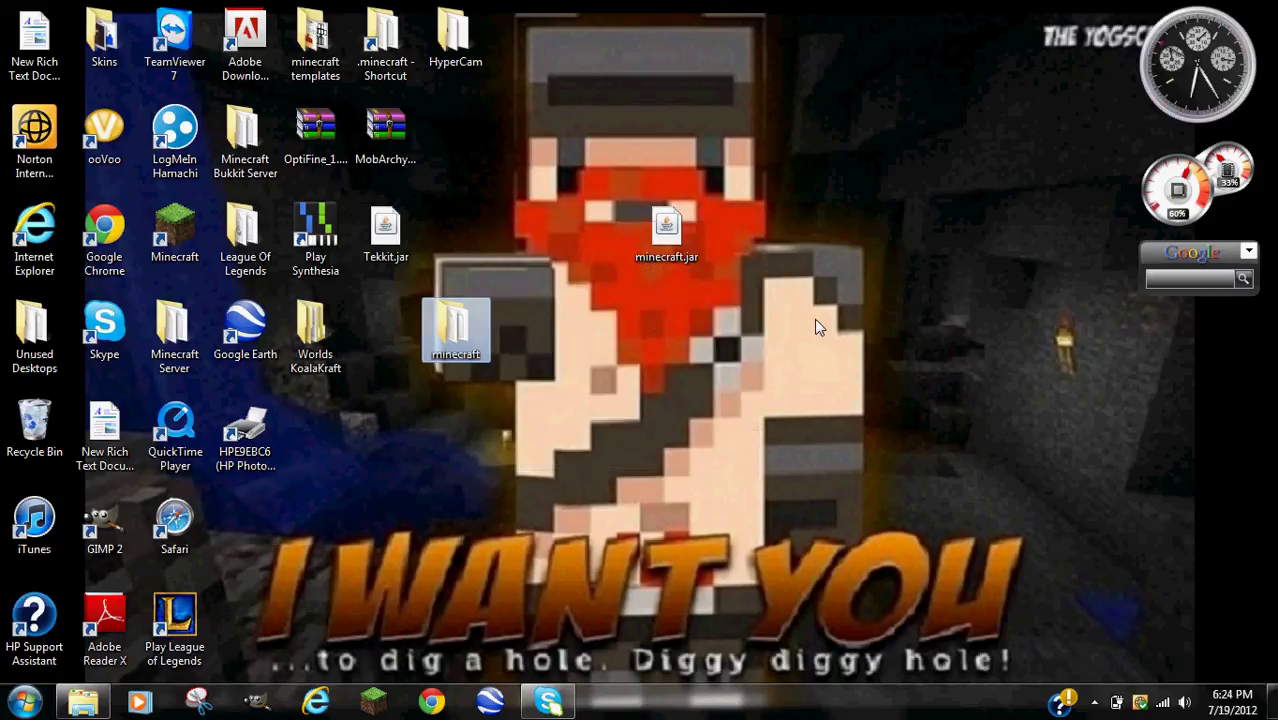
Delete the desktop minecraft.jar and move the minecraft folder into its place
{"action": "right_click", "coordinate": [665, 229]}
{"action": "left_click", "coordinate": [745, 516]}
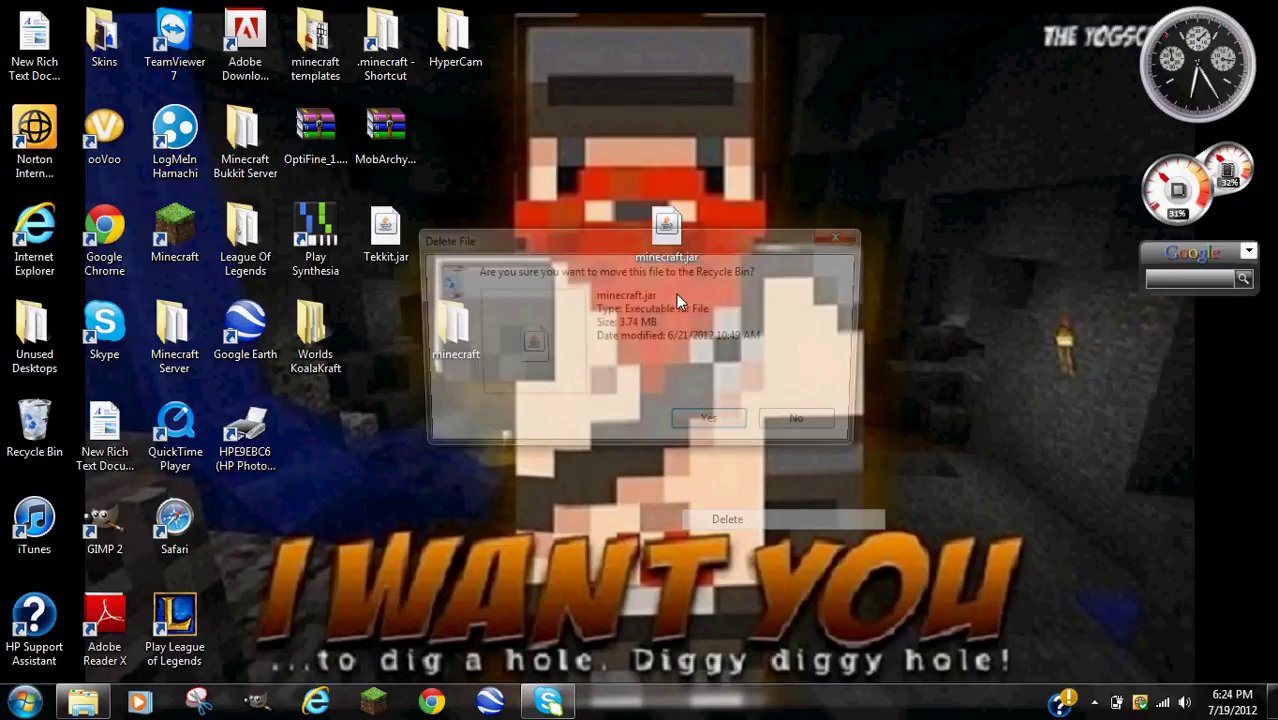
{"action": "left_click", "coordinate": [712, 426]}
{"action": "left_click_drag", "start_coordinate": [455, 325], "coordinate": [843, 228]}
Rename the minecraft folder to 'Youtubes Texture Pack'
{"action": "right_click", "coordinate": [742, 226]}
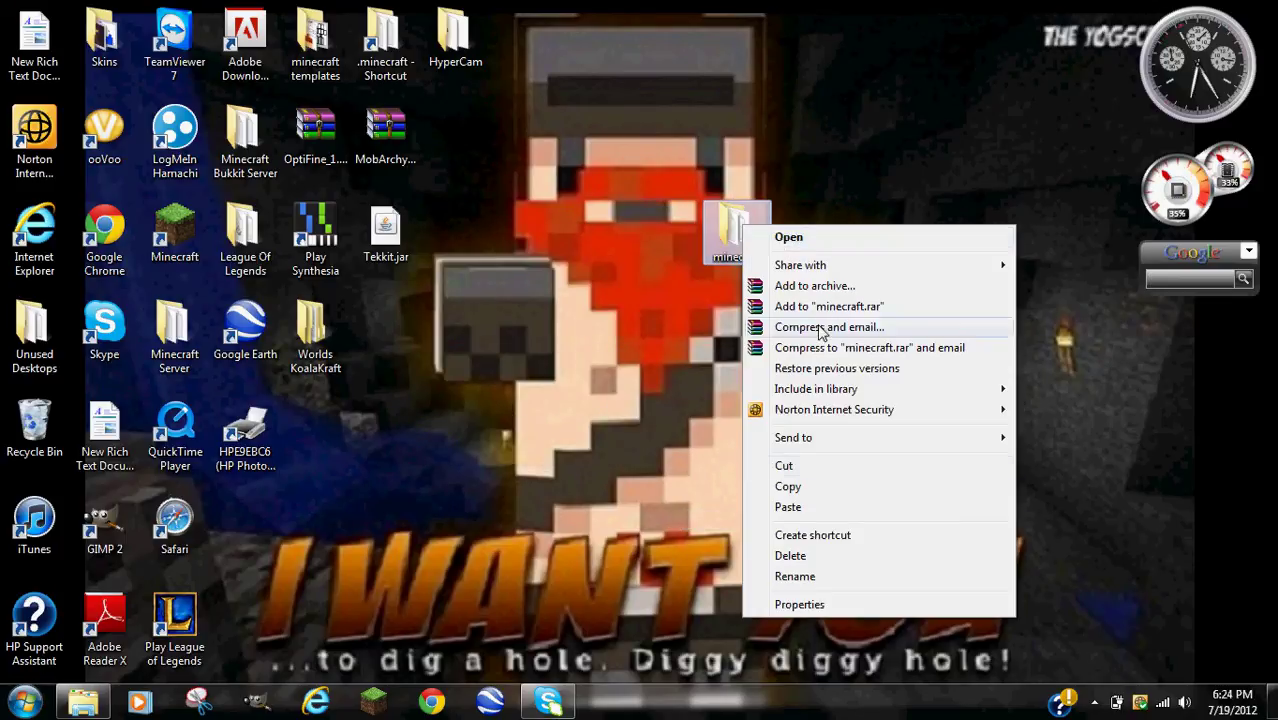
{"action": "left_click", "coordinate": [808, 586]}
{"action": "type", "text": "Y"}
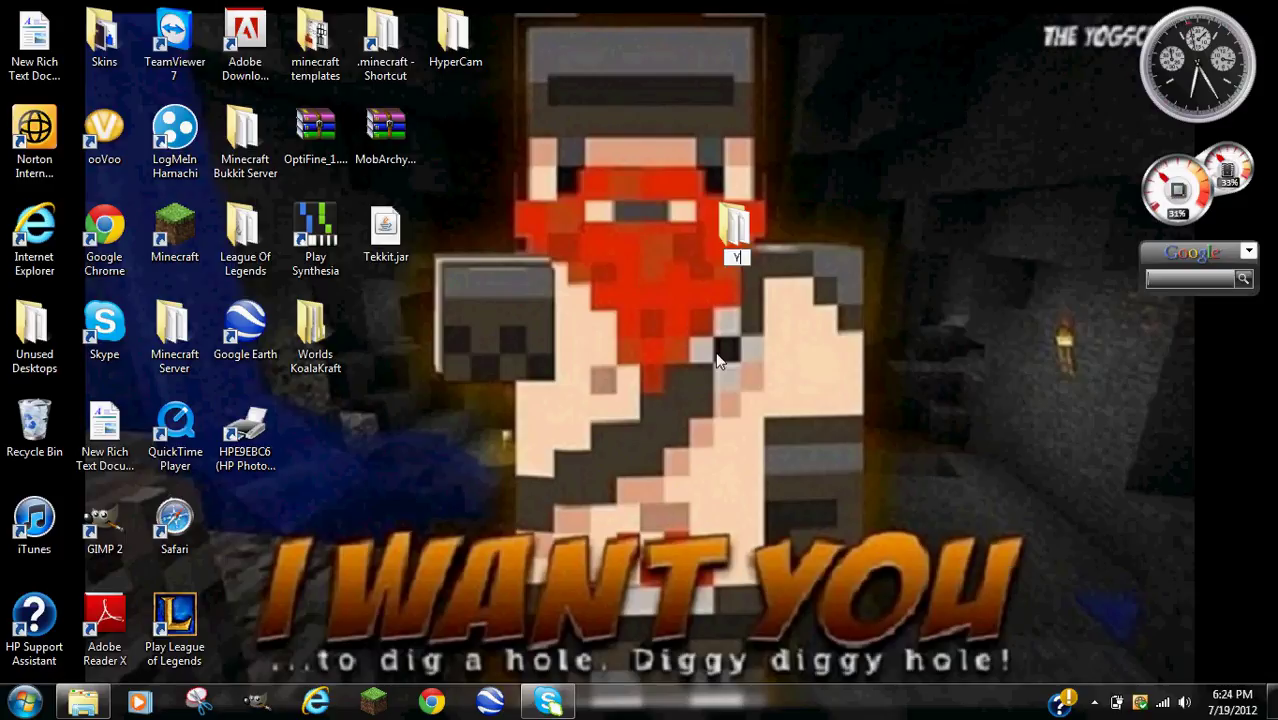
{"action": "type", "text": "outubes "}
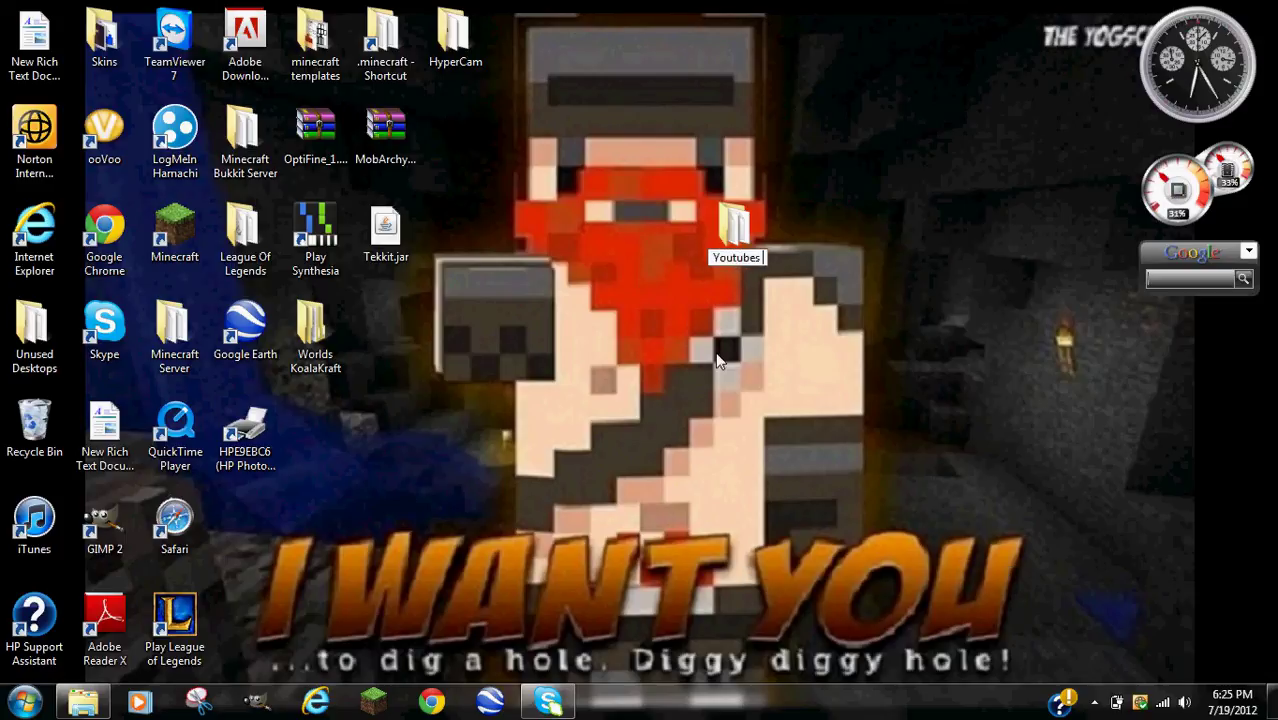
{"action": "type", "text": "Texture Pa"}
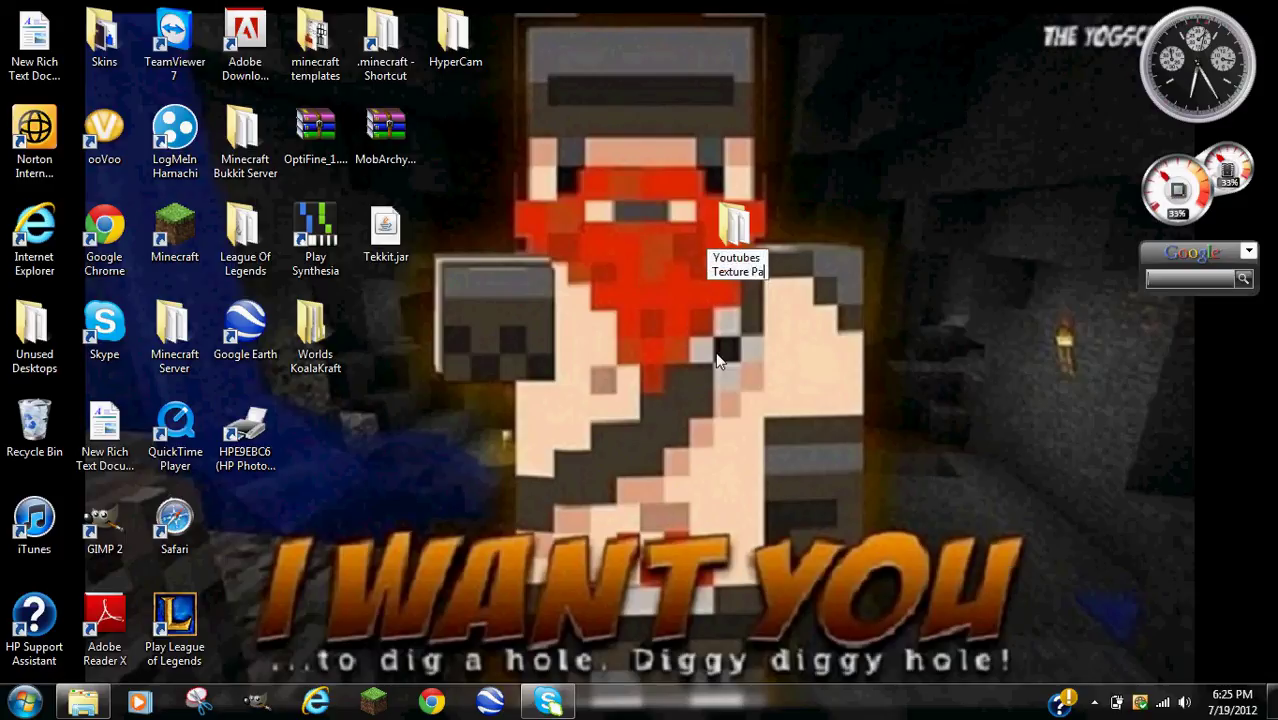
{"action": "type", "text": "ck"}
{"action": "key", "text": "Return"}
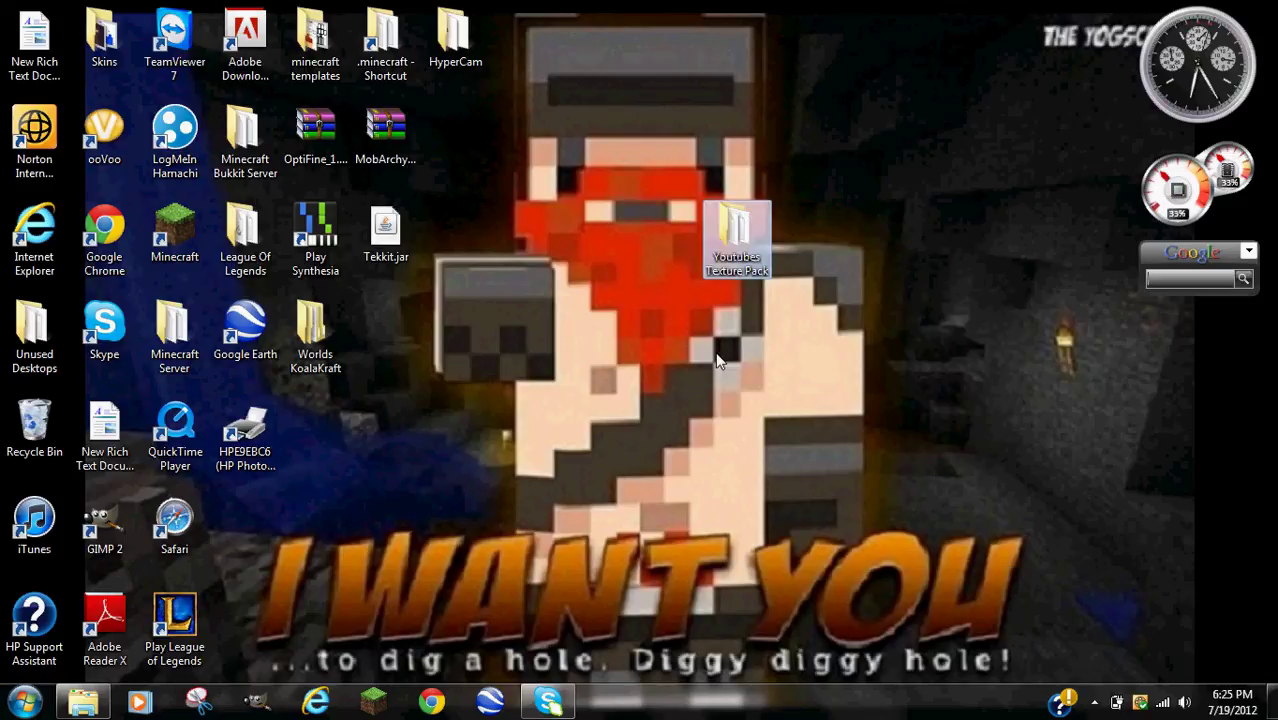
Open the folder maximized and select the .class files from a.class down to pa.class
{"action": "double_click", "coordinate": [735, 232]}
{"action": "left_click", "coordinate": [1218, 10]}
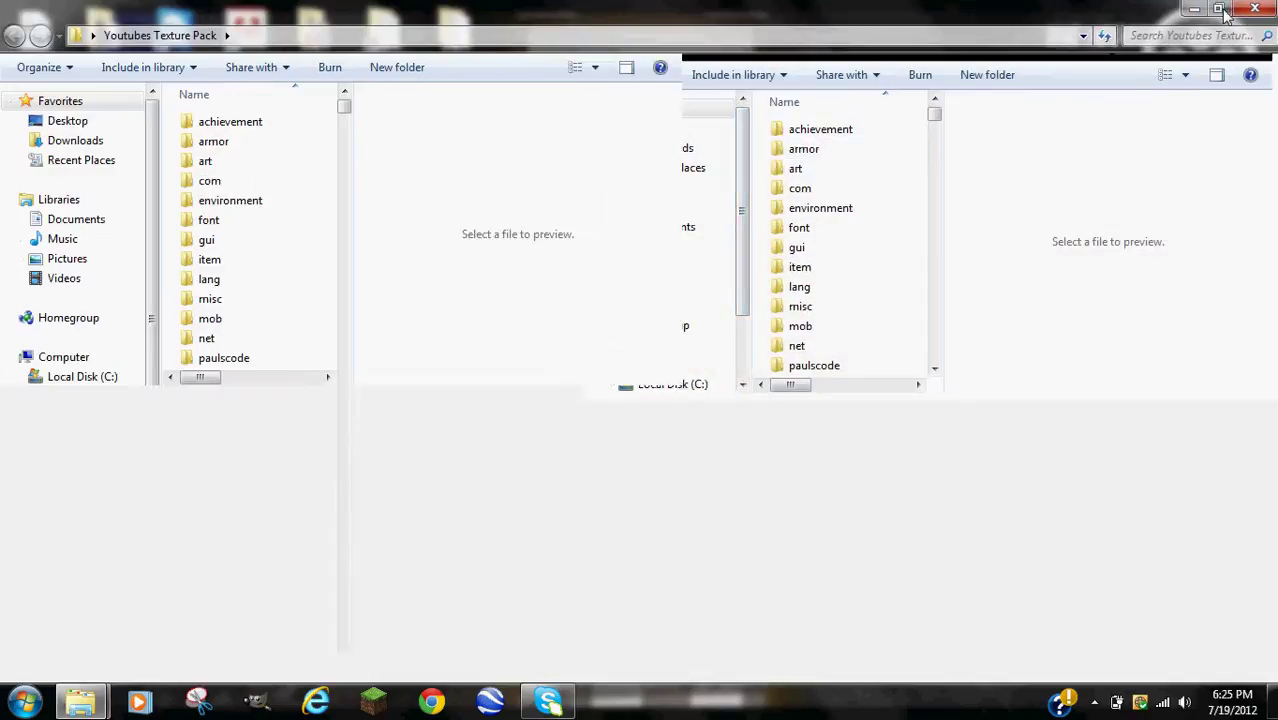
{"action": "scroll", "coordinate": [220, 280], "scroll_direction": "down", "scroll_amount": 6}
{"action": "scroll", "coordinate": [300, 190], "scroll_direction": "up", "scroll_amount": 6}
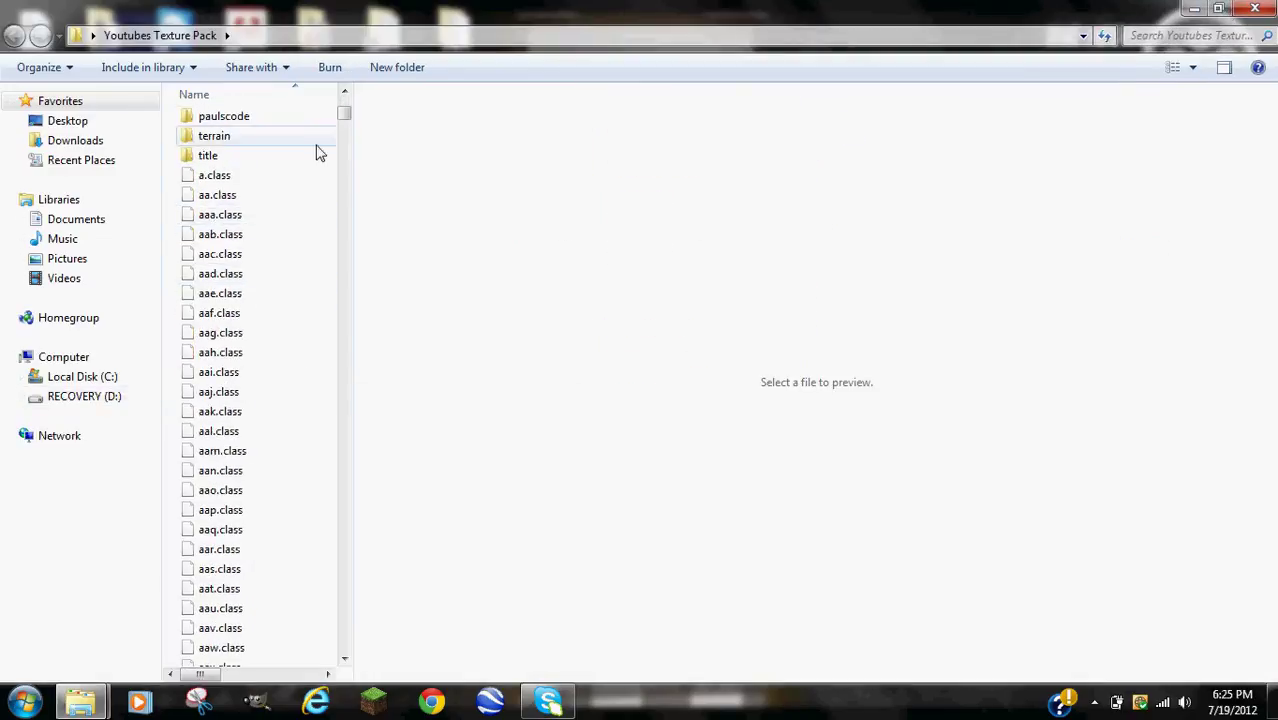
{"action": "mouse_move", "coordinate": [343, 105]}
{"action": "left_mouse_down"}
{"action": "mouse_move", "coordinate": [331, 211]}
{"action": "mouse_move", "coordinate": [480, 300]}
{"action": "mouse_move", "coordinate": [340, 628]}
{"action": "mouse_move", "coordinate": [342, 103]}
{"action": "left_mouse_up"}
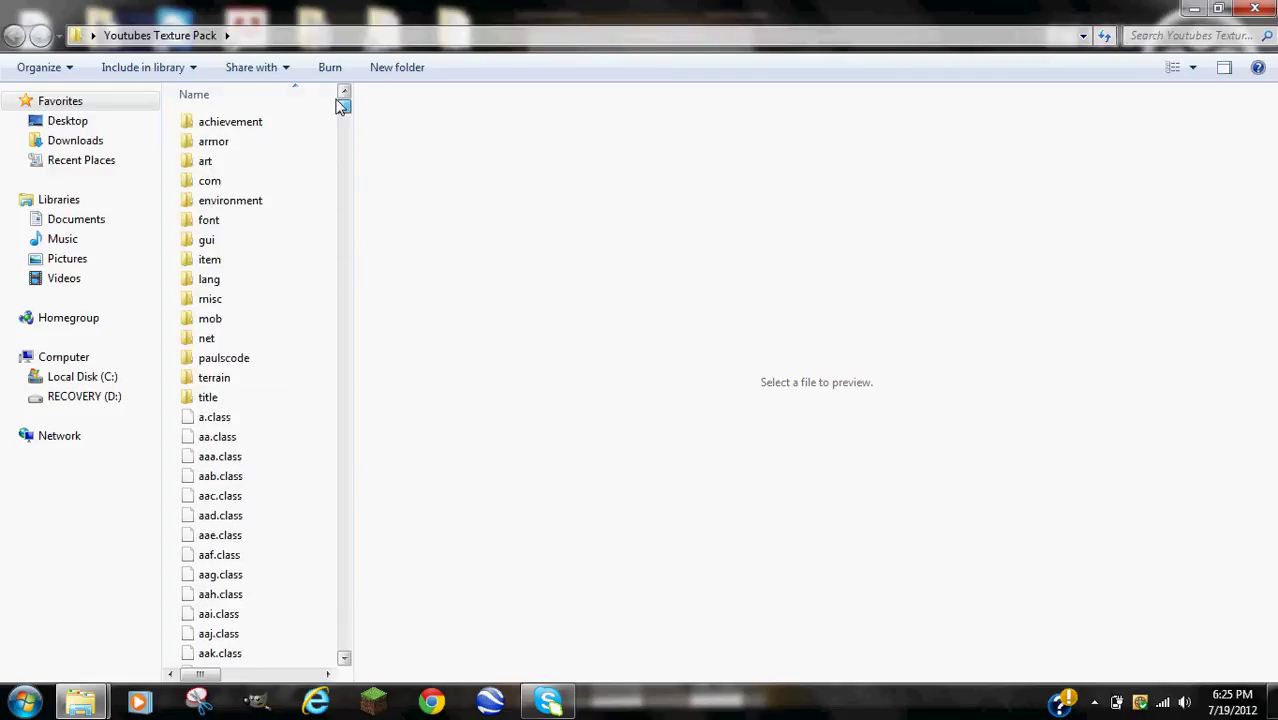
{"action": "left_click_drag", "start_coordinate": [175, 418], "coordinate": [220, 178]}
{"action": "left_click_drag", "start_coordinate": [222, 222], "coordinate": [217, 417]}
{"action": "left_click", "coordinate": [221, 234]}
Delete the first batch of selected .class files to the Recycle Bin
{"action": "right_click", "coordinate": [288, 478]}
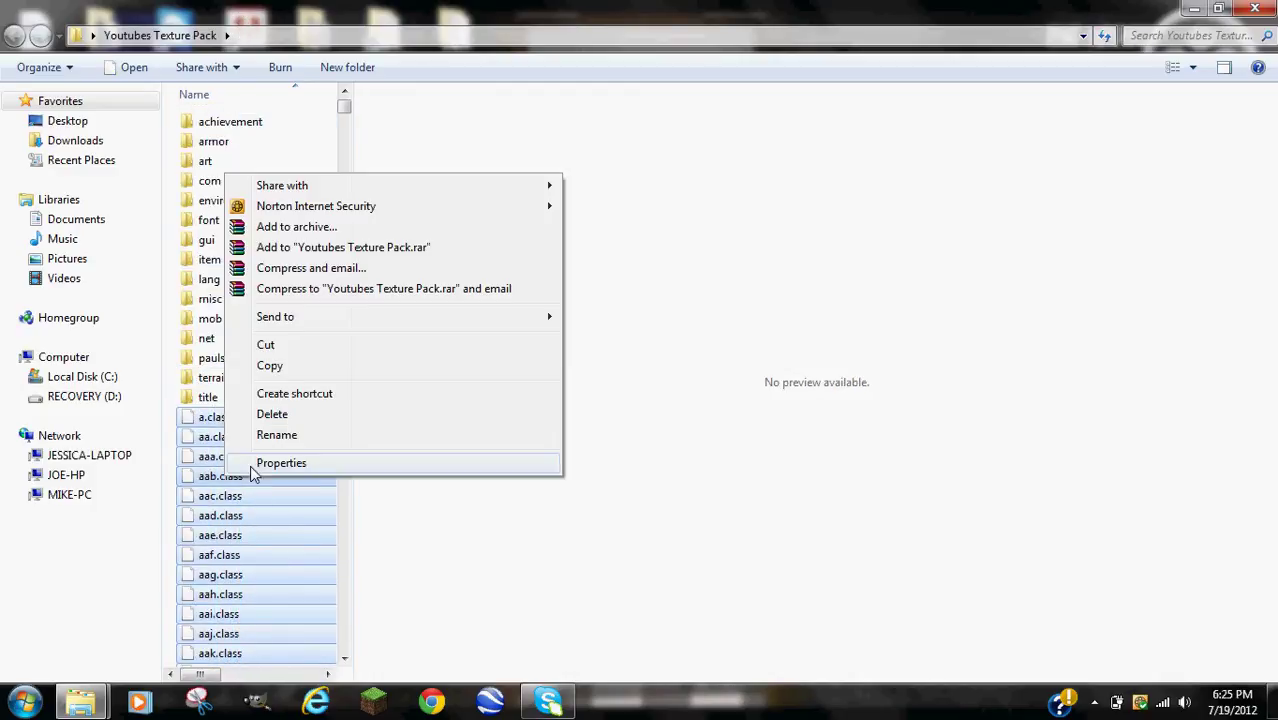
{"action": "left_click", "coordinate": [330, 413]}
{"action": "left_click", "coordinate": [711, 365]}
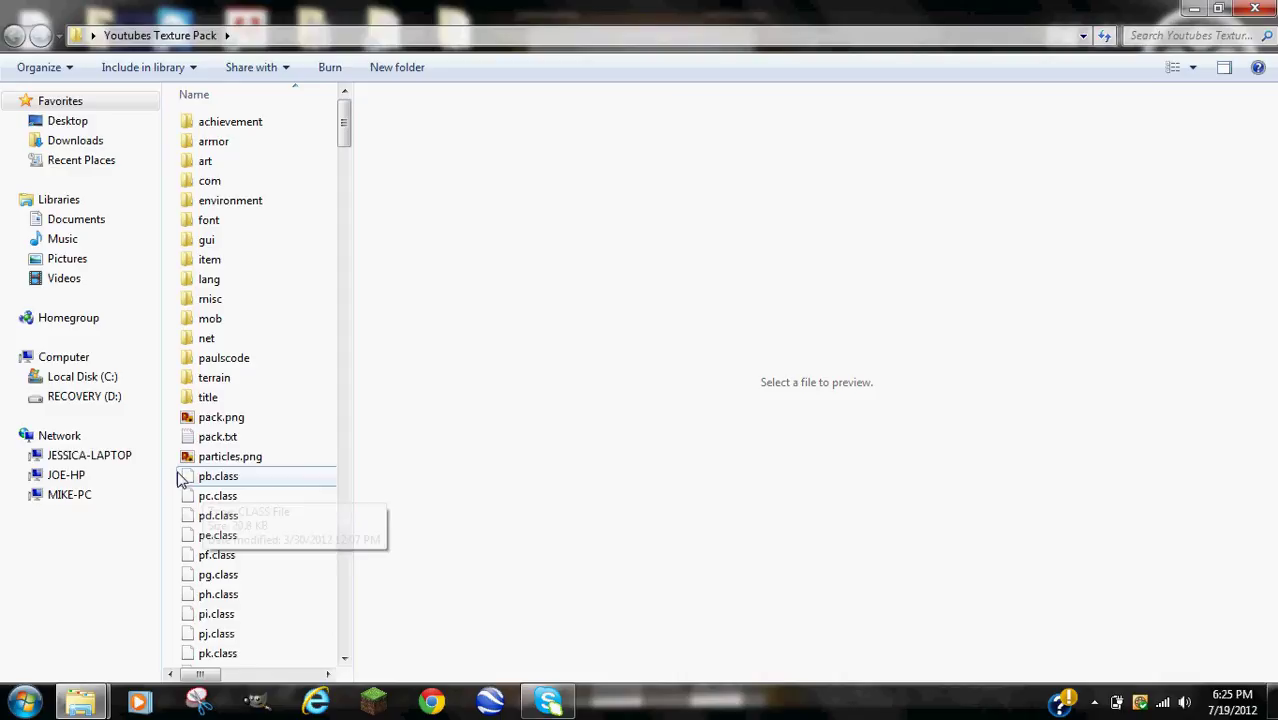
Select the next block of 112 .class files and delete them to the Recycle Bin
{"action": "left_click_drag", "start_coordinate": [180, 470], "coordinate": [248, 634]}
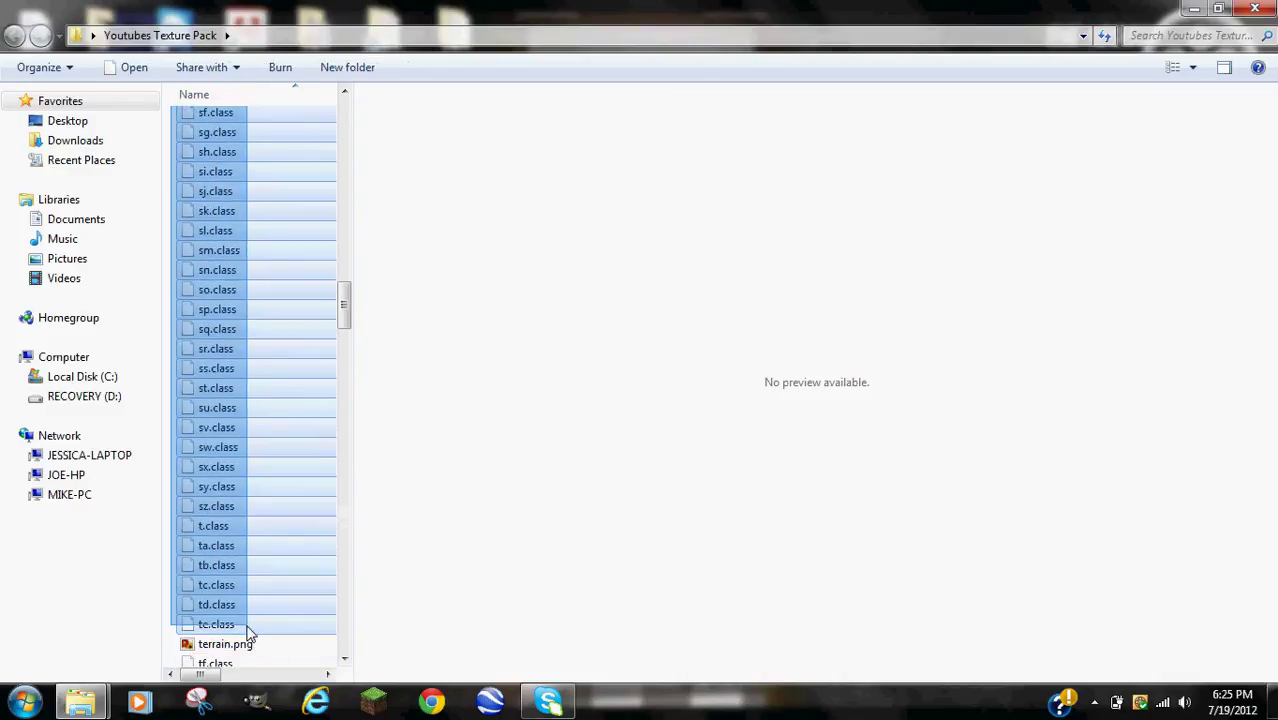
{"action": "right_click", "coordinate": [200, 502]}
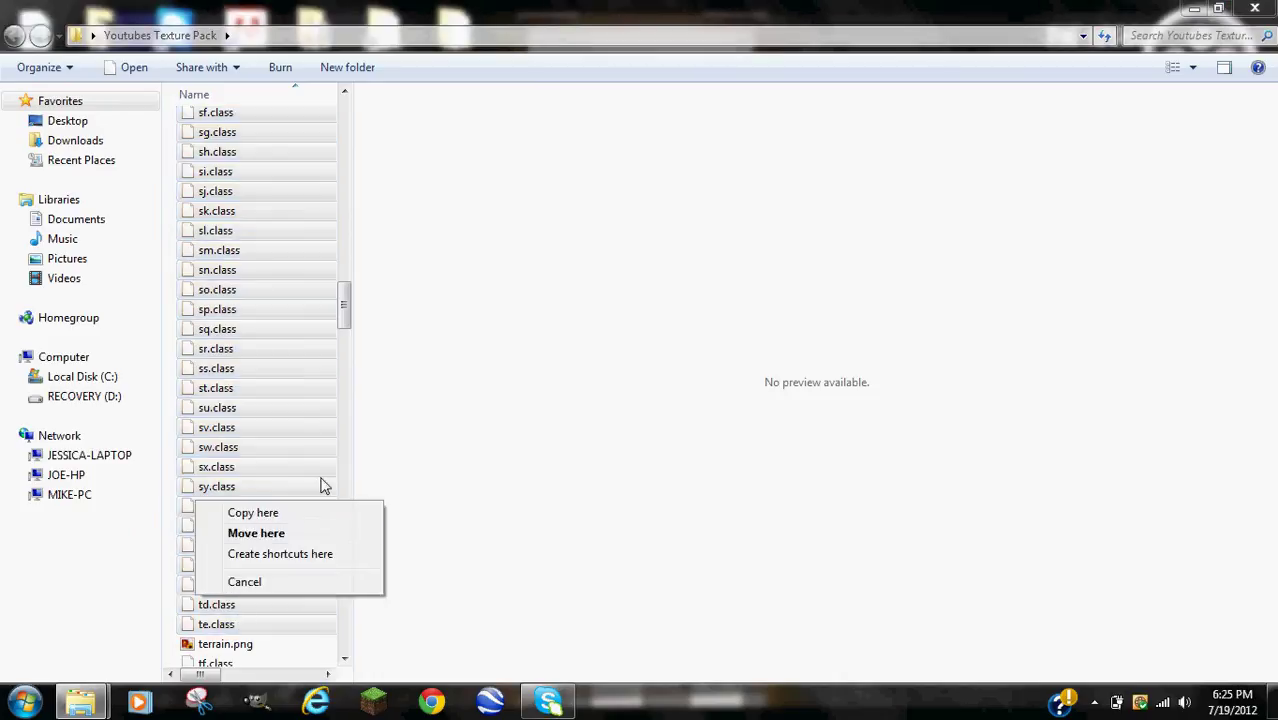
{"action": "right_click", "coordinate": [227, 410]}
{"action": "left_click", "coordinate": [256, 337]}
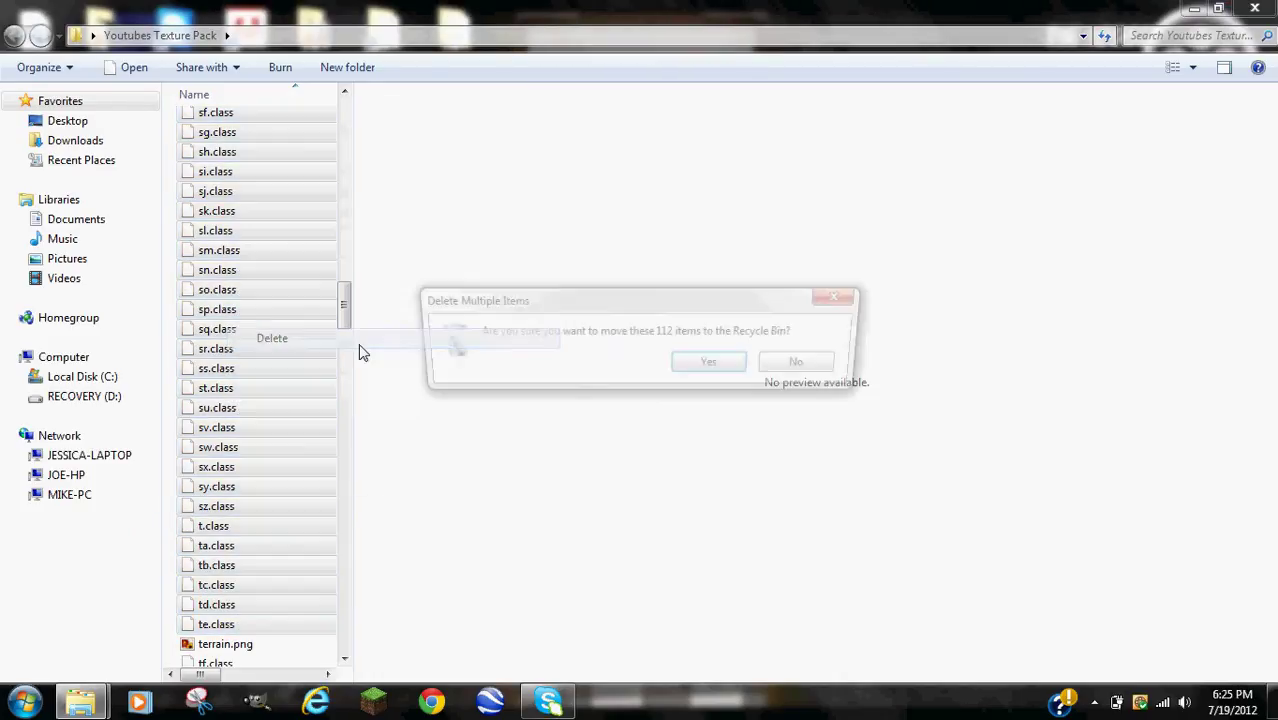
{"action": "left_click", "coordinate": [720, 370]}
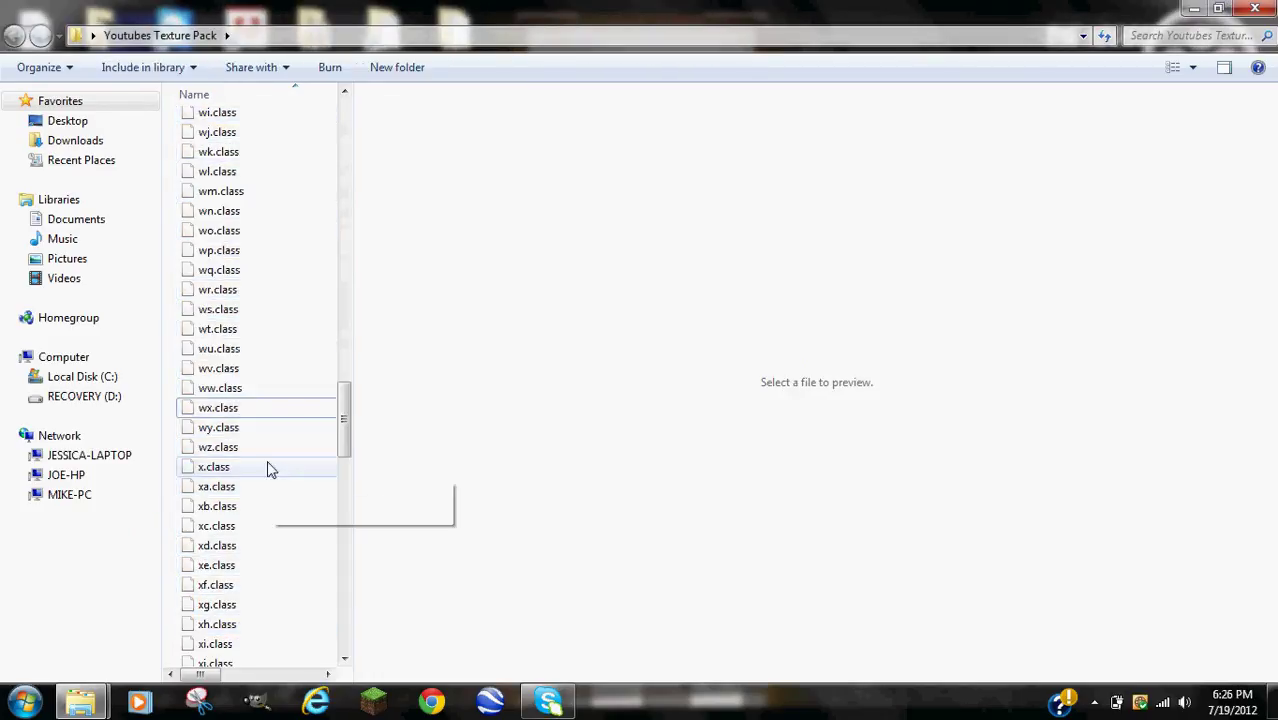
{"action": "scroll", "coordinate": [190, 628], "scroll_direction": "down", "scroll_amount": 20}
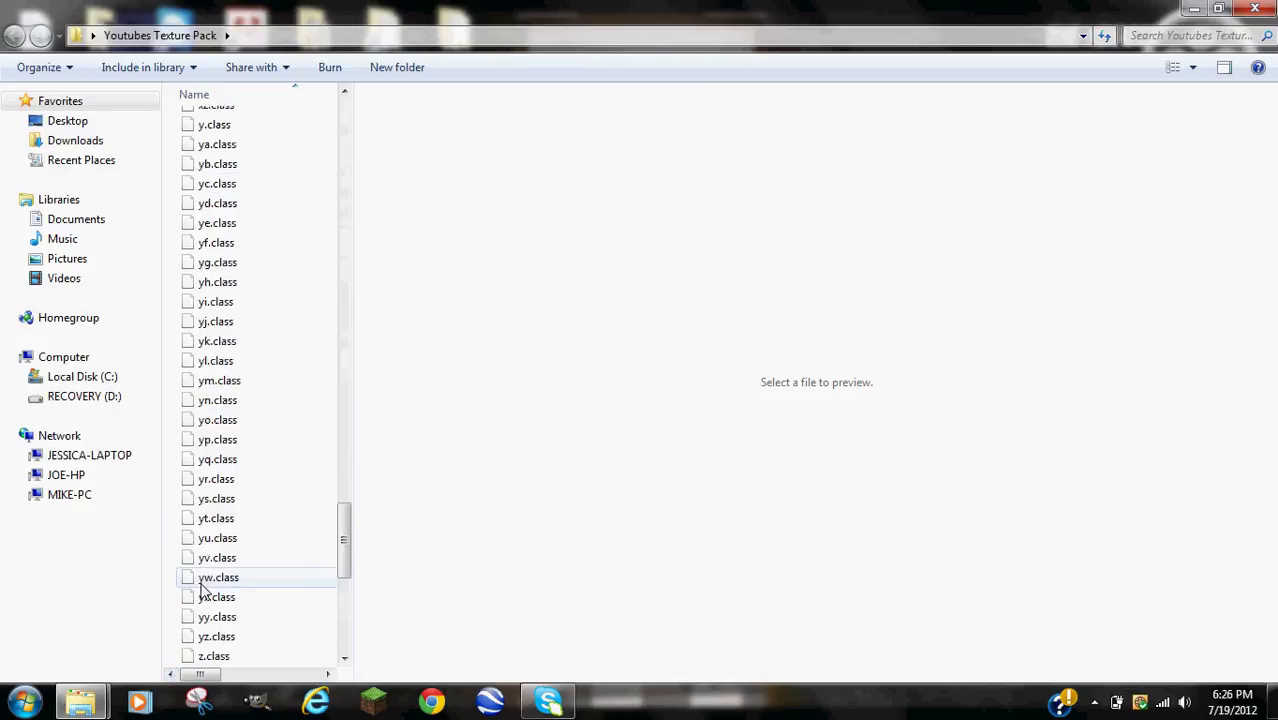
{"action": "left_click_drag", "start_coordinate": [177, 659], "coordinate": [212, 505]}
Delete the selected .class files together with the stray shortcuts accidentally created from them
{"action": "right_click", "coordinate": [218, 561]}
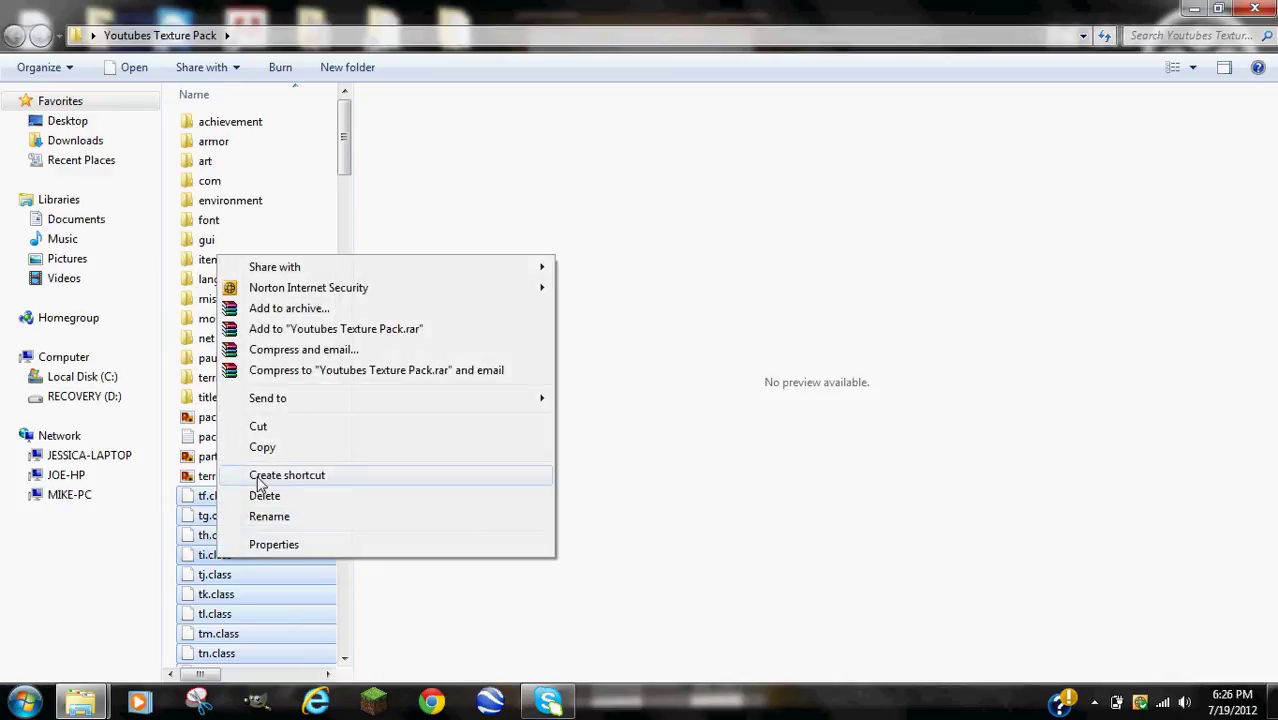
{"action": "left_click", "coordinate": [262, 474]}
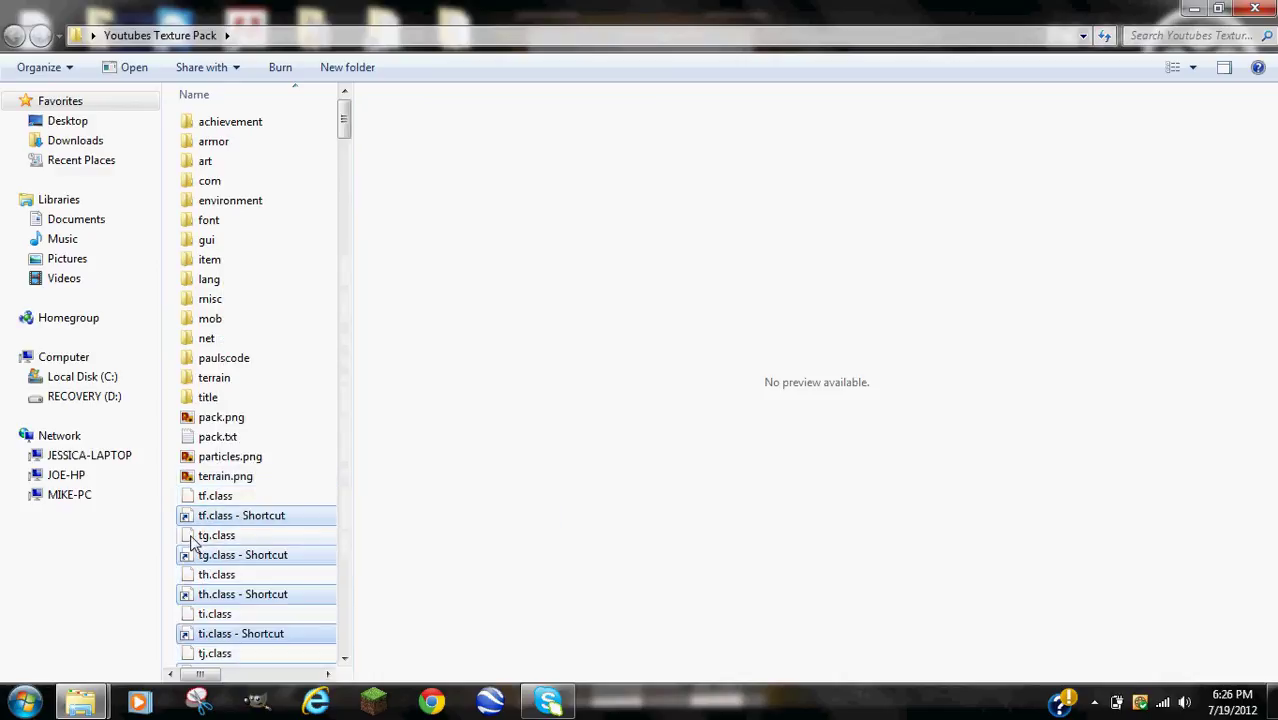
{"action": "left_click_drag", "start_coordinate": [177, 527], "coordinate": [240, 677]}
{"action": "right_click", "coordinate": [240, 542]}
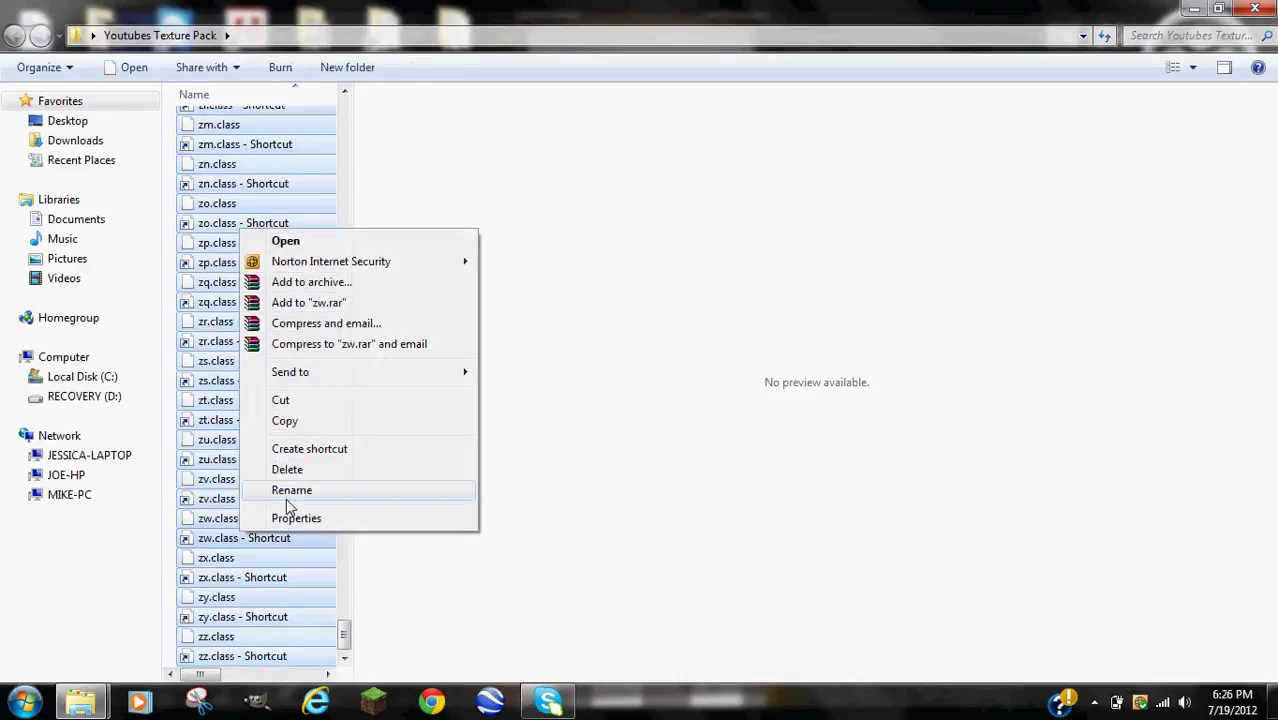
{"action": "left_click", "coordinate": [406, 468]}
{"action": "left_click", "coordinate": [686, 362]}
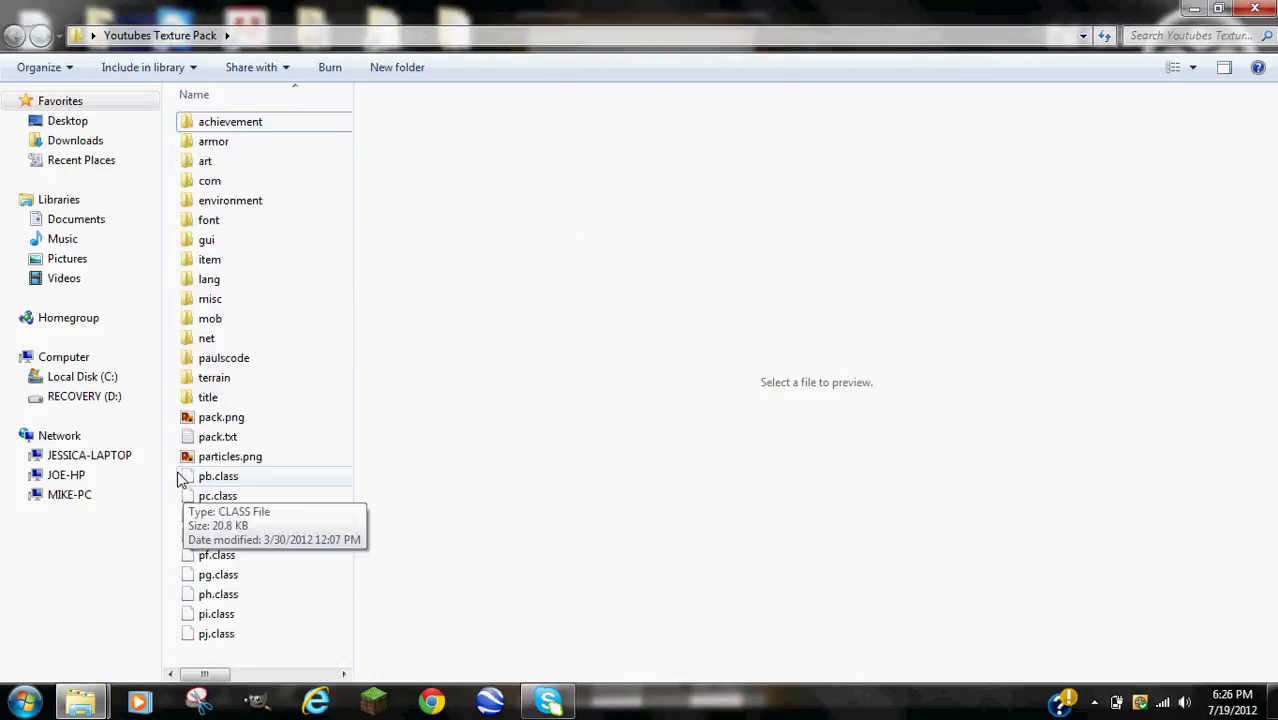
Delete the nine leftover files pb.class through pj.class, then browse the remaining folders
{"action": "left_click_drag", "start_coordinate": [168, 468], "coordinate": [268, 661]}
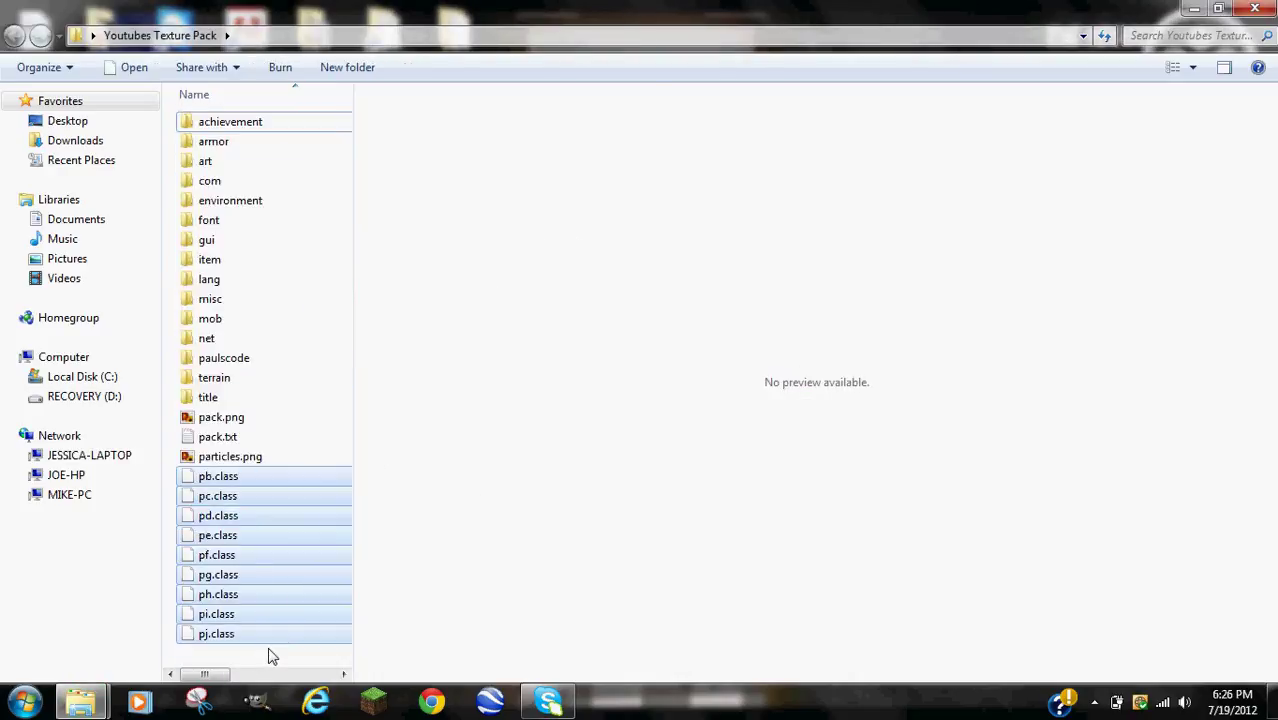
{"action": "right_click", "coordinate": [245, 592]}
{"action": "left_click", "coordinate": [300, 529]}
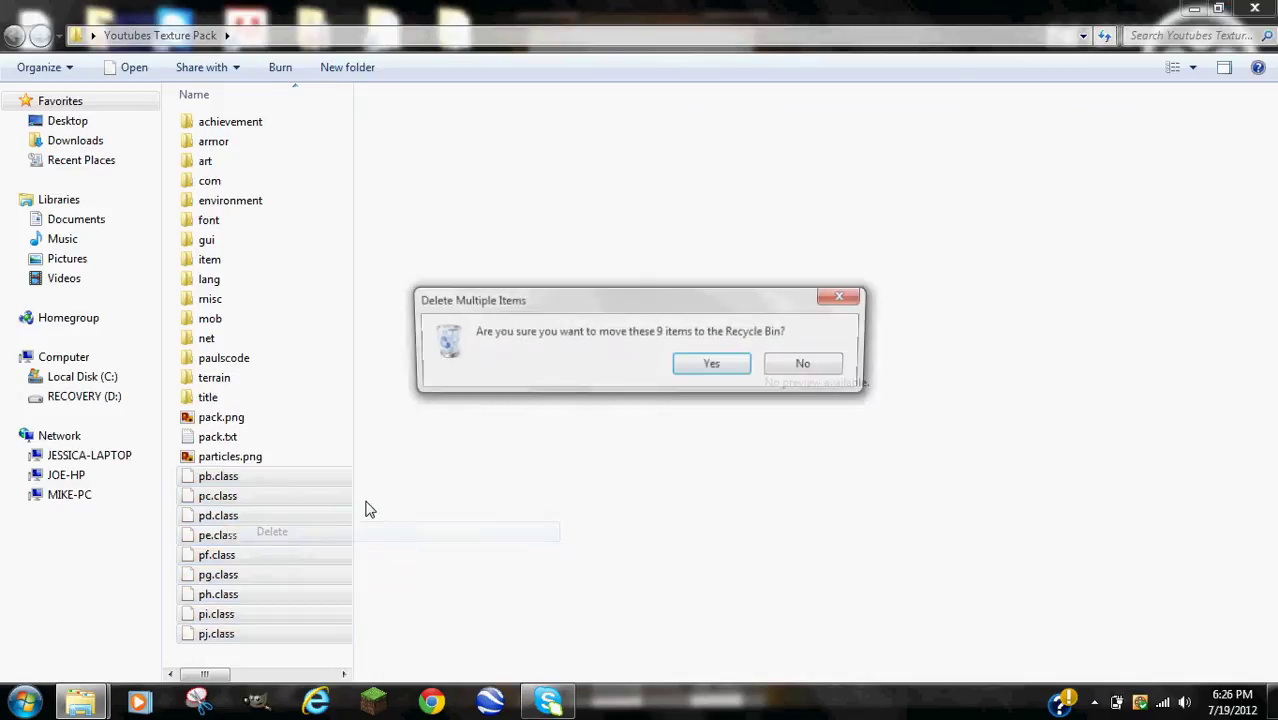
{"action": "left_click", "coordinate": [679, 375]}
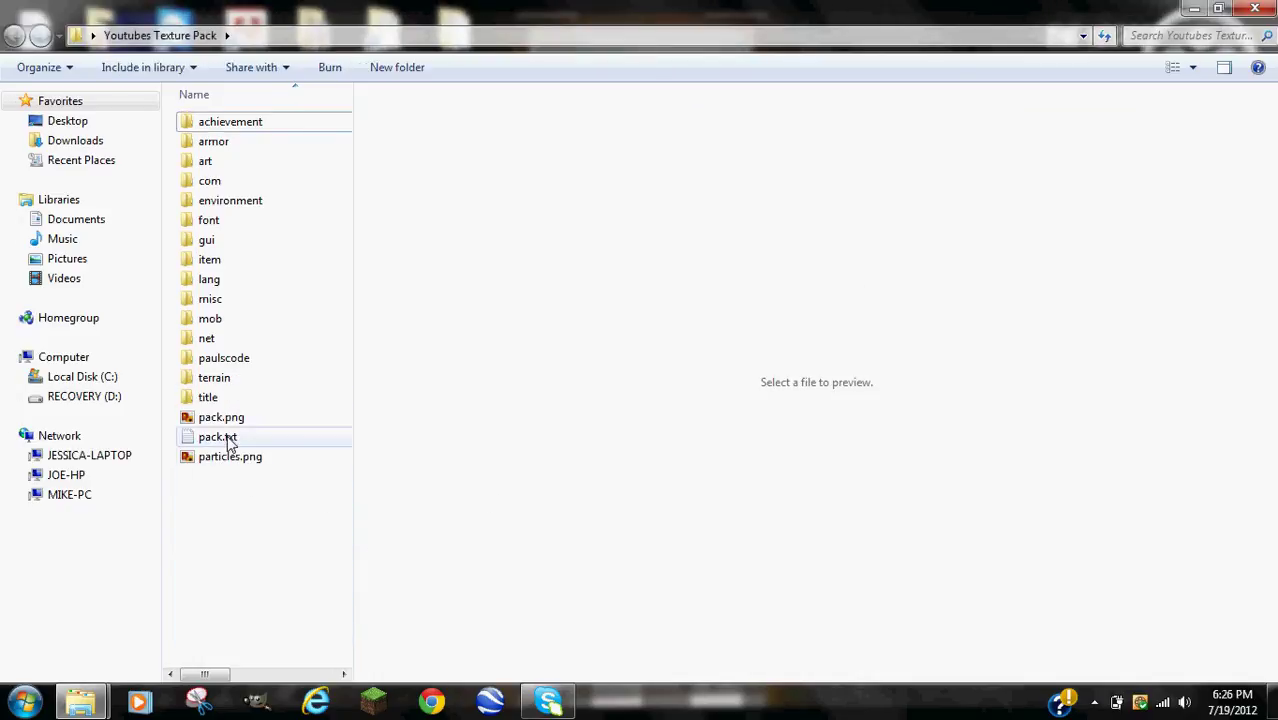
{"action": "left_click", "coordinate": [245, 200]}
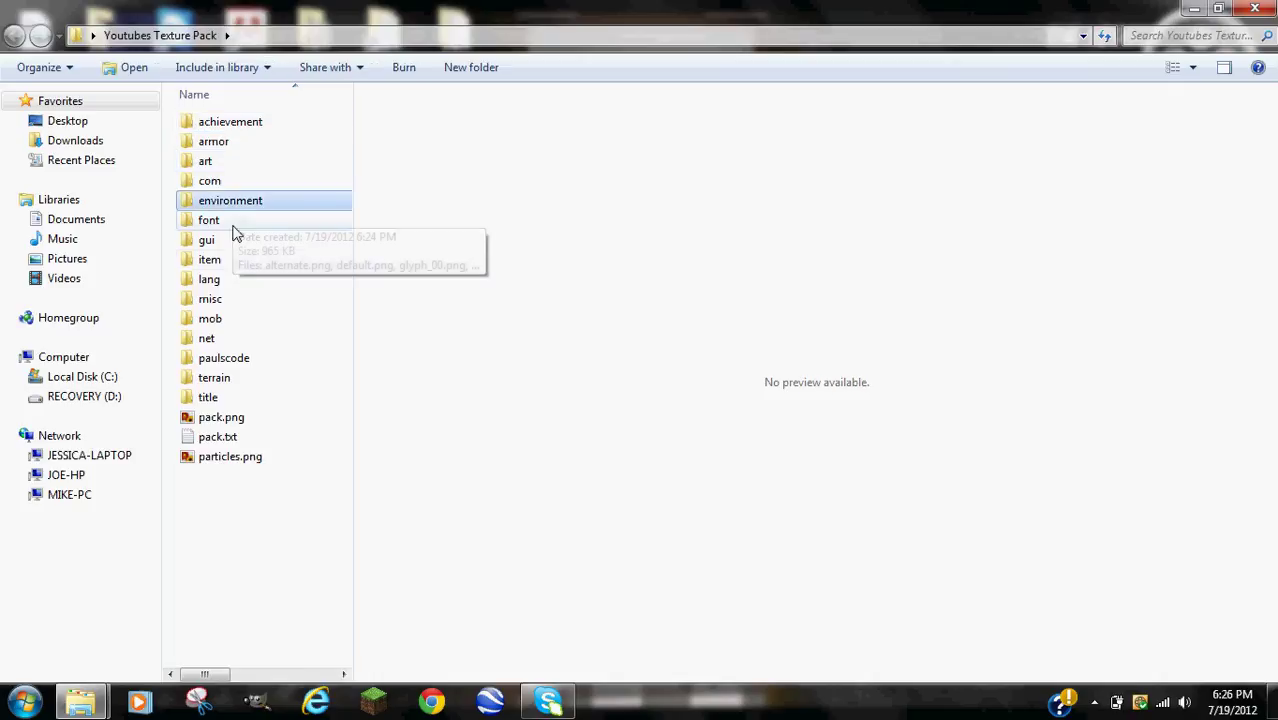
{"action": "left_click", "coordinate": [228, 384]}
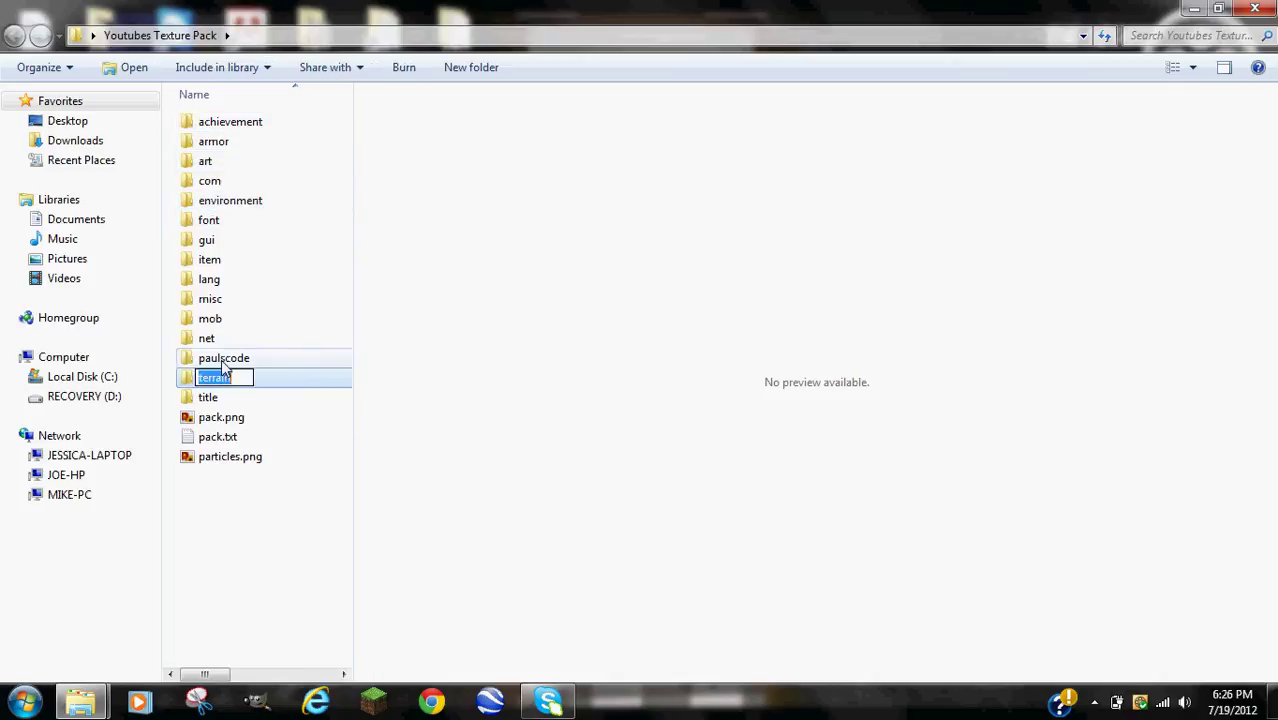
{"action": "left_click", "coordinate": [226, 361]}
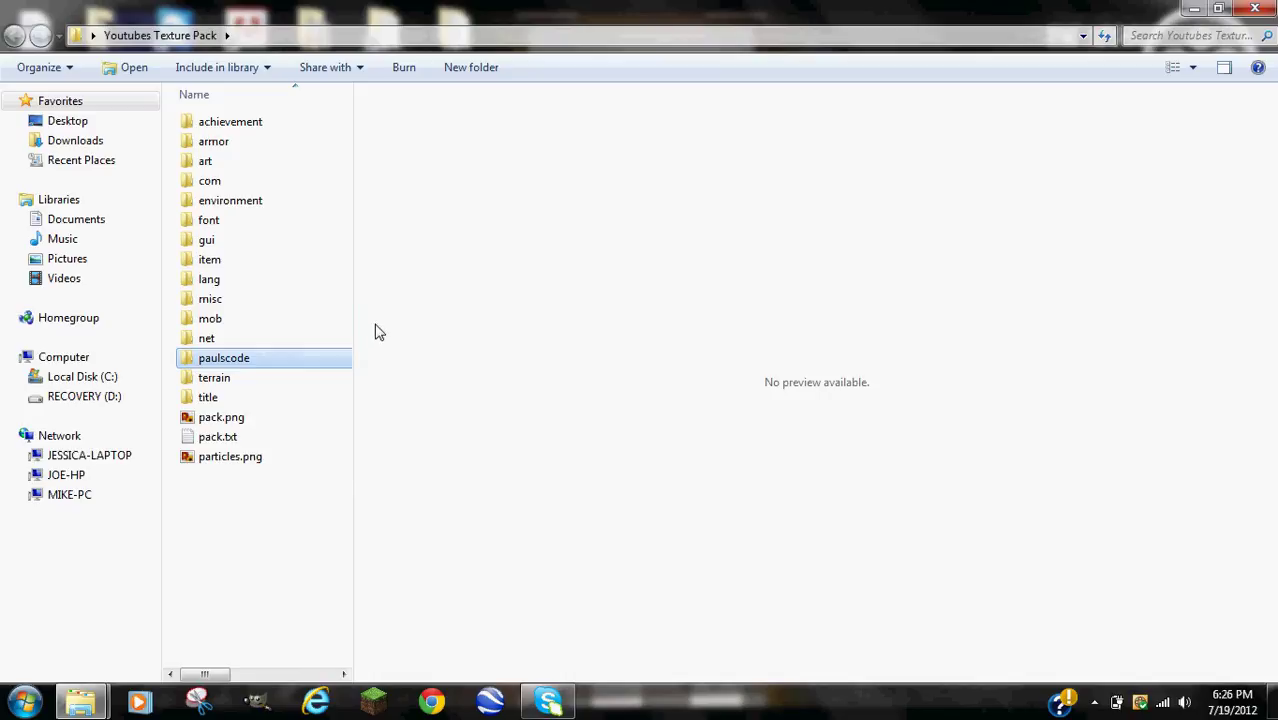
Inspect the net folder's minecraft subfolders, then delete the net folder
{"action": "double_click", "coordinate": [235, 342]}
{"action": "double_click", "coordinate": [277, 125]}
{"action": "double_click", "coordinate": [257, 126]}
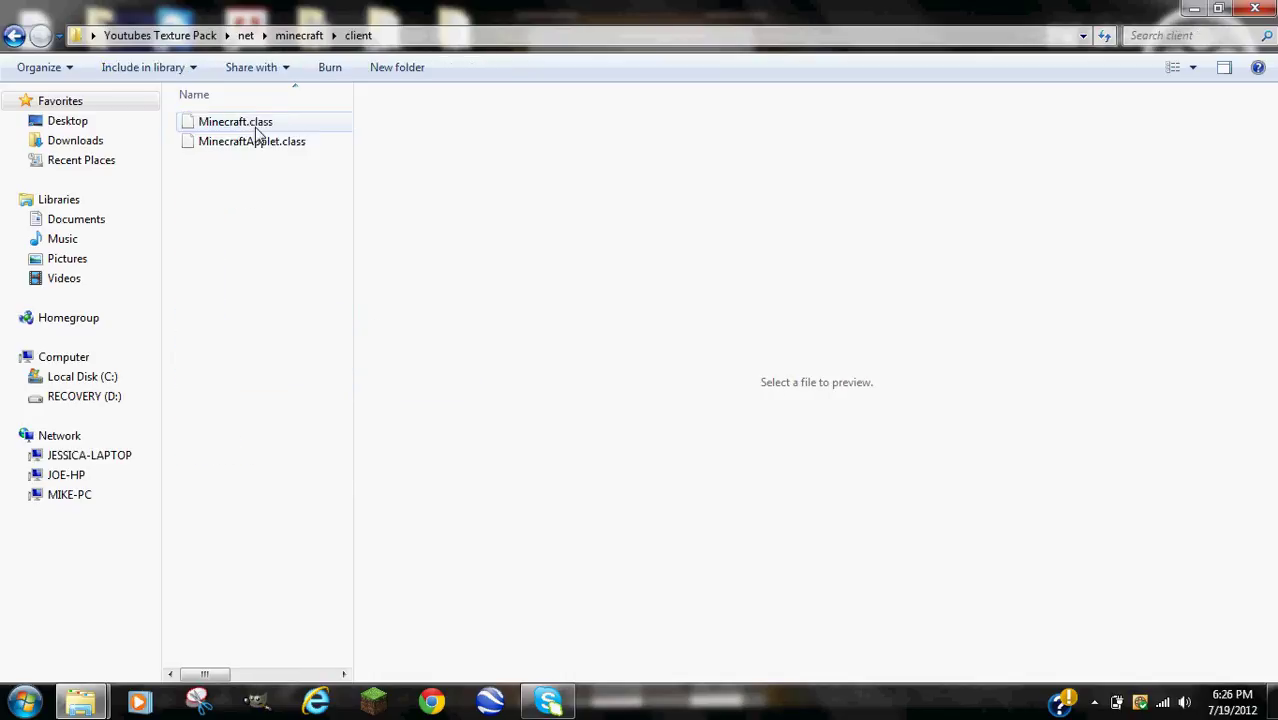
{"action": "key", "text": "BackSpace"}
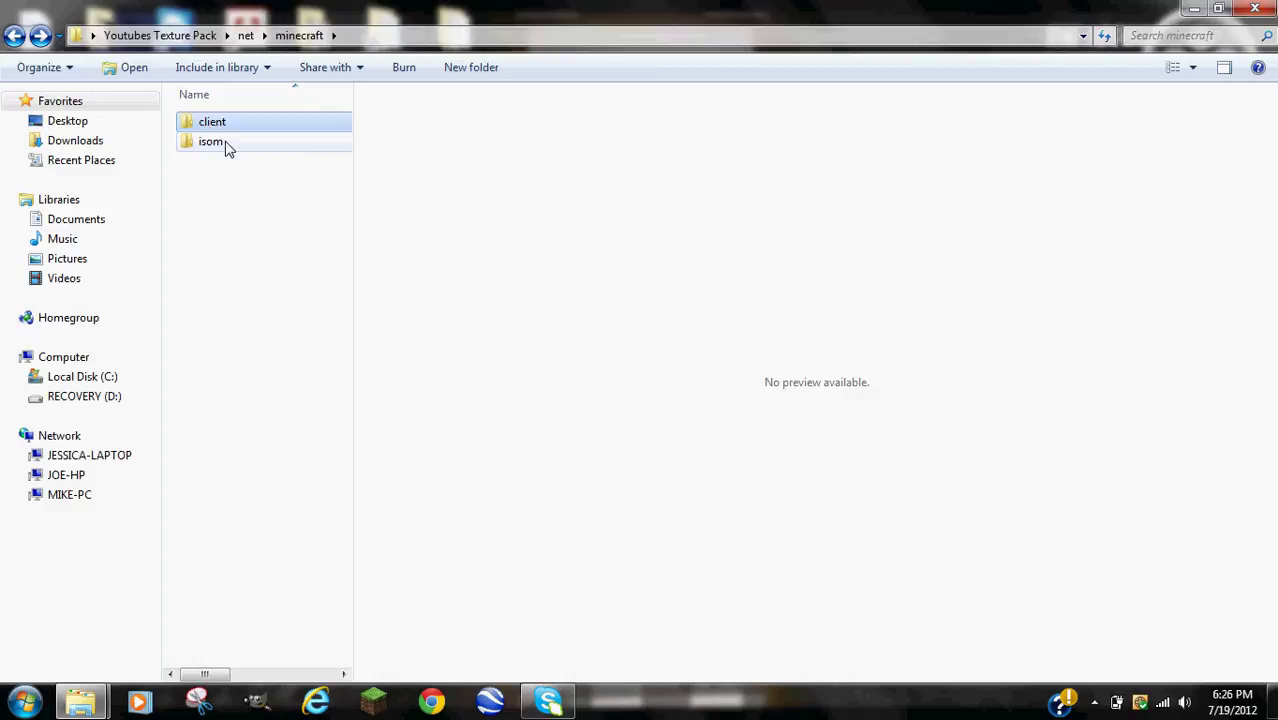
{"action": "double_click", "coordinate": [226, 141]}
{"action": "left_click", "coordinate": [14, 36]}
{"action": "left_click", "coordinate": [14, 36]}
{"action": "left_click", "coordinate": [14, 36]}
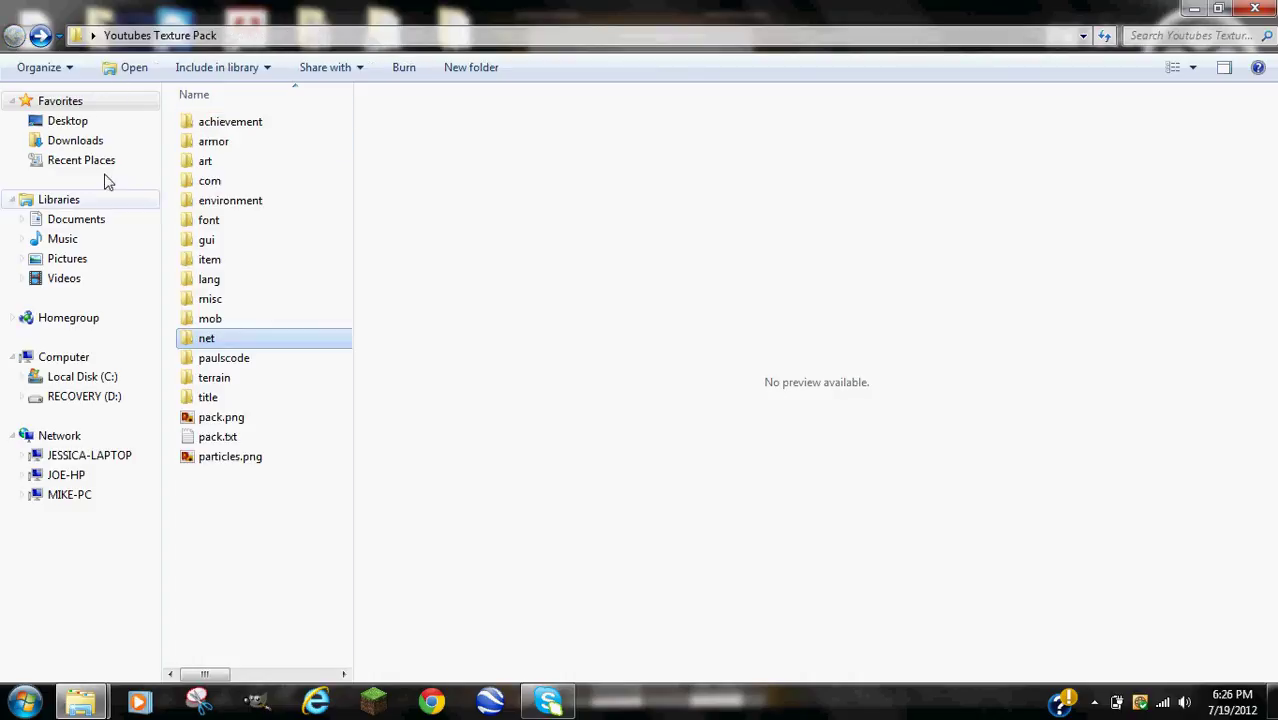
{"action": "right_click", "coordinate": [195, 338]}
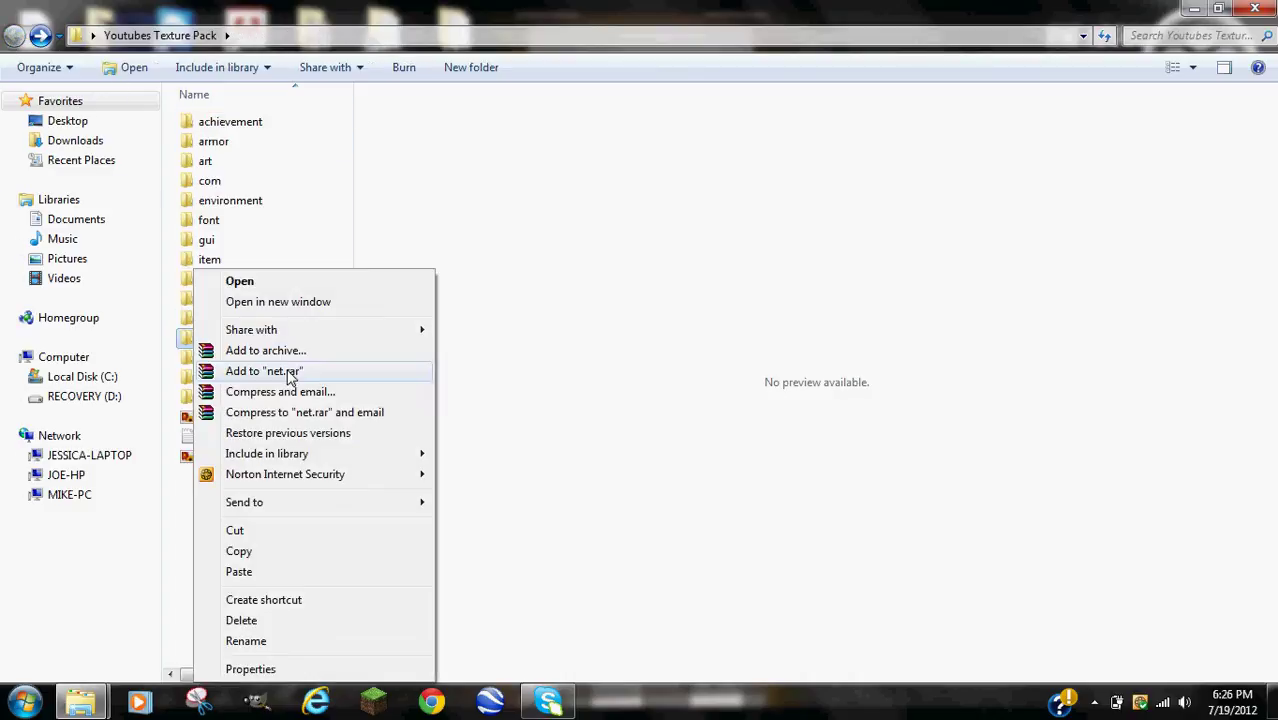
{"action": "left_click", "coordinate": [248, 621]}
{"action": "left_click", "coordinate": [713, 428]}
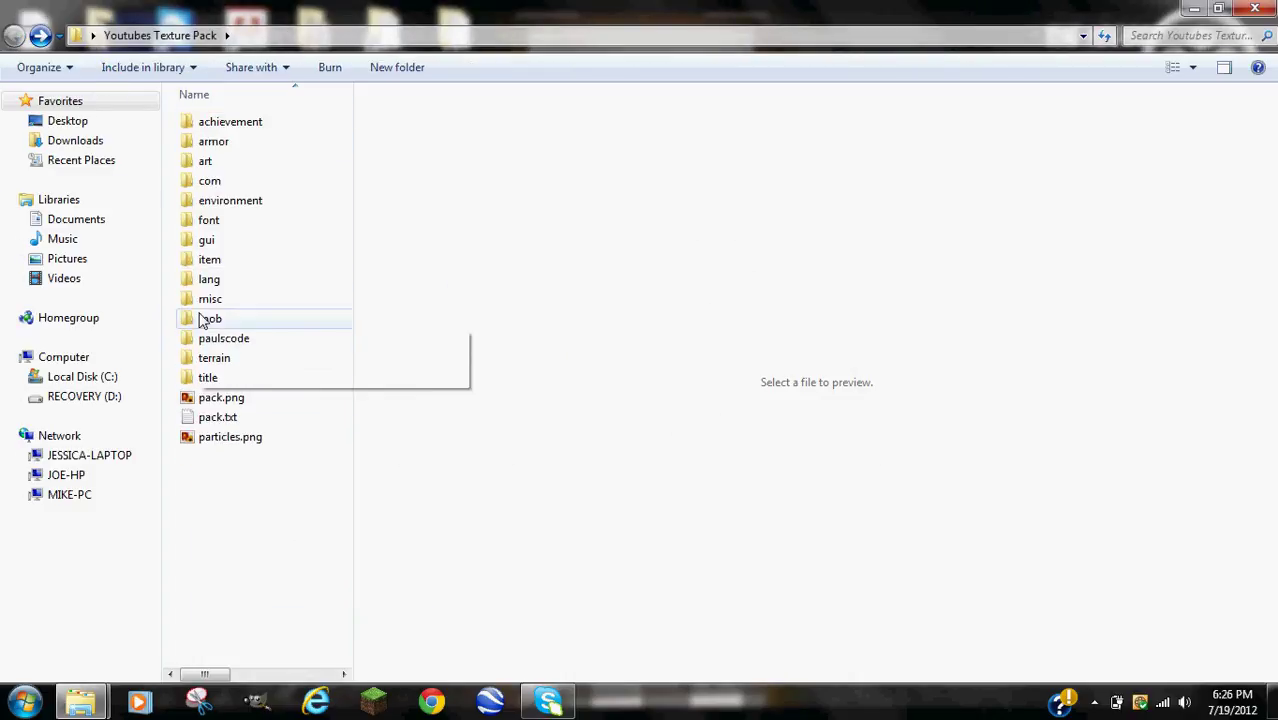
Check the misc textures and lang folder contents, then delete the lang folder
{"action": "left_click", "coordinate": [242, 342]}
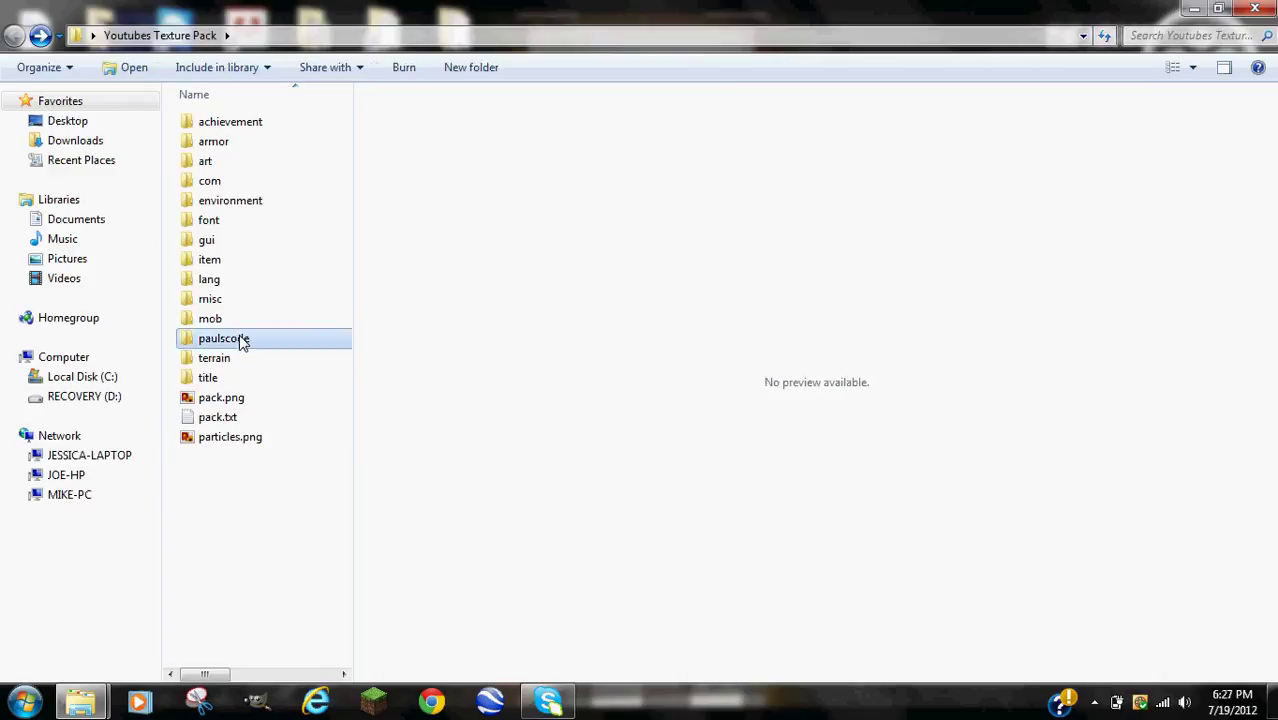
{"action": "double_click", "coordinate": [234, 300]}
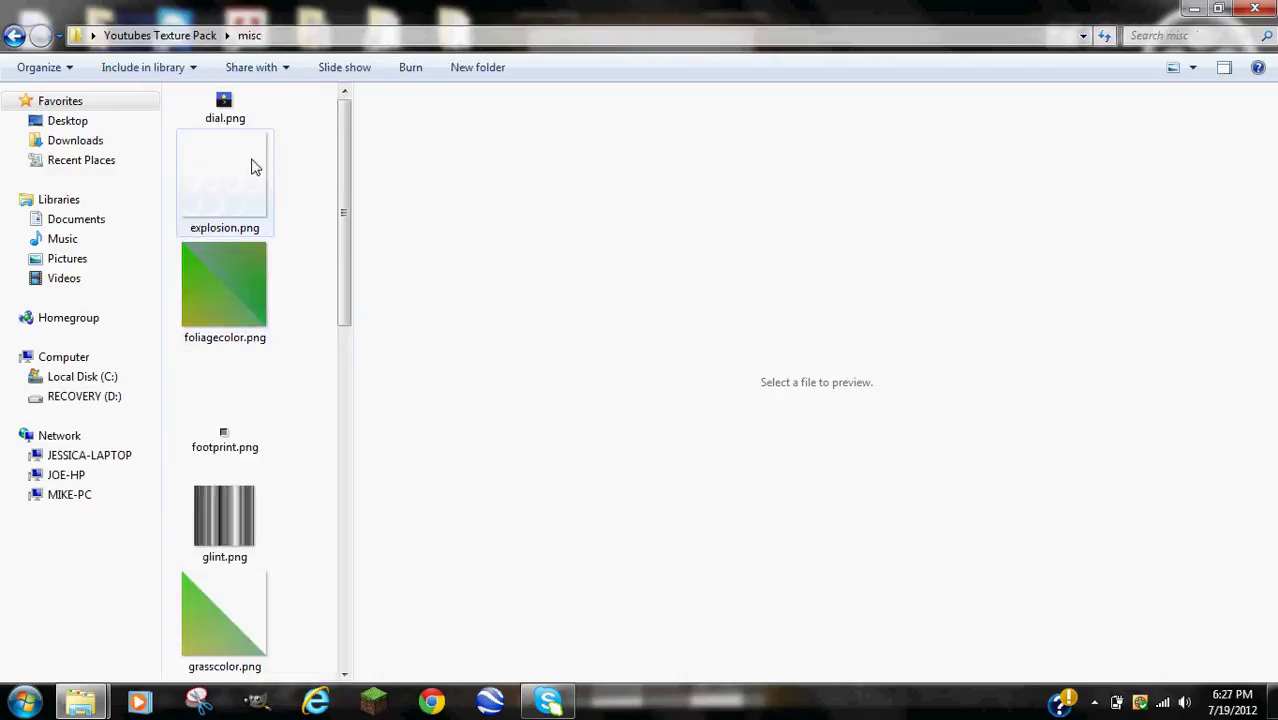
{"action": "left_click", "coordinate": [13, 35]}
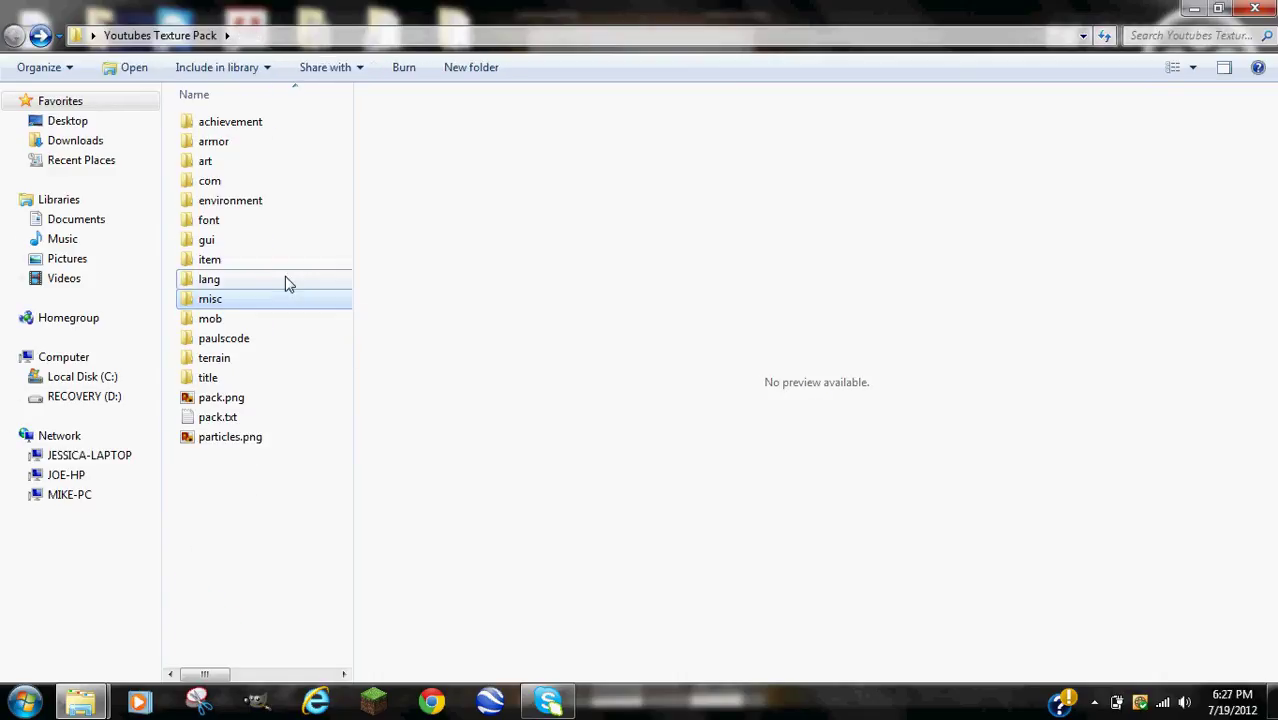
{"action": "double_click", "coordinate": [220, 274]}
{"action": "scroll", "coordinate": [220, 222], "scroll_direction": "down", "scroll_amount": 4}
{"action": "scroll", "coordinate": [220, 222], "scroll_direction": "down", "scroll_amount": 7}
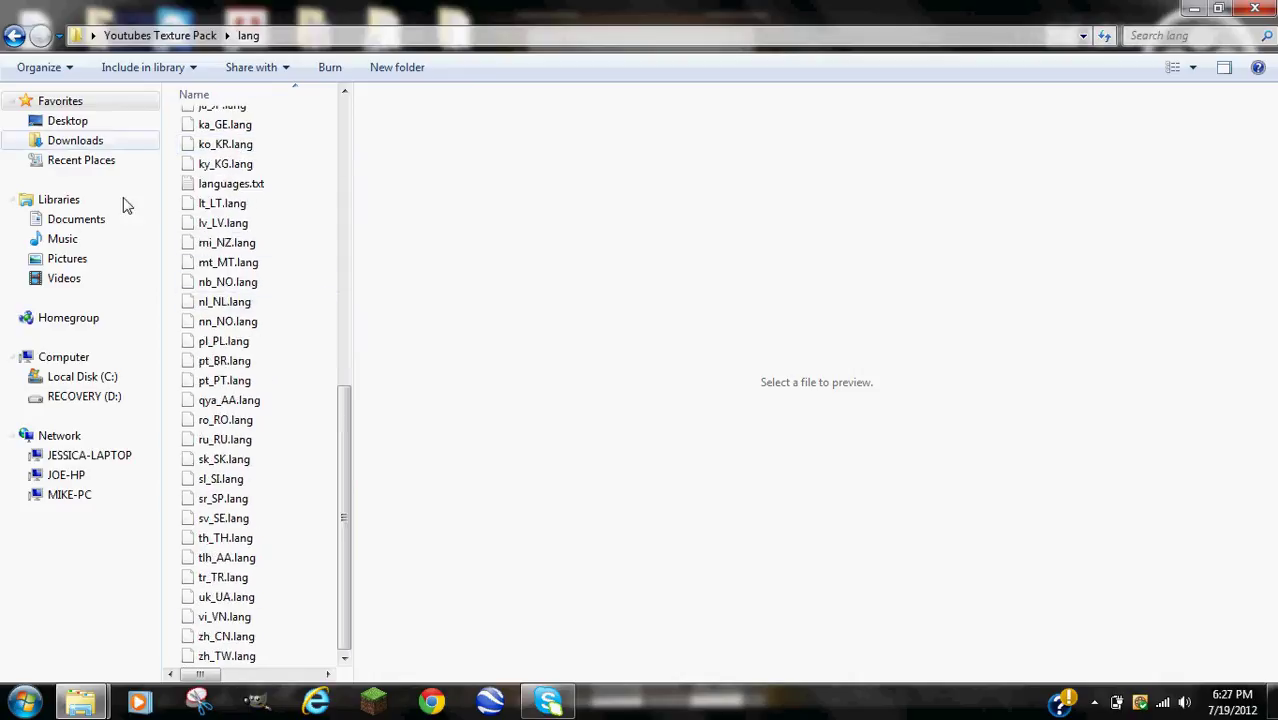
{"action": "left_click", "coordinate": [13, 35]}
{"action": "right_click", "coordinate": [201, 271]}
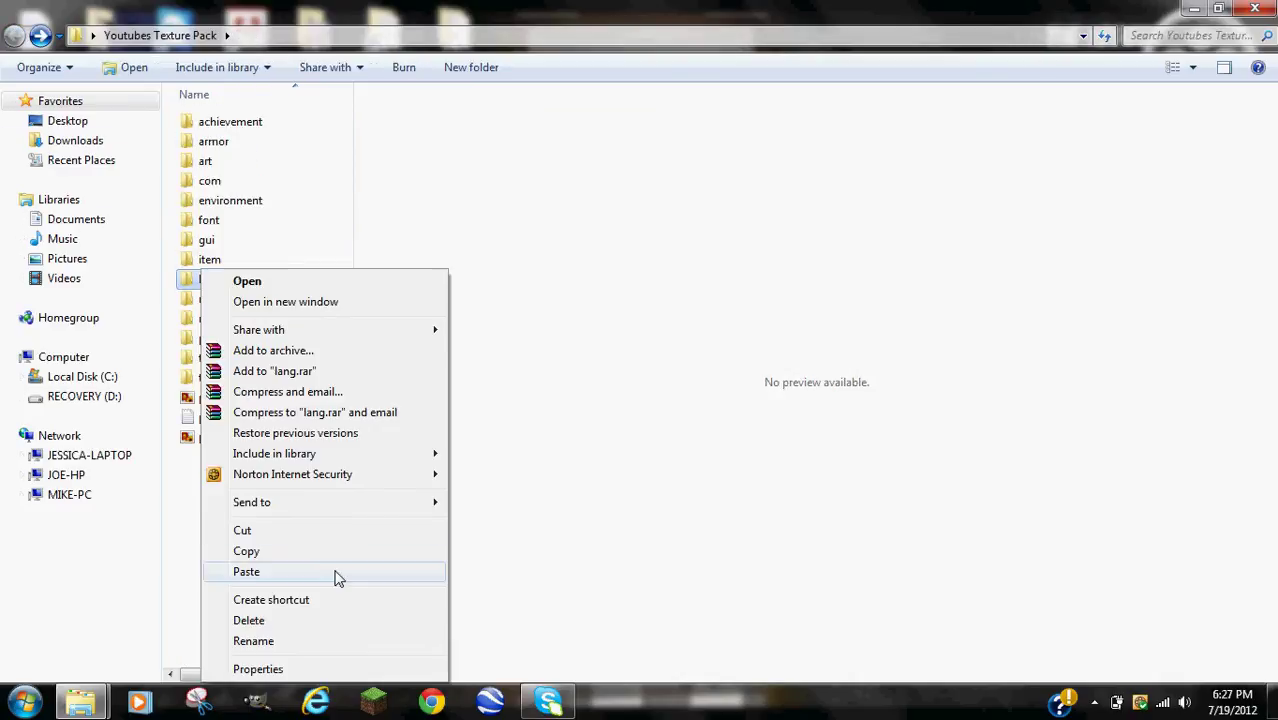
{"action": "left_click", "coordinate": [249, 620]}
{"action": "left_click", "coordinate": [727, 428]}
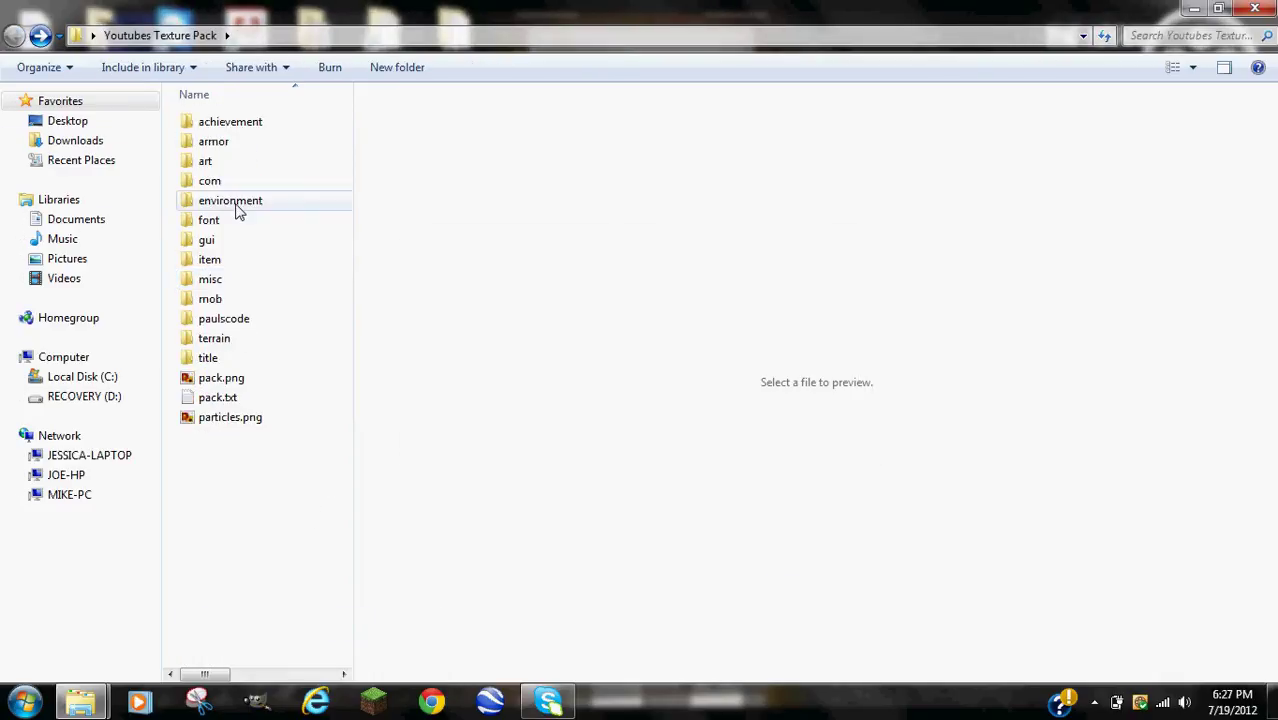
Inspect com\jcraft\jogg, then delete the com folder, leaving twelve subfolders
{"action": "left_click", "coordinate": [228, 240]}
{"action": "left_click", "coordinate": [224, 220]}
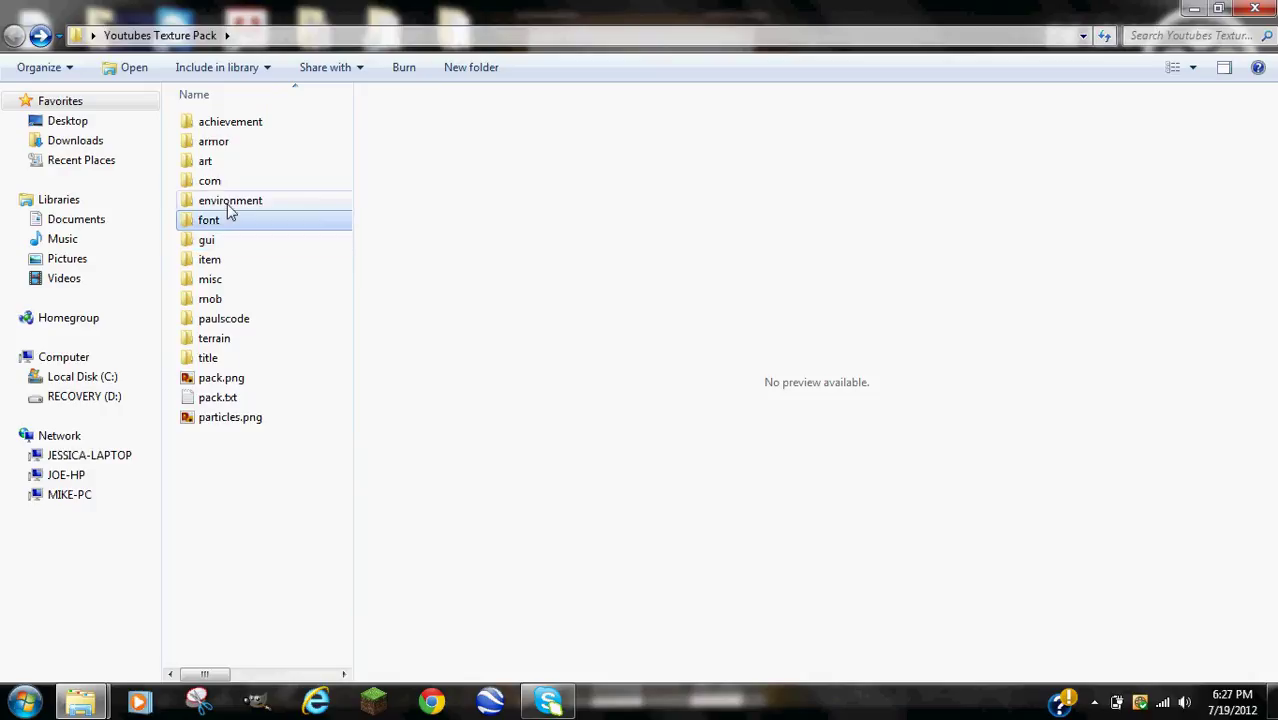
{"action": "double_click", "coordinate": [228, 182]}
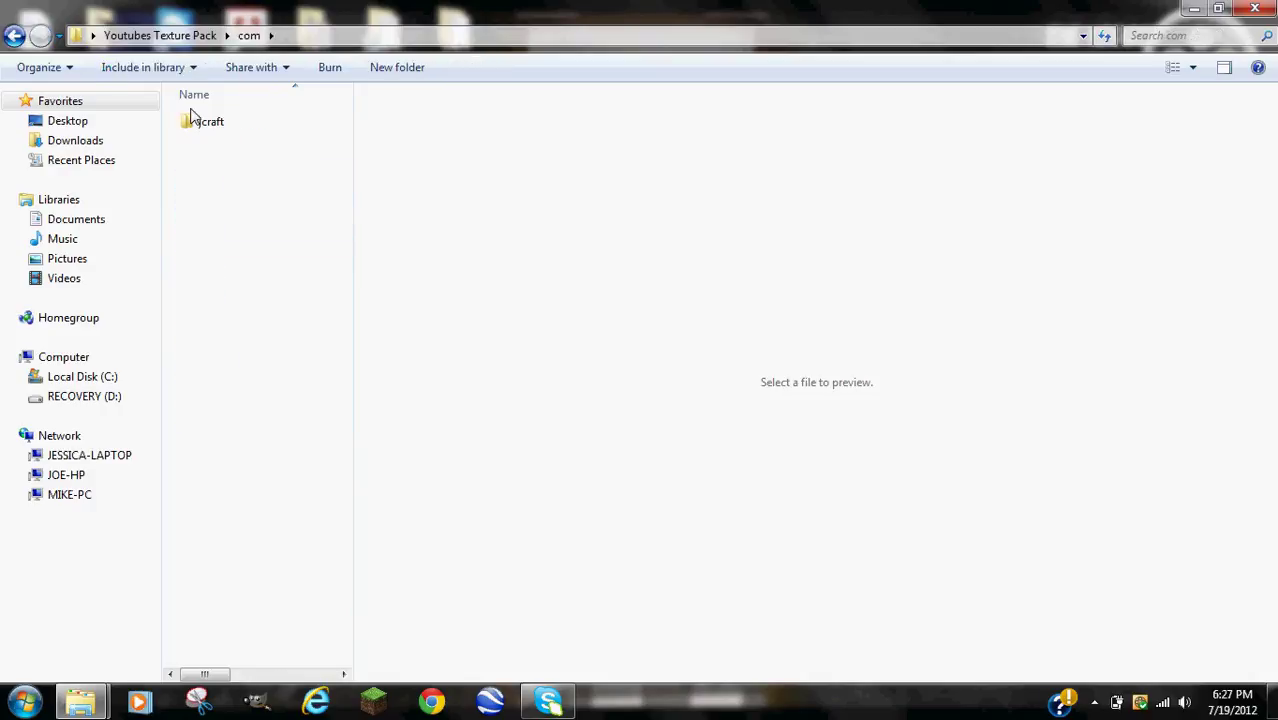
{"action": "double_click", "coordinate": [205, 124]}
{"action": "double_click", "coordinate": [207, 124]}
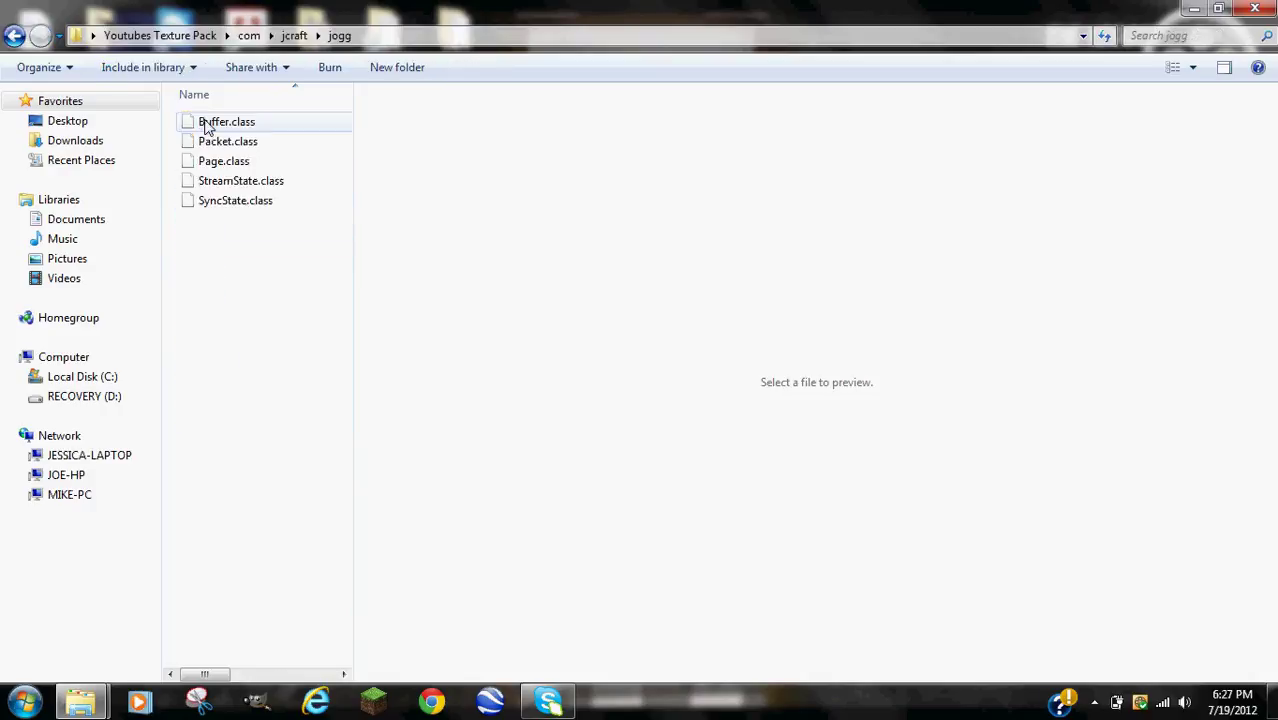
{"action": "left_click", "coordinate": [15, 37]}
{"action": "left_click", "coordinate": [15, 37]}
{"action": "right_click", "coordinate": [200, 181]}
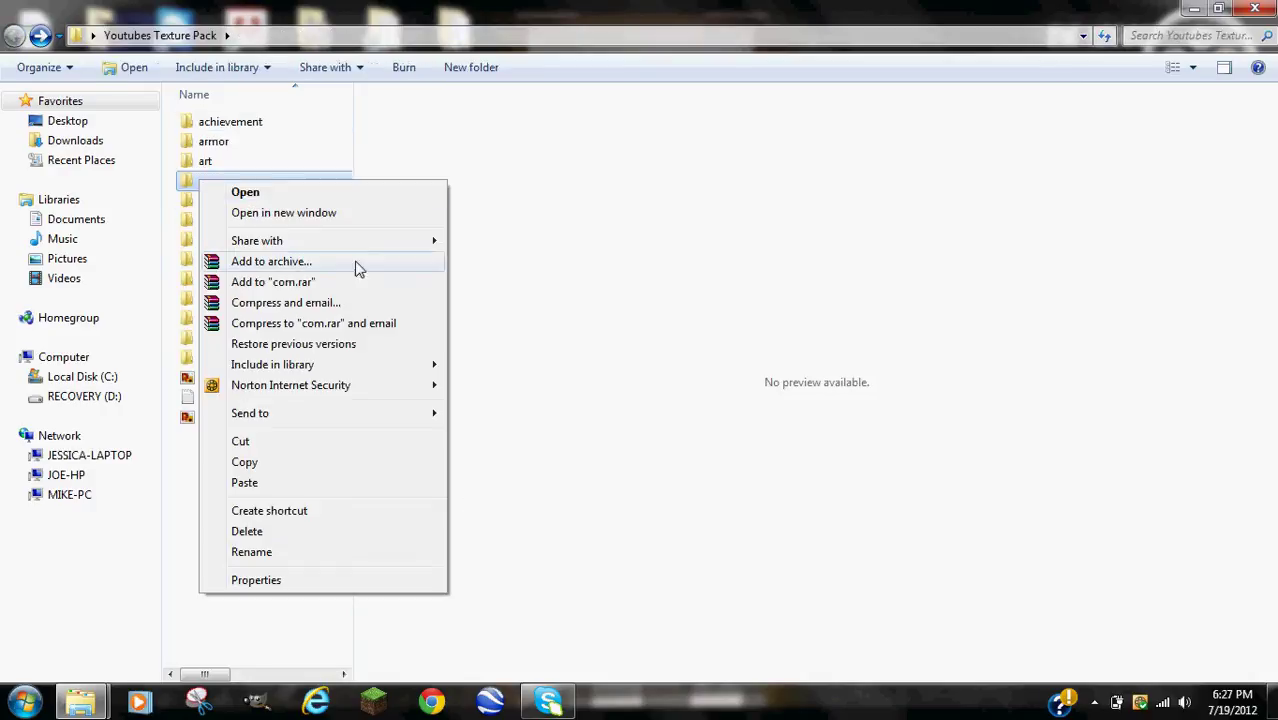
{"action": "left_click", "coordinate": [288, 531]}
{"action": "left_click", "coordinate": [705, 421]}
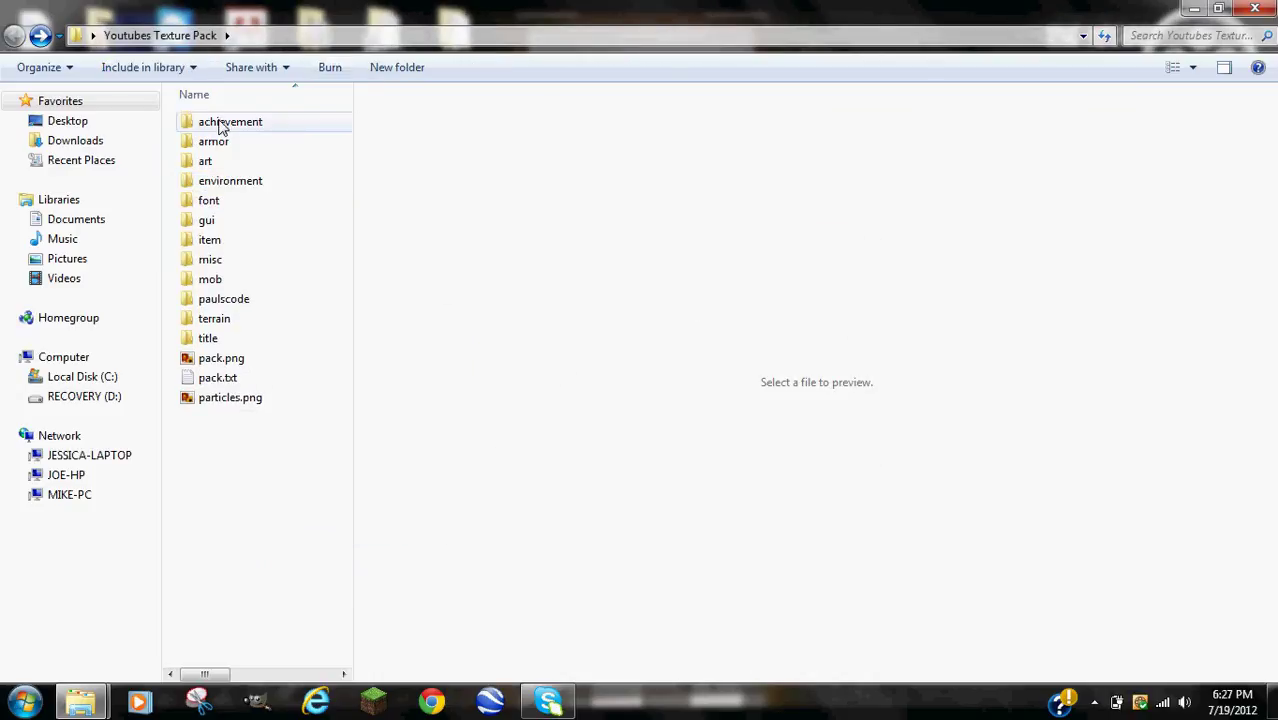
{"action": "left_click", "coordinate": [222, 124]}
{"action": "key", "text": "Down"}
{"action": "key", "text": "Down"}
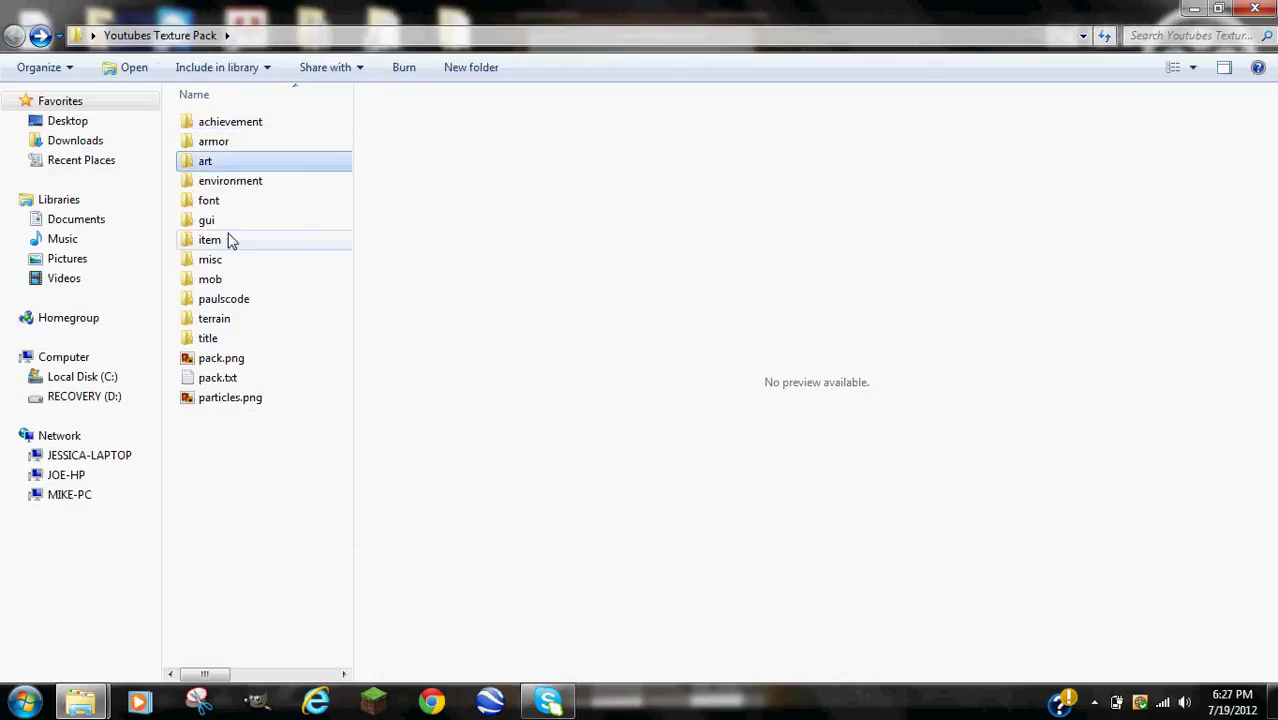
{"action": "left_click", "coordinate": [228, 432]}
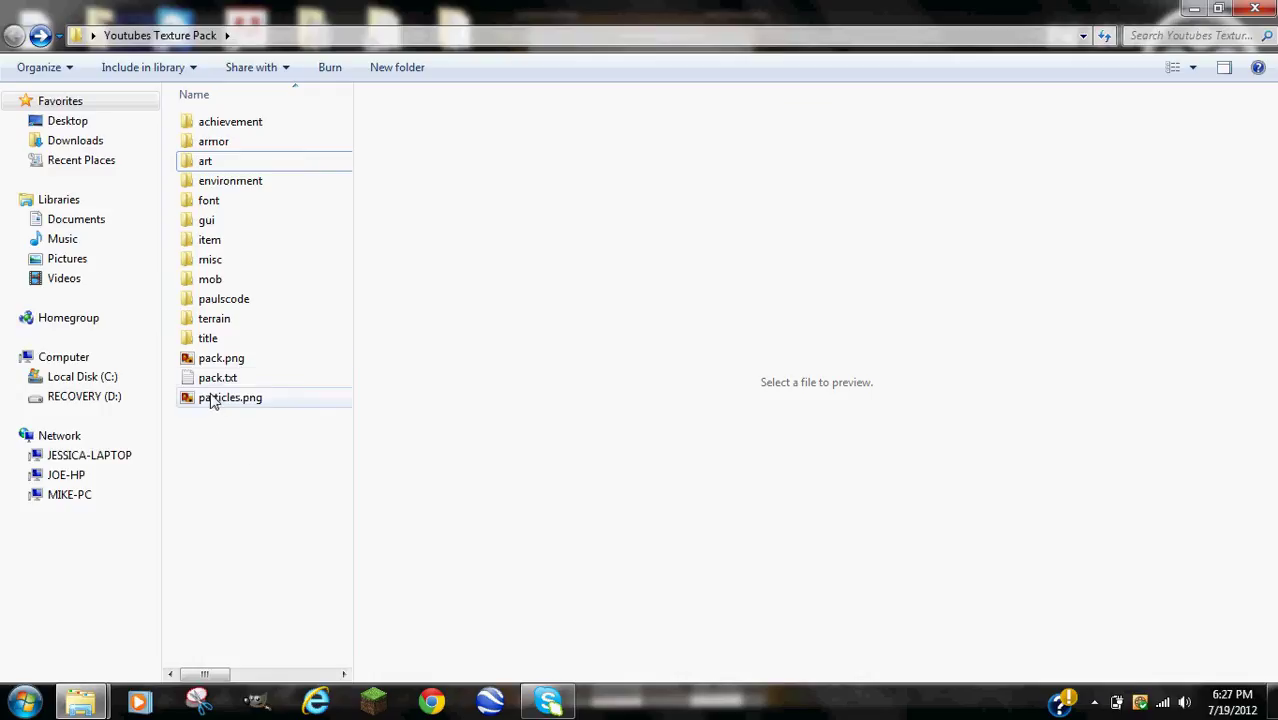
Cut the 77.7 KB terrain.png from the Recycle Bin and paste it into Youtubes Texture Pack
{"action": "left_click", "coordinate": [1193, 8]}
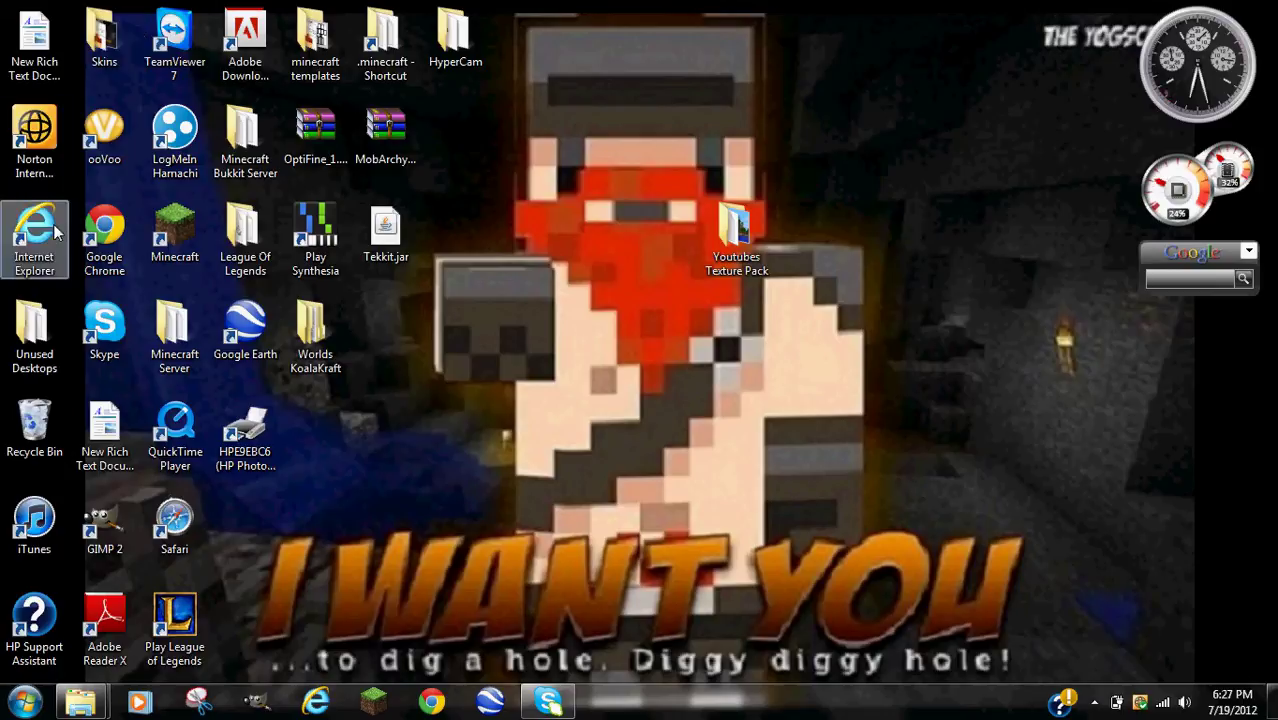
{"action": "double_click", "coordinate": [34, 425]}
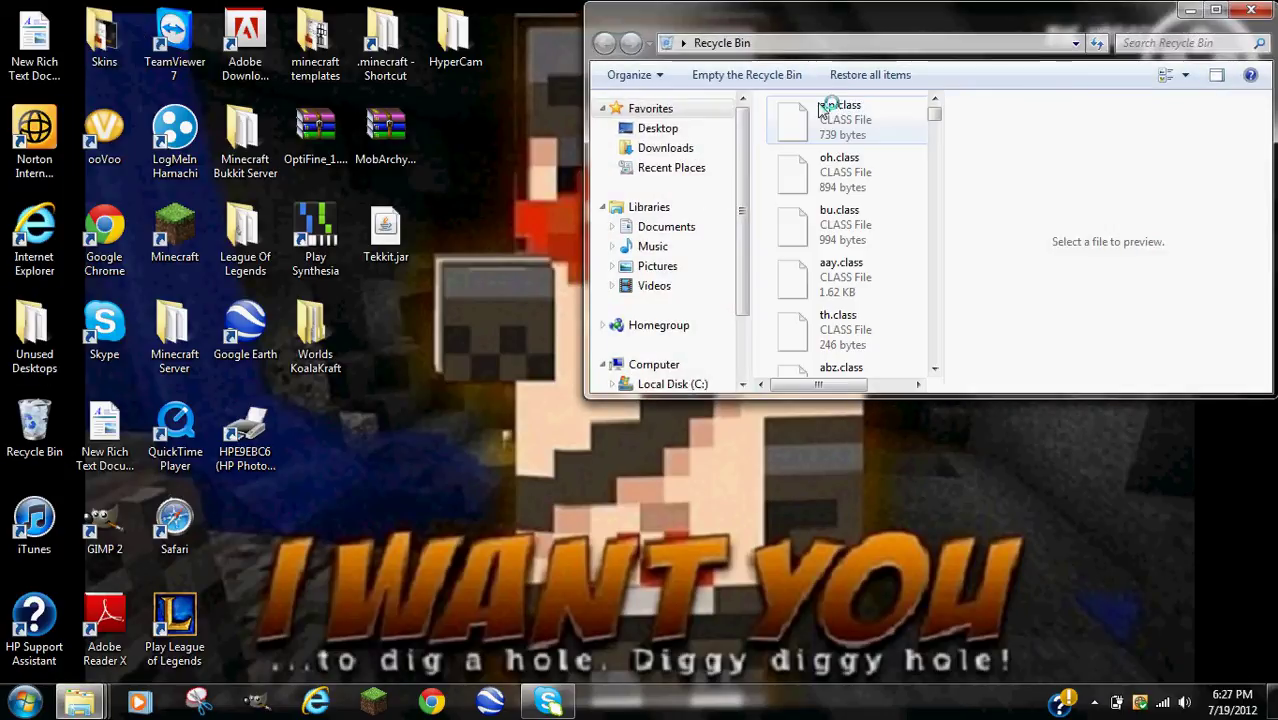
{"action": "left_click", "coordinate": [1173, 44]}
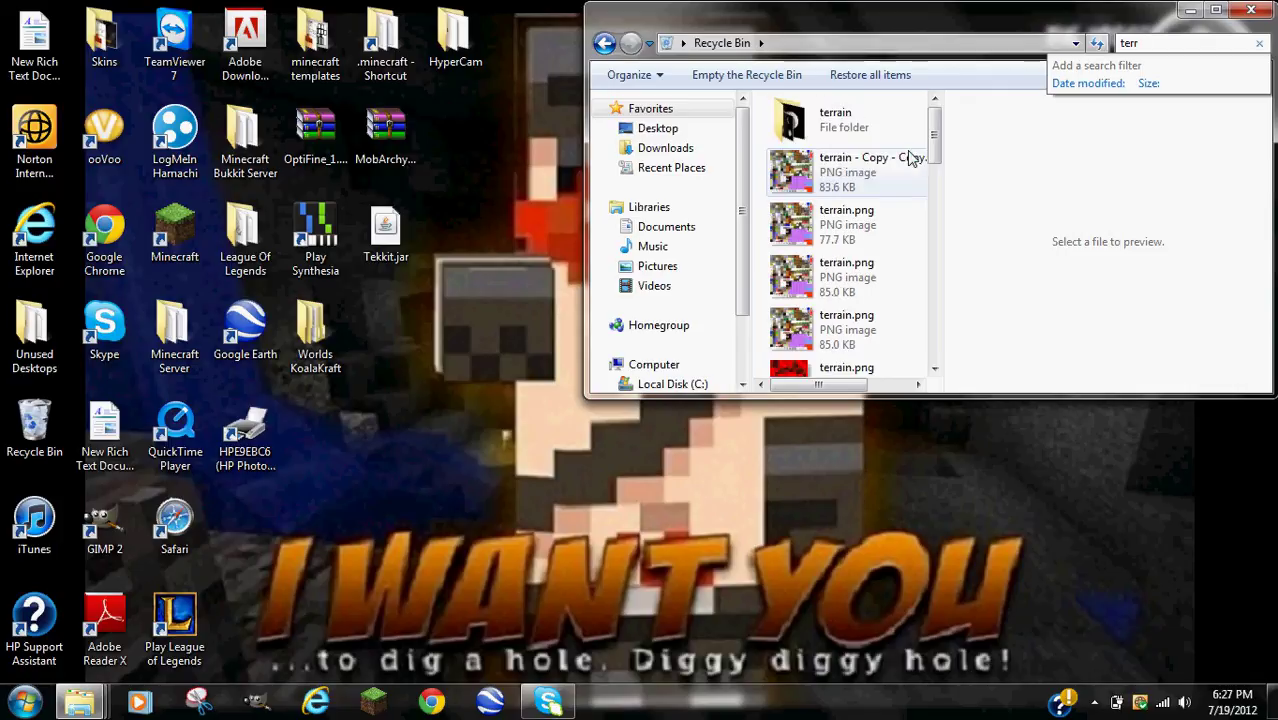
{"action": "right_click", "coordinate": [840, 230]}
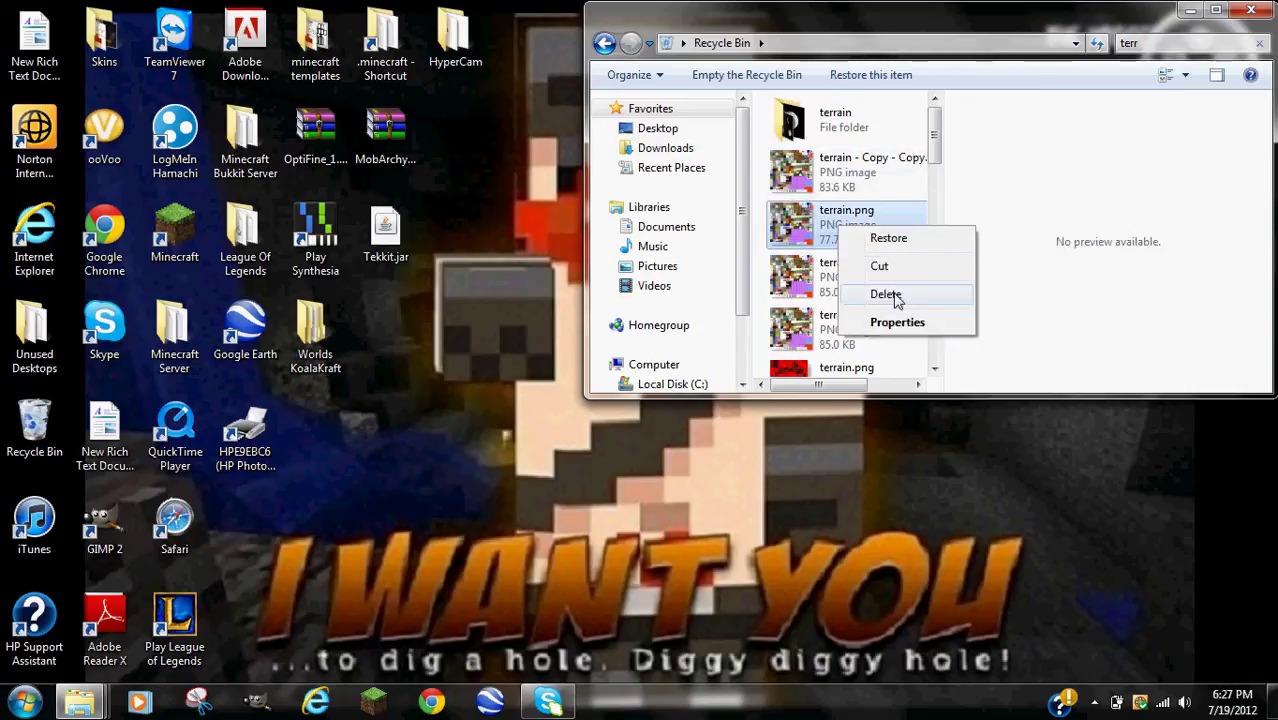
{"action": "left_click", "coordinate": [879, 268]}
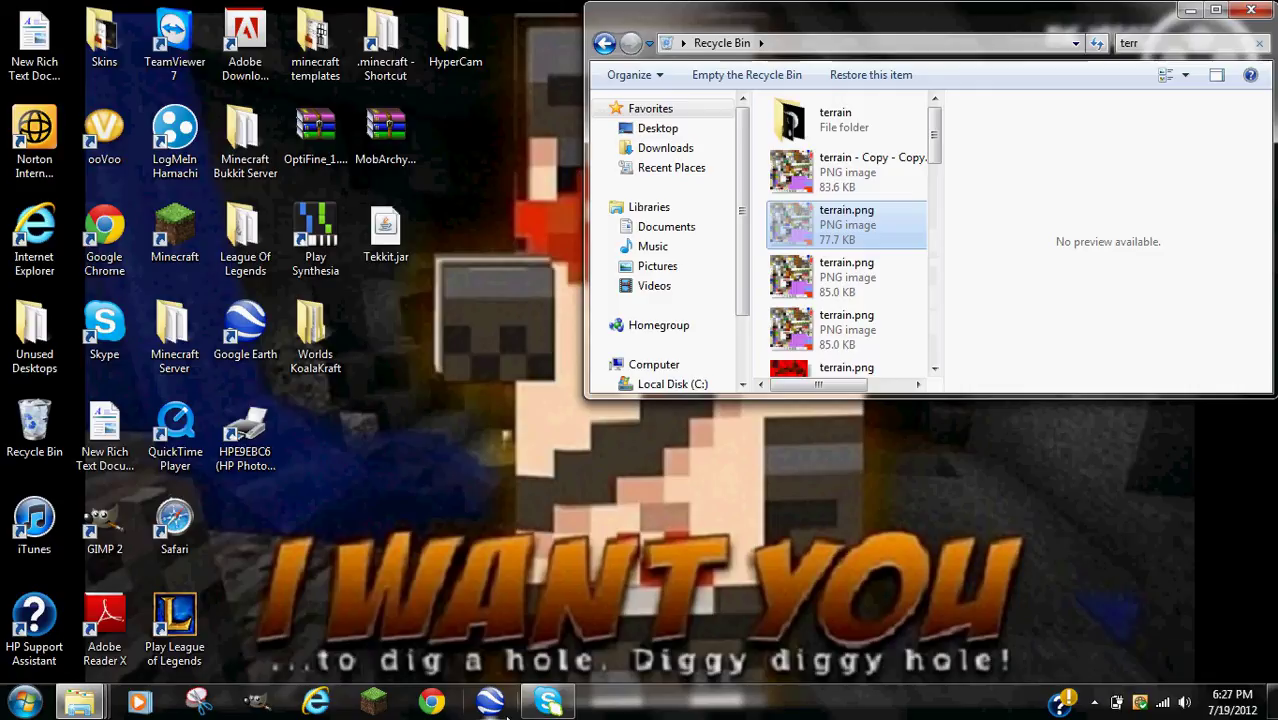
{"action": "mouse_move", "coordinate": [90, 705]}
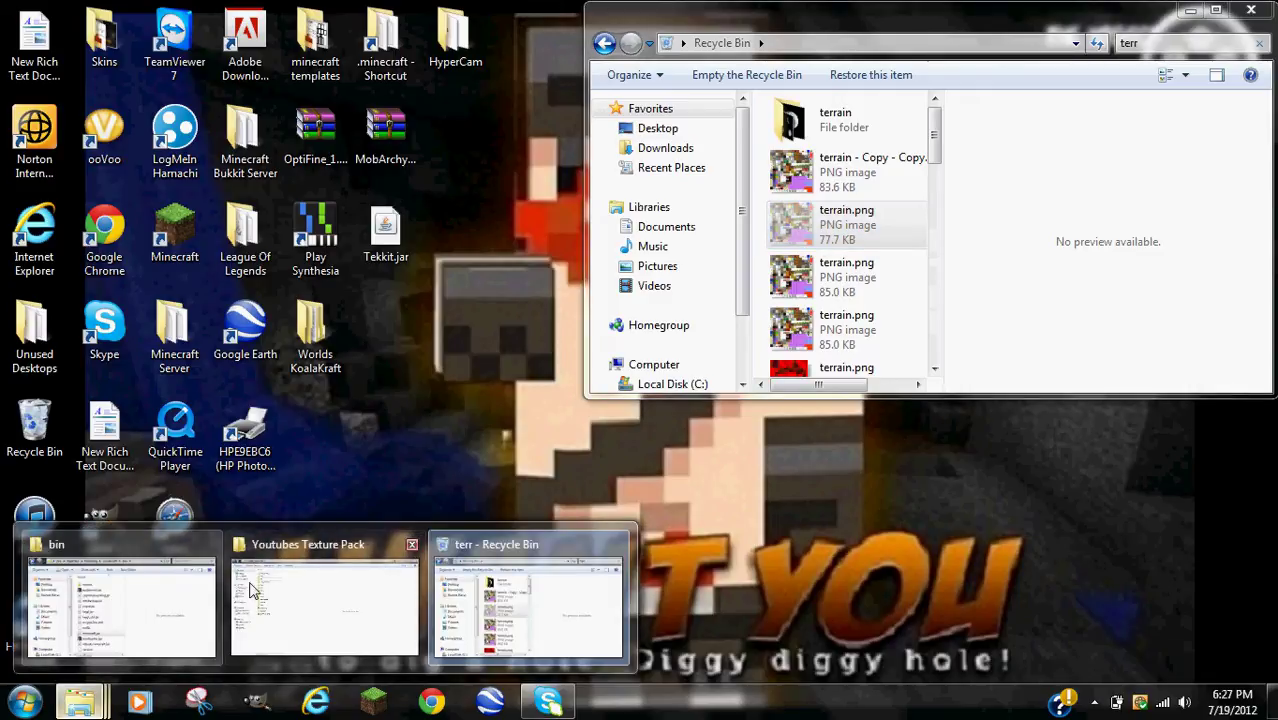
{"action": "left_click", "coordinate": [321, 600]}
{"action": "right_click", "coordinate": [196, 447]}
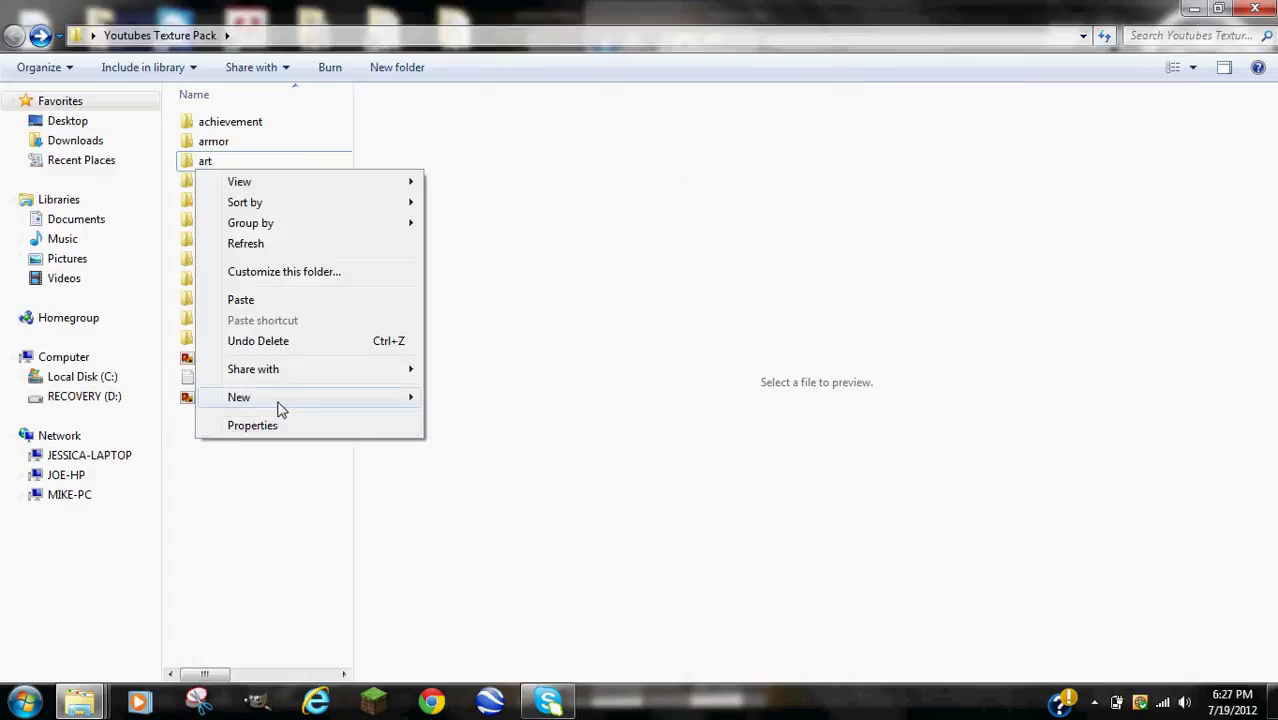
{"action": "left_click", "coordinate": [271, 299]}
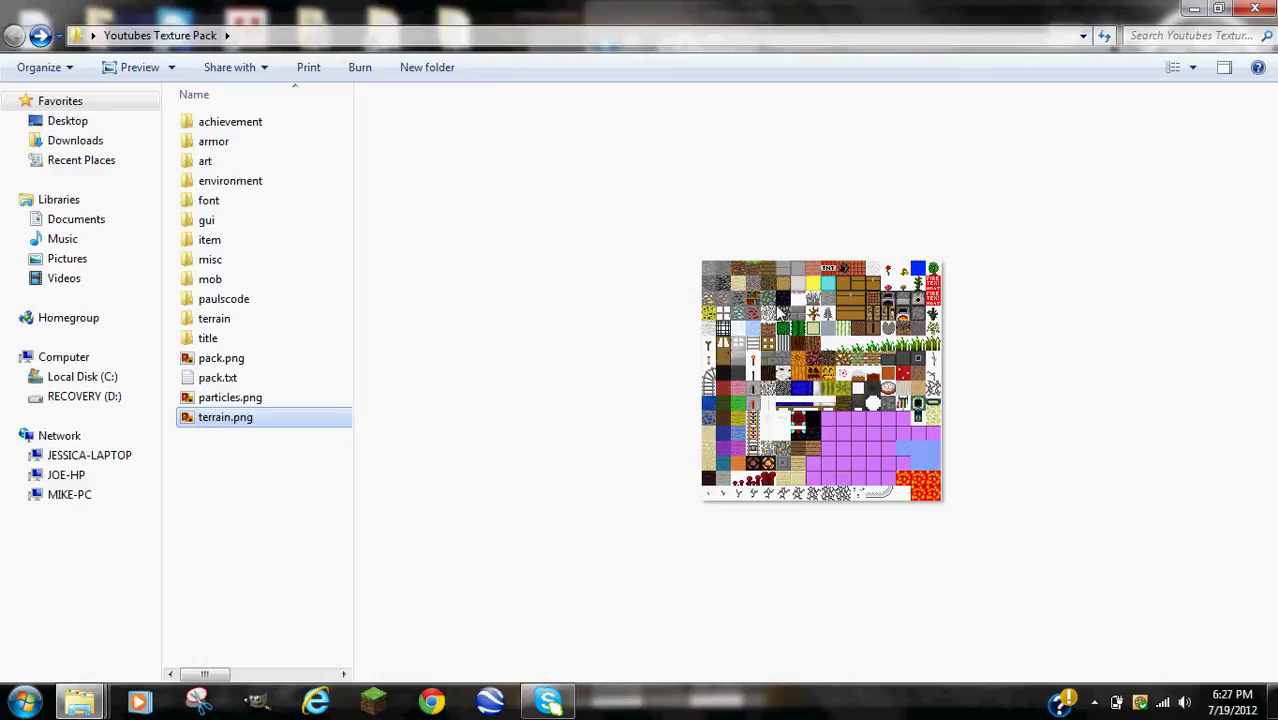
Replace it with the 85.0 KB terrain.png cut from the Recycle Bin
{"action": "right_click", "coordinate": [279, 420]}
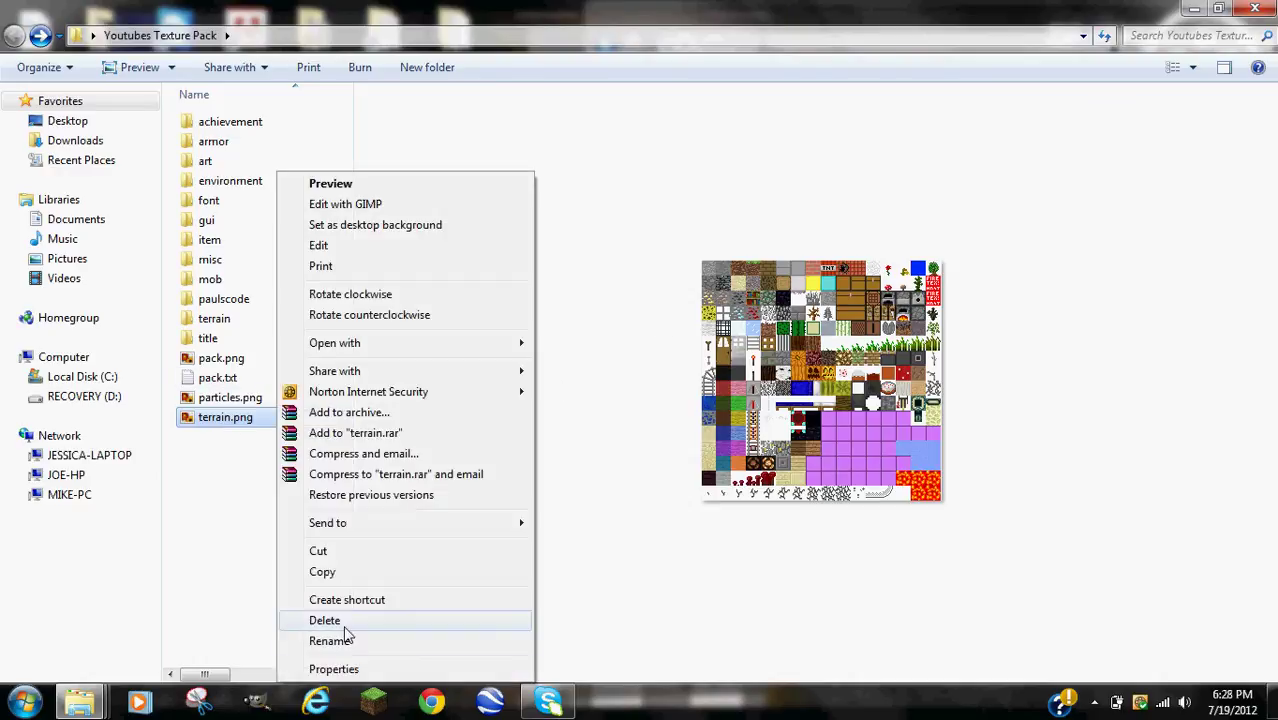
{"action": "left_click", "coordinate": [326, 620]}
{"action": "left_click", "coordinate": [677, 428]}
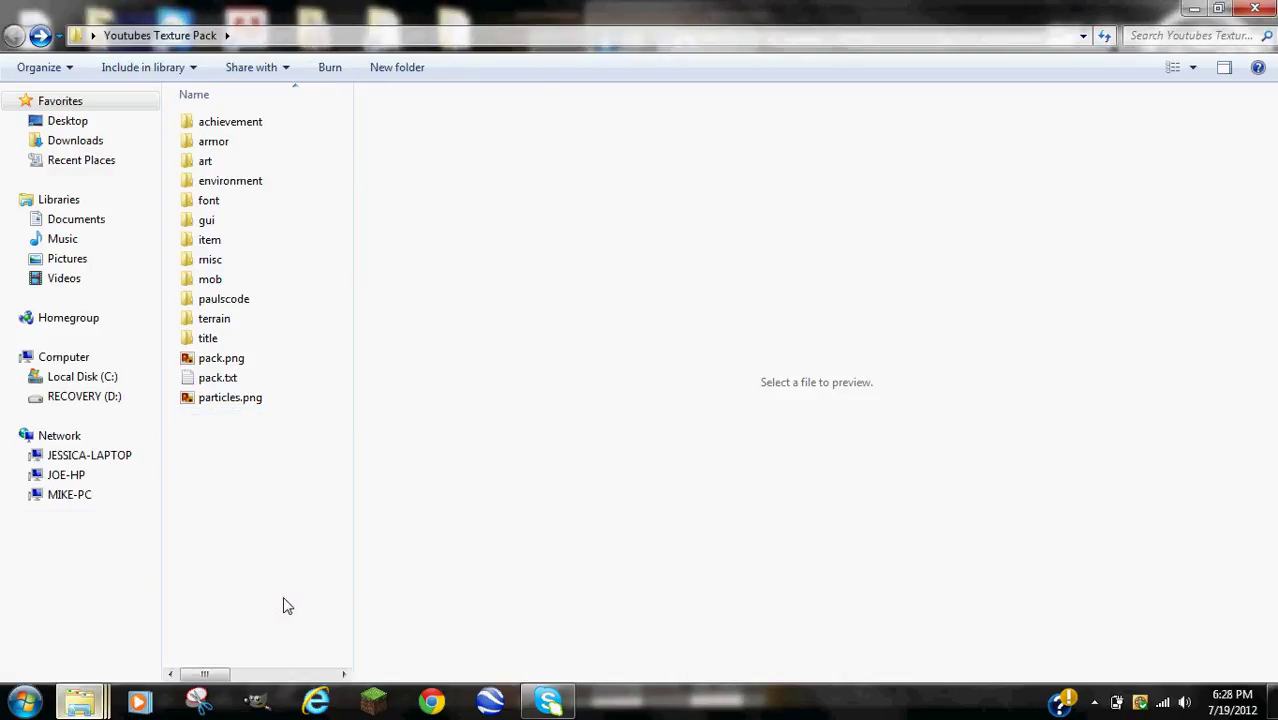
{"action": "mouse_move", "coordinate": [84, 703]}
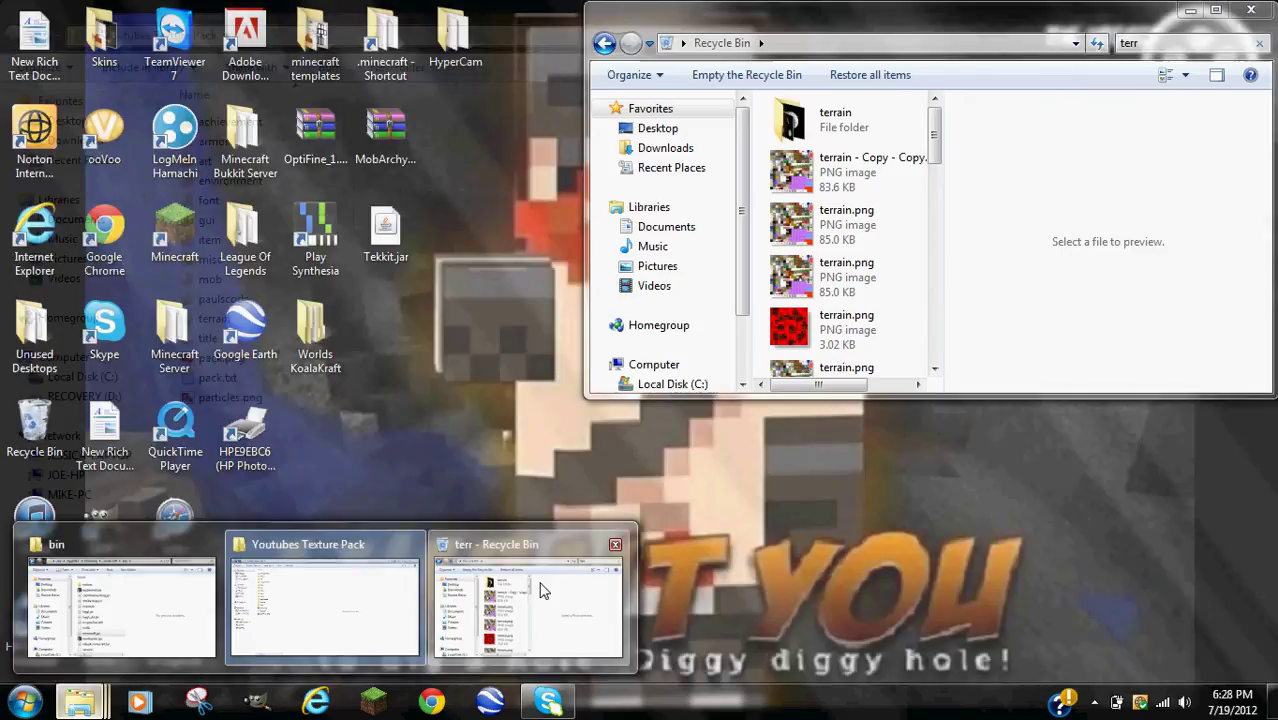
{"action": "left_click", "coordinate": [542, 586]}
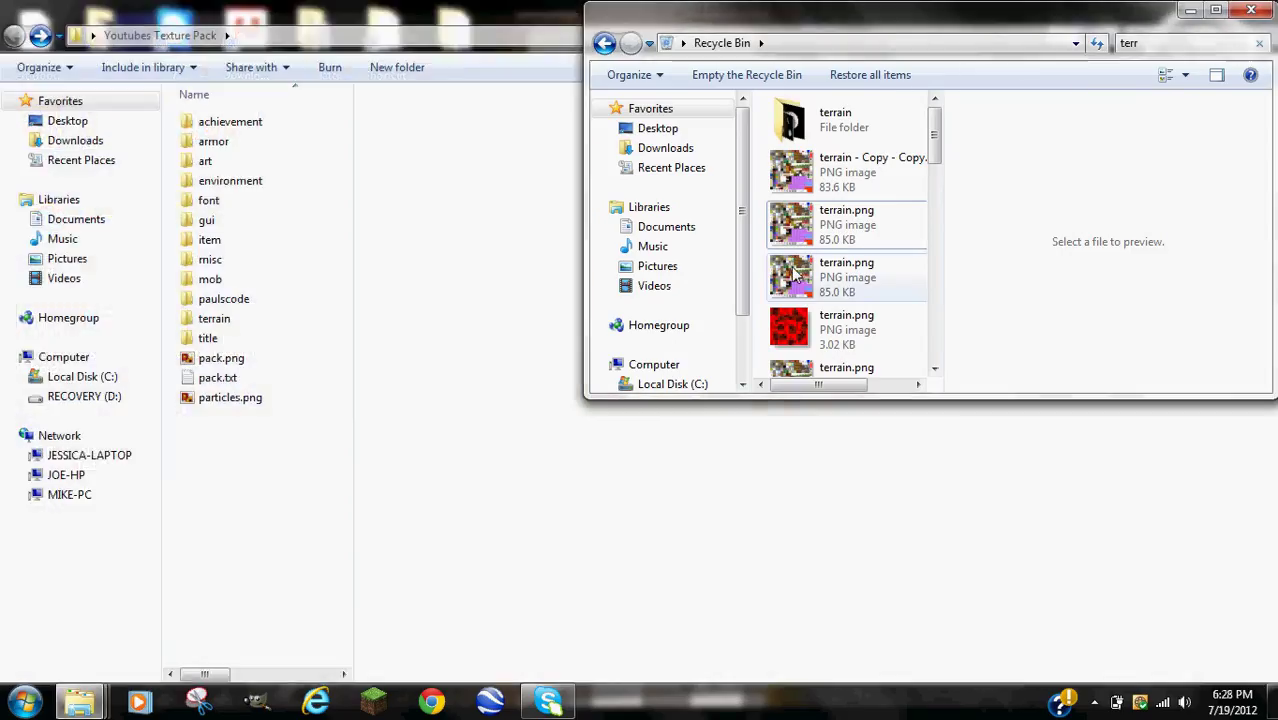
{"action": "left_click", "coordinate": [862, 280]}
{"action": "right_click", "coordinate": [862, 280]}
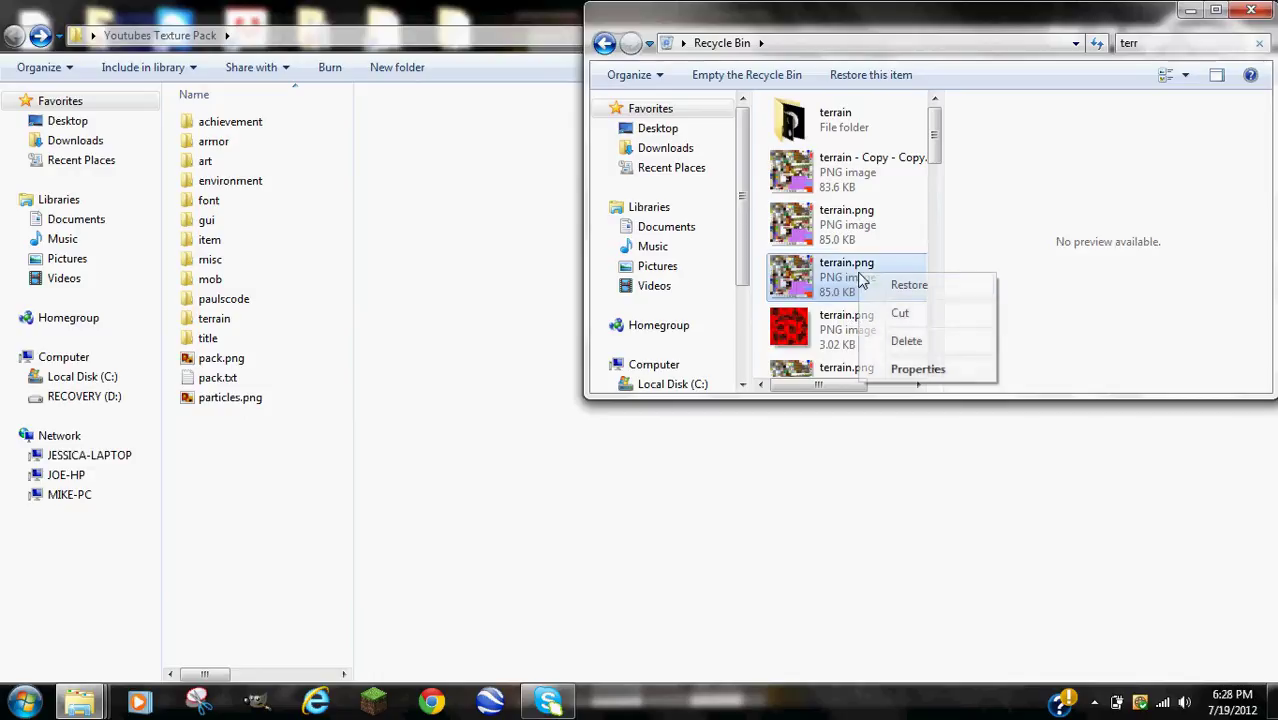
{"action": "left_click", "coordinate": [894, 311]}
{"action": "right_click", "coordinate": [204, 447]}
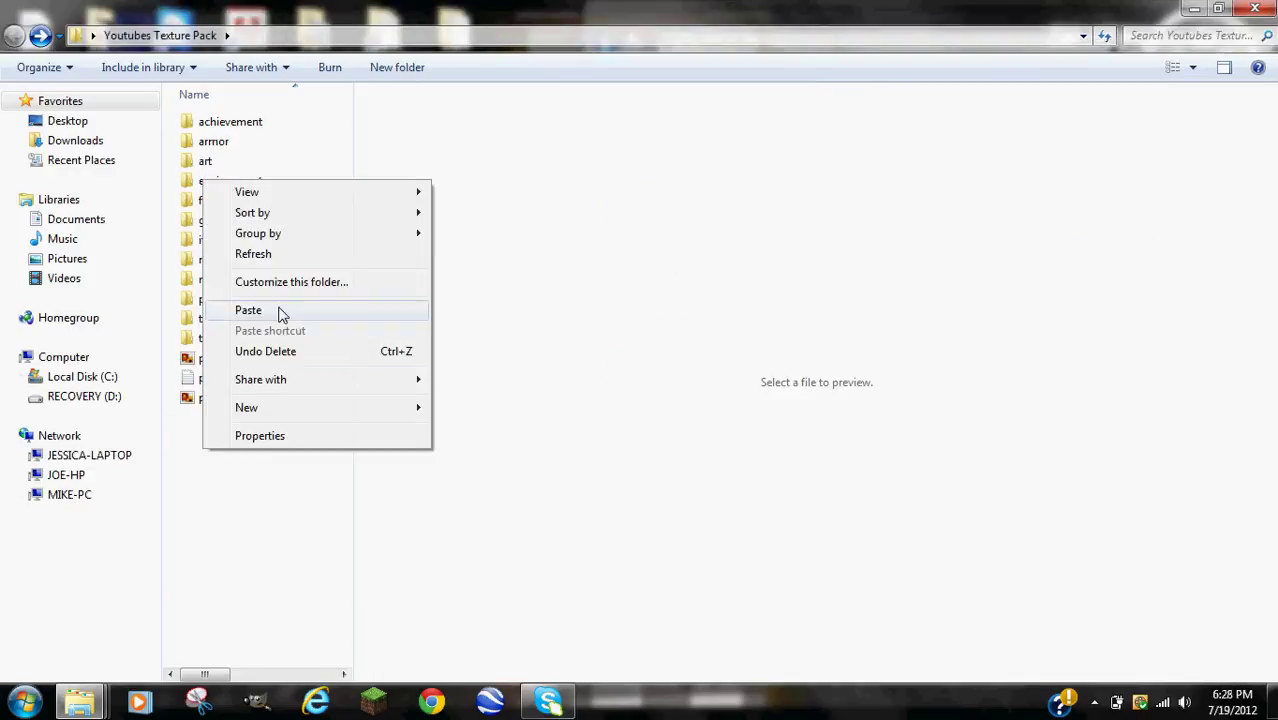
{"action": "left_click", "coordinate": [317, 312]}
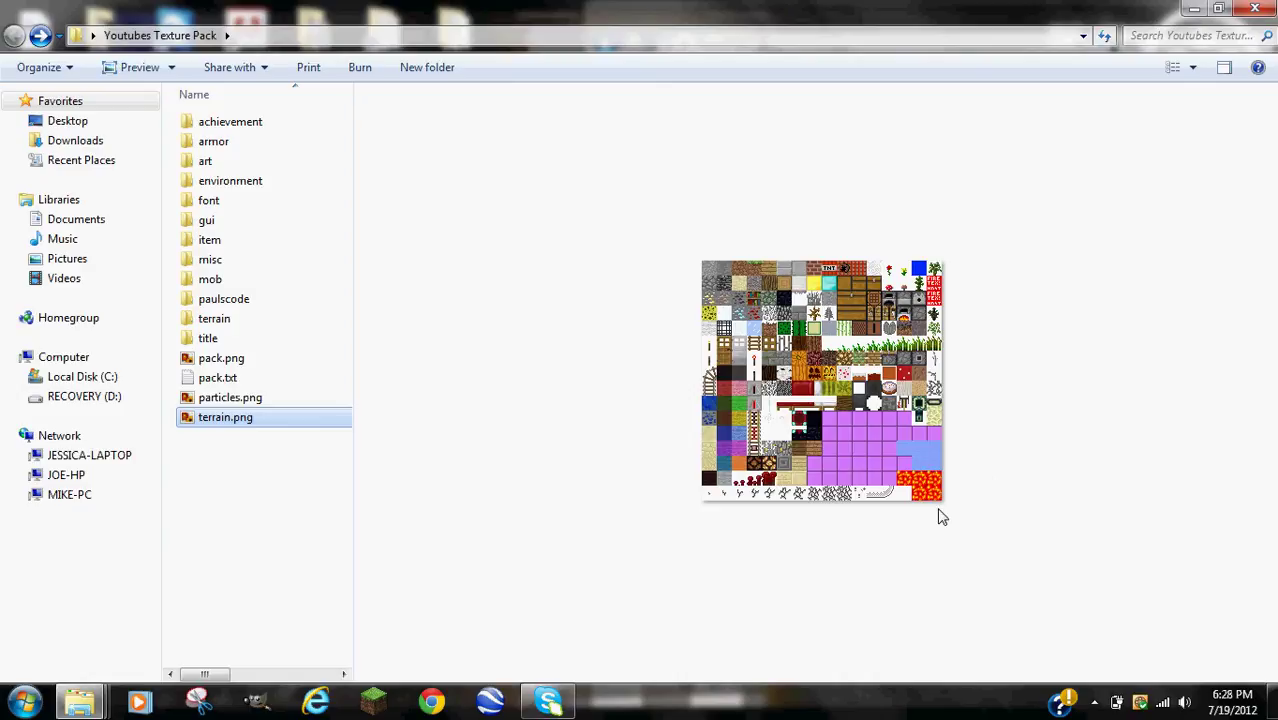
Bring up the context menu for terrain.png in the Youtubes Texture Pack folder
{"action": "right_click", "coordinate": [310, 420]}
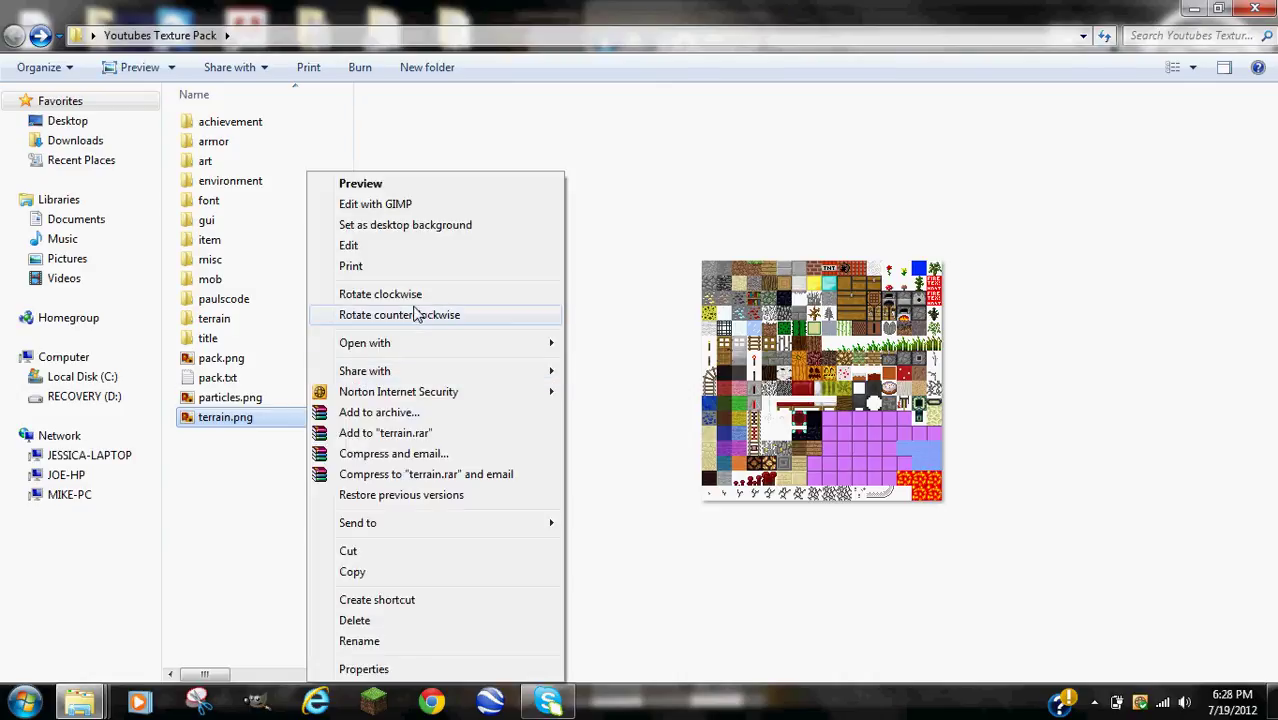
{"action": "left_click", "coordinate": [603, 353]}
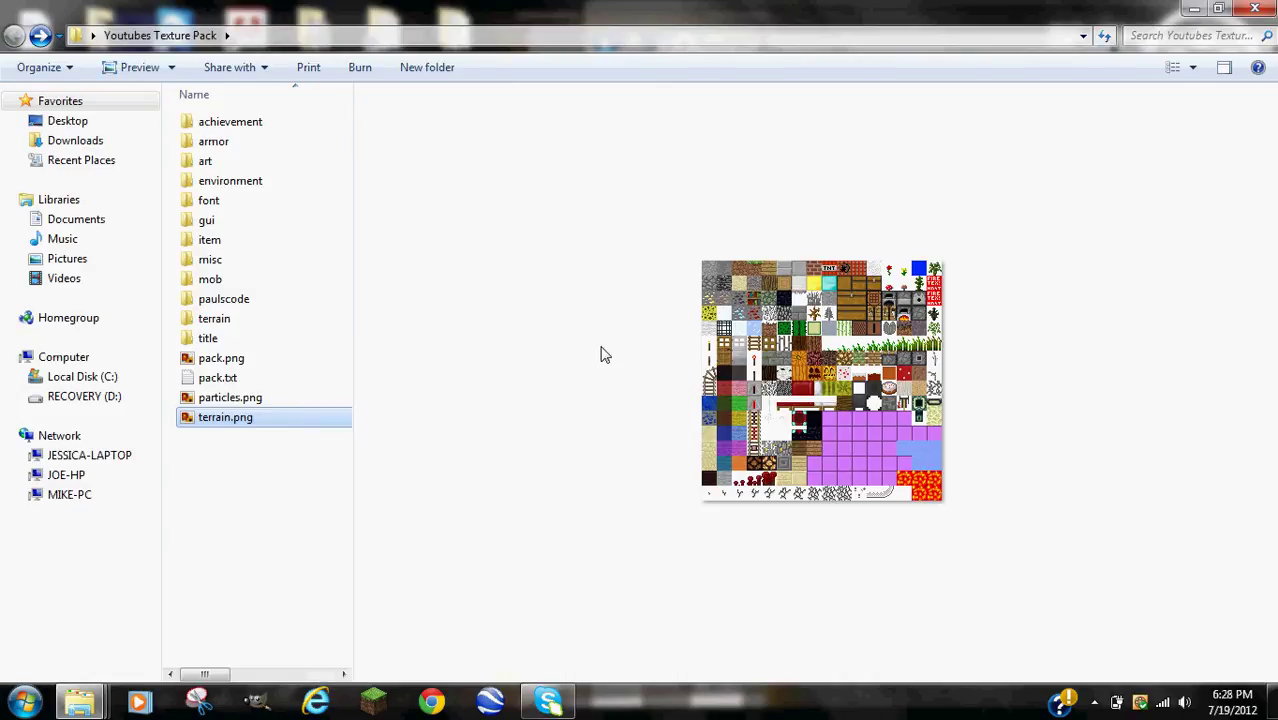
{"action": "right_click", "coordinate": [256, 440]}
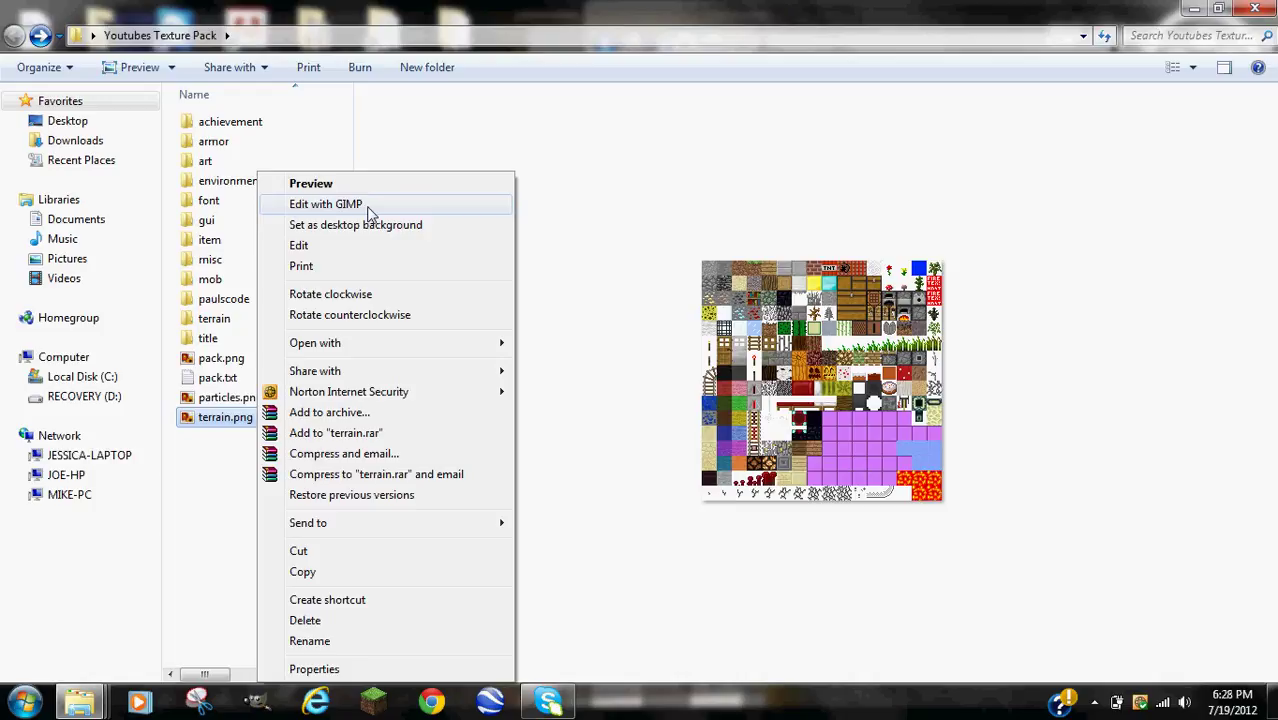
Open terrain.png in GIMP from the pack folder and maximize the image window
{"action": "left_click", "coordinate": [605, 268]}
{"action": "right_click", "coordinate": [228, 420]}
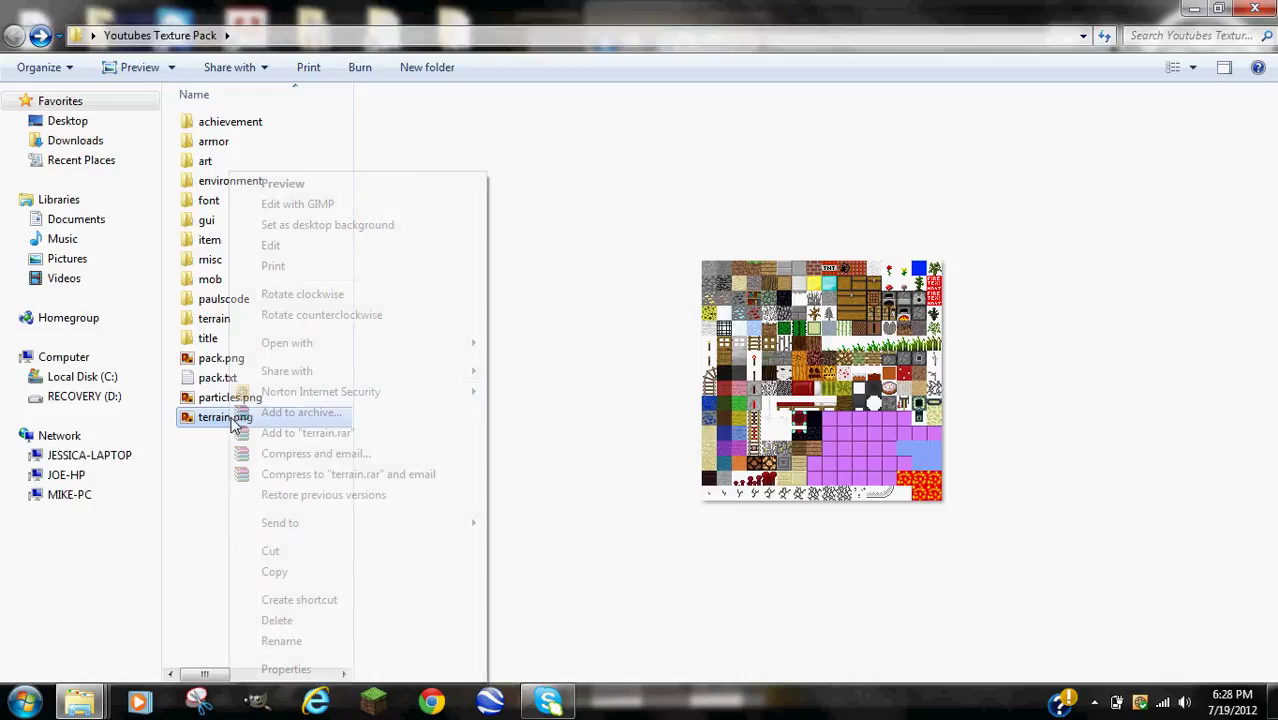
{"action": "left_click", "coordinate": [350, 210]}
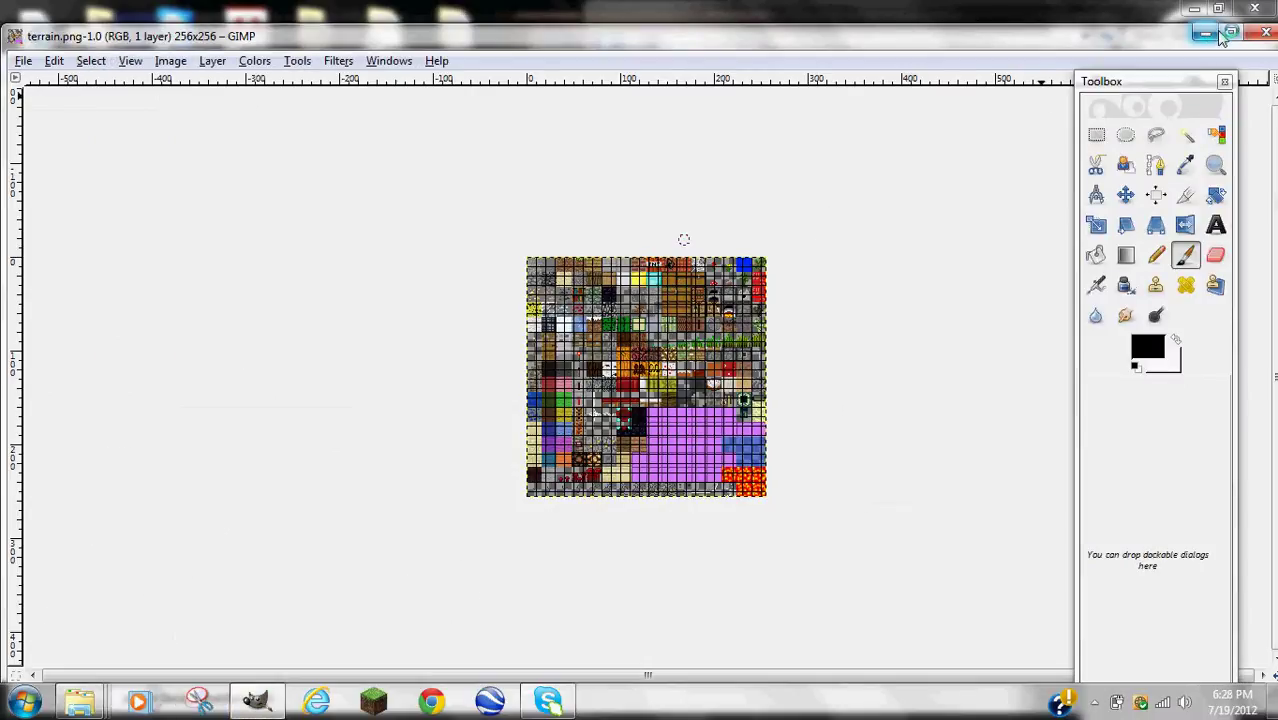
{"action": "left_click", "coordinate": [1222, 36]}
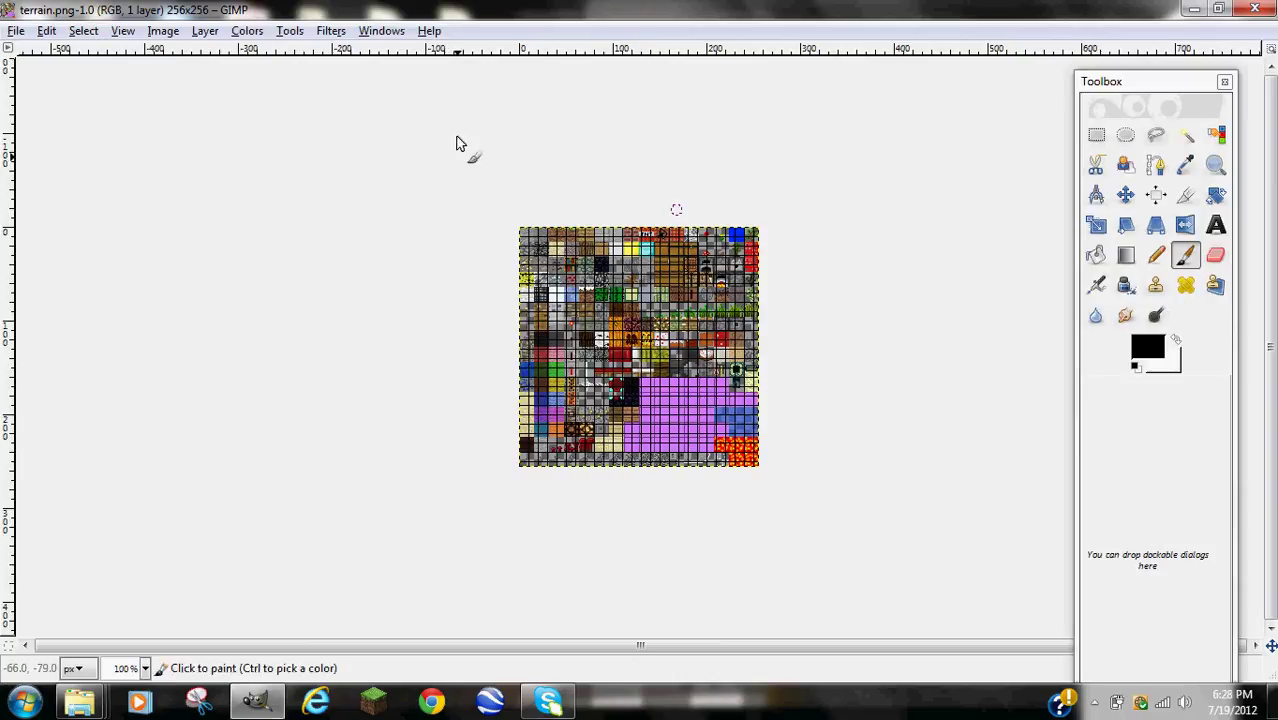
Turn off Show Grid and zoom in on the pumpkin tiles
{"action": "left_click", "coordinate": [122, 31]}
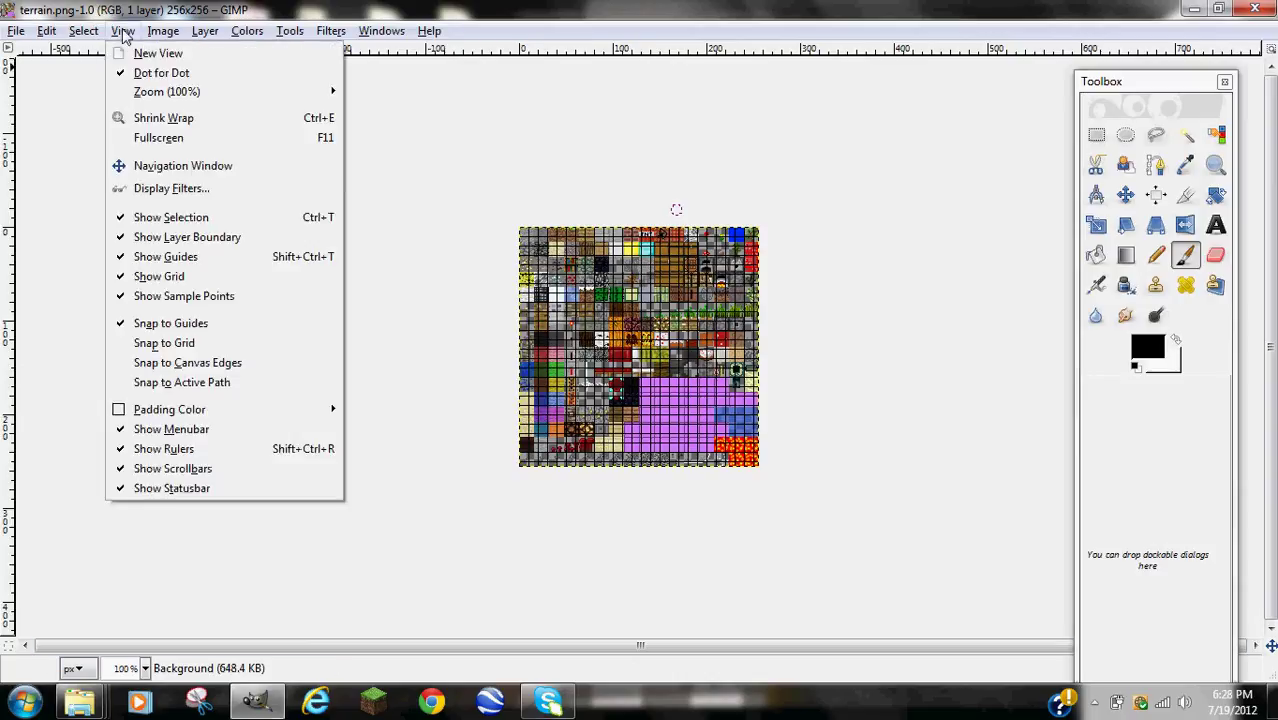
{"action": "left_click", "coordinate": [160, 276]}
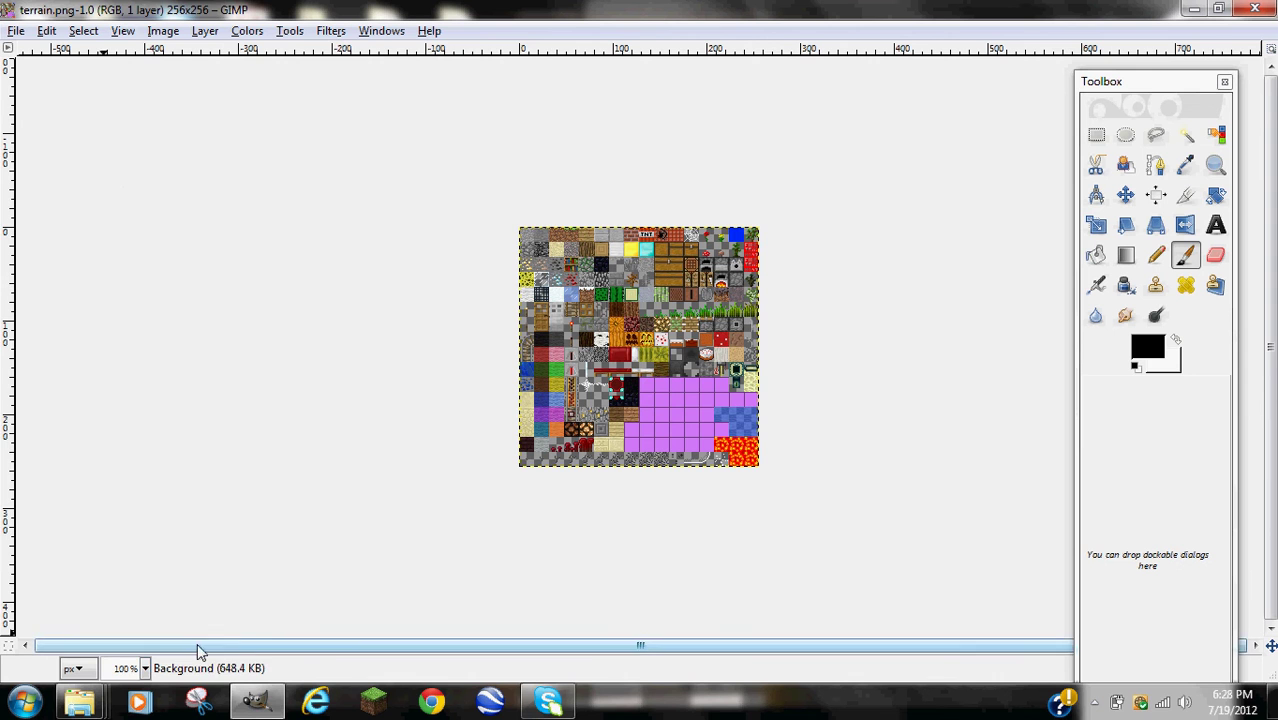
{"action": "scroll", "coordinate": [638, 344], "scroll_direction": "up", "scroll_amount": 3, "text": "ctrl"}
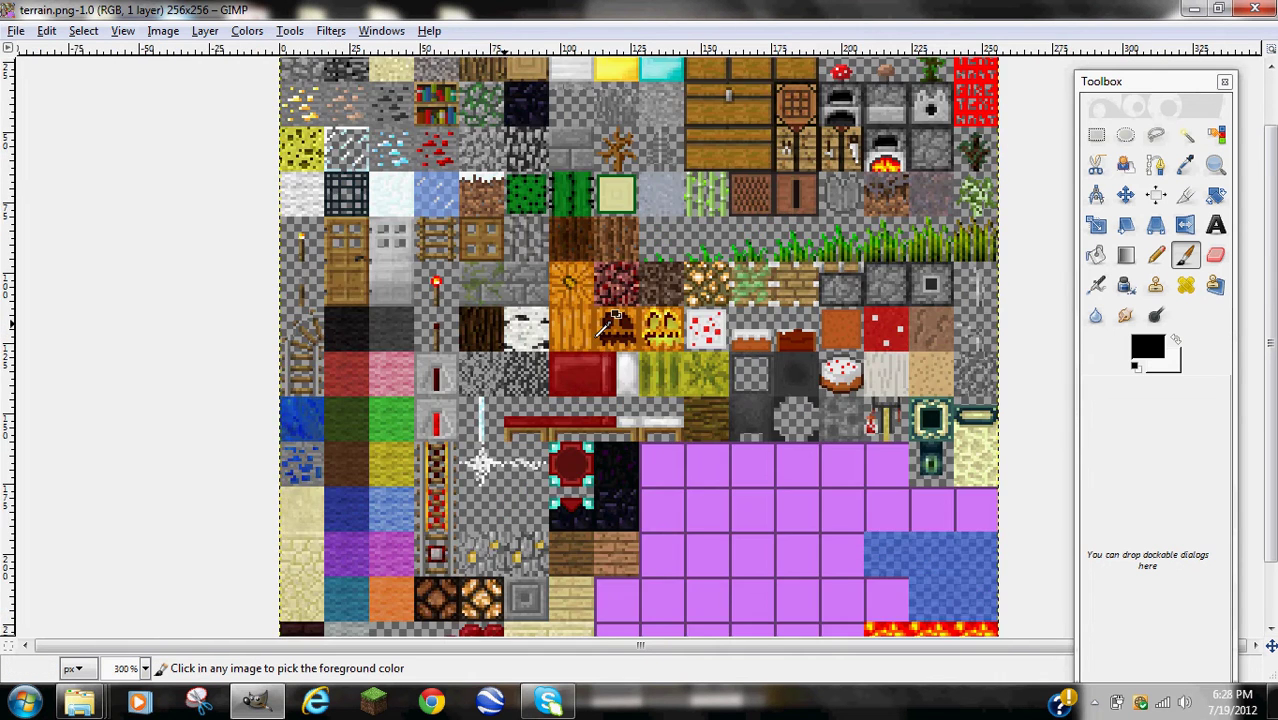
{"action": "scroll", "coordinate": [607, 325], "scroll_direction": "up", "scroll_amount": 3, "text": "ctrl"}
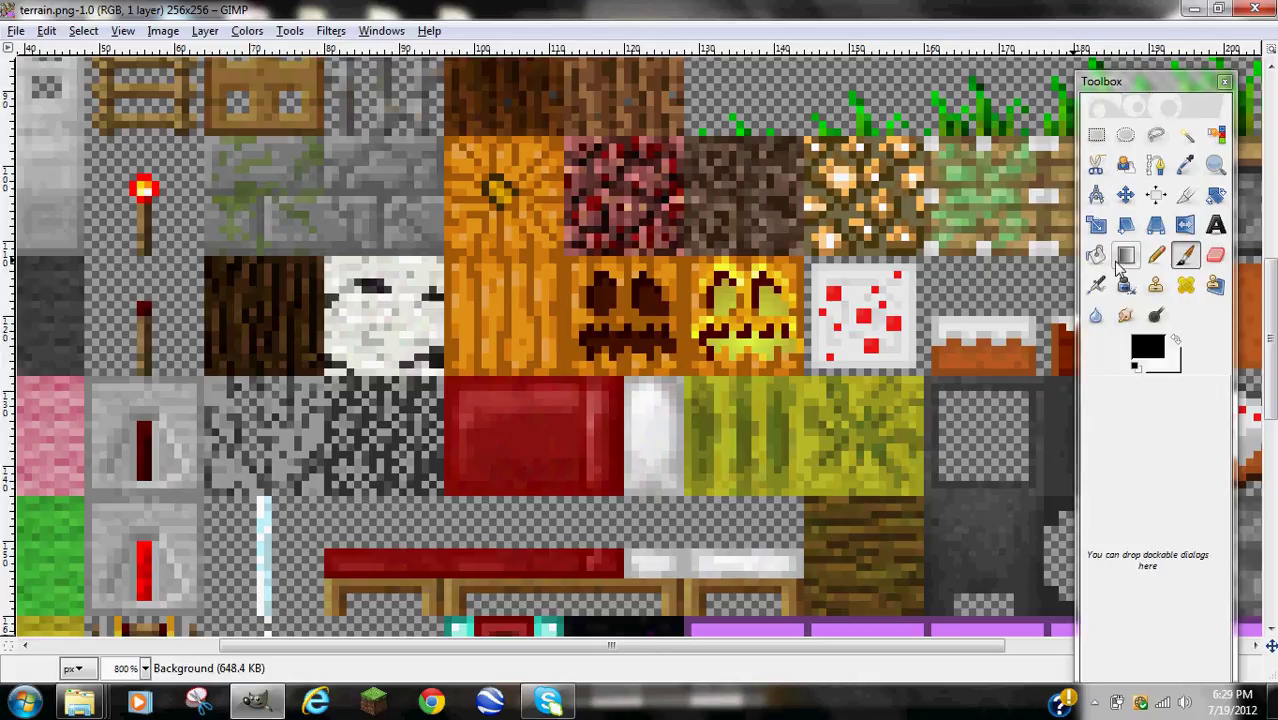
Select the Pencil tool and check its options: Normal mode, 100.0 opacity, Circle (11) brush
{"action": "left_click", "coordinate": [1155, 255]}
{"action": "scroll", "coordinate": [510, 230], "scroll_direction": "up", "scroll_amount": 5}
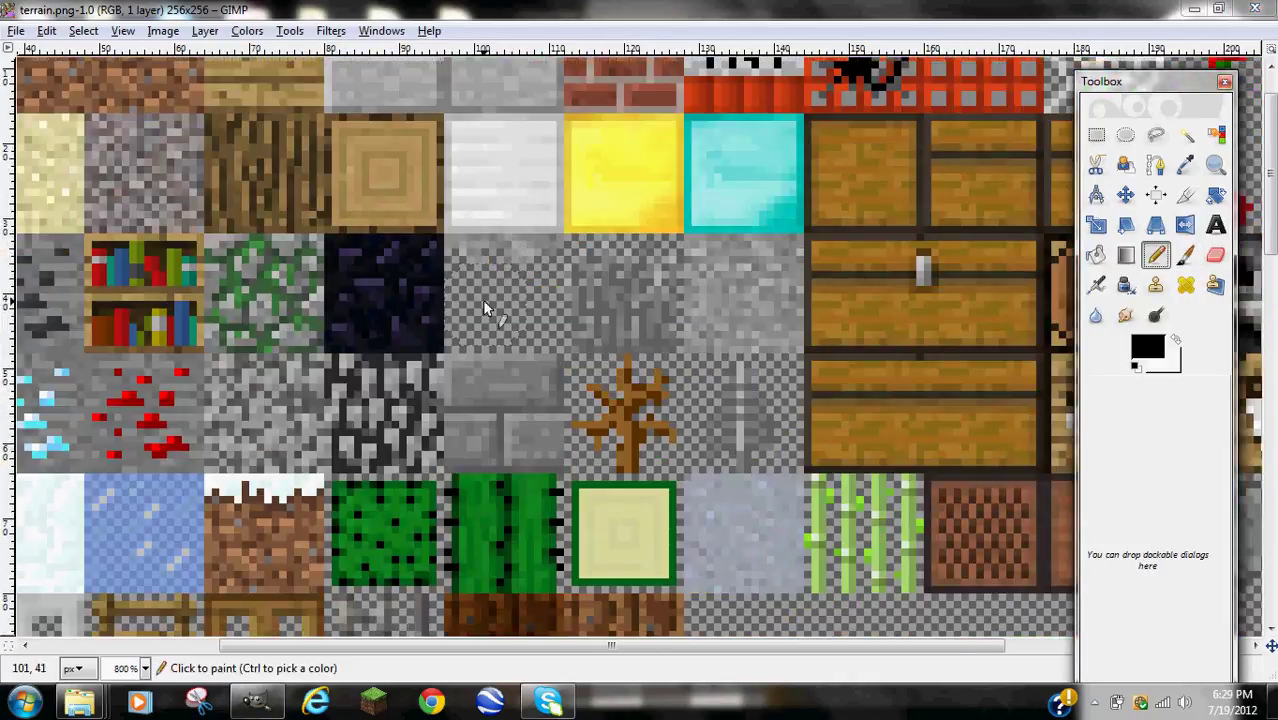
{"action": "double_click", "coordinate": [1157, 257]}
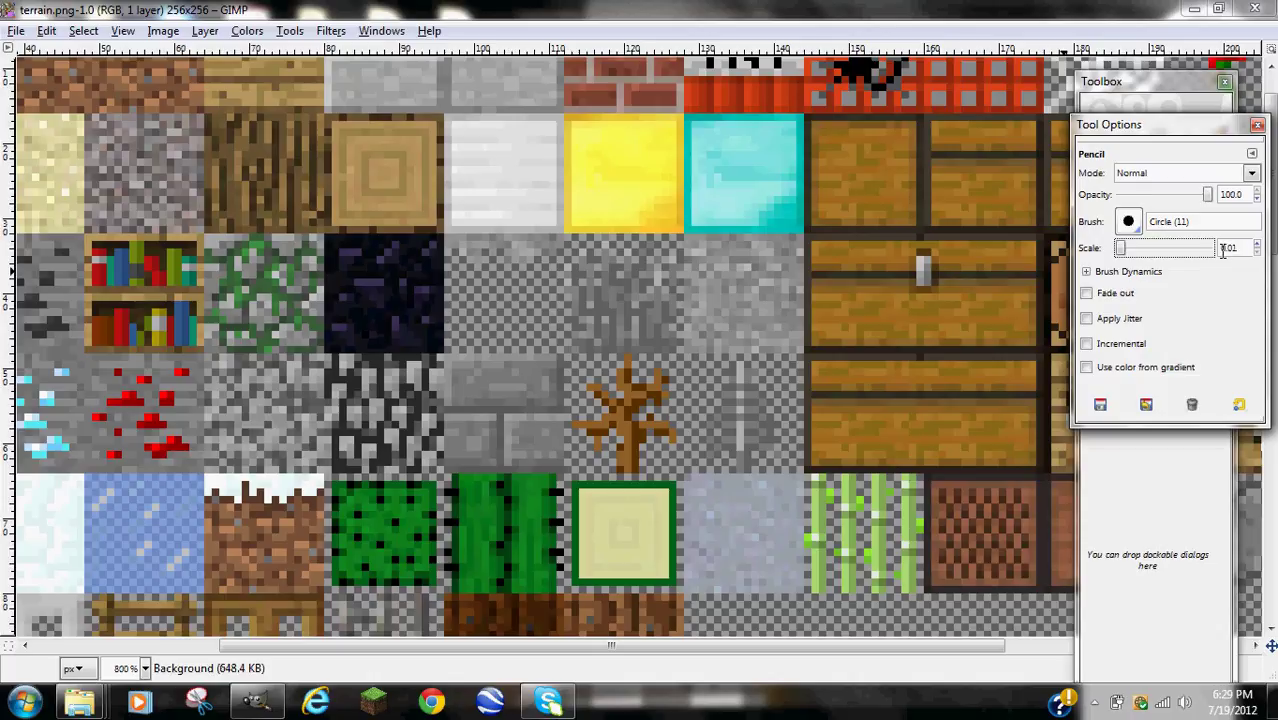
{"action": "left_click", "coordinate": [1257, 124]}
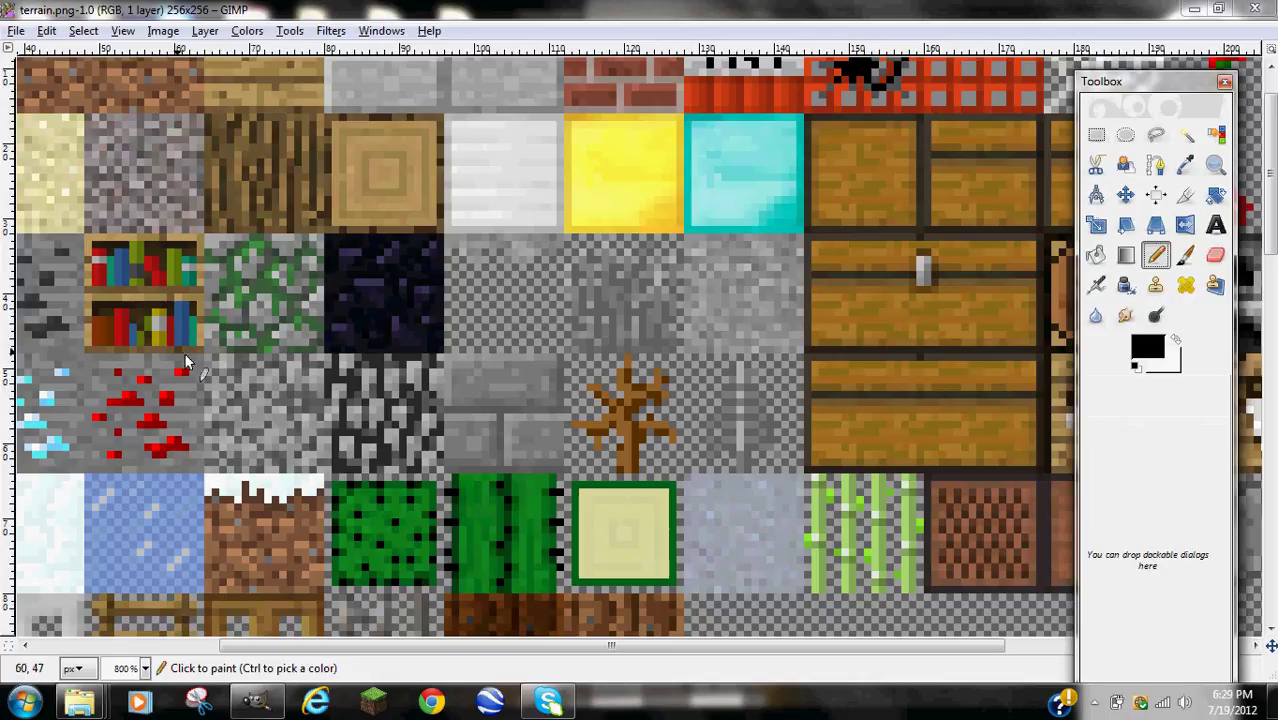
{"action": "scroll", "coordinate": [184, 340], "scroll_direction": "up", "scroll_amount": 2}
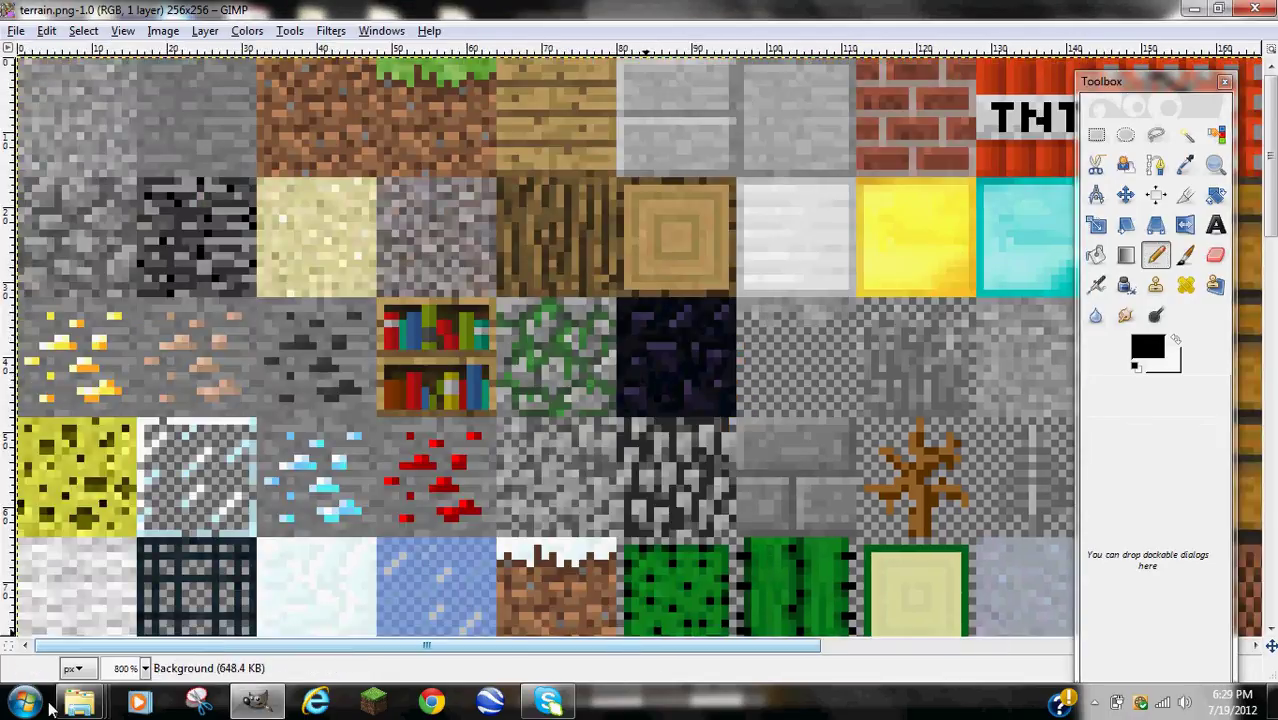
{"action": "scroll", "coordinate": [14, 490], "scroll_direction": "down", "scroll_amount": 3}
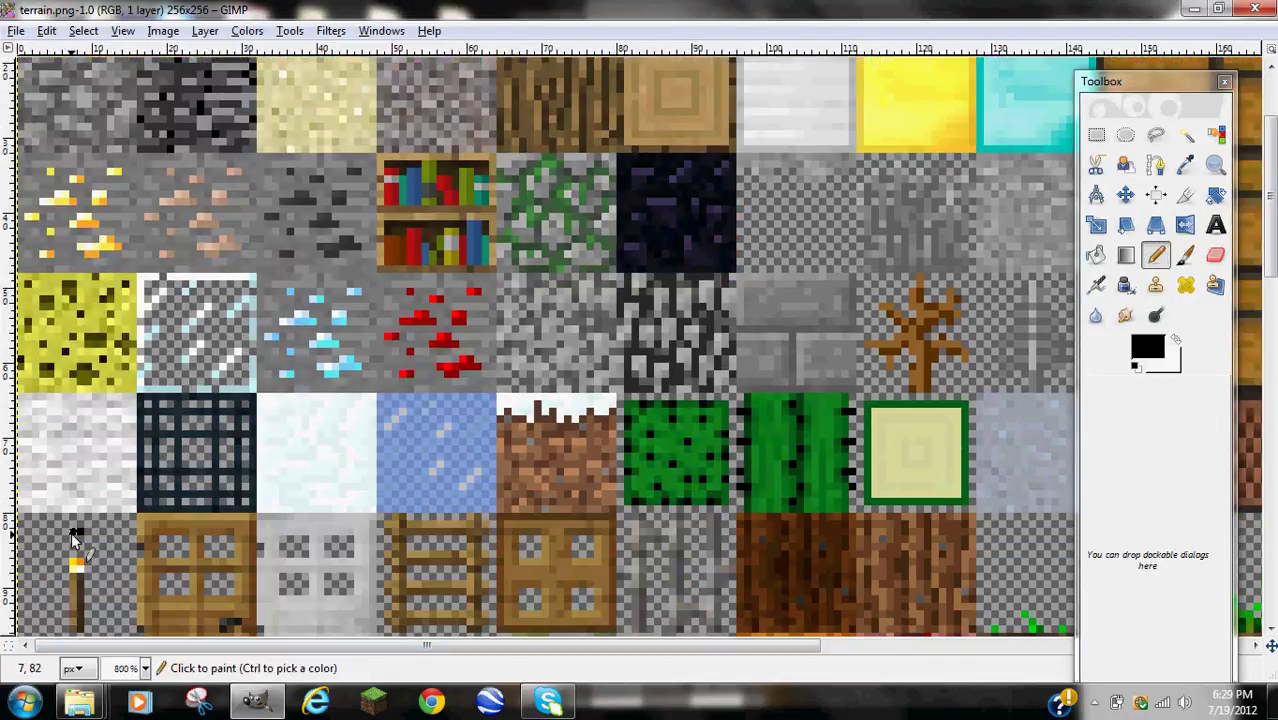
{"action": "mouse_move", "coordinate": [72, 540]}
{"action": "left_mouse_down"}
{"action": "mouse_move", "coordinate": [104, 536]}
{"action": "mouse_move", "coordinate": [74, 538]}
{"action": "mouse_move", "coordinate": [84, 545]}
{"action": "left_mouse_up"}
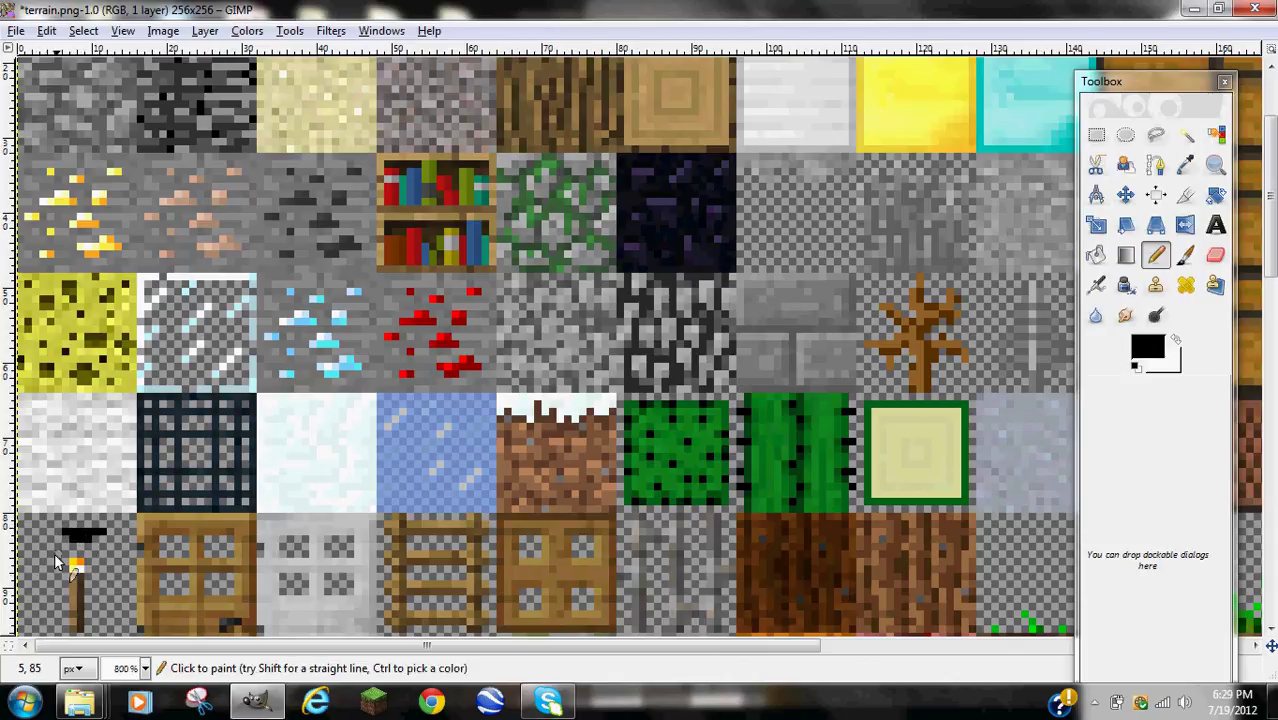
{"action": "key", "text": "ctrl"}
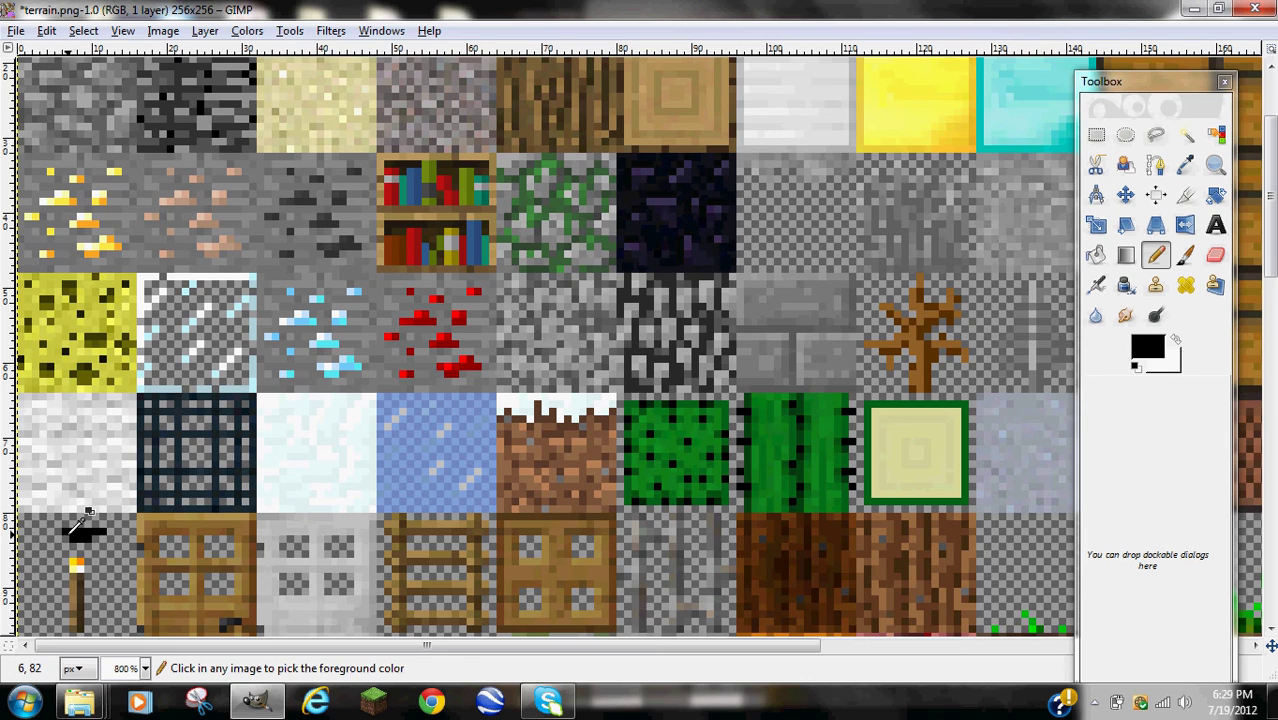
{"action": "key", "text": "ctrl+s"}
{"action": "scroll", "coordinate": [236, 340], "scroll_direction": "down", "scroll_amount": 10}
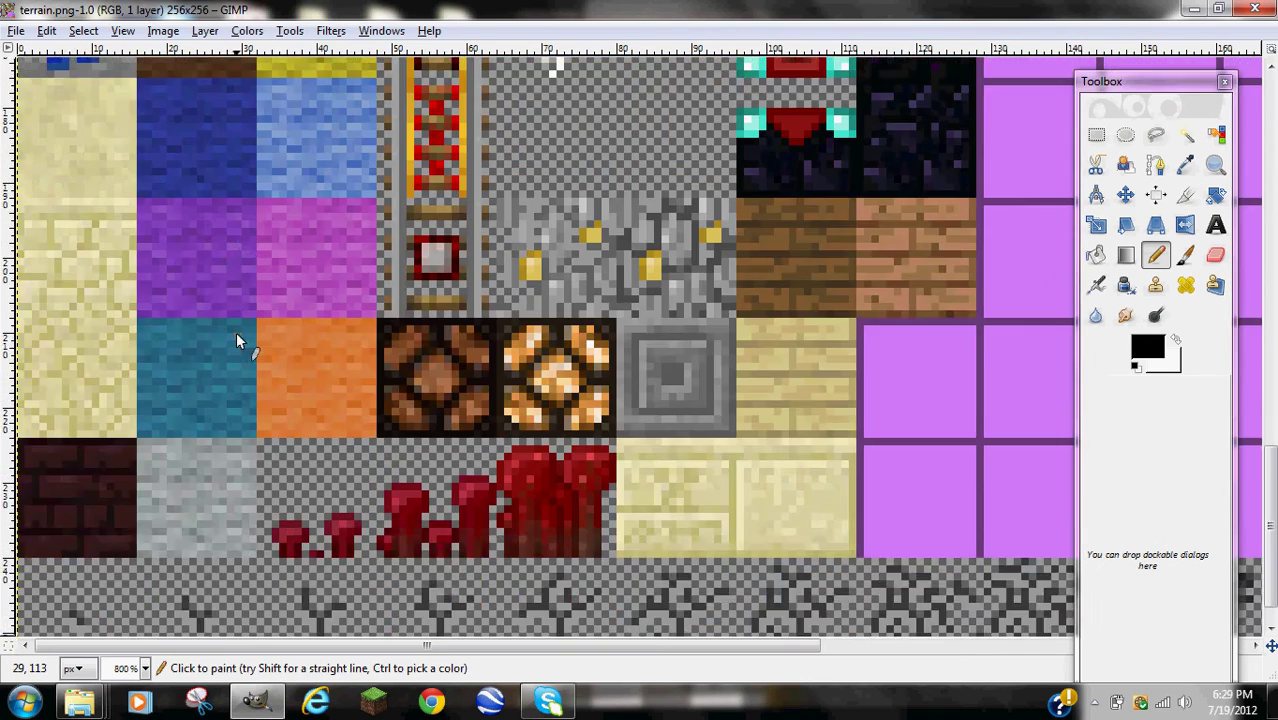
{"action": "scroll", "coordinate": [236, 331], "scroll_direction": "up", "scroll_amount": 8}
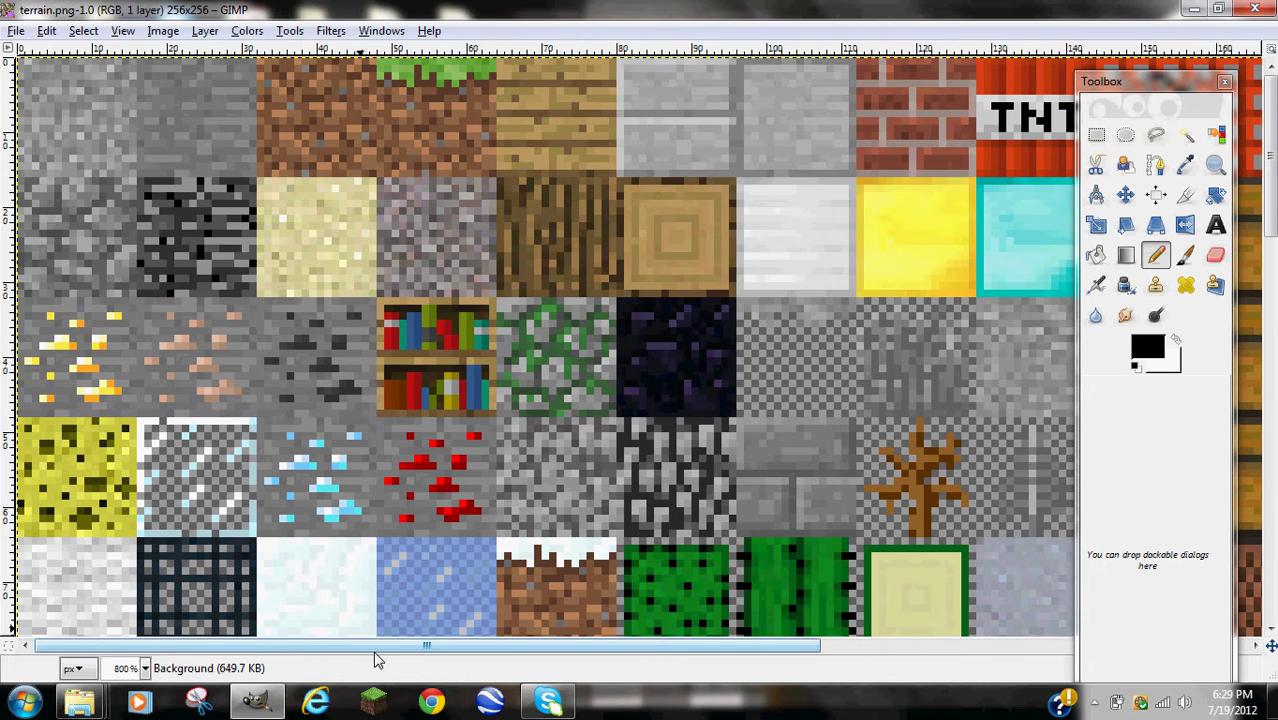
{"action": "mouse_move", "coordinate": [127, 645]}
{"action": "left_mouse_down"}
{"action": "mouse_move", "coordinate": [527, 645]}
{"action": "mouse_move", "coordinate": [127, 637]}
{"action": "left_mouse_up"}
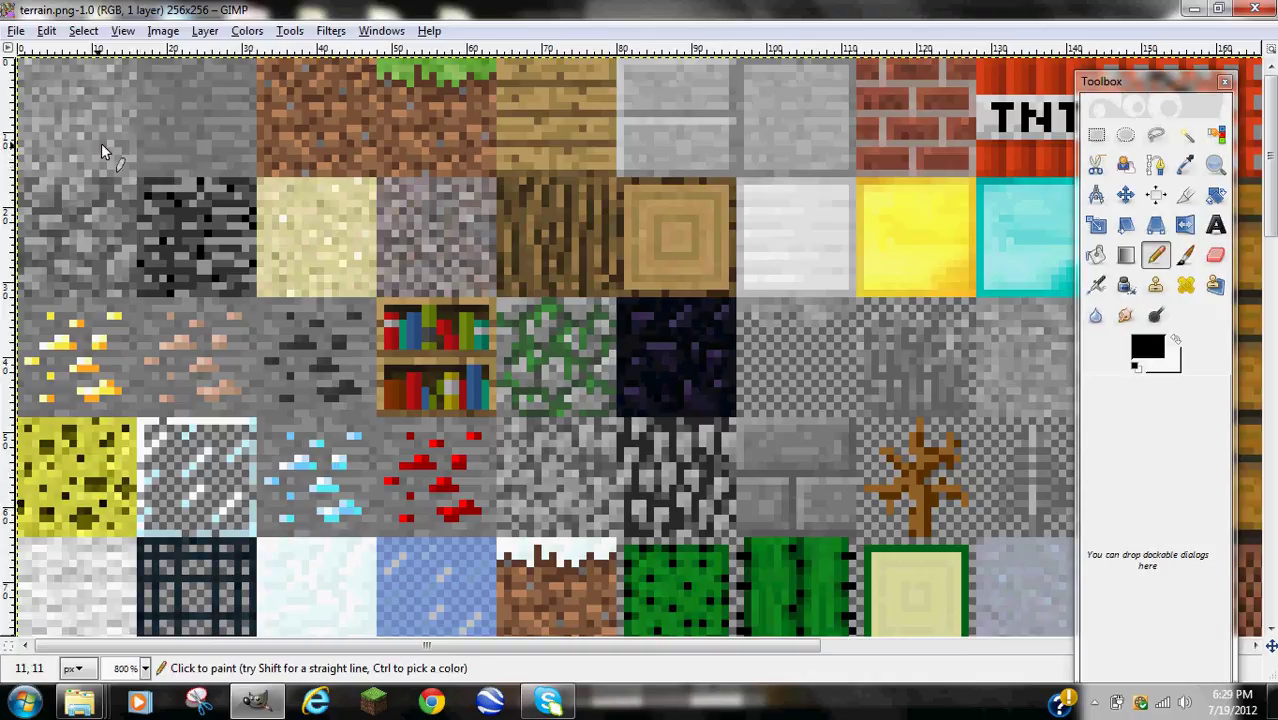
{"action": "scroll", "coordinate": [133, 138], "scroll_direction": "down", "scroll_amount": 5}
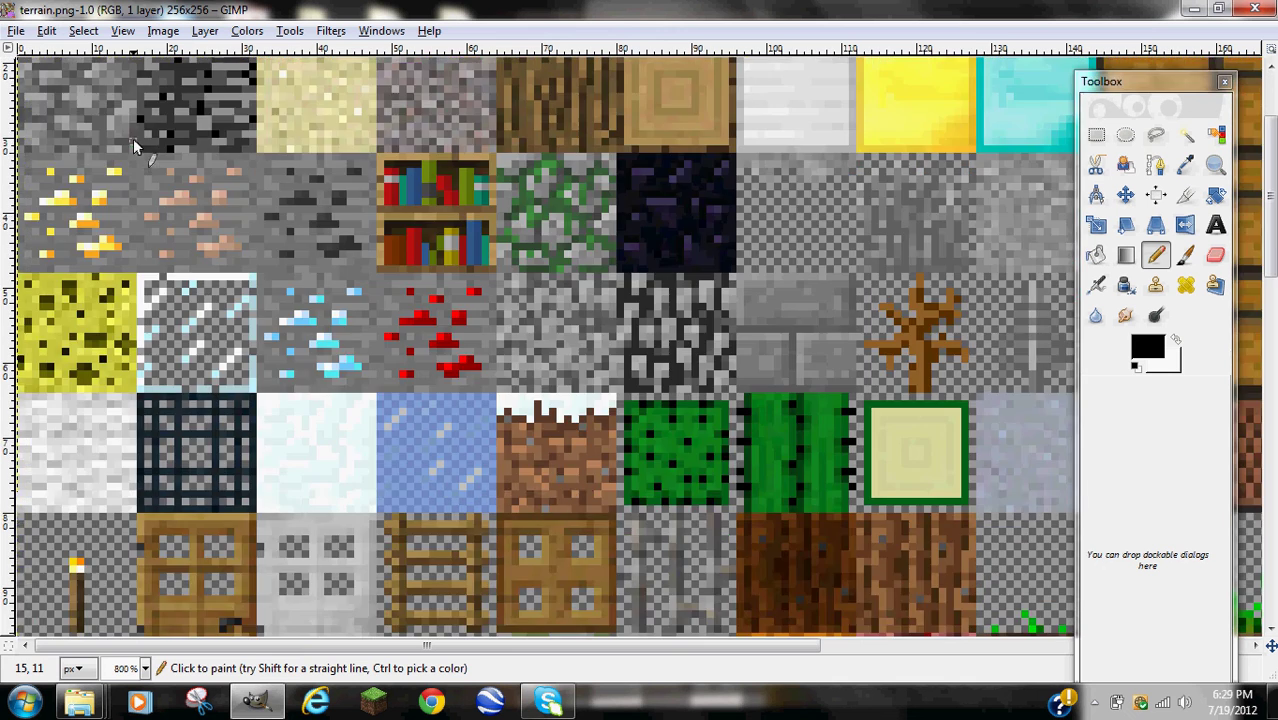
{"action": "scroll", "coordinate": [548, 570], "scroll_direction": "up", "scroll_amount": 6}
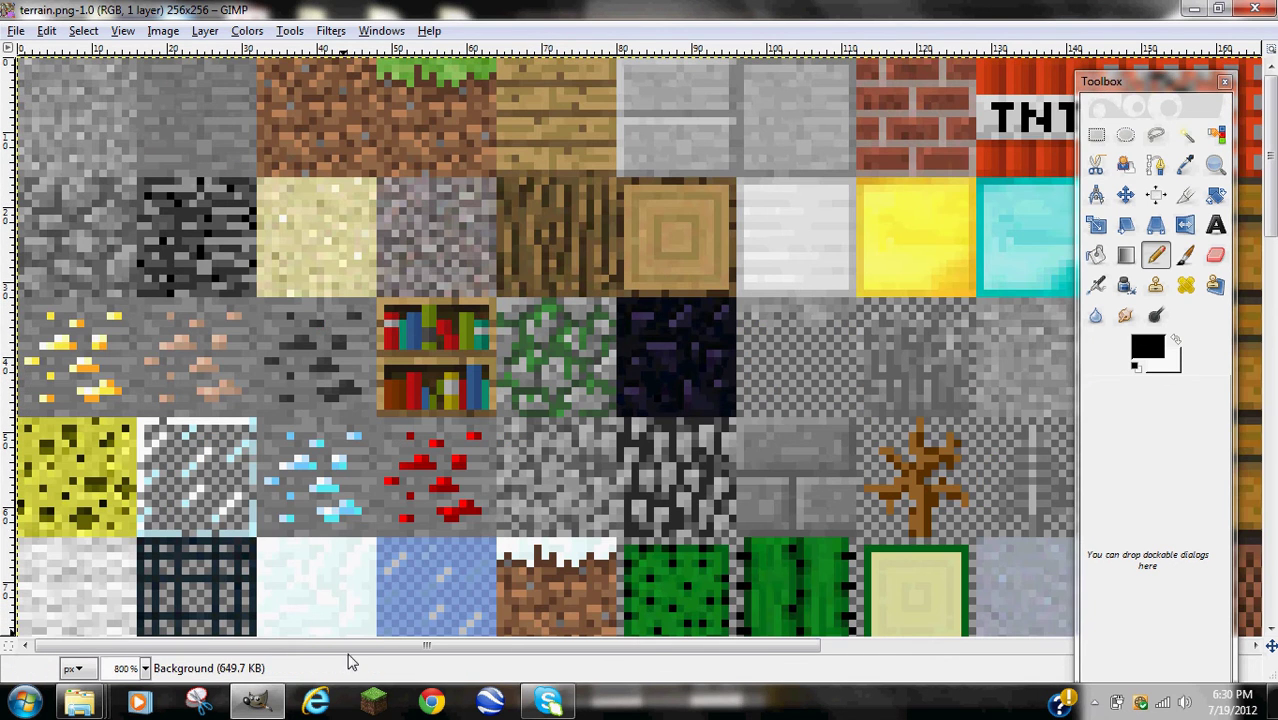
Move the Toolbox aside, draw a test black line on the blue tile, then sample its blue and paint over it
{"action": "left_click_drag", "start_coordinate": [360, 648], "coordinate": [788, 640]}
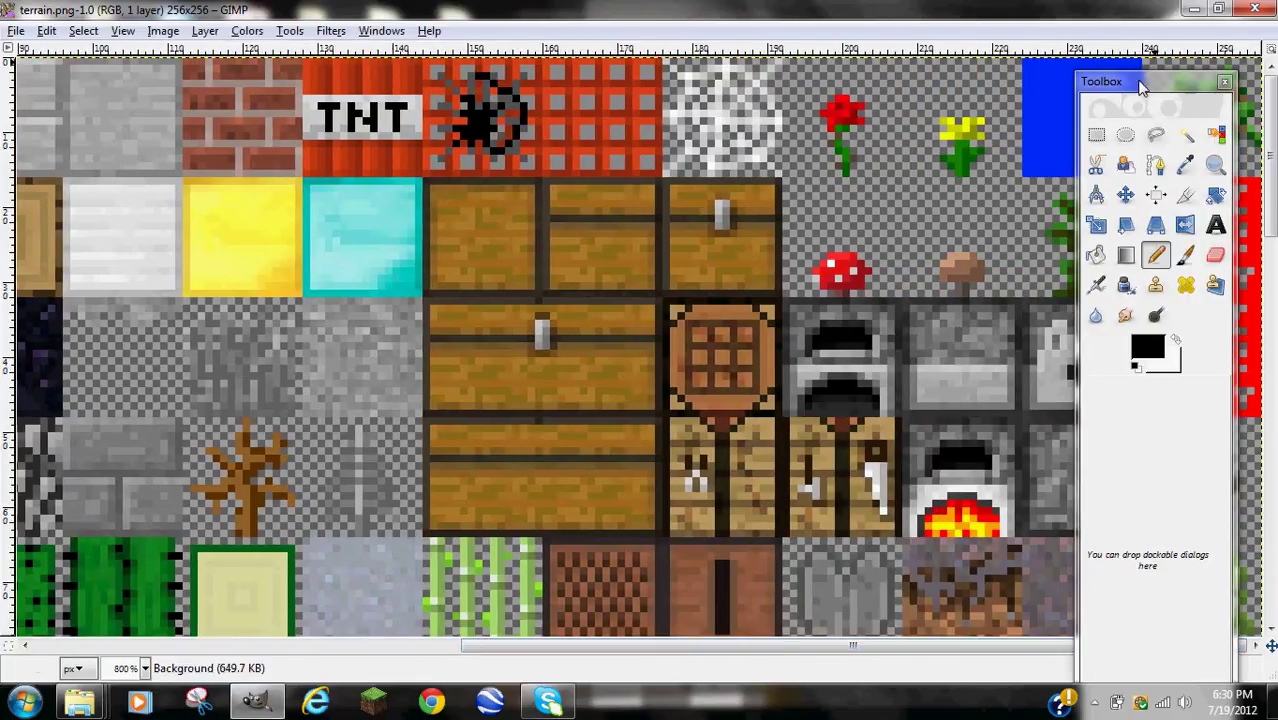
{"action": "left_click_drag", "start_coordinate": [1130, 81], "coordinate": [557, 73]}
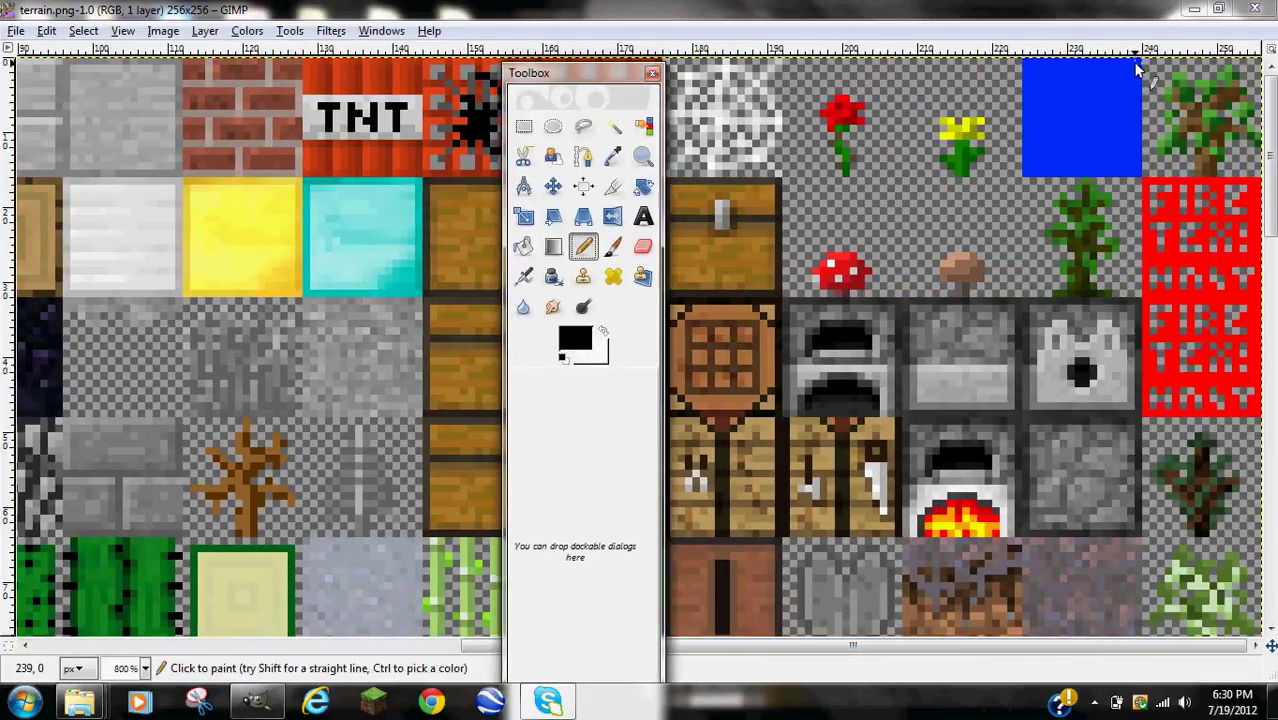
{"action": "left_click_drag", "start_coordinate": [1030, 115], "coordinate": [1127, 98]}
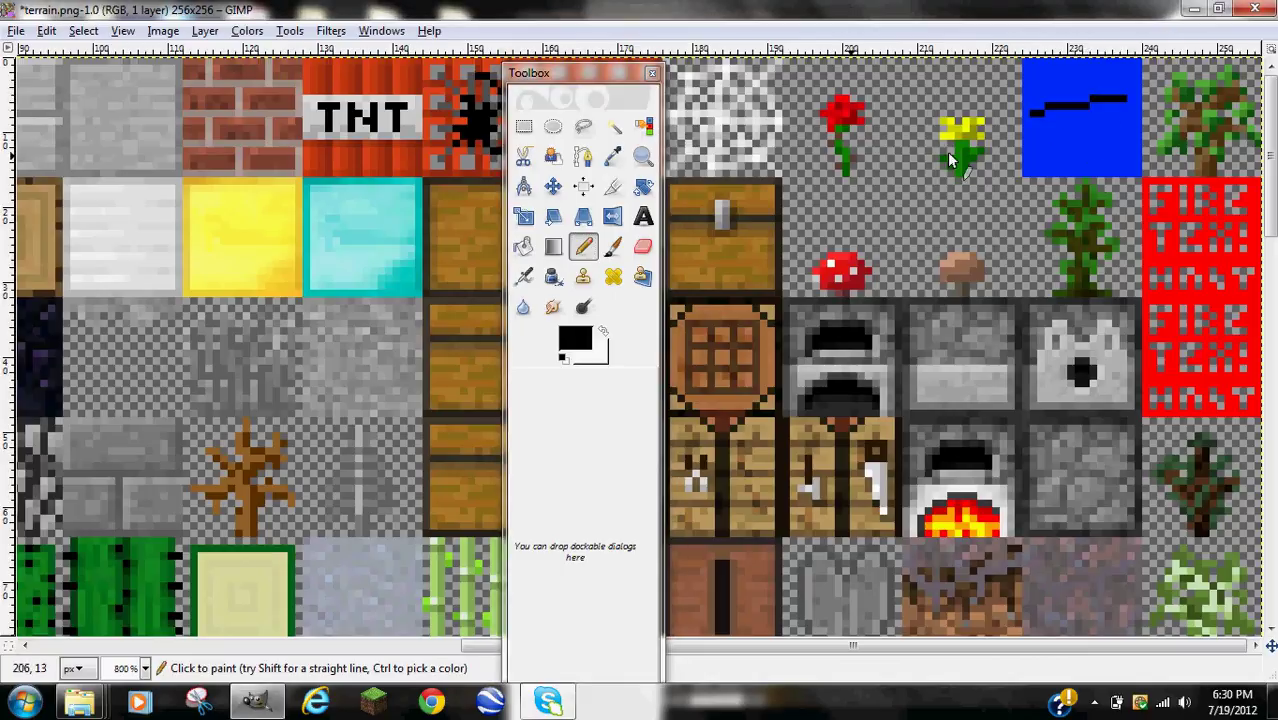
{"action": "left_click", "coordinate": [1063, 132], "text": "ctrl"}
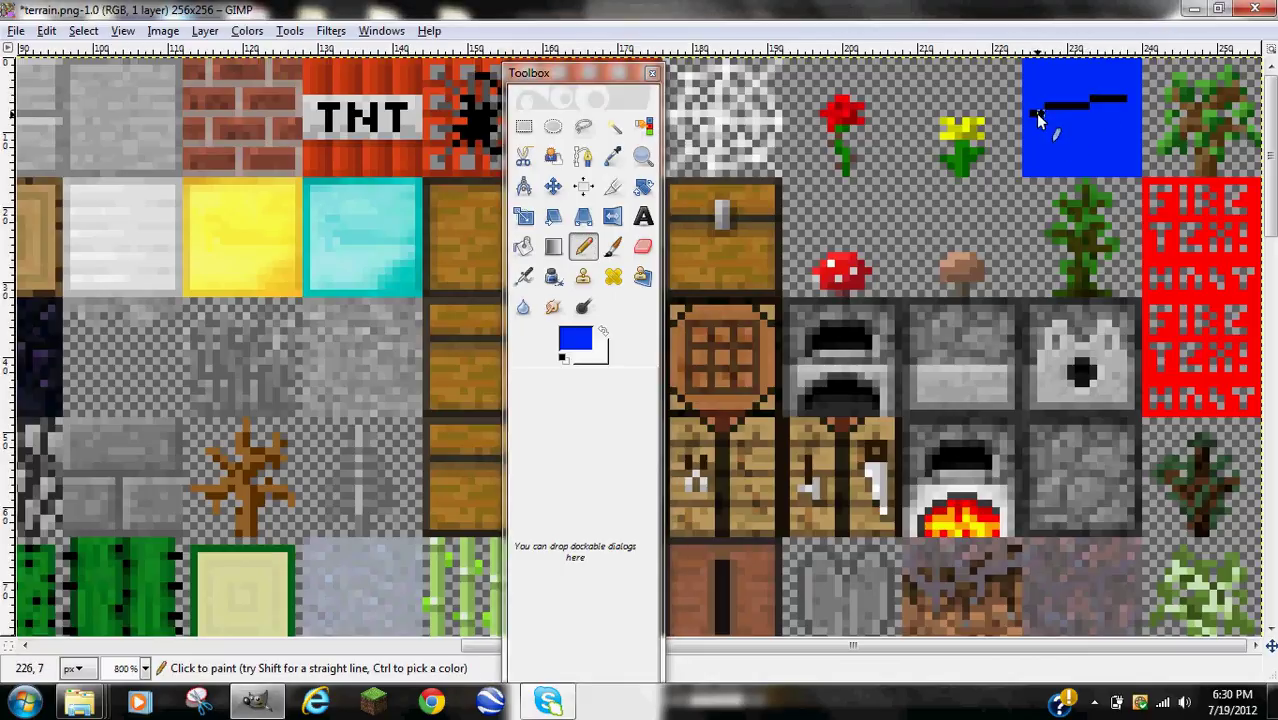
{"action": "mouse_move", "coordinate": [1035, 113]}
{"action": "left_mouse_down"}
{"action": "mouse_move", "coordinate": [1076, 102]}
{"action": "mouse_move", "coordinate": [1055, 112]}
{"action": "left_mouse_up"}
{"action": "scroll", "coordinate": [707, 353], "scroll_direction": "down", "scroll_amount": 3}
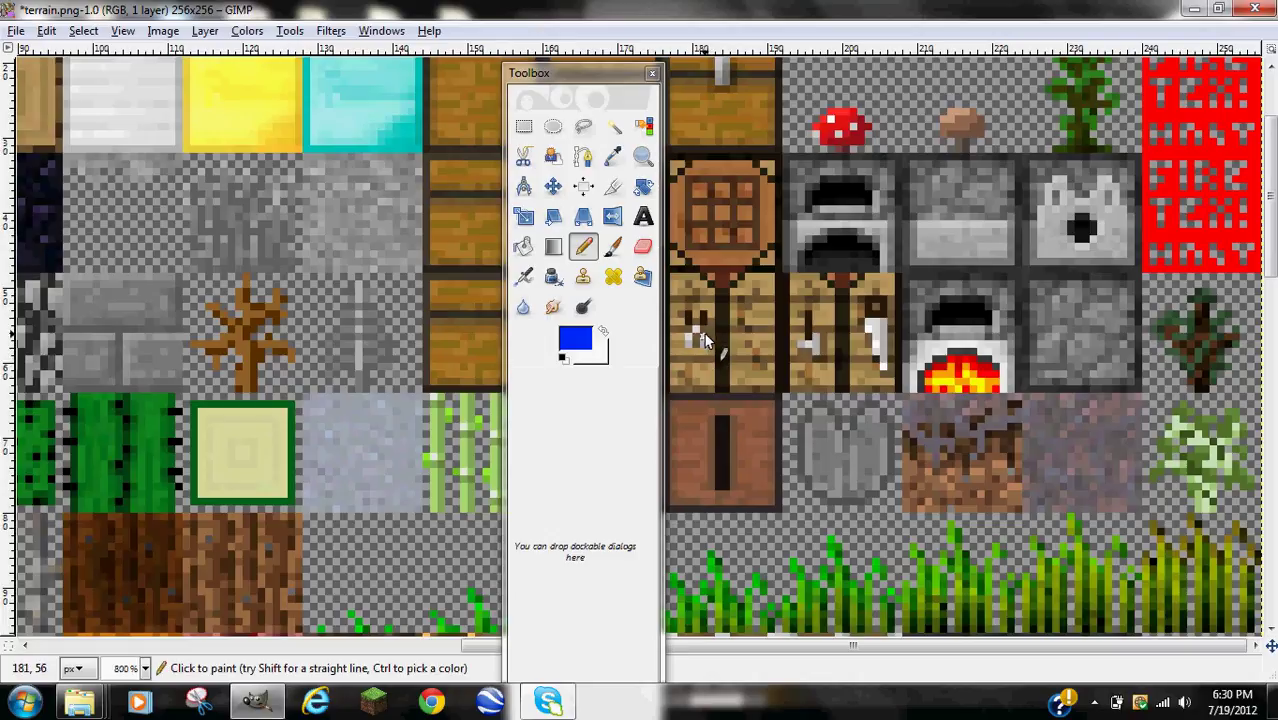
{"action": "scroll", "coordinate": [866, 299], "scroll_direction": "up", "scroll_amount": 3}
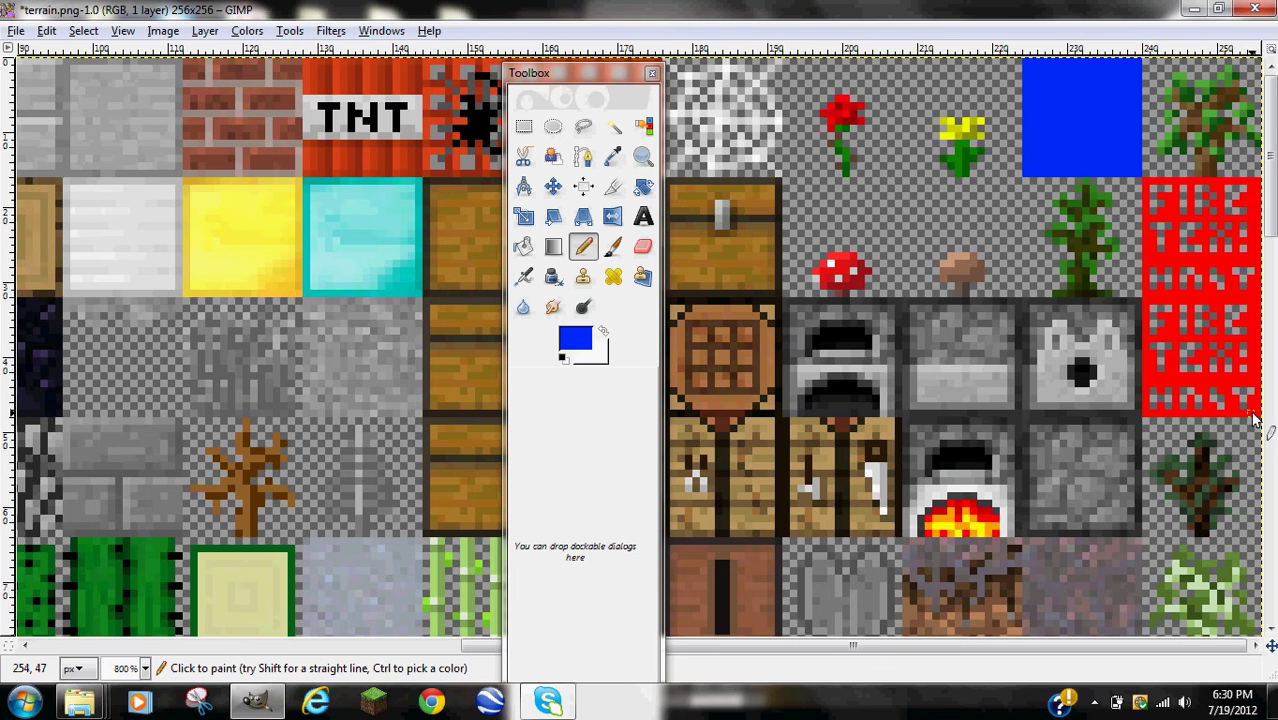
{"action": "scroll", "coordinate": [1150, 400], "scroll_direction": "down", "scroll_amount": 3}
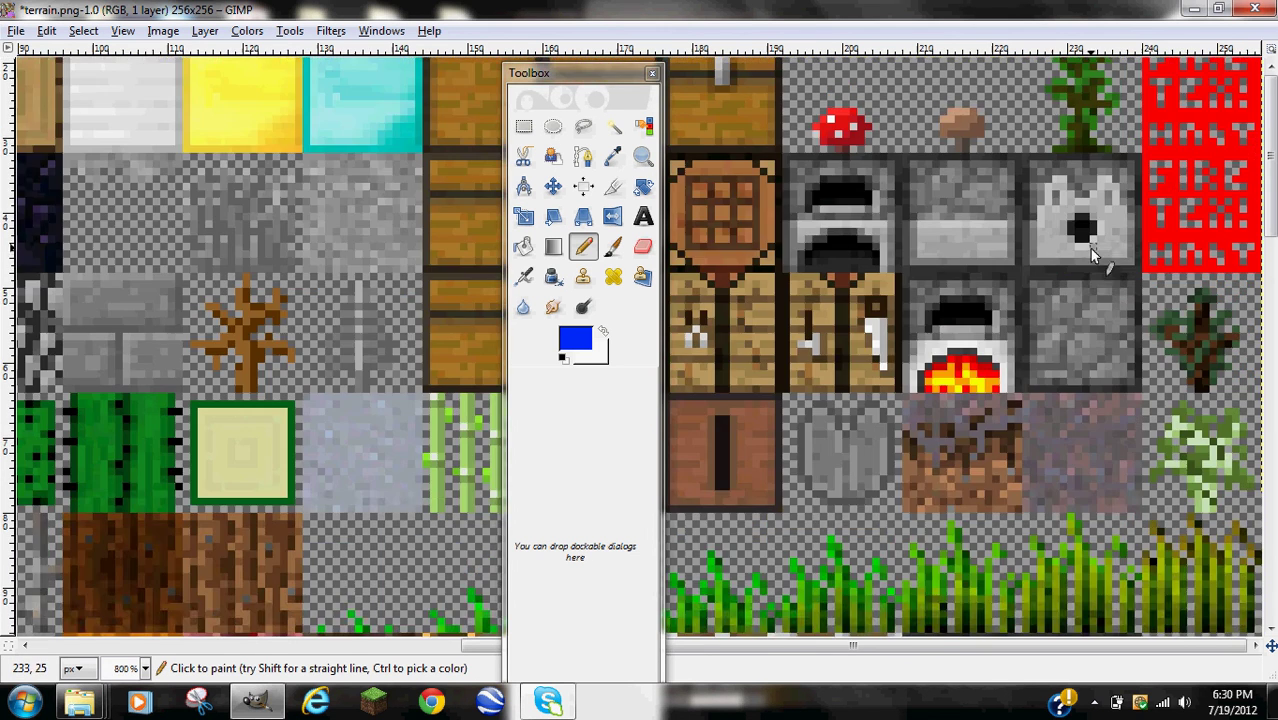
Scroll around the texture sheet and return the Toolbox window to the right side
{"action": "scroll", "coordinate": [1088, 233], "scroll_direction": "down", "scroll_amount": 10}
{"action": "scroll", "coordinate": [1076, 229], "scroll_direction": "up", "scroll_amount": 13}
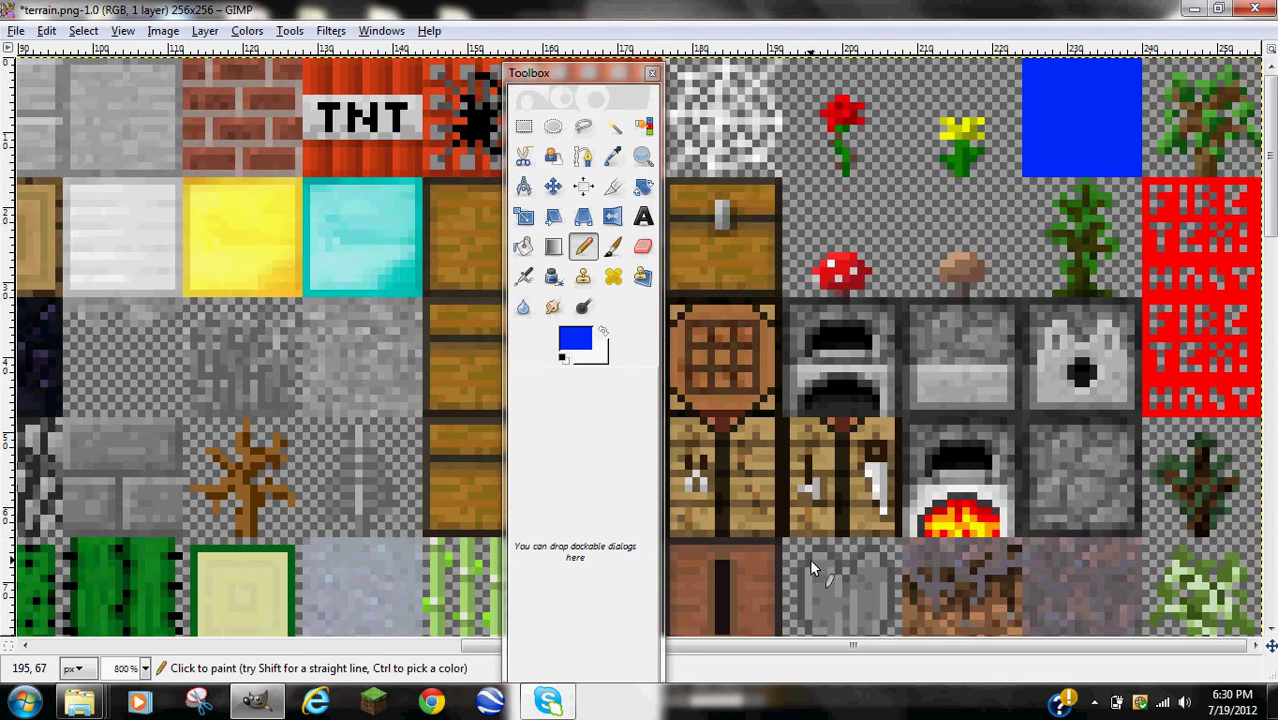
{"action": "scroll", "coordinate": [811, 560], "scroll_direction": "down", "scroll_amount": 6}
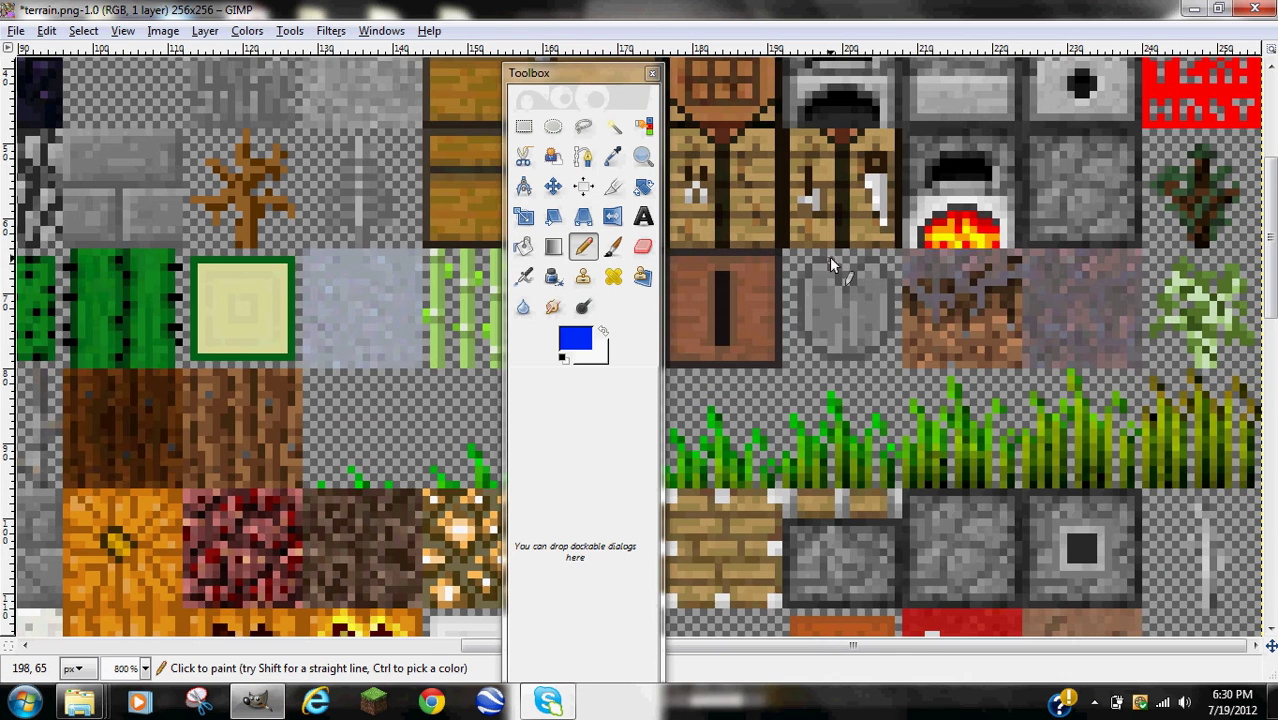
{"action": "left_click_drag", "start_coordinate": [905, 646], "coordinate": [340, 680]}
{"action": "scroll", "coordinate": [484, 105], "scroll_direction": "up", "scroll_amount": 6}
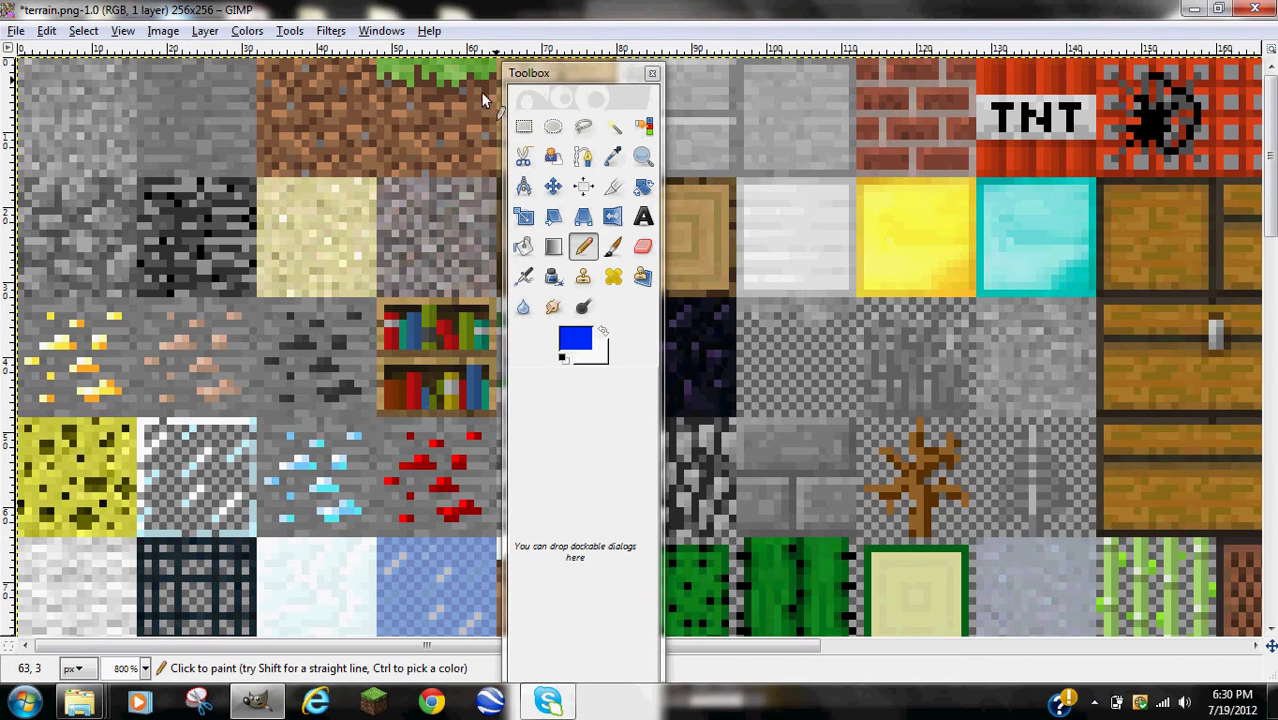
{"action": "left_click_drag", "start_coordinate": [537, 73], "coordinate": [1028, 98]}
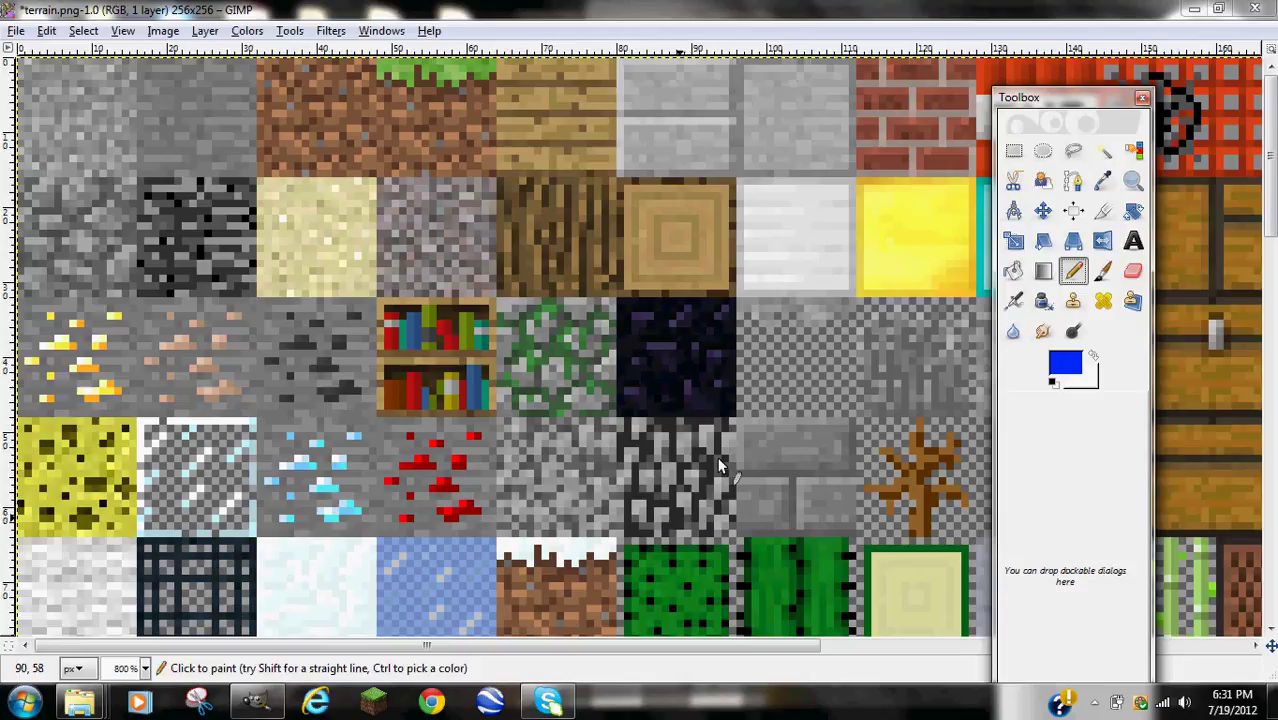
{"action": "left_click_drag", "start_coordinate": [485, 646], "coordinate": [684, 648]}
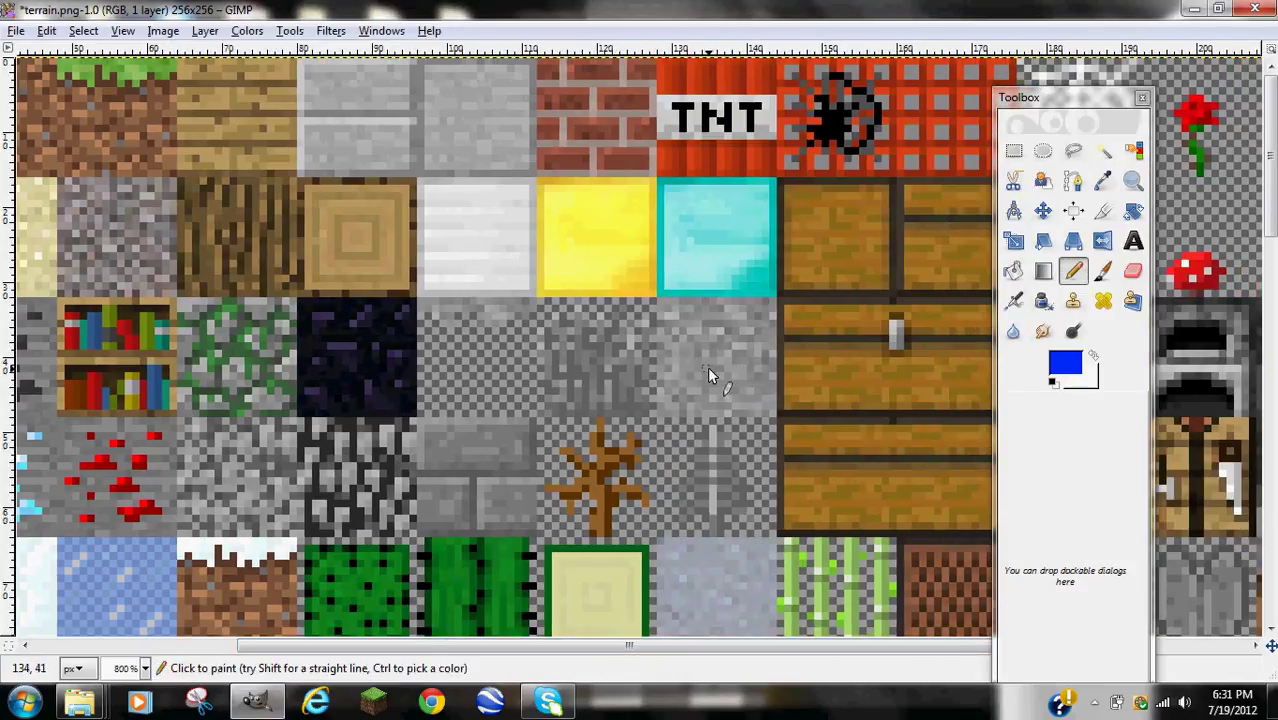
{"action": "left_click_drag", "start_coordinate": [722, 646], "coordinate": [626, 645]}
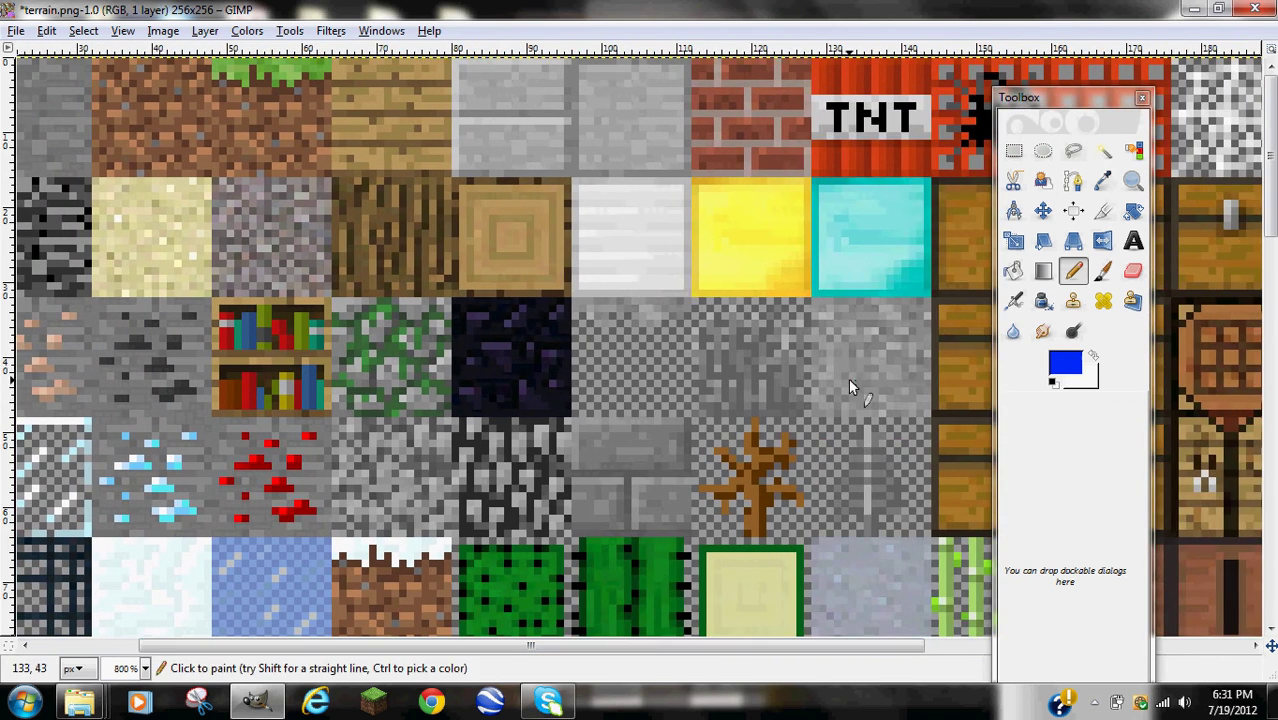
{"action": "left_click_drag", "start_coordinate": [623, 647], "coordinate": [975, 645]}
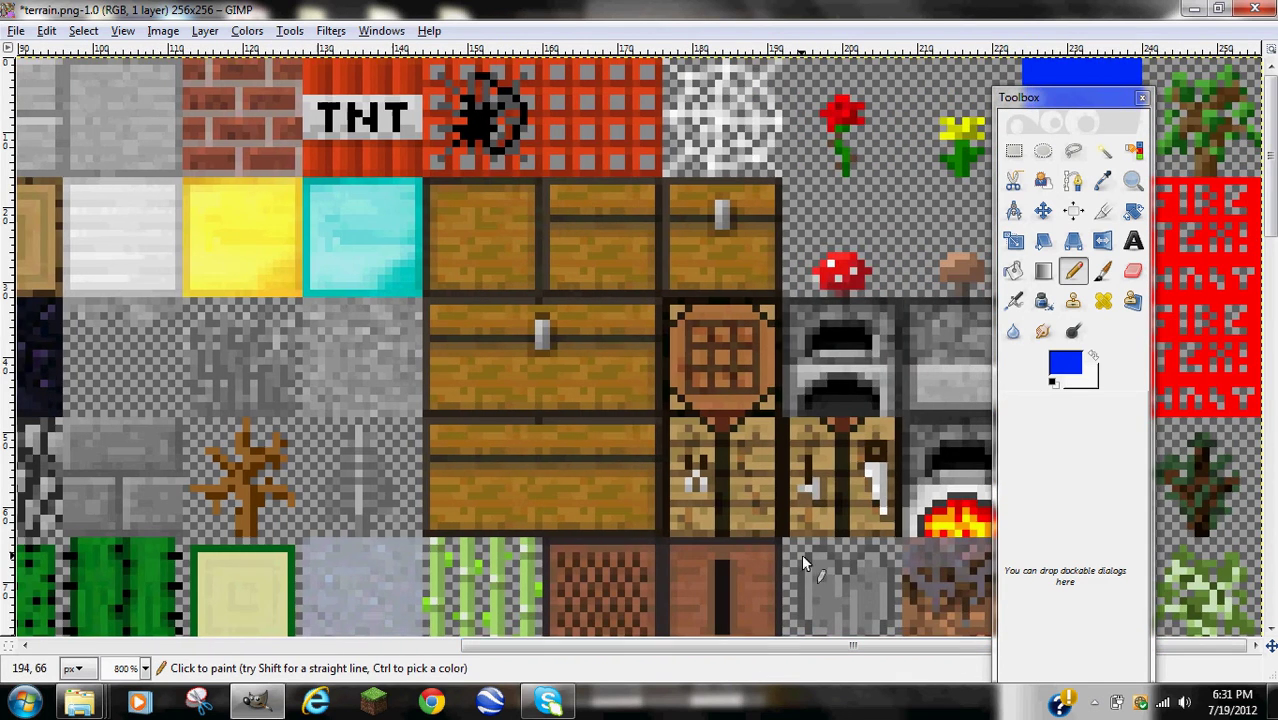
{"action": "scroll", "coordinate": [801, 554], "scroll_direction": "down", "scroll_amount": 5}
{"action": "scroll", "coordinate": [613, 438], "scroll_direction": "down", "scroll_amount": 3}
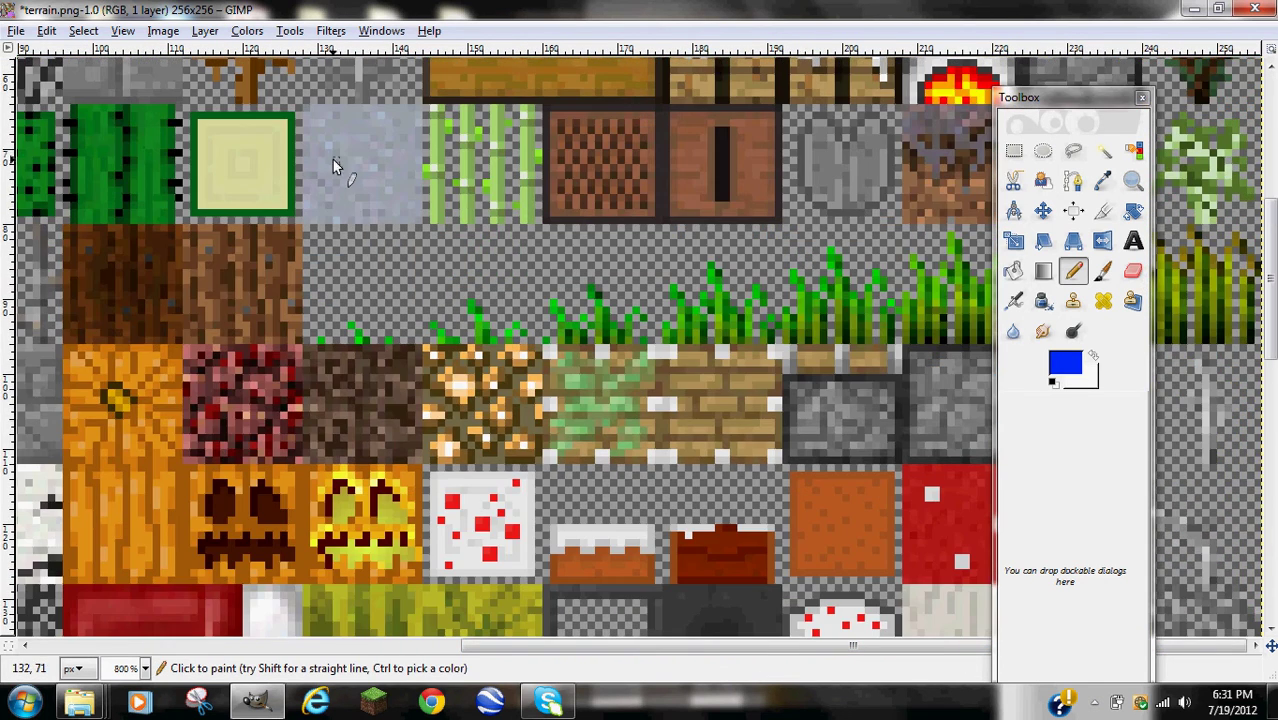
{"action": "scroll", "coordinate": [344, 175], "scroll_direction": "up", "scroll_amount": 3}
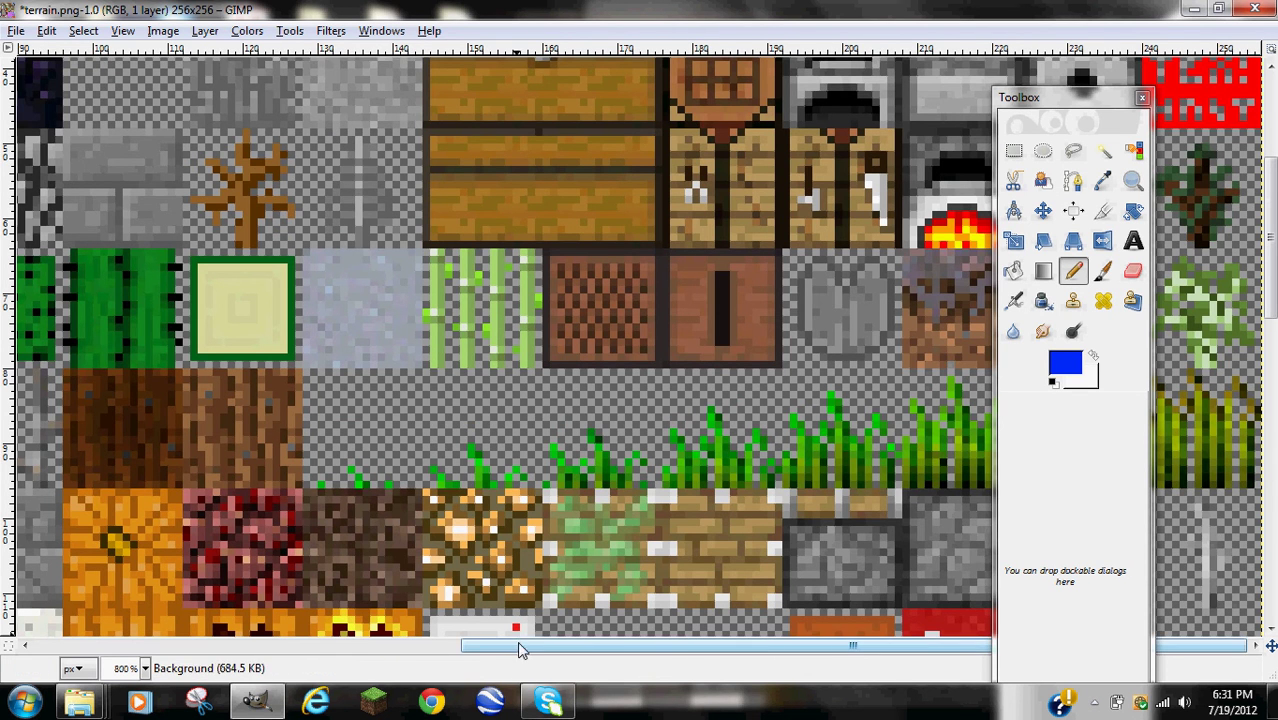
{"action": "left_click_drag", "start_coordinate": [522, 646], "coordinate": [177, 648]}
{"action": "scroll", "coordinate": [392, 420], "scroll_direction": "down", "scroll_amount": 6}
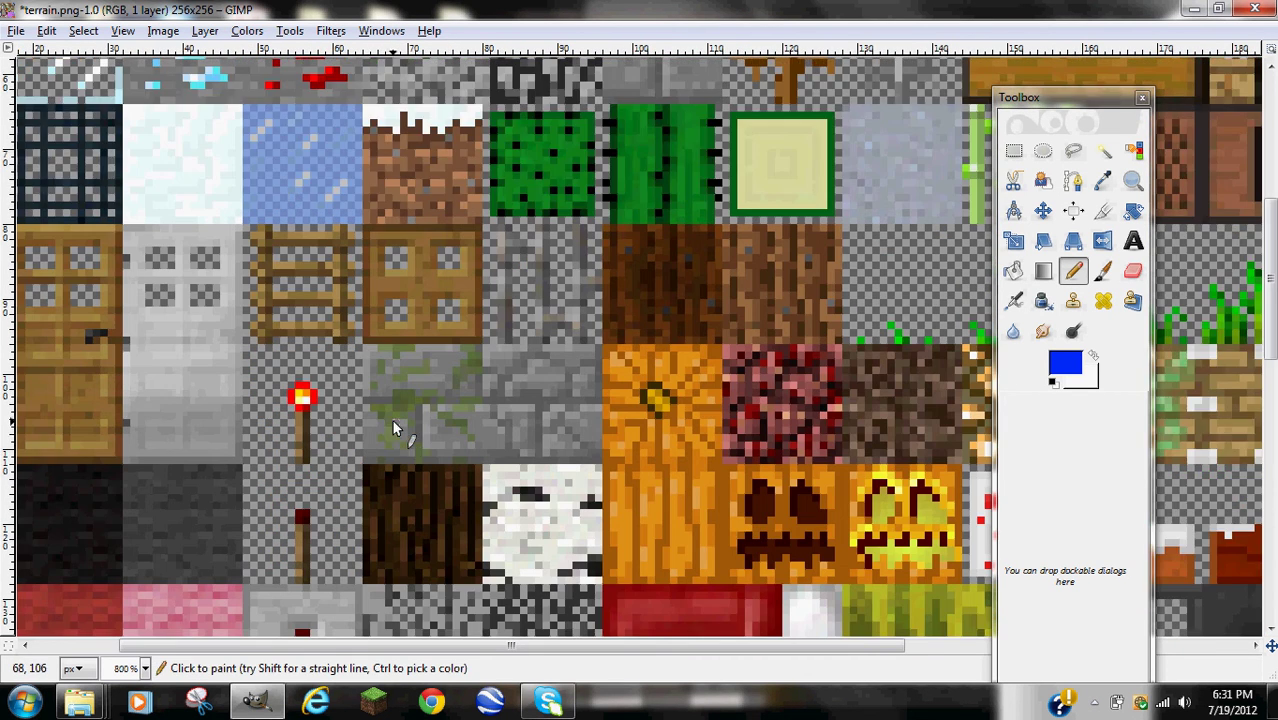
{"action": "scroll", "coordinate": [530, 482], "scroll_direction": "down", "scroll_amount": 3}
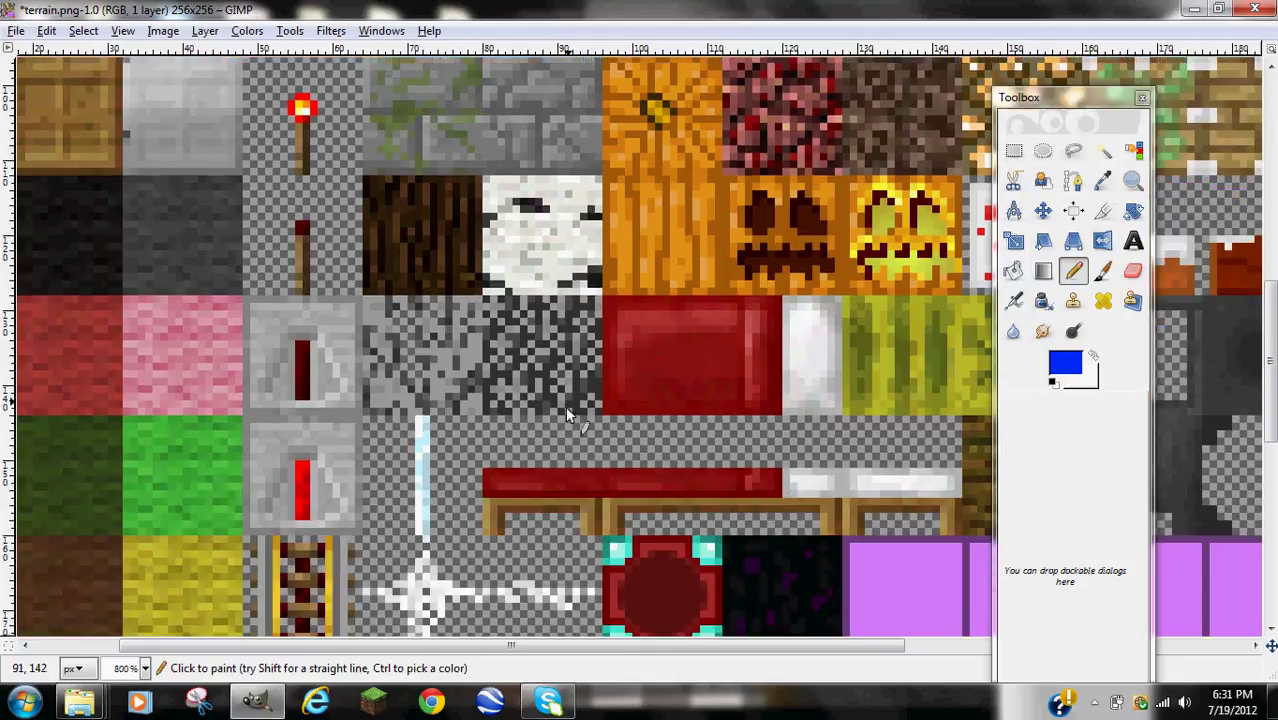
{"action": "scroll", "coordinate": [449, 362], "scroll_direction": "down", "scroll_amount": 3}
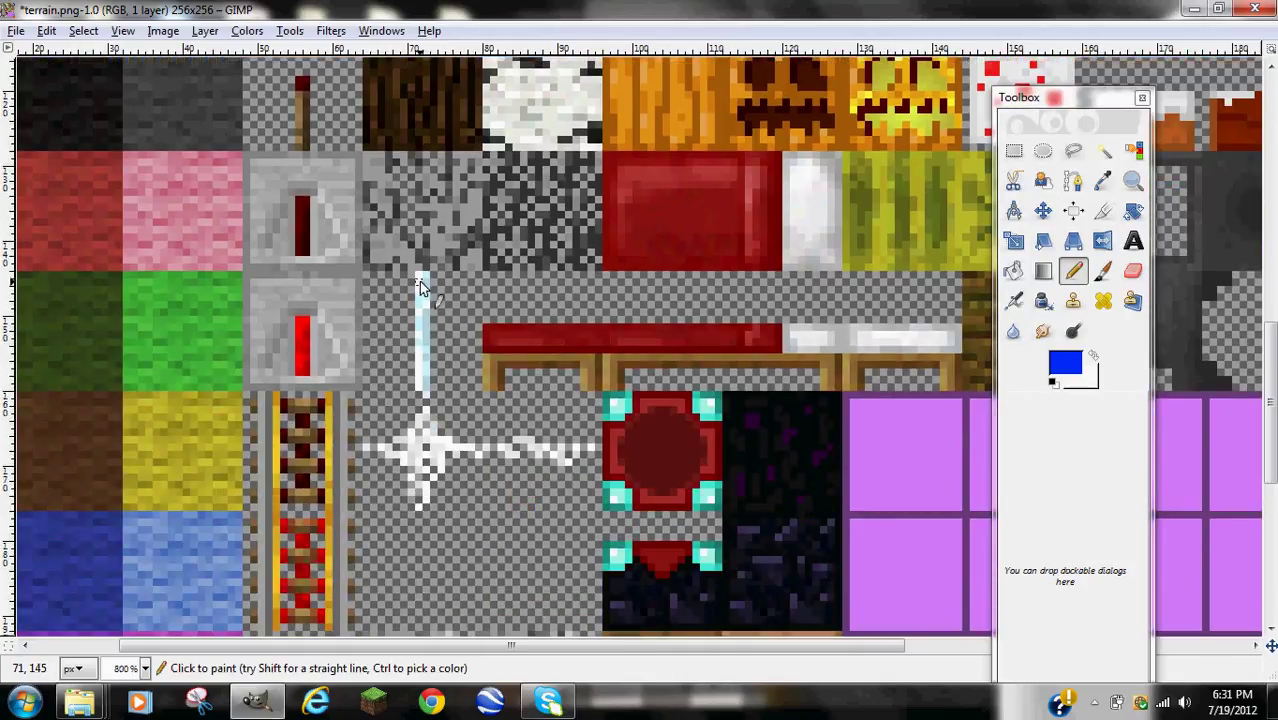
{"action": "scroll", "coordinate": [422, 343], "scroll_direction": "up", "scroll_amount": 9}
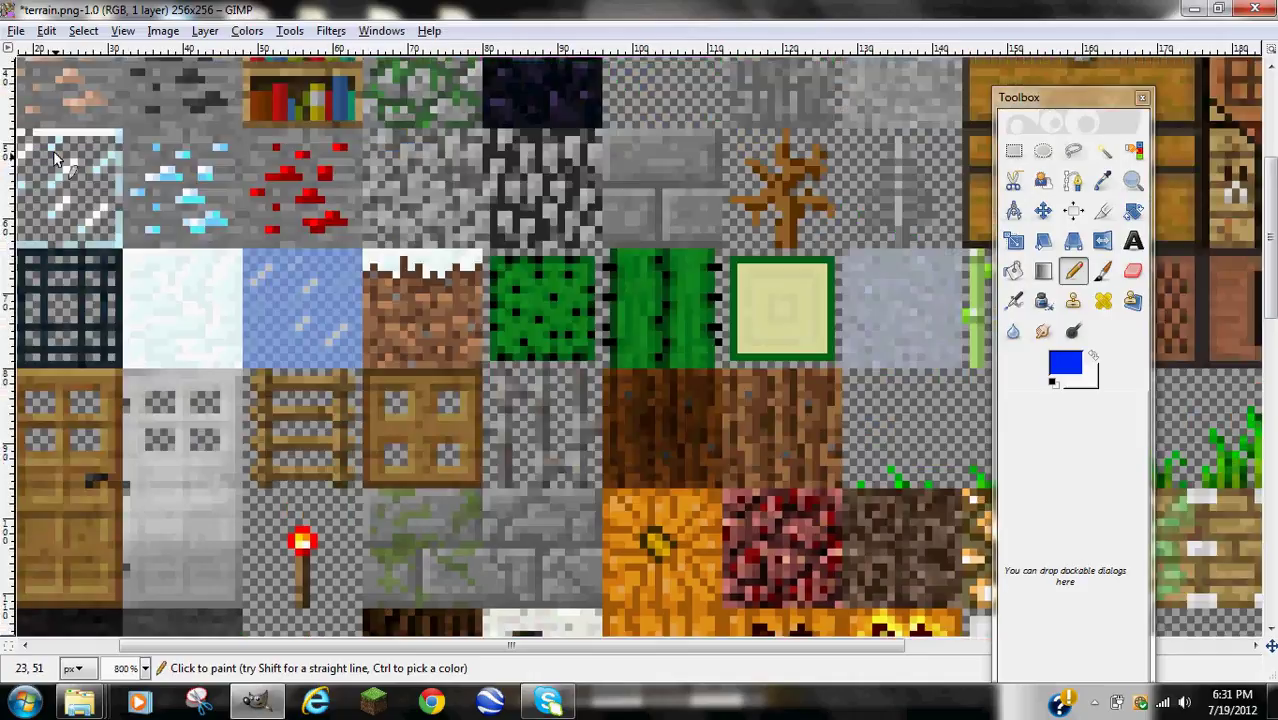
{"action": "scroll", "coordinate": [447, 472], "scroll_direction": "down", "scroll_amount": 6}
{"action": "scroll", "coordinate": [447, 462], "scroll_direction": "down", "scroll_amount": 3}
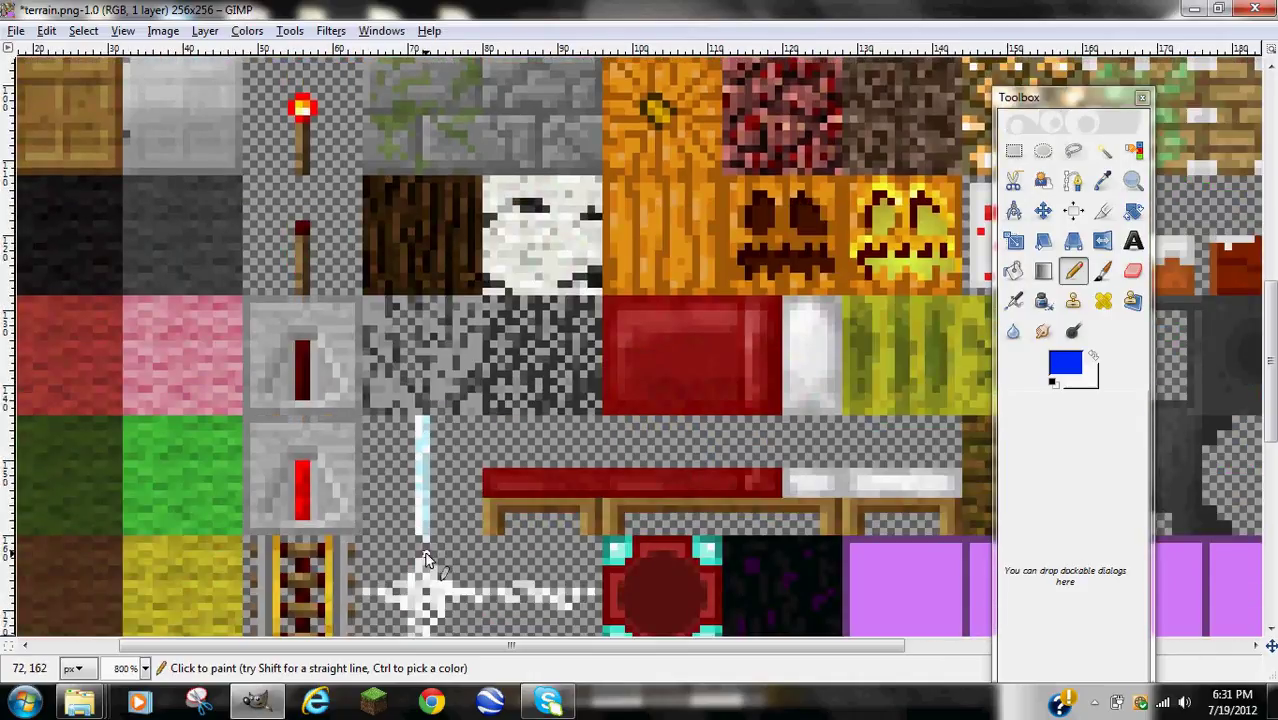
{"action": "scroll", "coordinate": [419, 474], "scroll_direction": "down", "scroll_amount": 6}
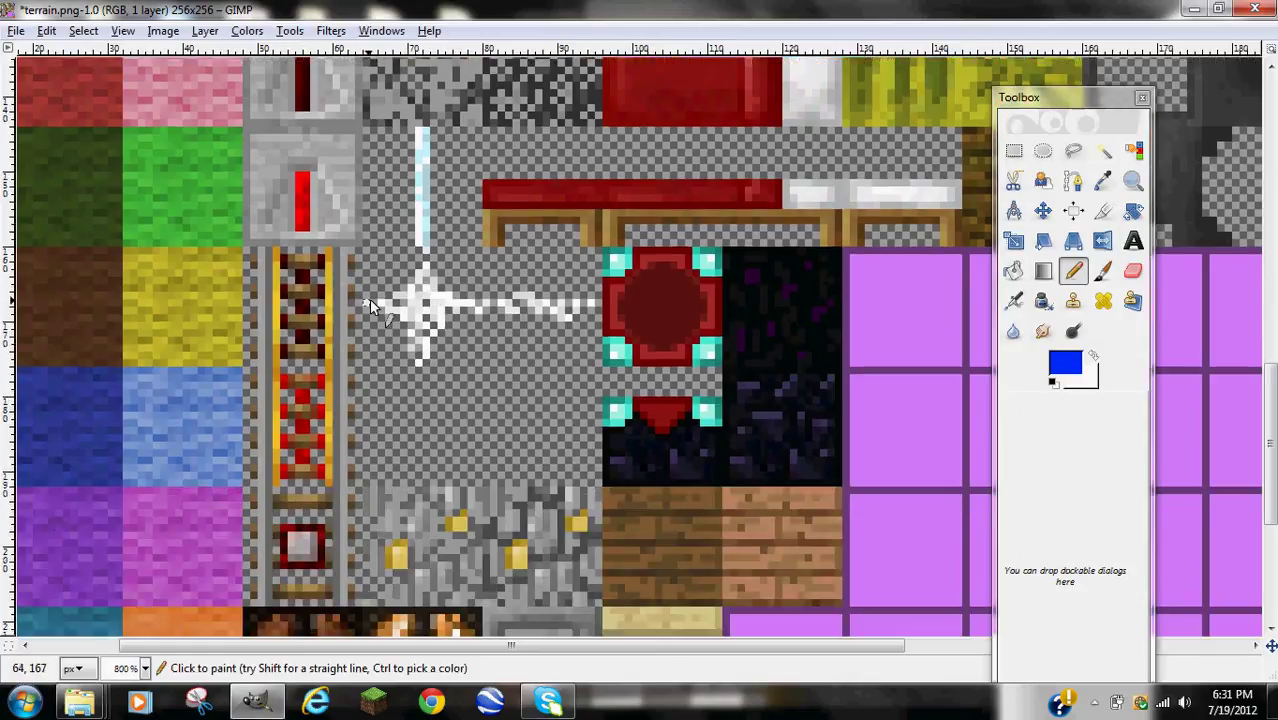
{"action": "scroll", "coordinate": [544, 299], "scroll_direction": "down", "scroll_amount": 3}
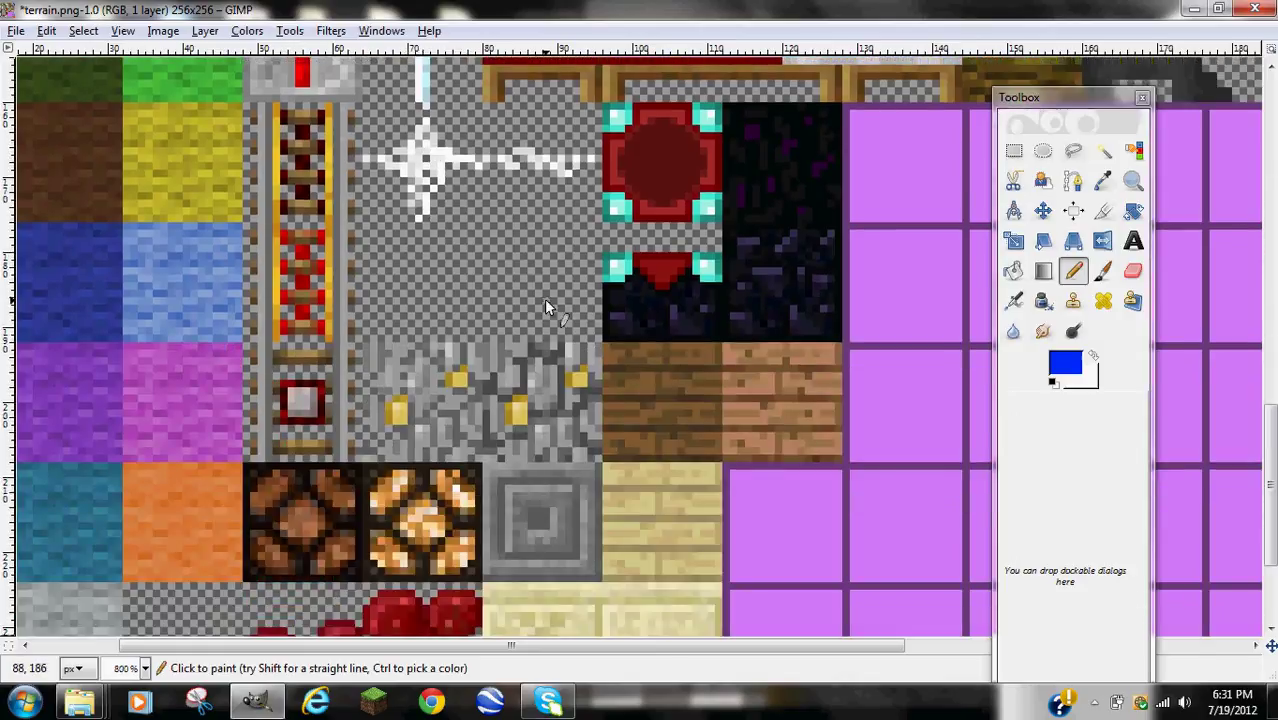
{"action": "scroll", "coordinate": [459, 410], "scroll_direction": "down", "scroll_amount": 4}
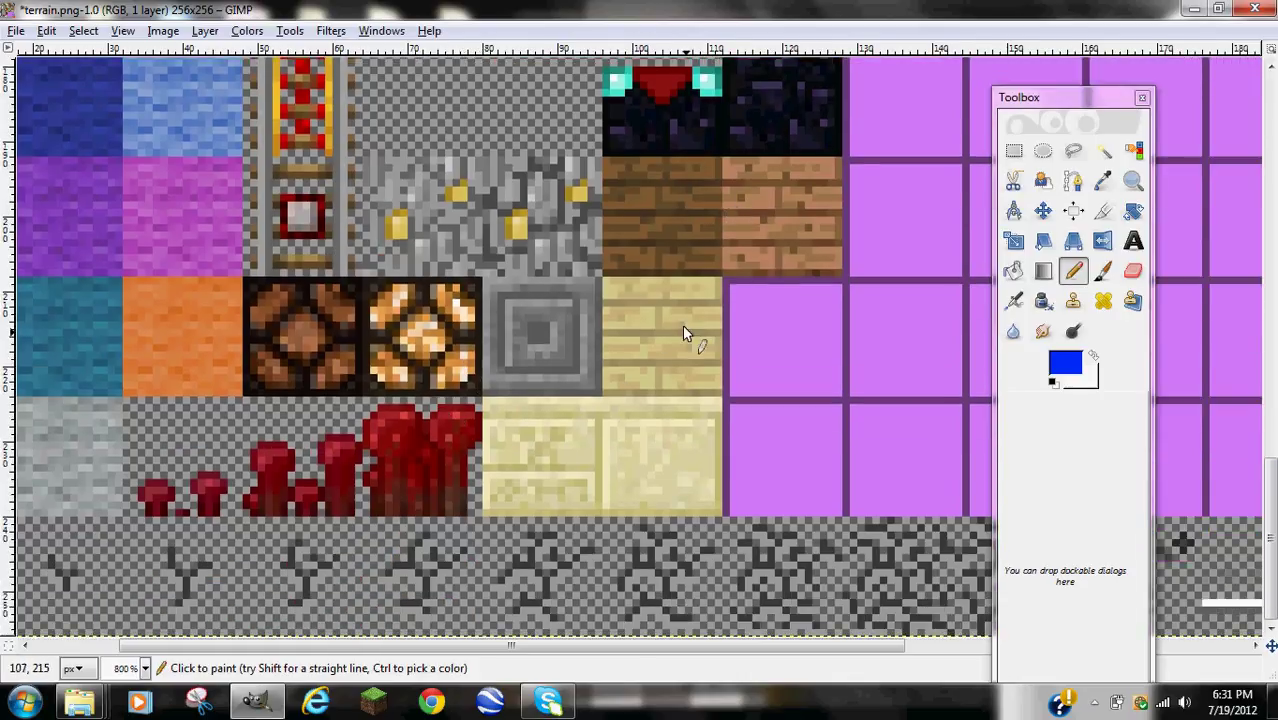
{"action": "scroll", "coordinate": [684, 333], "scroll_direction": "up", "scroll_amount": 6}
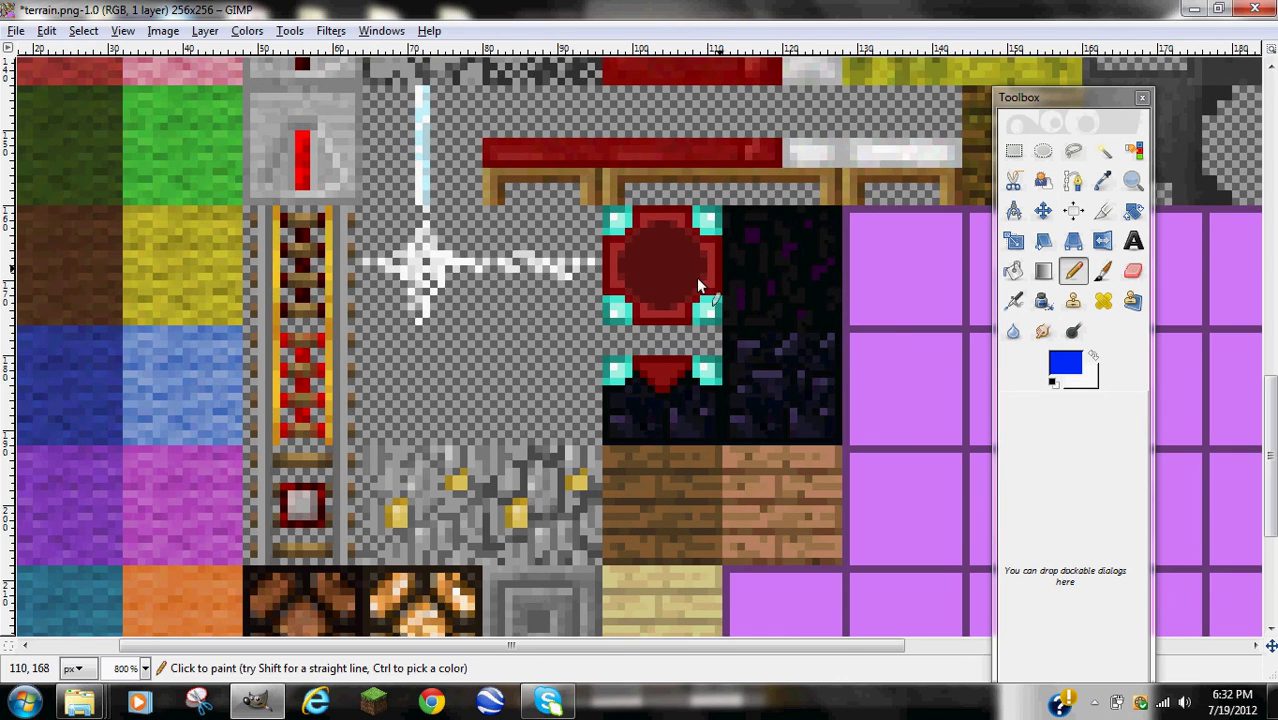
{"action": "left_click_drag", "start_coordinate": [720, 655], "coordinate": [1070, 648]}
{"action": "scroll", "coordinate": [424, 241], "scroll_direction": "down", "scroll_amount": 5}
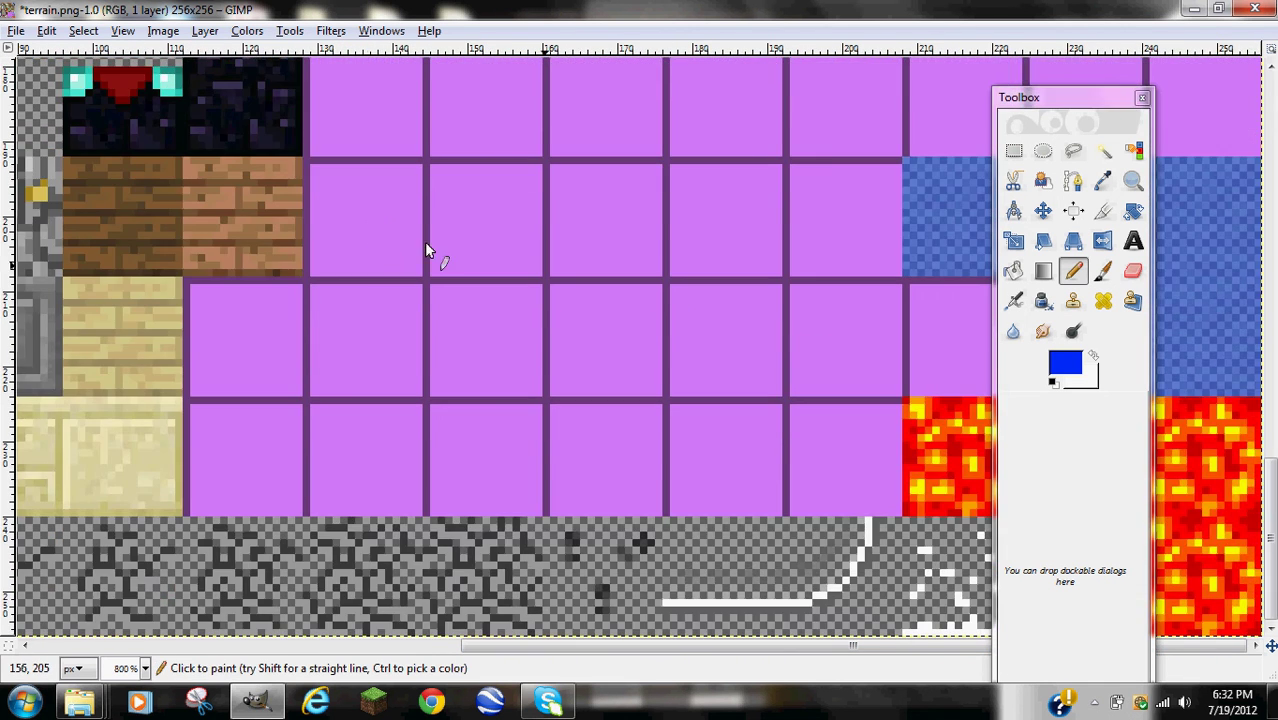
{"action": "scroll", "coordinate": [757, 286], "scroll_direction": "up", "scroll_amount": 5}
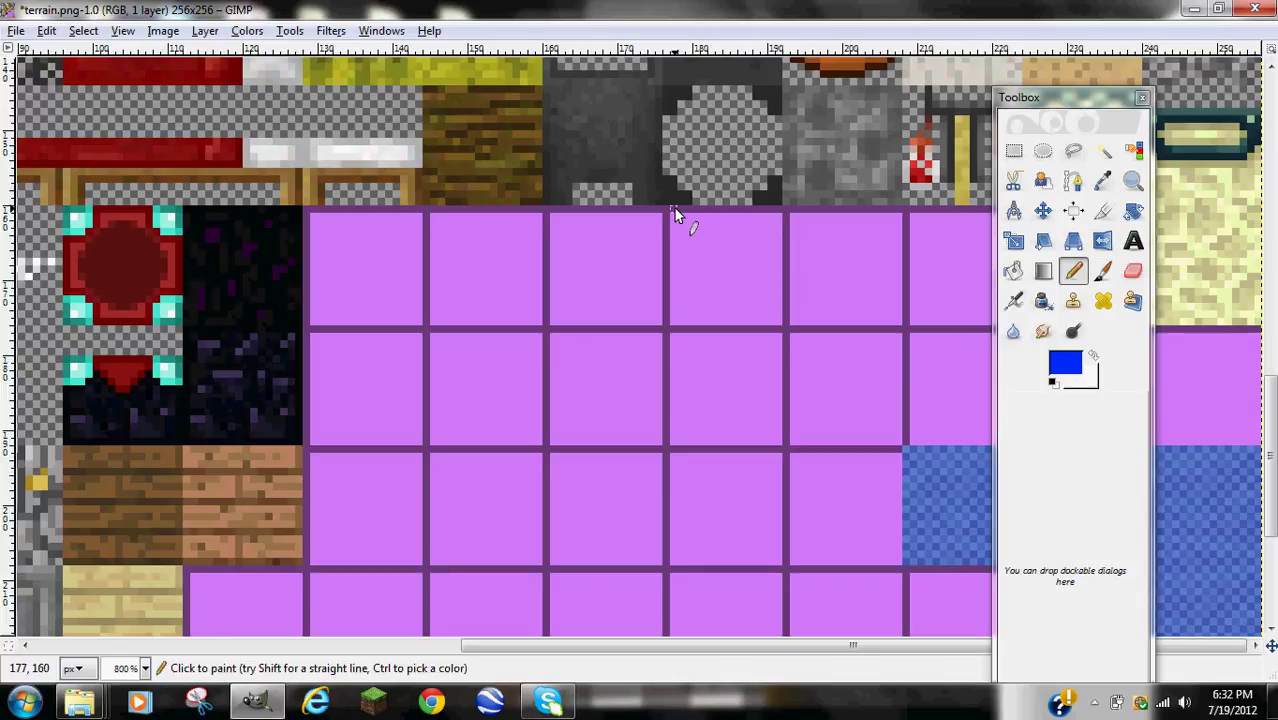
{"action": "scroll", "coordinate": [680, 215], "scroll_direction": "up", "scroll_amount": 3}
{"action": "scroll", "coordinate": [720, 280], "scroll_direction": "down", "scroll_amount": 3}
{"action": "scroll", "coordinate": [600, 330], "scroll_direction": "up", "scroll_amount": 5}
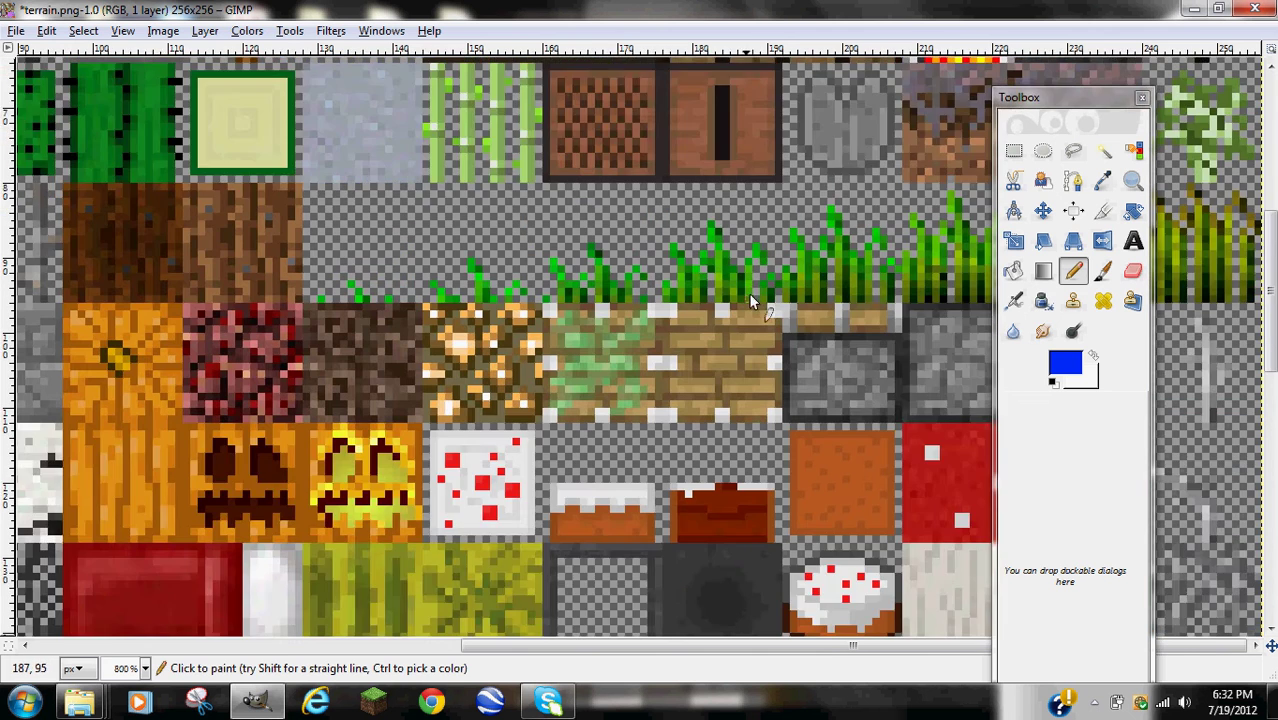
{"action": "scroll", "coordinate": [748, 293], "scroll_direction": "down", "scroll_amount": 2}
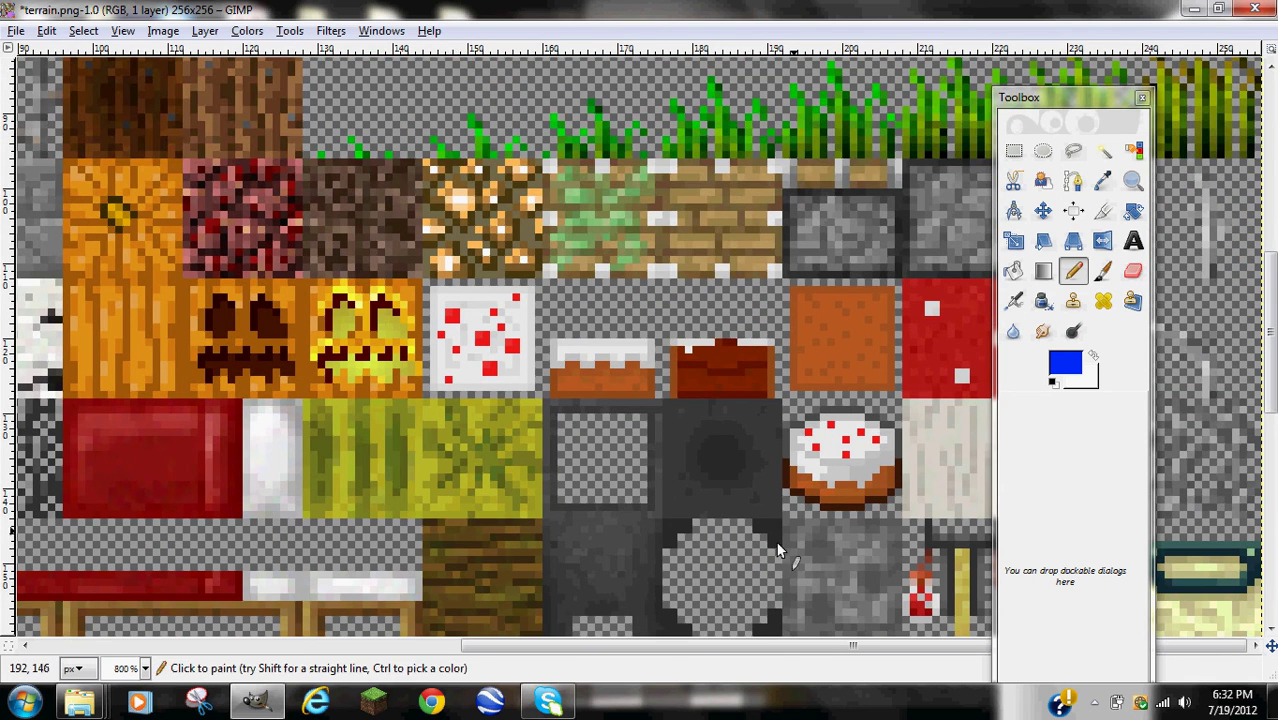
{"action": "scroll", "coordinate": [955, 252], "scroll_direction": "down", "scroll_amount": 3}
{"action": "left_click_drag", "start_coordinate": [1047, 97], "coordinate": [582, 101]}
{"action": "scroll", "coordinate": [1130, 264], "scroll_direction": "up", "scroll_amount": 3}
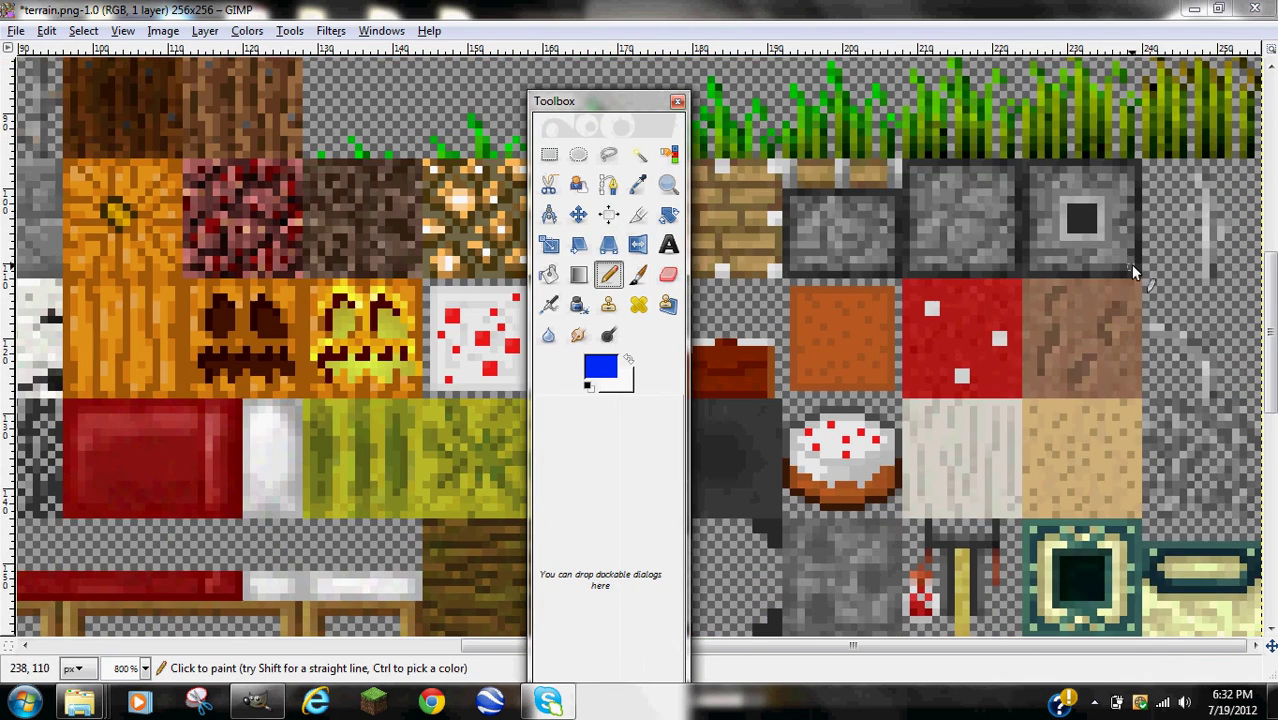
{"action": "scroll", "coordinate": [1170, 270], "scroll_direction": "up", "scroll_amount": 3}
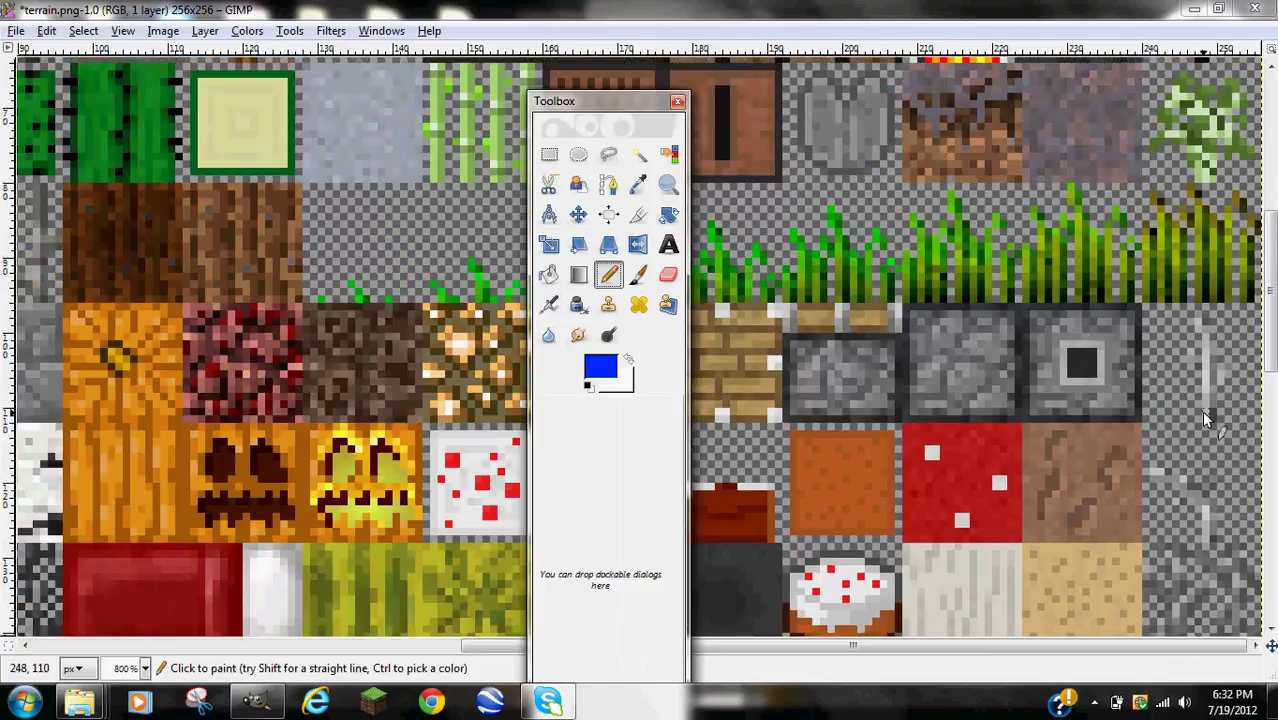
{"action": "scroll", "coordinate": [1204, 378], "scroll_direction": "down", "scroll_amount": 3}
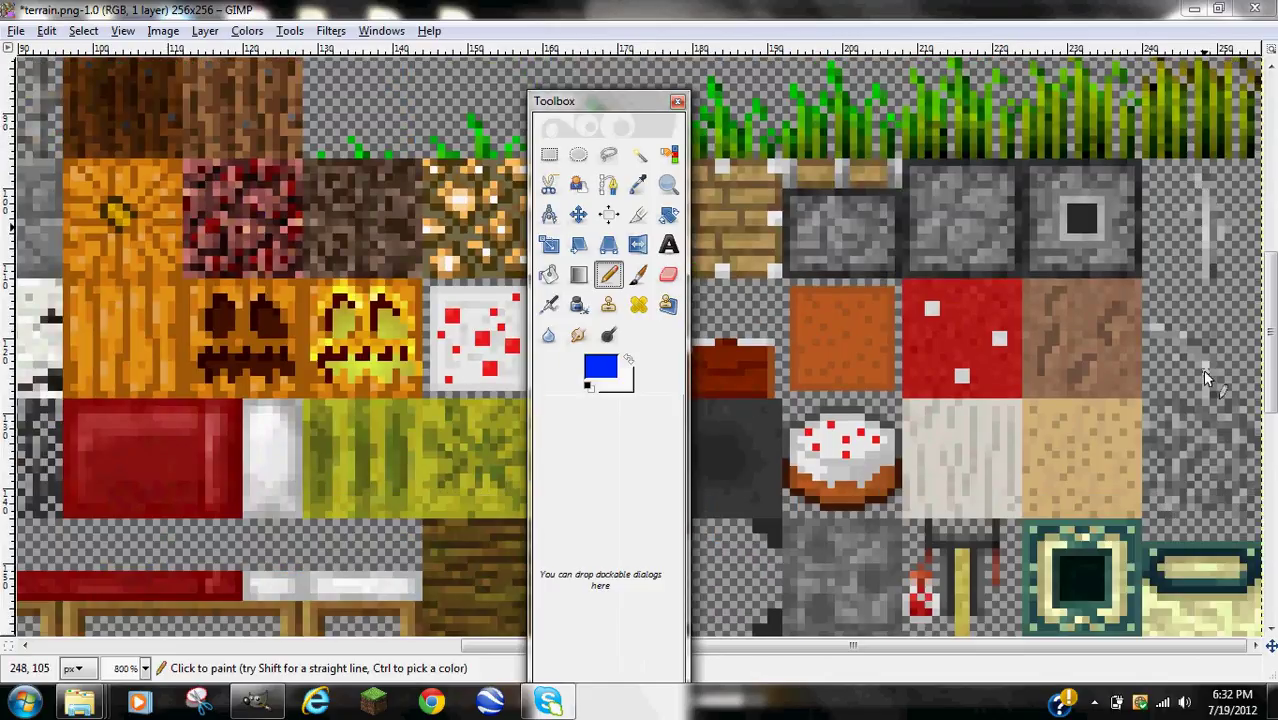
{"action": "scroll", "coordinate": [1202, 369], "scroll_direction": "down", "scroll_amount": 3}
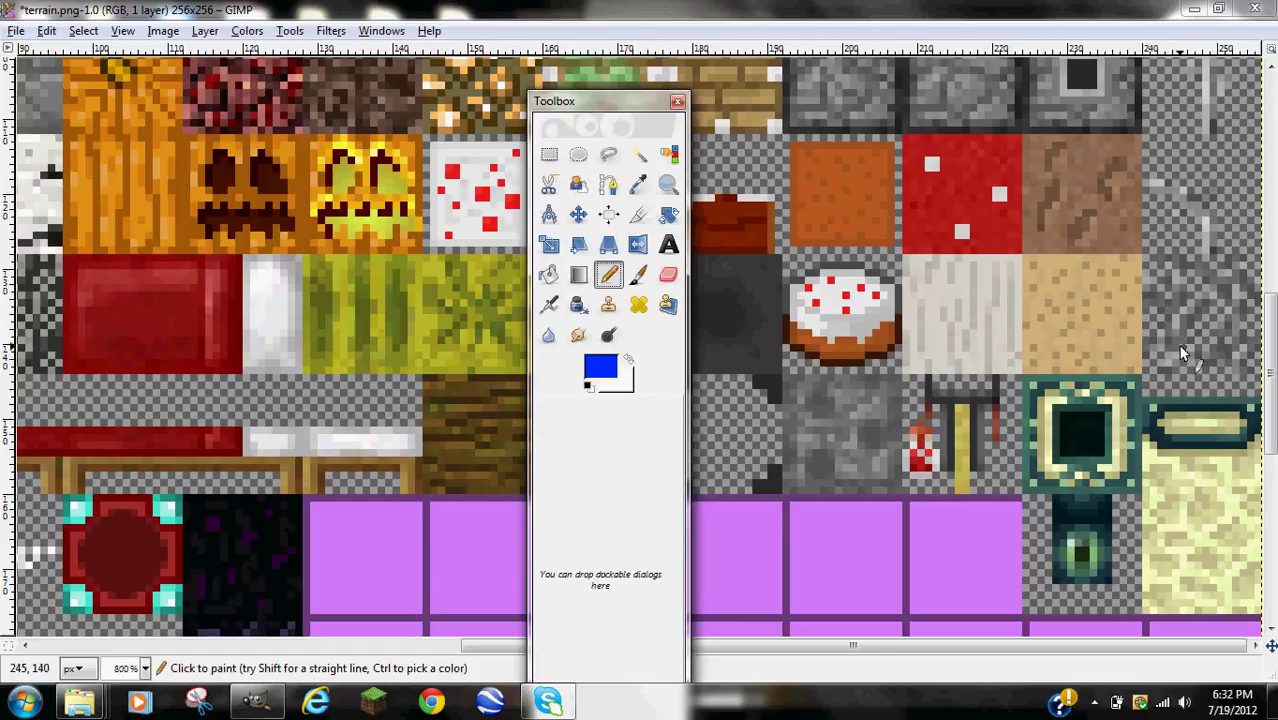
{"action": "scroll", "coordinate": [840, 424], "scroll_direction": "down", "scroll_amount": 9}
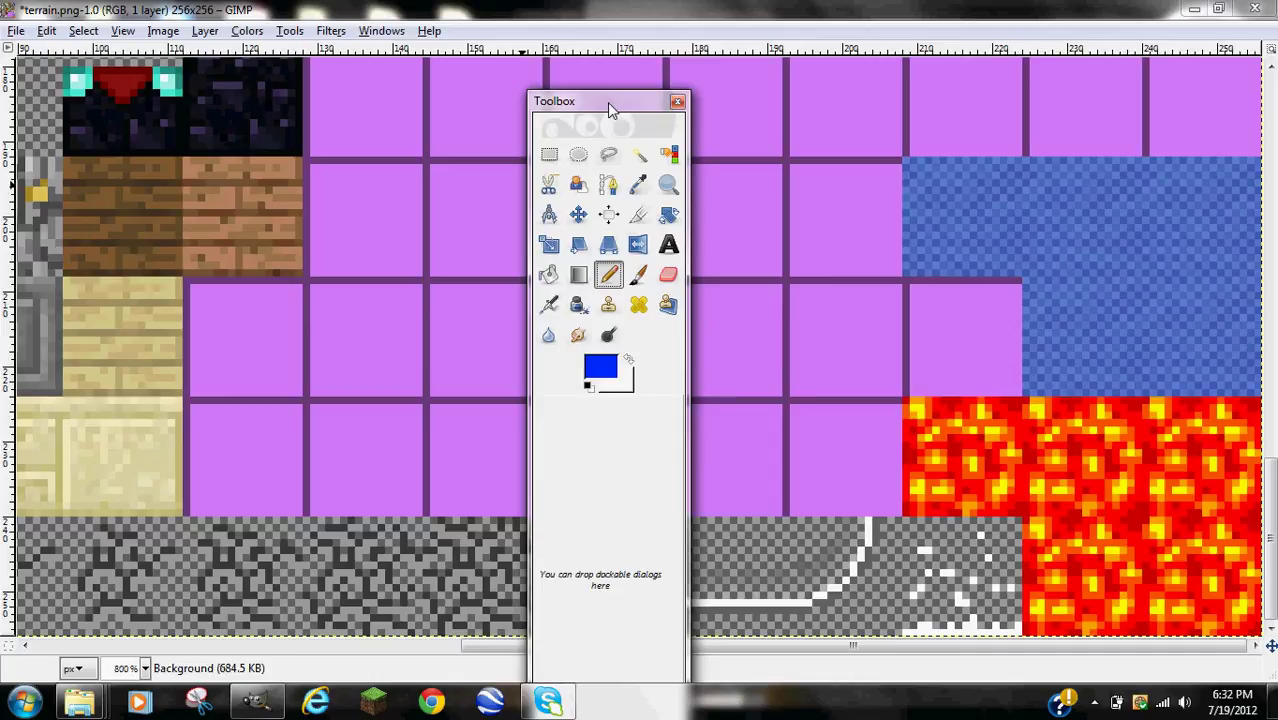
{"action": "left_click_drag", "start_coordinate": [607, 102], "coordinate": [325, 81]}
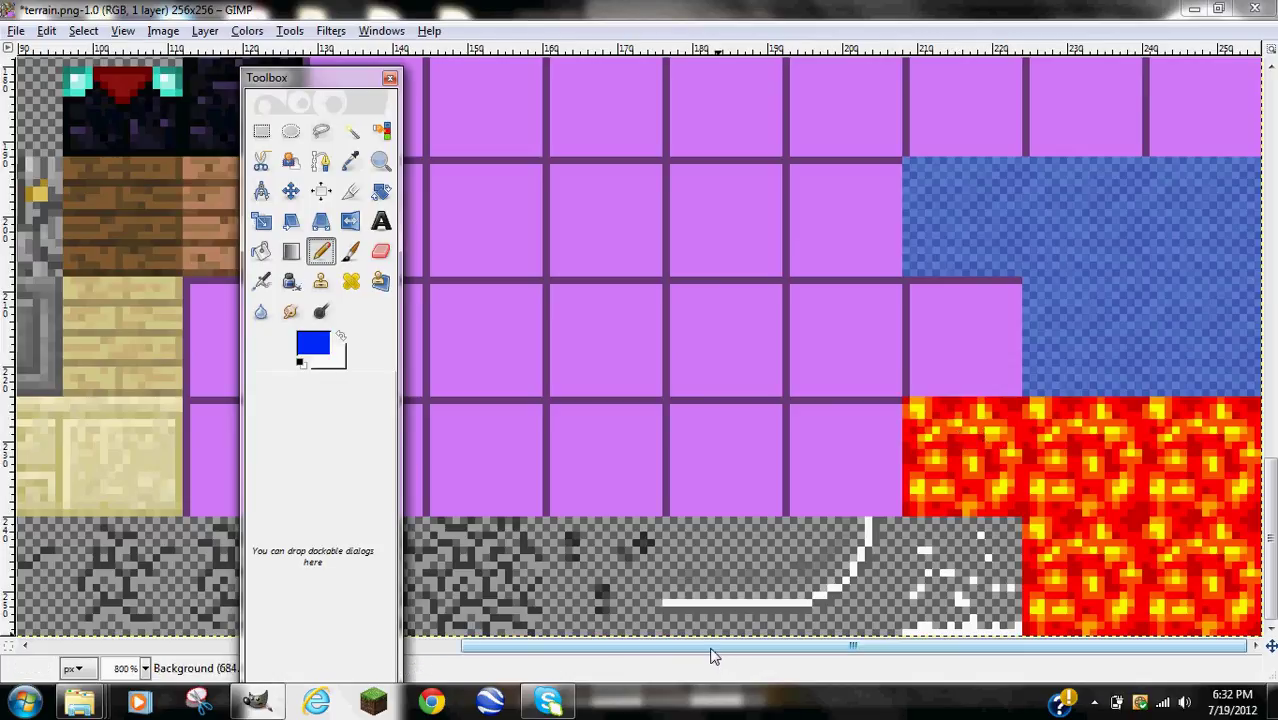
{"action": "left_click_drag", "start_coordinate": [710, 647], "coordinate": [491, 645]}
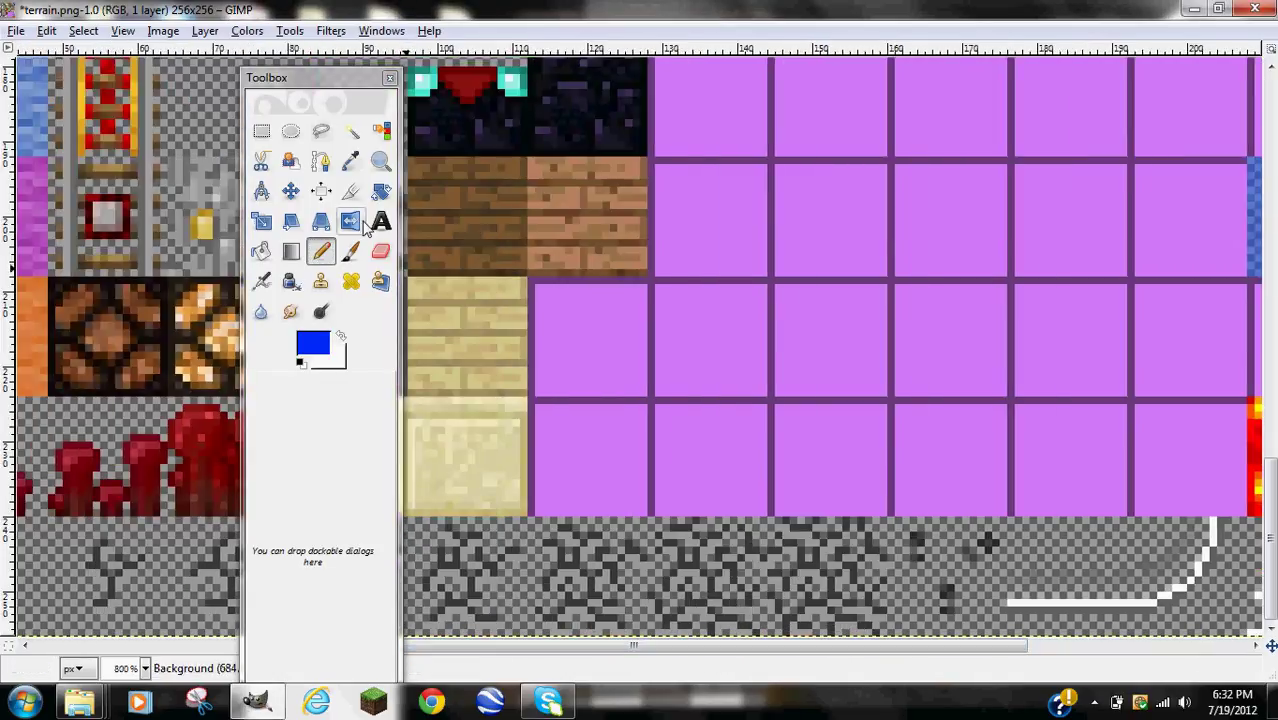
{"action": "left_click_drag", "start_coordinate": [323, 81], "coordinate": [1130, 132]}
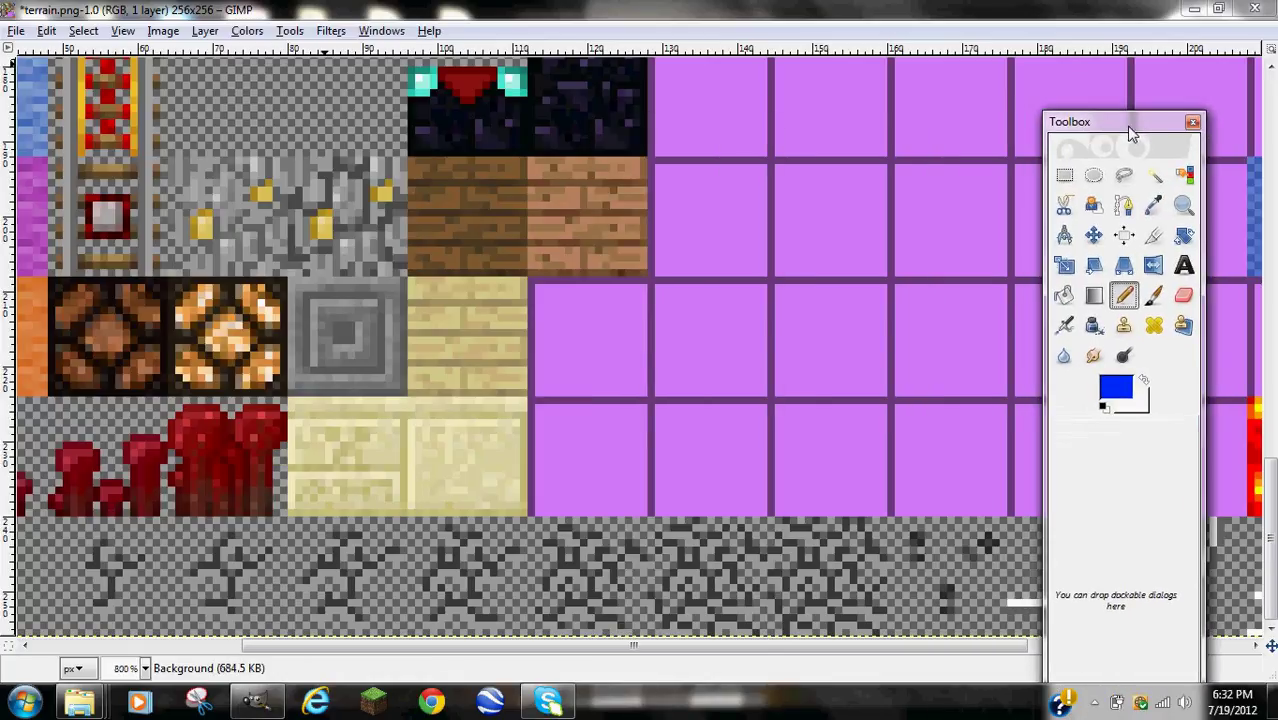
{"action": "left_click_drag", "start_coordinate": [340, 645], "coordinate": [133, 645]}
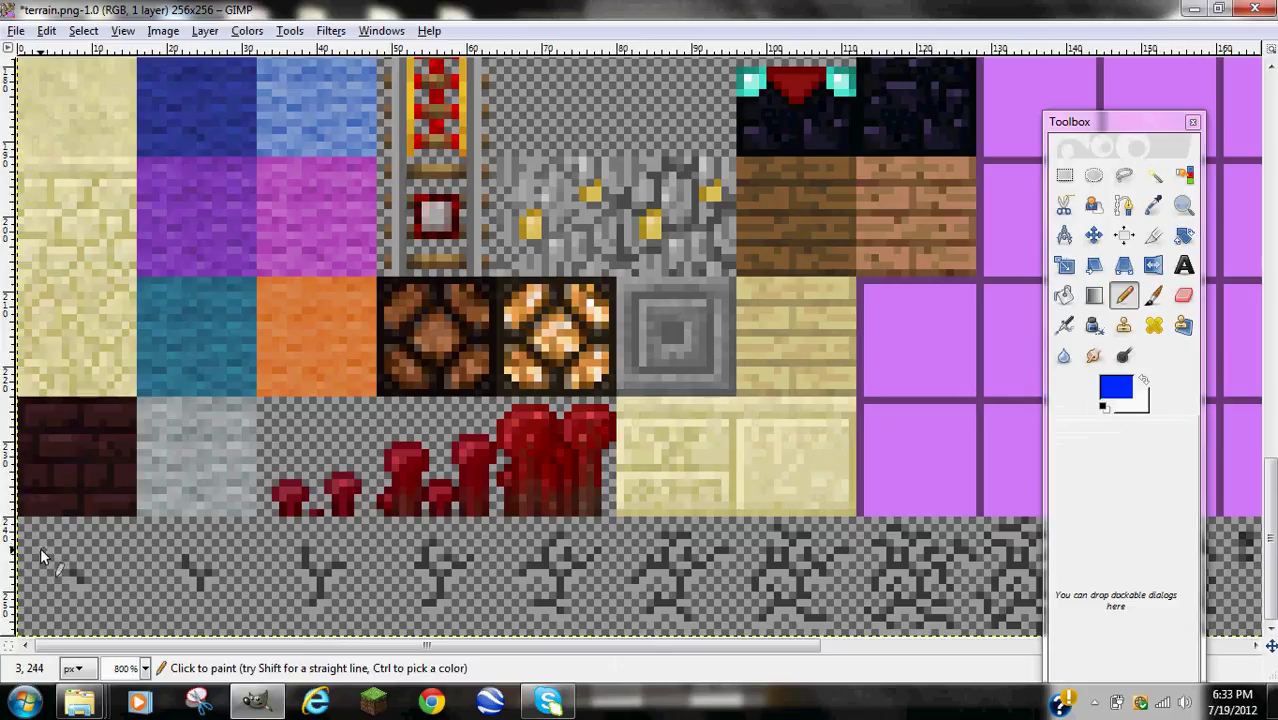
Undo blue test strokes on the bottom-left tile and scroll up the sheet
{"action": "left_click_drag", "start_coordinate": [40, 547], "coordinate": [93, 574]}
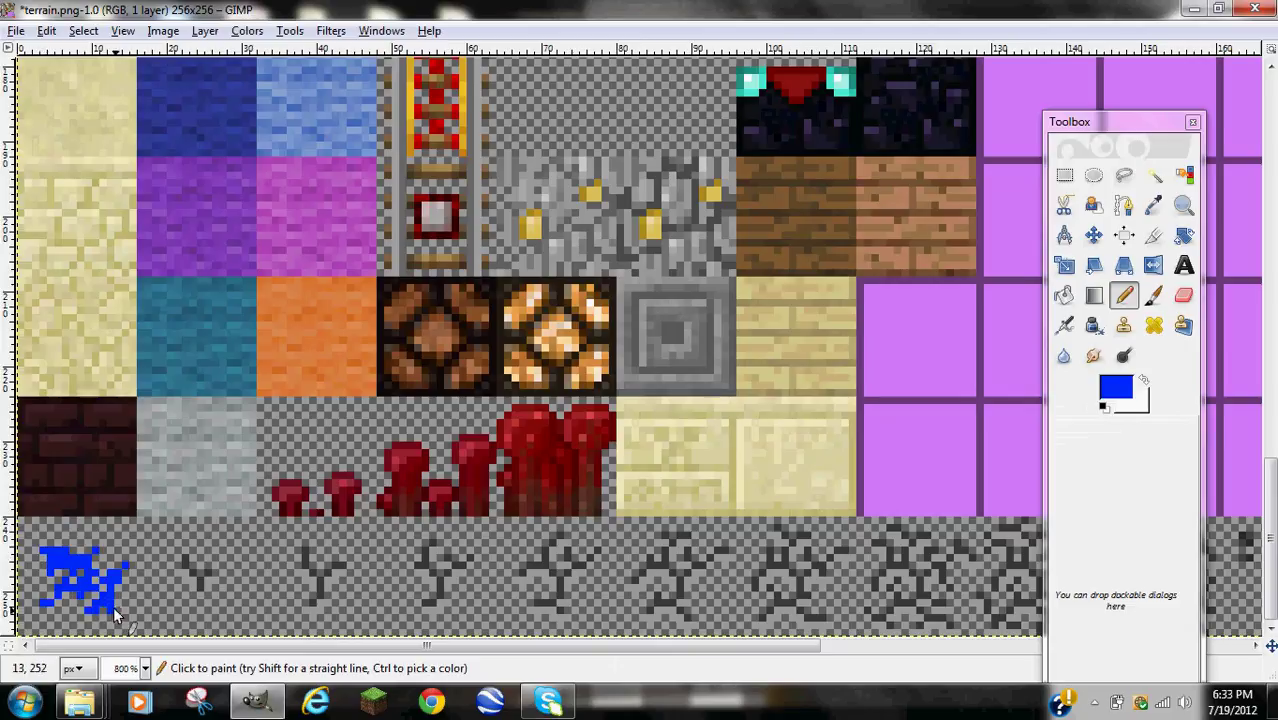
{"action": "key", "text": "ctrl+z"}
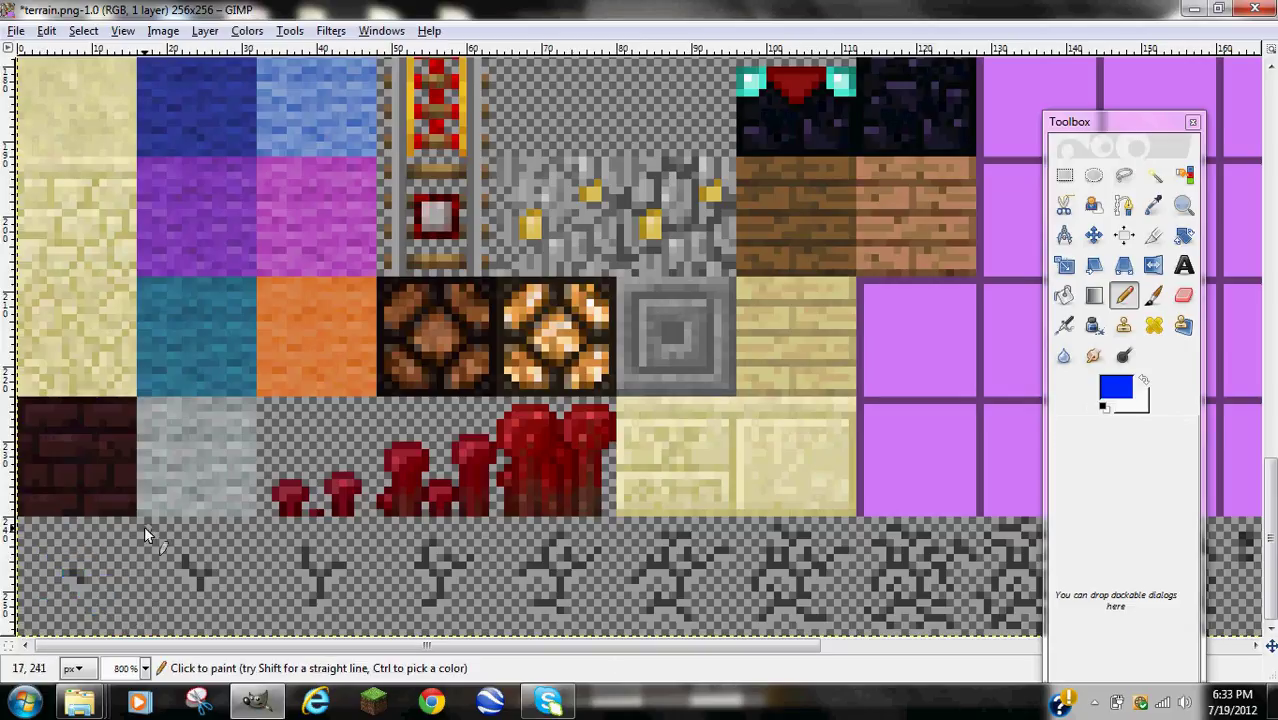
{"action": "scroll", "coordinate": [147, 525], "scroll_direction": "up", "scroll_amount": 5}
{"action": "scroll", "coordinate": [99, 453], "scroll_direction": "down", "scroll_amount": 2}
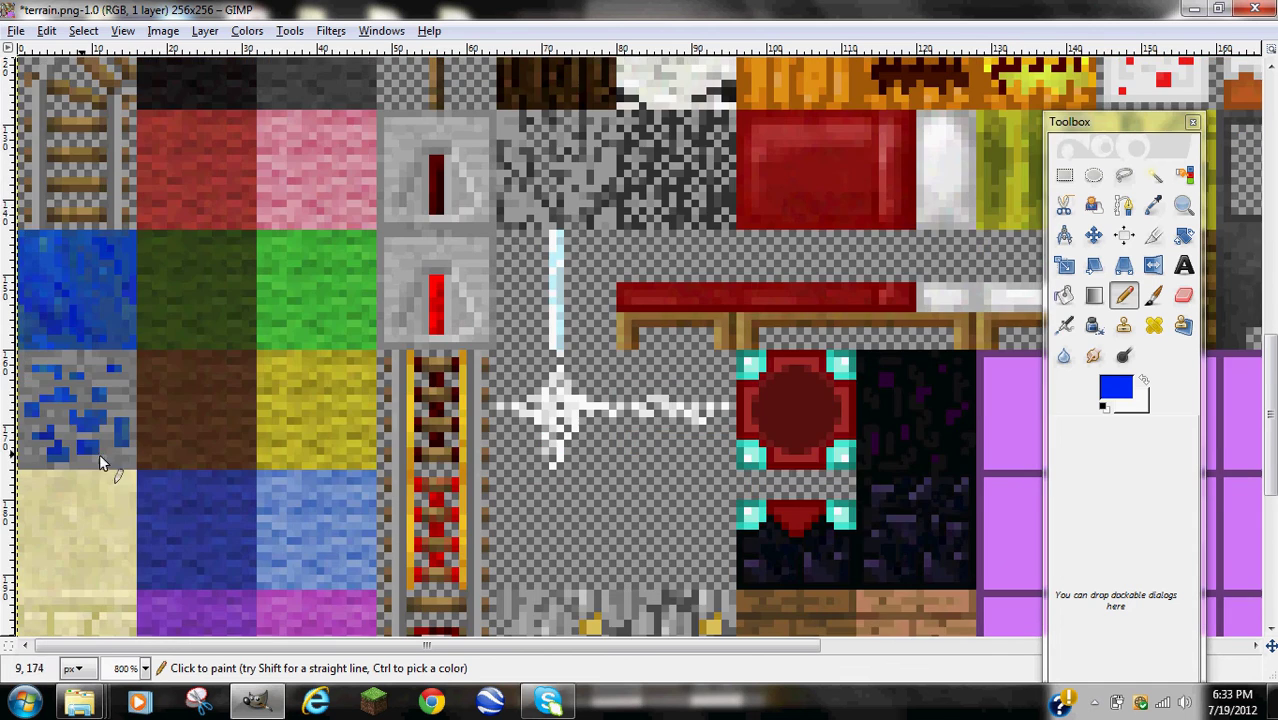
{"action": "scroll", "coordinate": [69, 416], "scroll_direction": "up", "scroll_amount": 2}
{"action": "scroll", "coordinate": [69, 416], "scroll_direction": "up", "scroll_amount": 2}
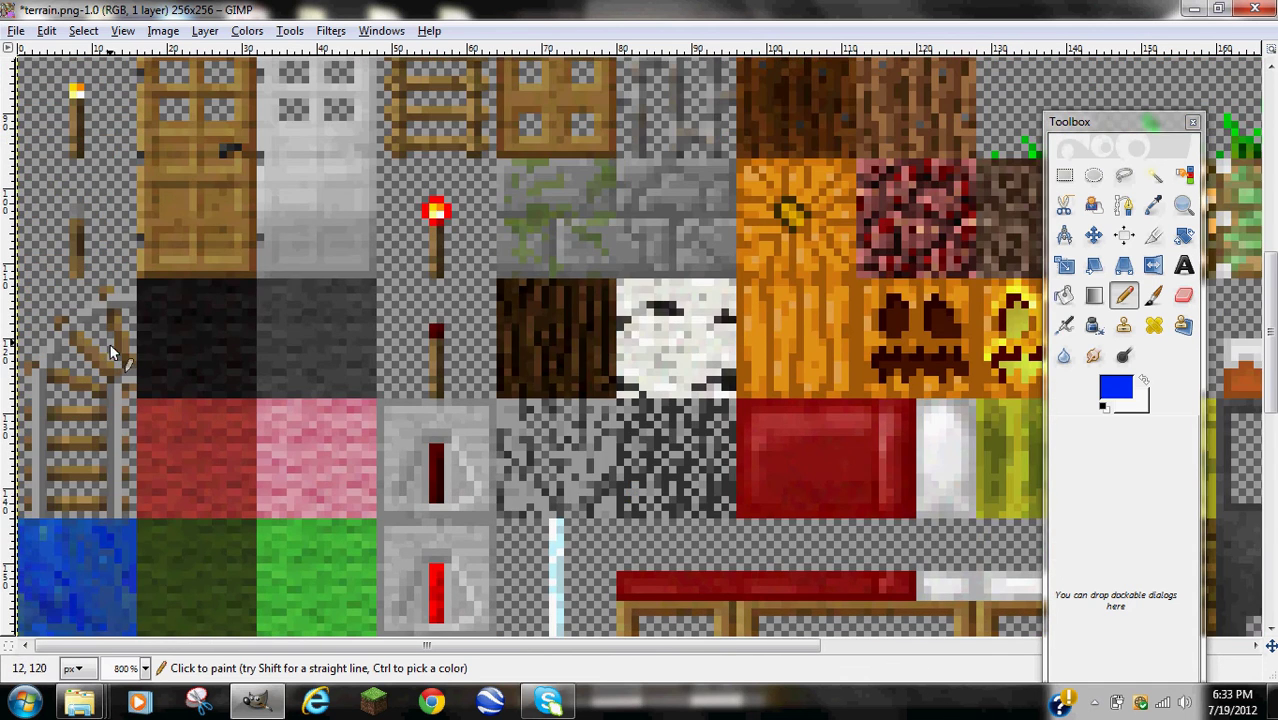
{"action": "scroll", "coordinate": [113, 404], "scroll_direction": "up", "scroll_amount": 4}
{"action": "scroll", "coordinate": [68, 400], "scroll_direction": "up", "scroll_amount": 4}
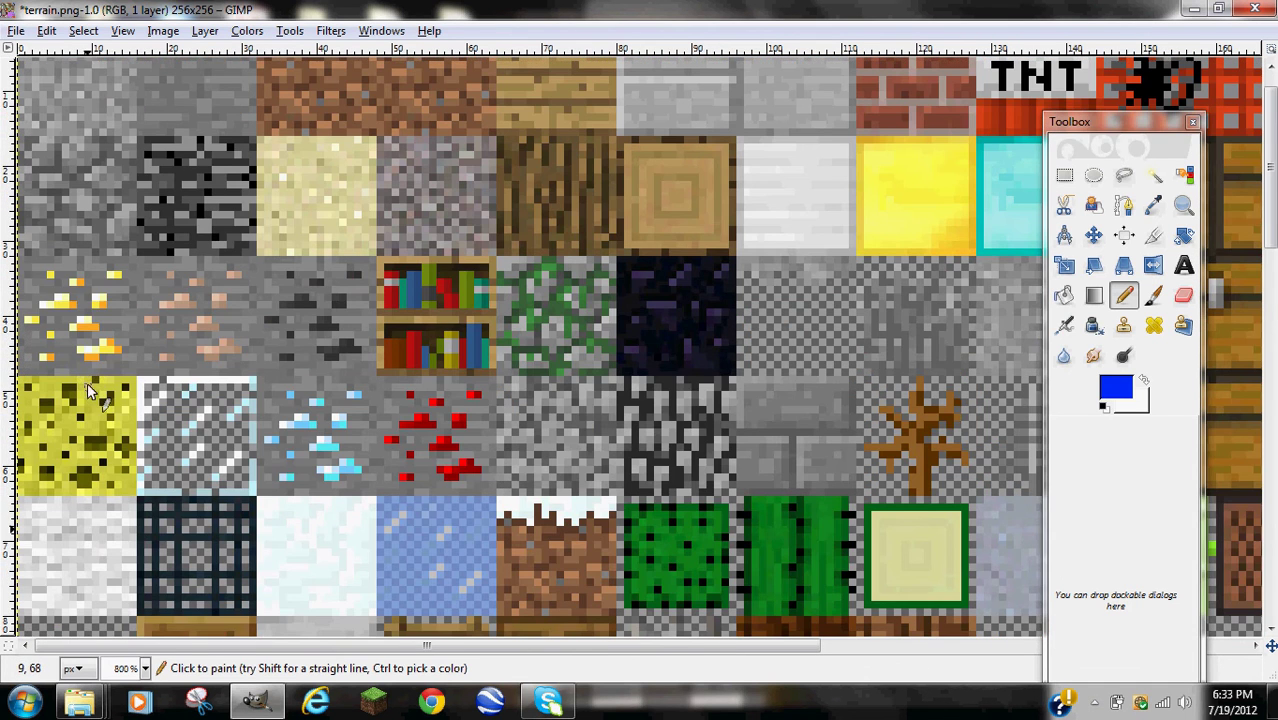
{"action": "scroll", "coordinate": [201, 407], "scroll_direction": "up", "scroll_amount": 1}
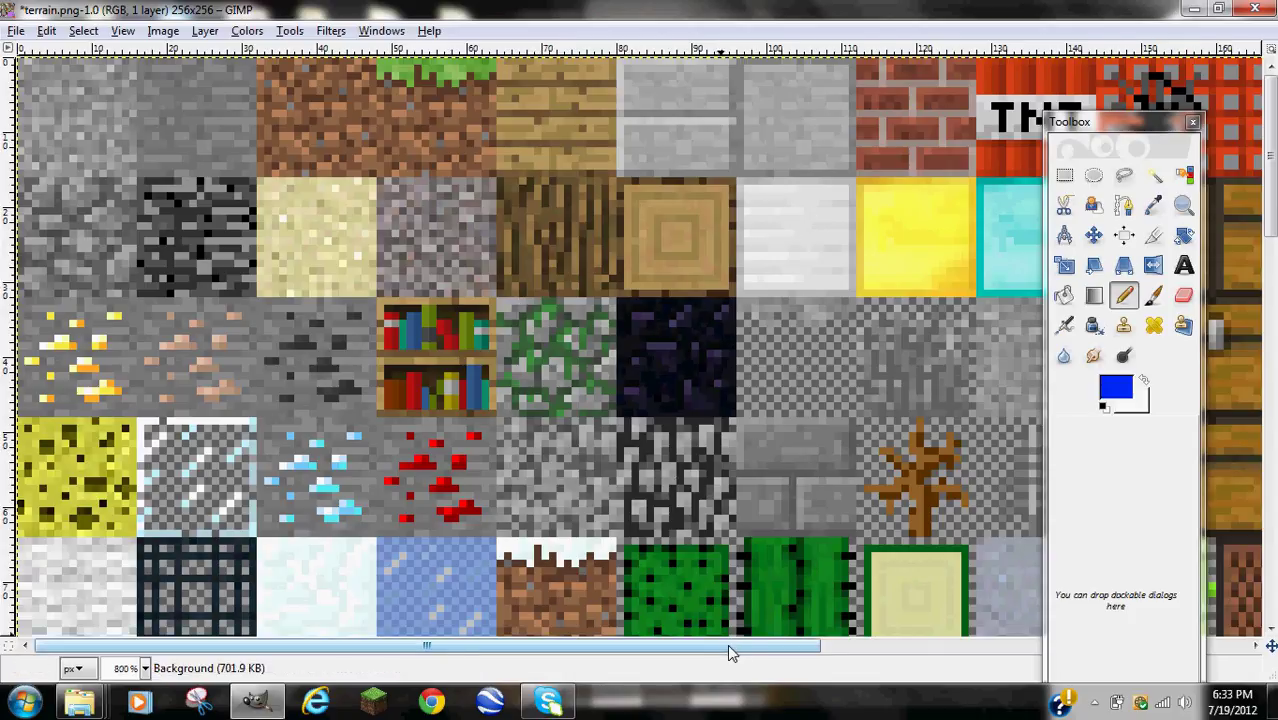
Move the horizontal scrollbar back and forth, then scroll down to the purple placeholder tiles
{"action": "left_click_drag", "start_coordinate": [727, 644], "coordinate": [1178, 662]}
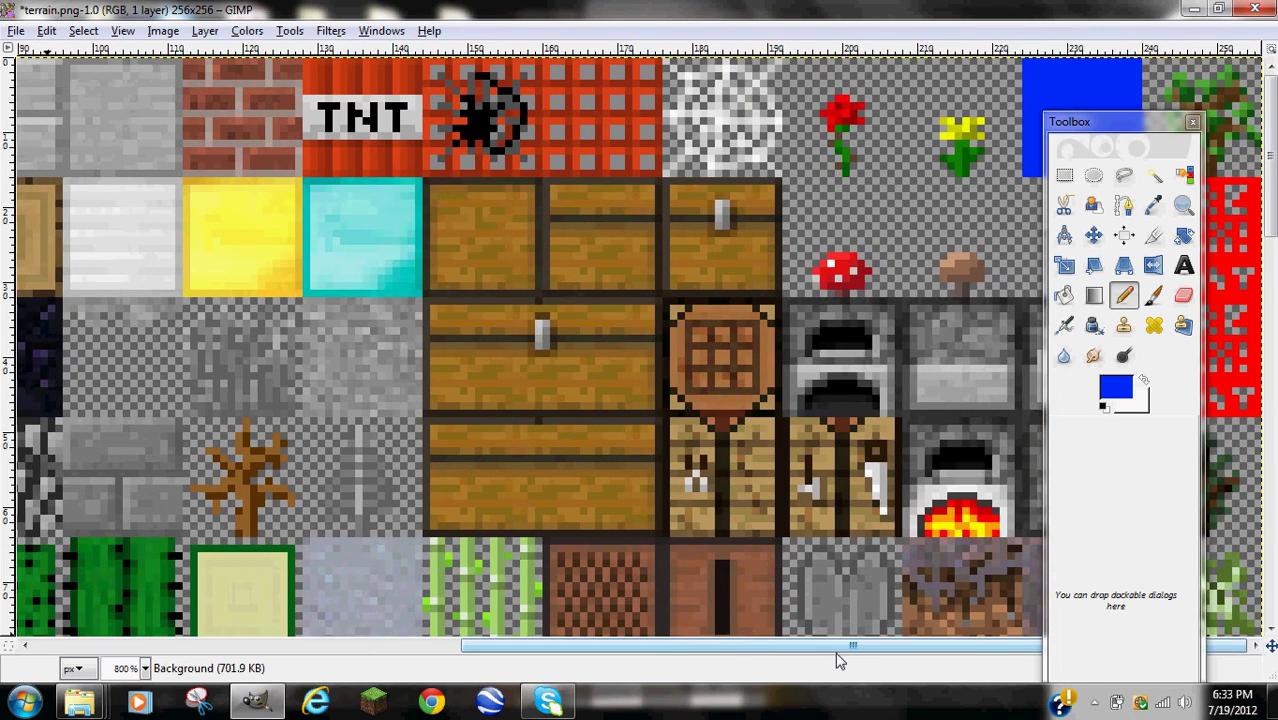
{"action": "left_click_drag", "start_coordinate": [841, 648], "coordinate": [728, 642]}
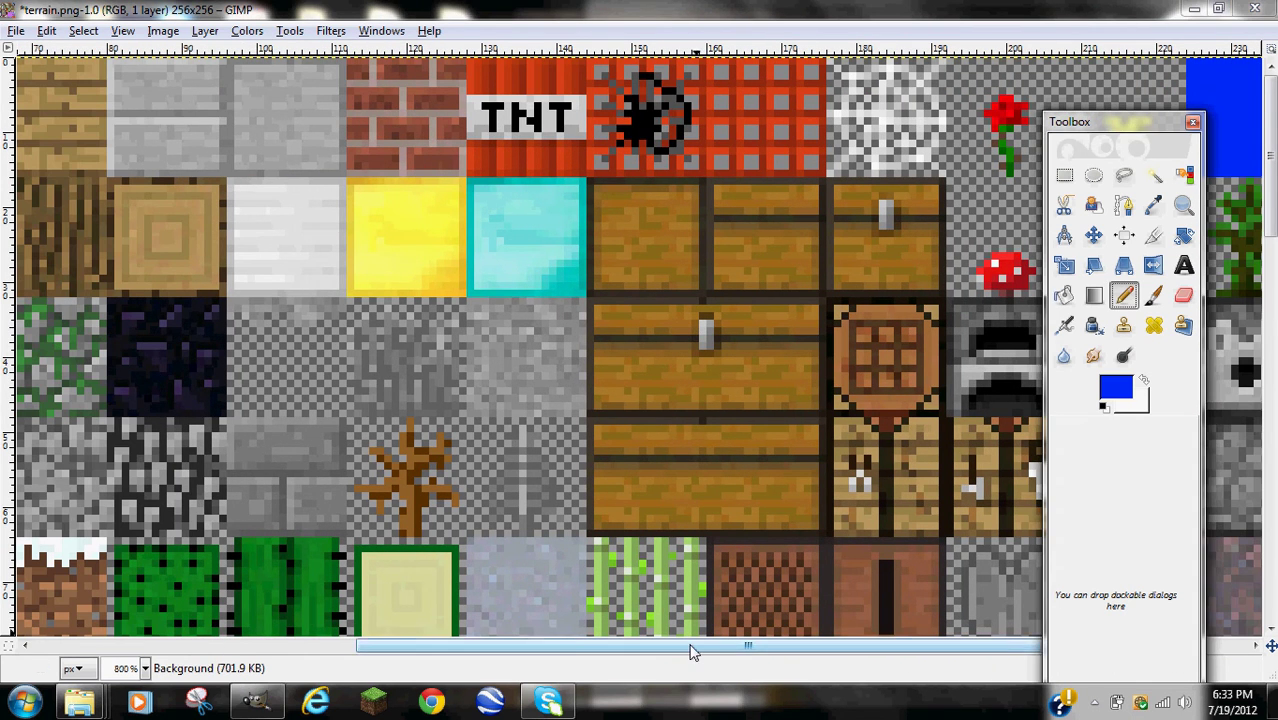
{"action": "left_click_drag", "start_coordinate": [720, 646], "coordinate": [285, 685]}
{"action": "scroll", "coordinate": [835, 490], "scroll_direction": "right", "scroll_amount": 5}
{"action": "scroll", "coordinate": [835, 490], "scroll_direction": "down", "scroll_amount": 10}
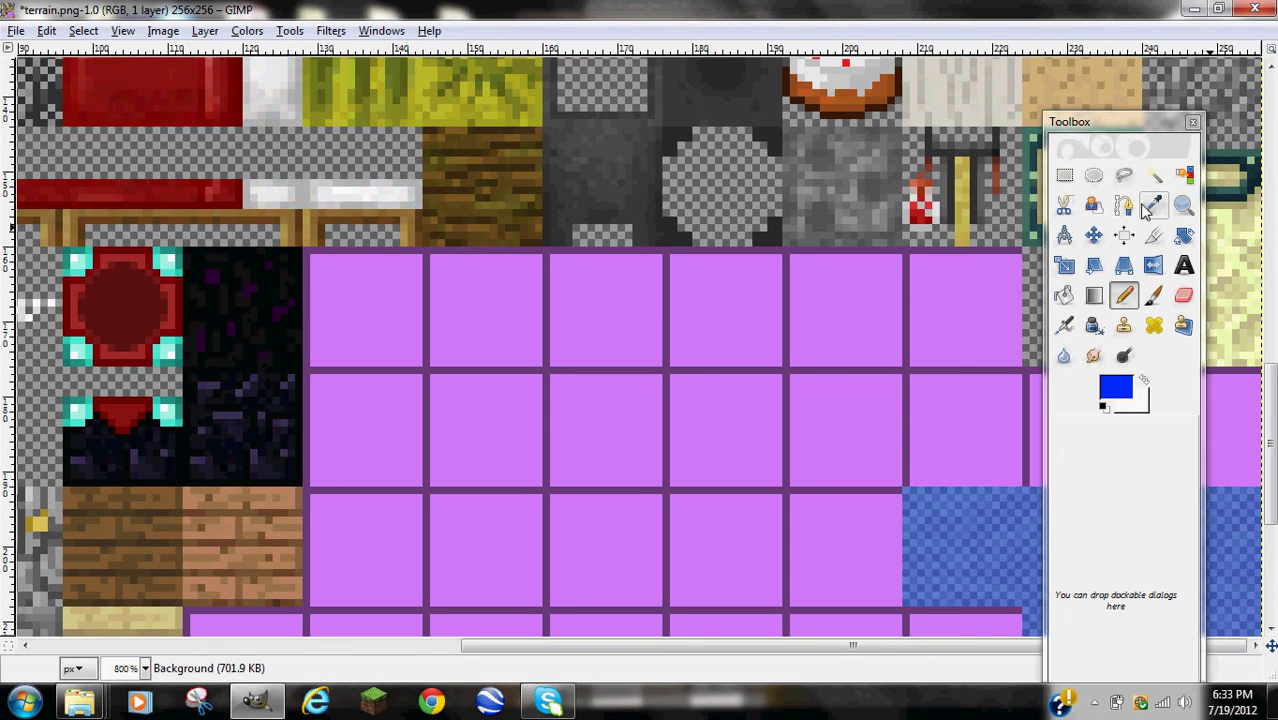
Move the tool palette out of the way and check the Pencil settings
{"action": "left_click", "coordinate": [1124, 300]}
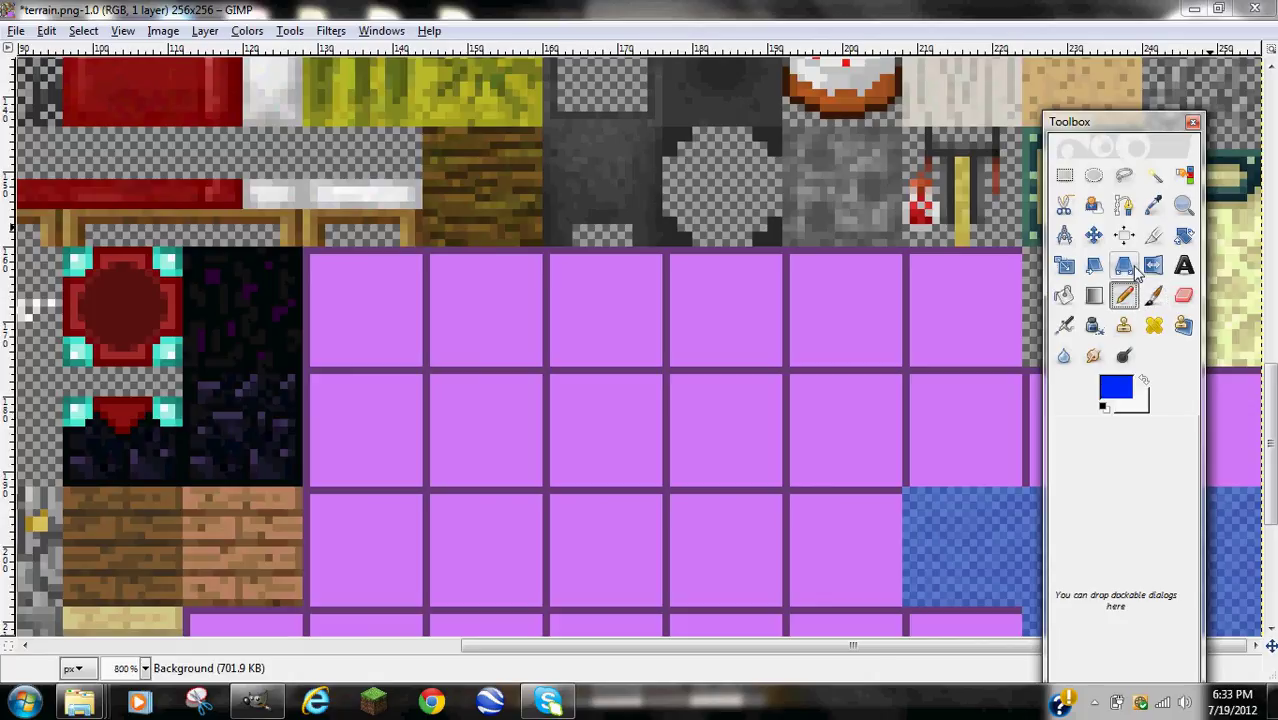
{"action": "mouse_move", "coordinate": [1125, 140]}
{"action": "left_mouse_down"}
{"action": "mouse_move", "coordinate": [690, 230]}
{"action": "mouse_move", "coordinate": [1105, 30]}
{"action": "mouse_move", "coordinate": [390, 252]}
{"action": "mouse_move", "coordinate": [297, 196]}
{"action": "mouse_move", "coordinate": [1119, 88]}
{"action": "mouse_move", "coordinate": [1086, 88]}
{"action": "left_mouse_up"}
{"action": "double_click", "coordinate": [1105, 187]}
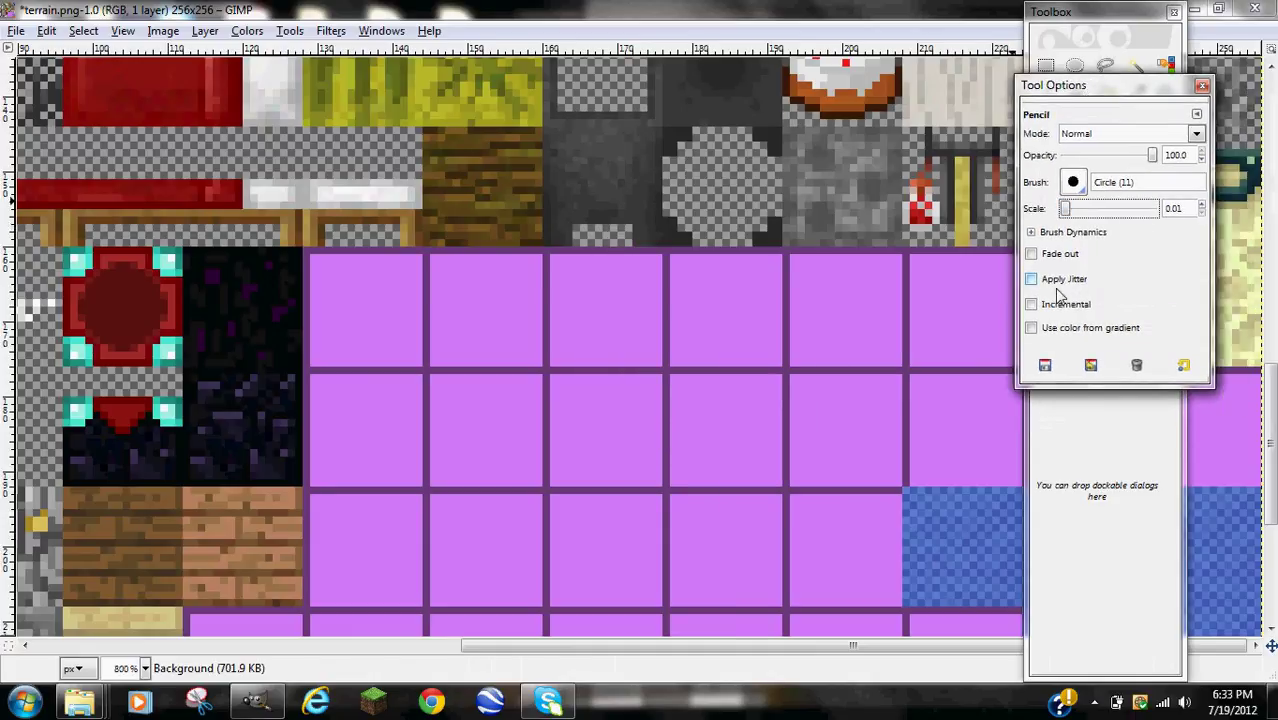
{"action": "left_click", "coordinate": [1202, 88]}
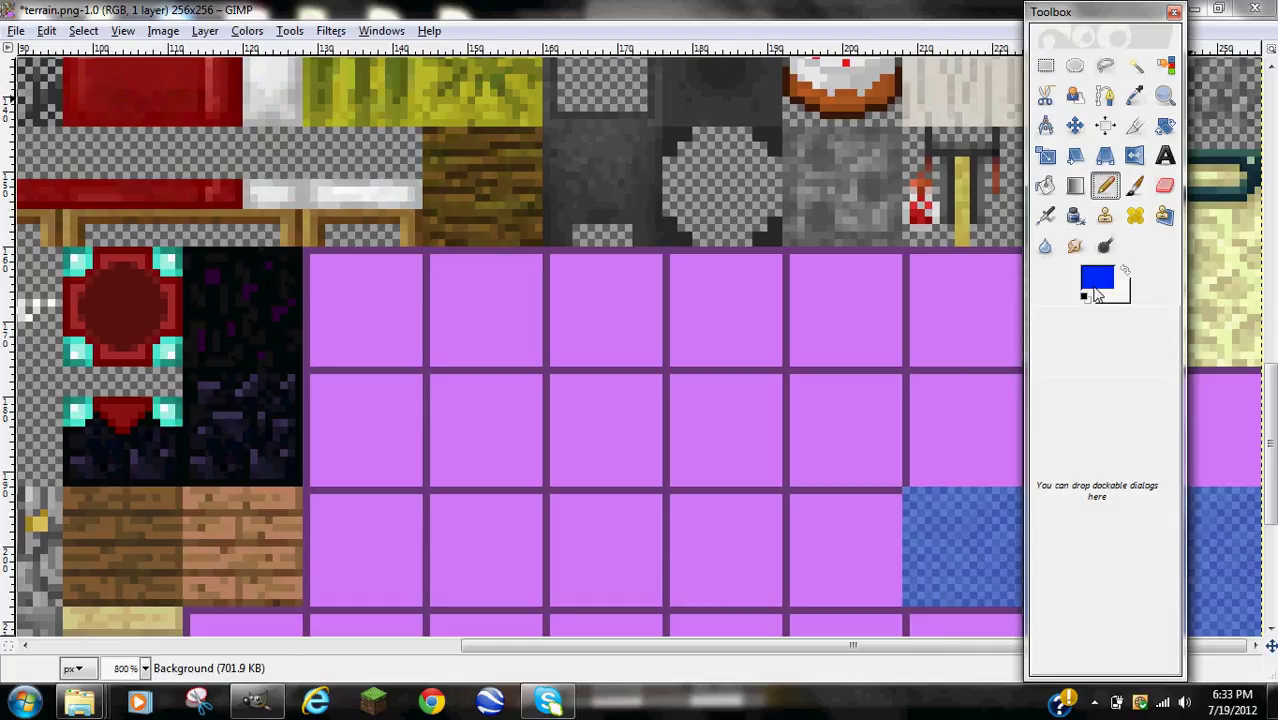
Change the foreground colour from blue to dark olive, HTML 454900
{"action": "left_click", "coordinate": [1096, 282]}
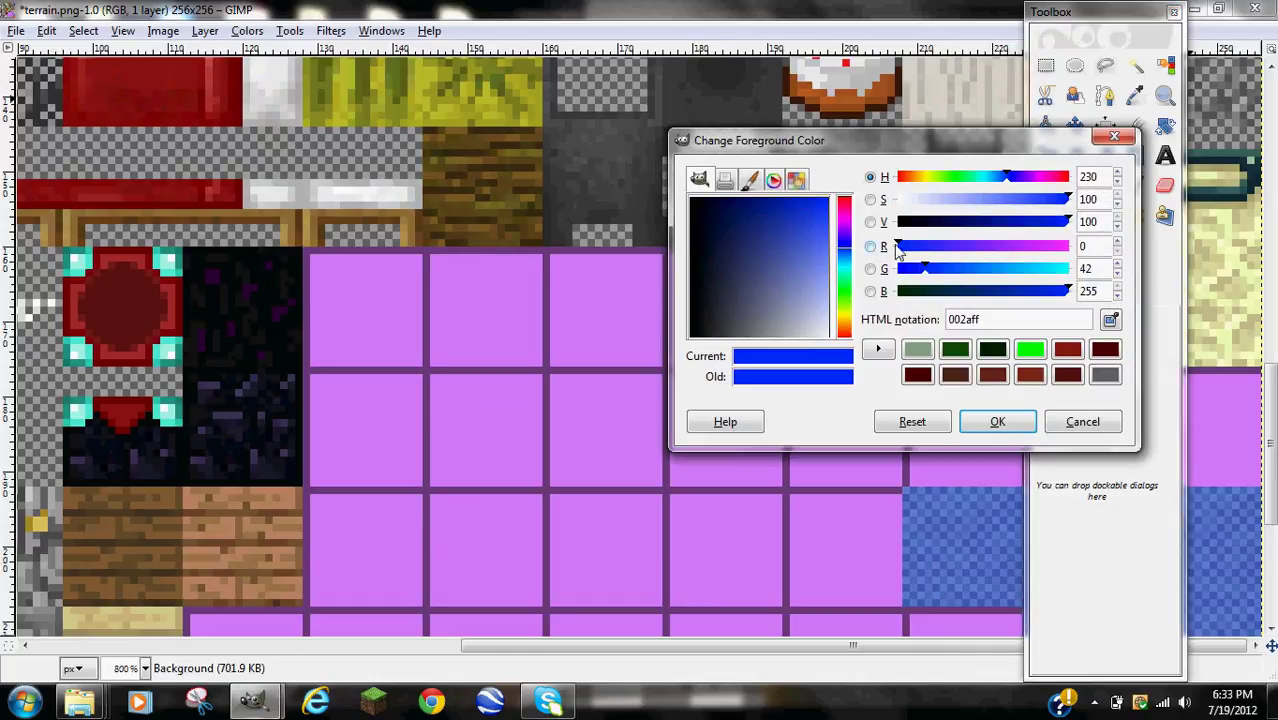
{"action": "left_click_drag", "start_coordinate": [799, 153], "coordinate": [725, 135]}
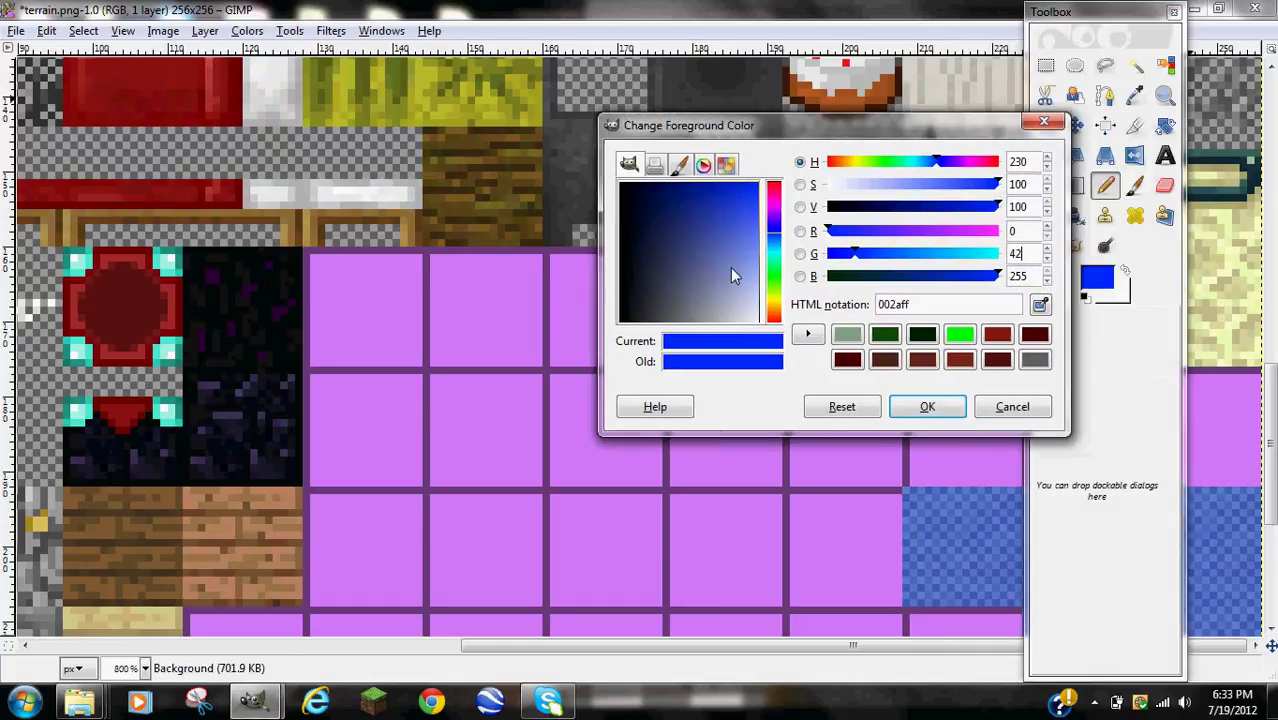
{"action": "left_click_drag", "start_coordinate": [730, 275], "coordinate": [700, 255]}
{"action": "left_click_drag", "start_coordinate": [775, 240], "coordinate": [768, 300]}
{"action": "left_click_drag", "start_coordinate": [700, 203], "coordinate": [654, 193]}
{"action": "left_click", "coordinate": [927, 406]}
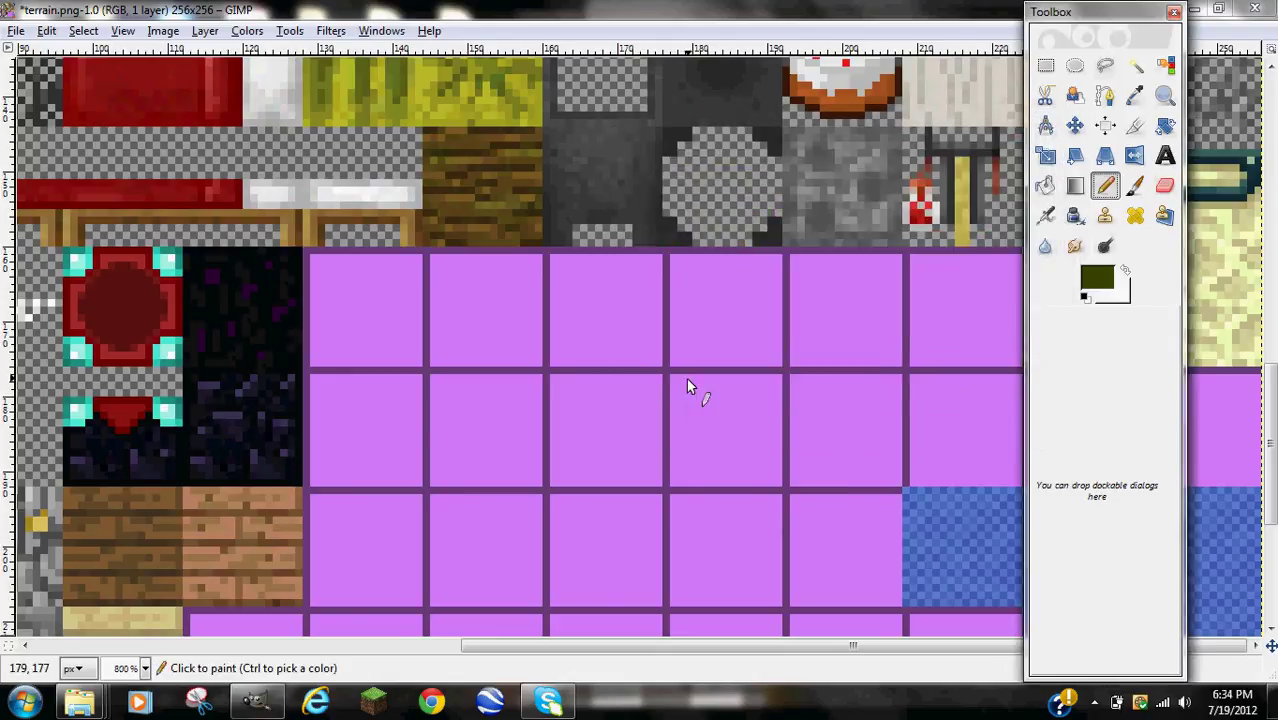
Test dark olive scribbles across the purple tiles and undo them
{"action": "mouse_move", "coordinate": [483, 378]}
{"action": "left_mouse_down"}
{"action": "mouse_move", "coordinate": [787, 408]}
{"action": "mouse_move", "coordinate": [679, 502]}
{"action": "mouse_move", "coordinate": [545, 486]}
{"action": "left_mouse_up"}
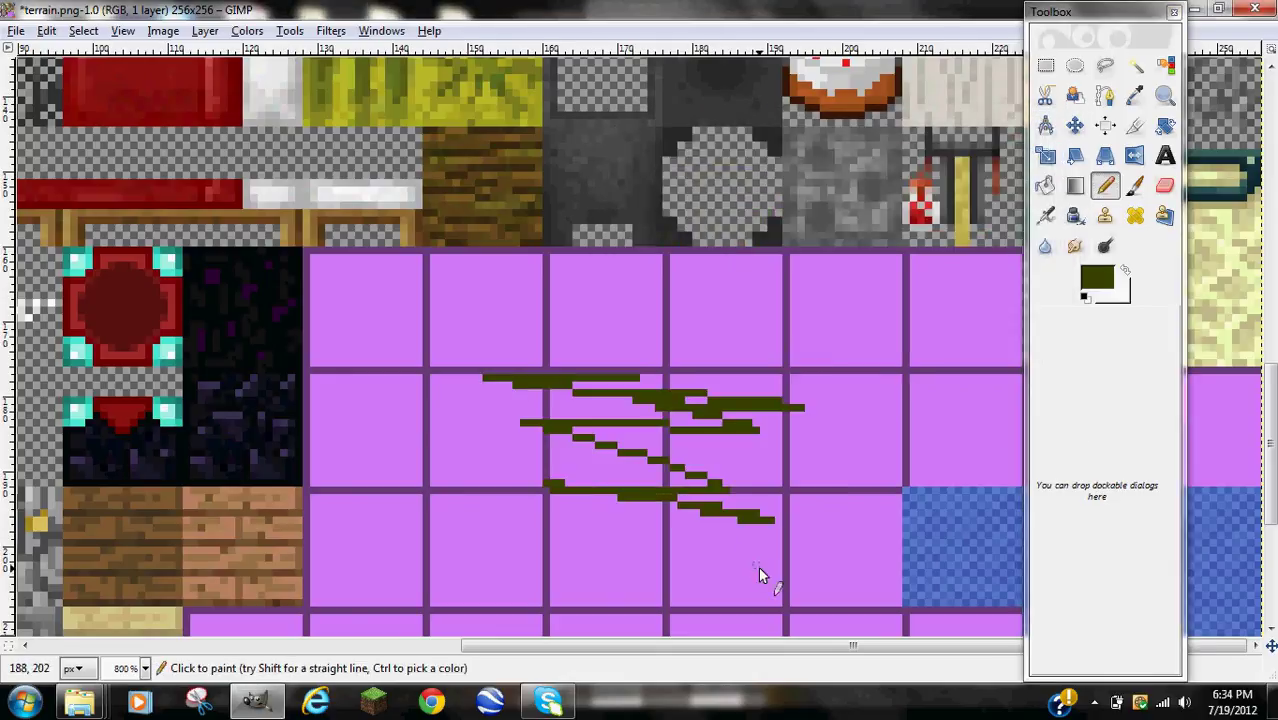
{"action": "key", "text": "ctrl+z"}
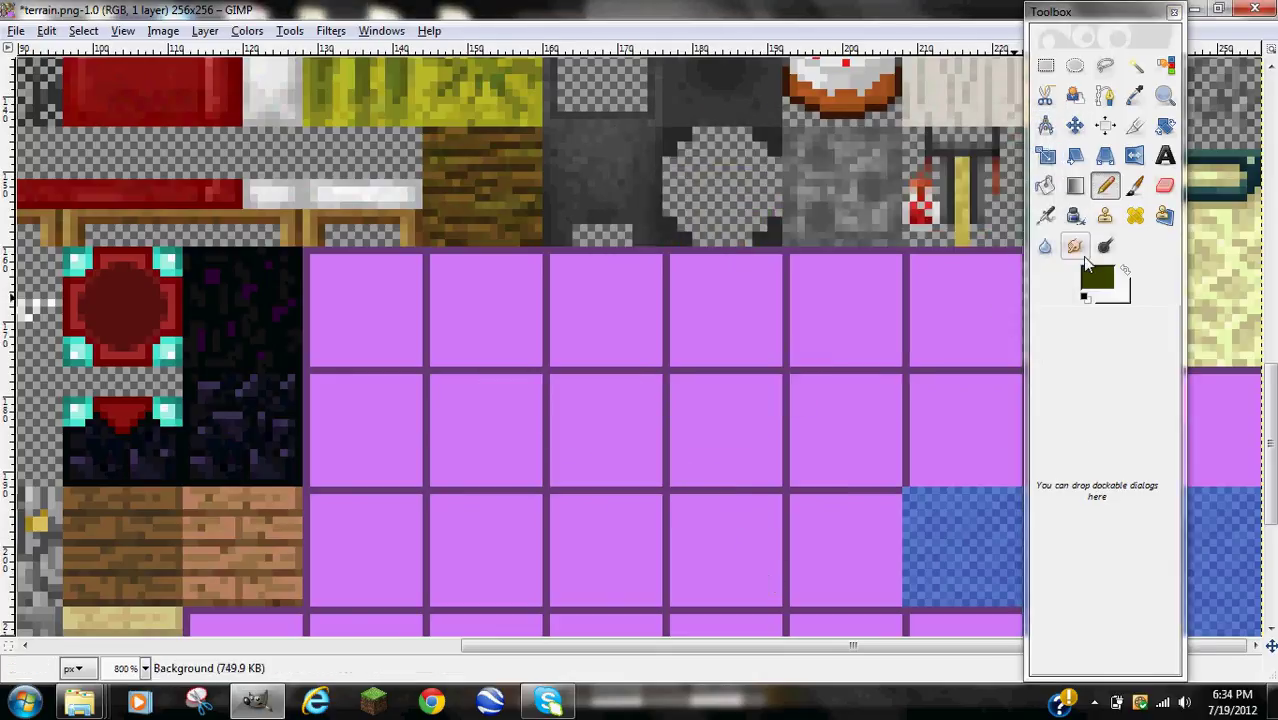
{"action": "scroll", "coordinate": [572, 314], "scroll_direction": "up", "scroll_amount": 10}
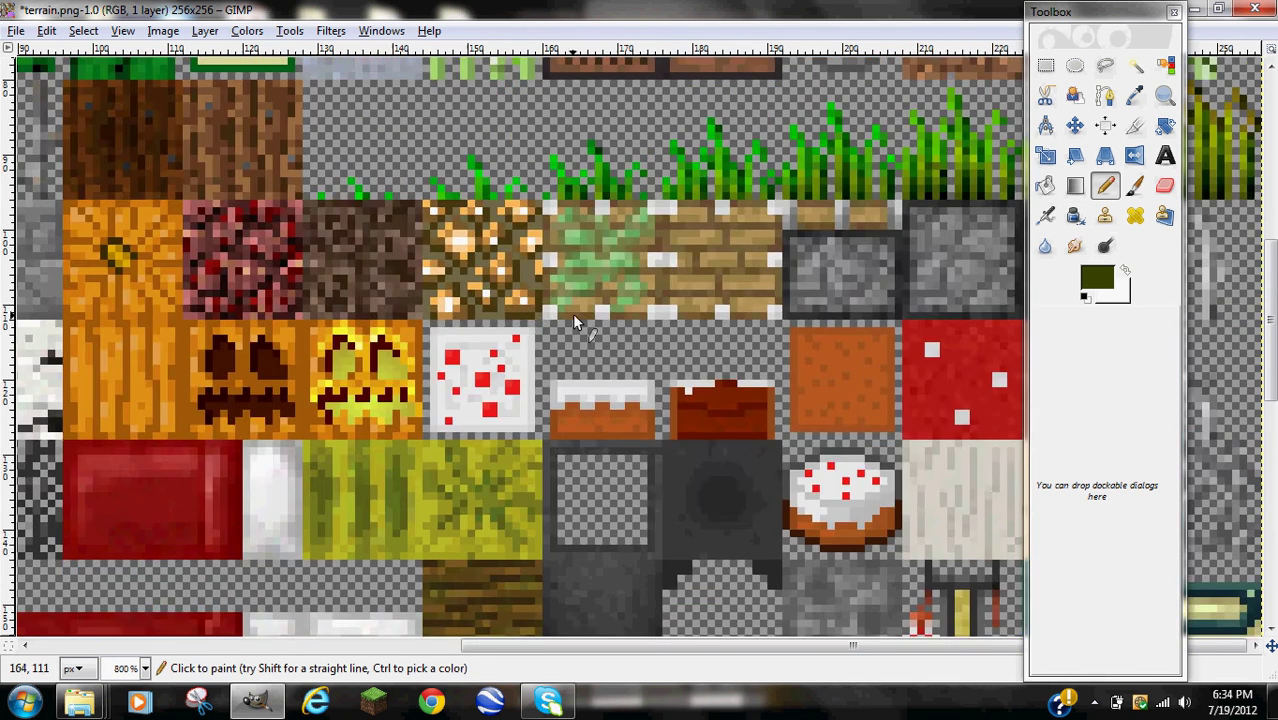
{"action": "scroll", "coordinate": [512, 298], "scroll_direction": "down", "scroll_amount": 5}
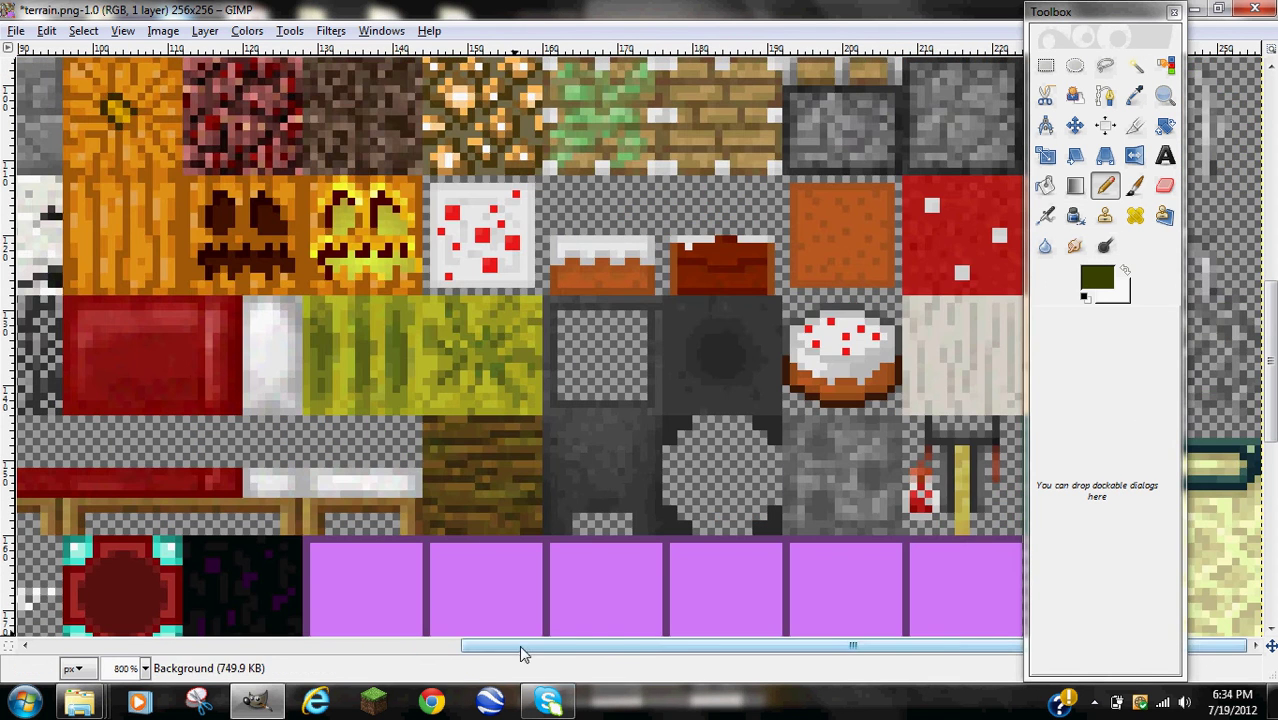
{"action": "left_click_drag", "start_coordinate": [519, 645], "coordinate": [324, 618]}
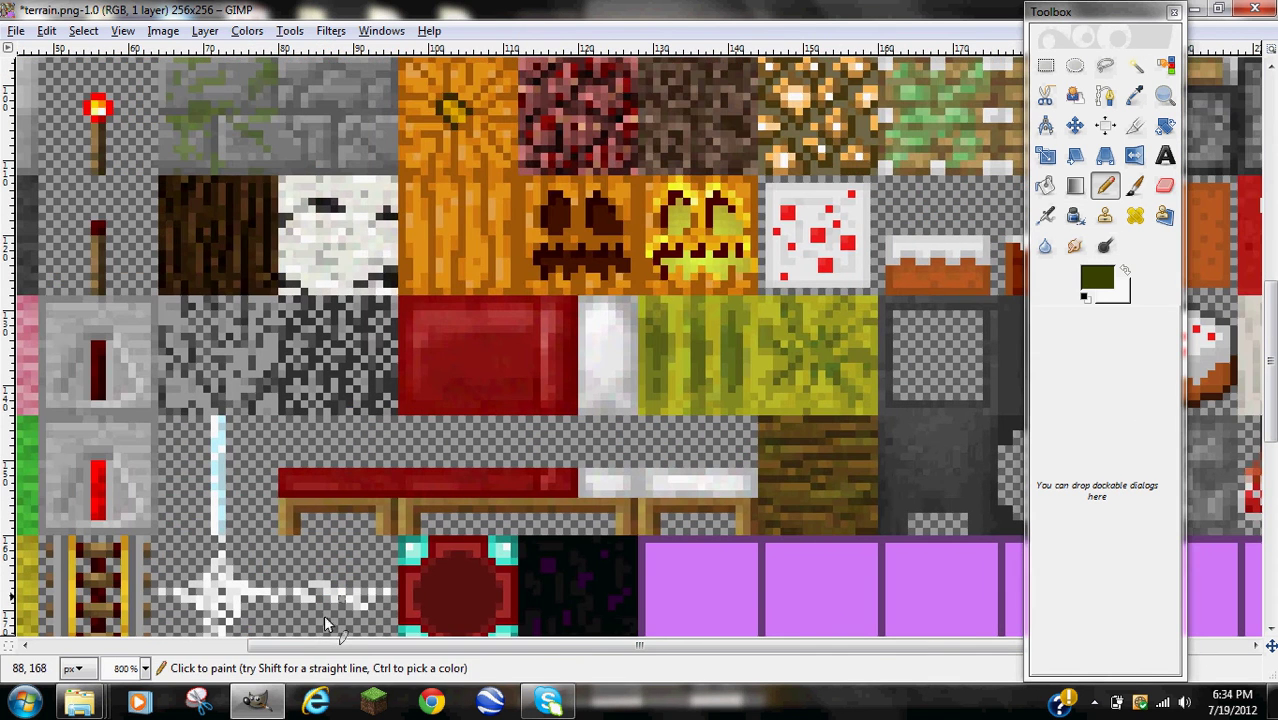
Switch to the Smudge tool with its brush scale set to 0.01
{"action": "left_click", "coordinate": [1077, 247]}
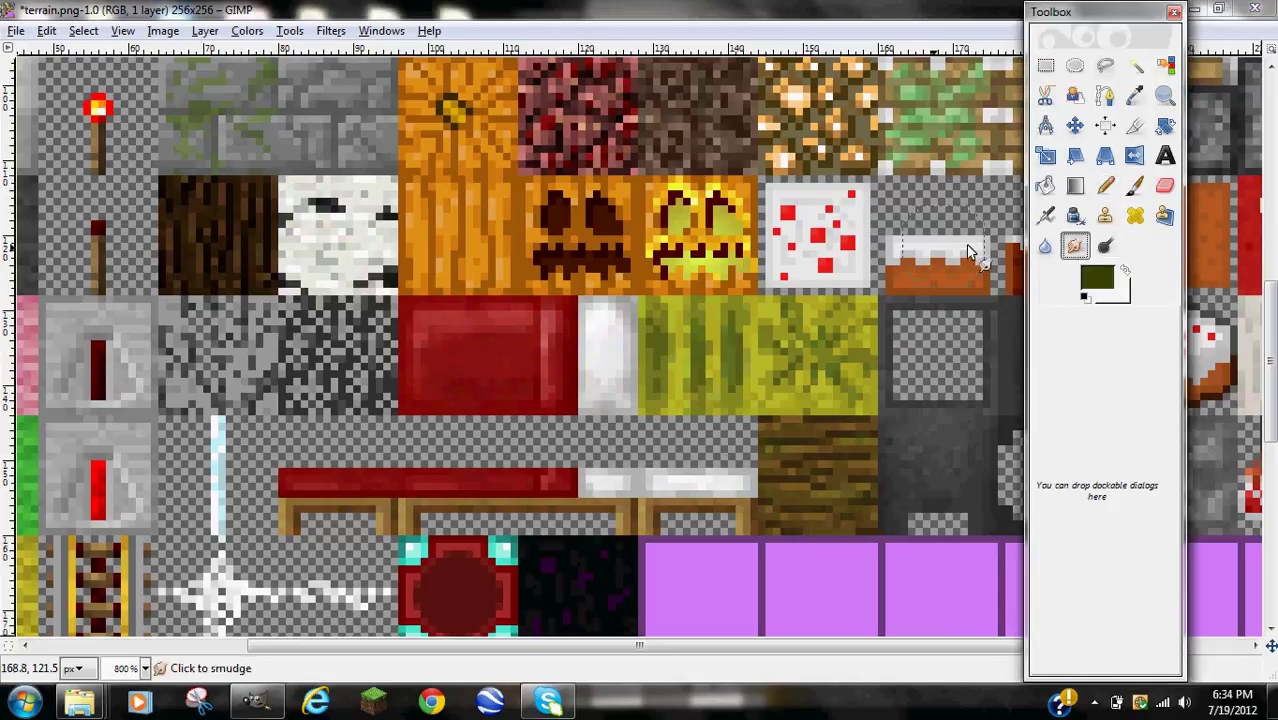
{"action": "double_click", "coordinate": [1076, 247]}
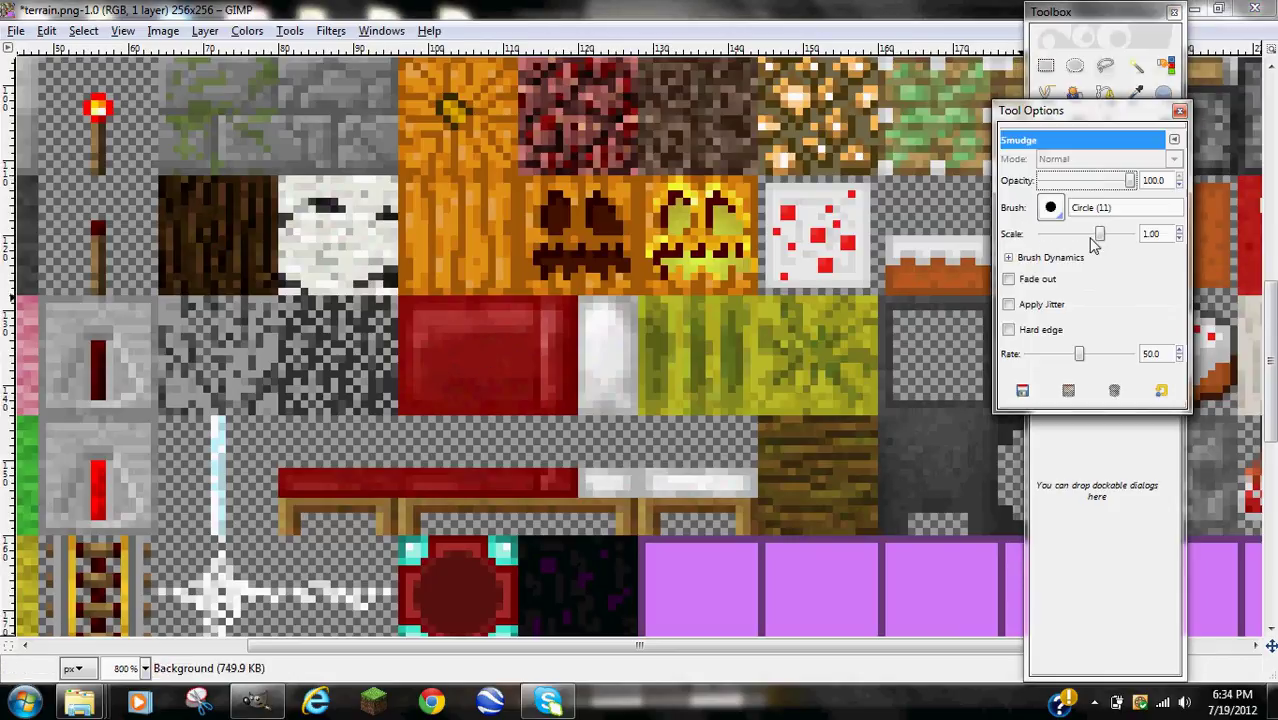
{"action": "left_click_drag", "start_coordinate": [1091, 240], "coordinate": [1020, 238]}
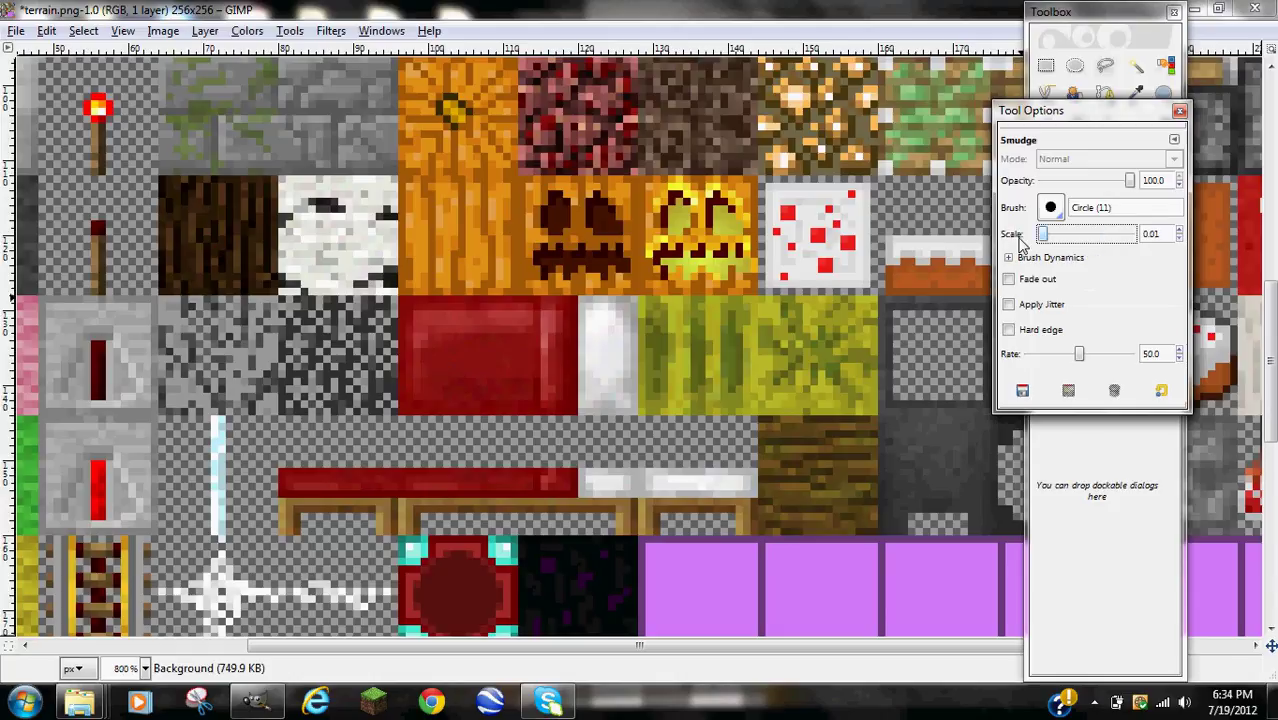
{"action": "left_click", "coordinate": [1179, 112]}
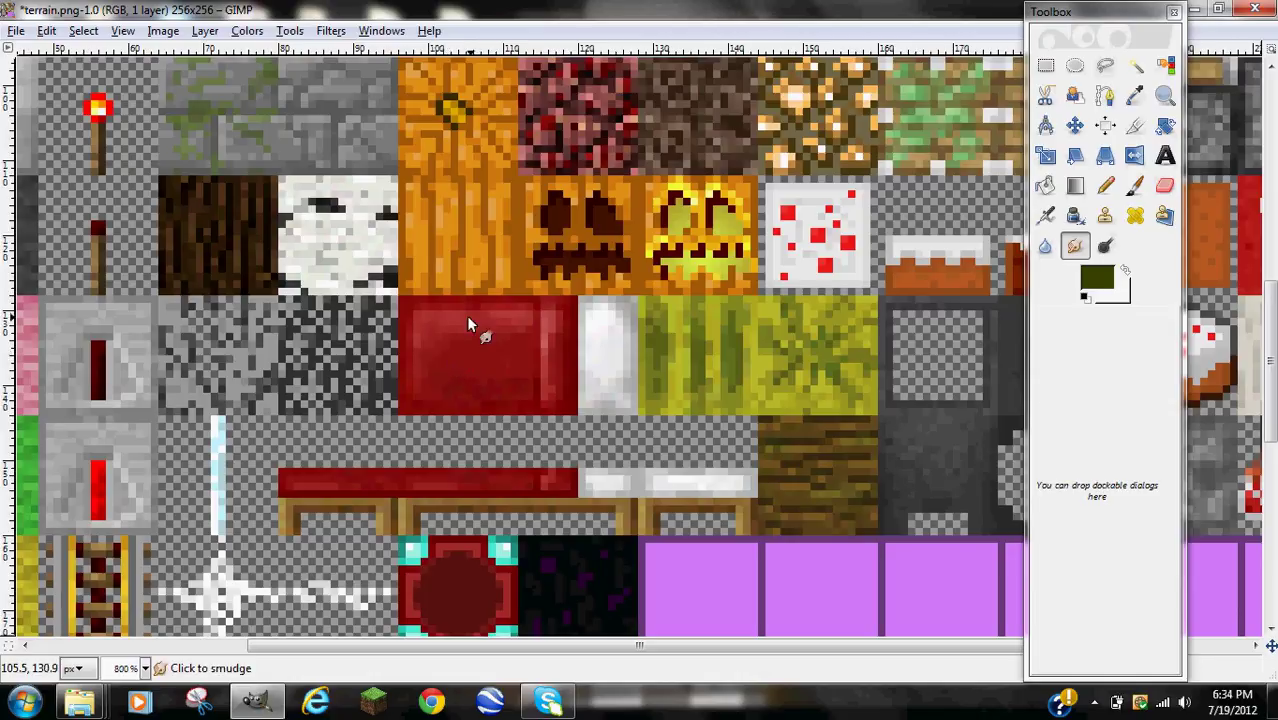
Smudge the red and white tiles as a test, then undo the smudging
{"action": "left_click", "coordinate": [448, 340]}
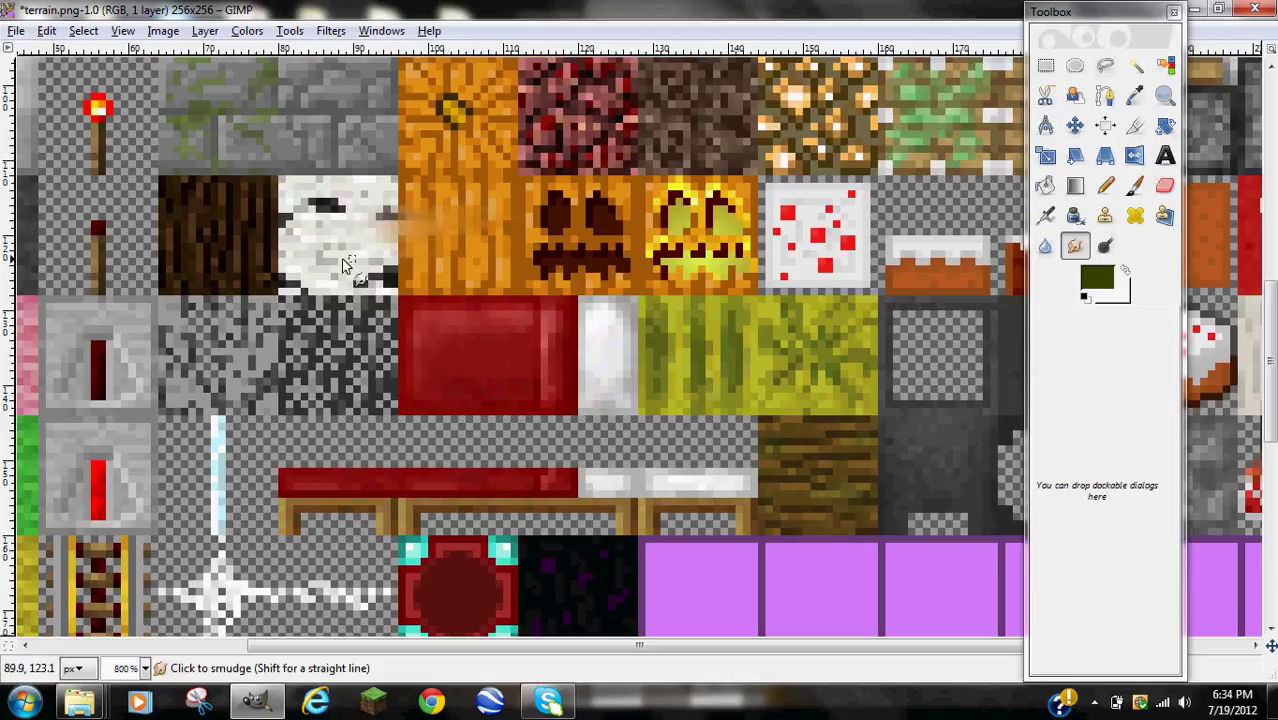
{"action": "mouse_move", "coordinate": [323, 250]}
{"action": "left_mouse_down"}
{"action": "mouse_move", "coordinate": [501, 220]}
{"action": "mouse_move", "coordinate": [580, 234]}
{"action": "mouse_move", "coordinate": [176, 195]}
{"action": "mouse_move", "coordinate": [331, 216]}
{"action": "mouse_move", "coordinate": [322, 237]}
{"action": "mouse_move", "coordinate": [167, 247]}
{"action": "mouse_move", "coordinate": [131, 265]}
{"action": "mouse_move", "coordinate": [318, 265]}
{"action": "mouse_move", "coordinate": [43, 242]}
{"action": "mouse_move", "coordinate": [257, 245]}
{"action": "mouse_move", "coordinate": [38, 235]}
{"action": "mouse_move", "coordinate": [165, 203]}
{"action": "mouse_move", "coordinate": [522, 240]}
{"action": "left_mouse_up"}
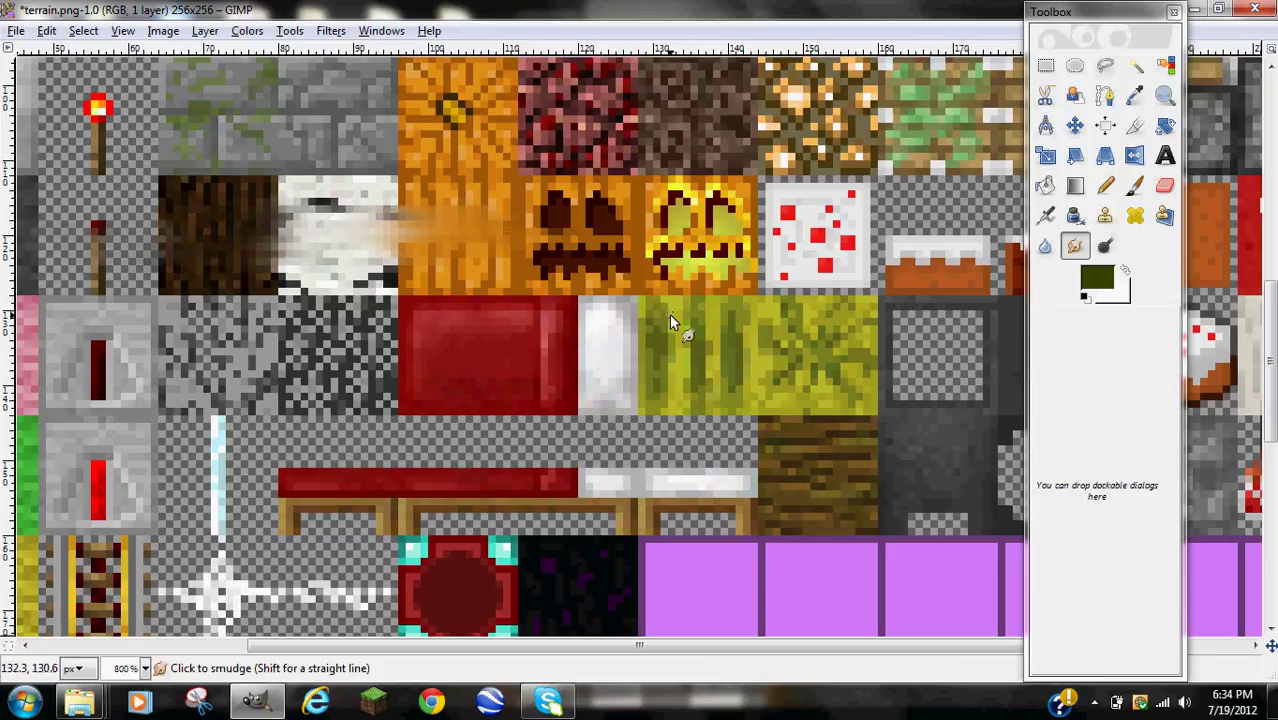
{"action": "key", "text": "ctrl+z"}
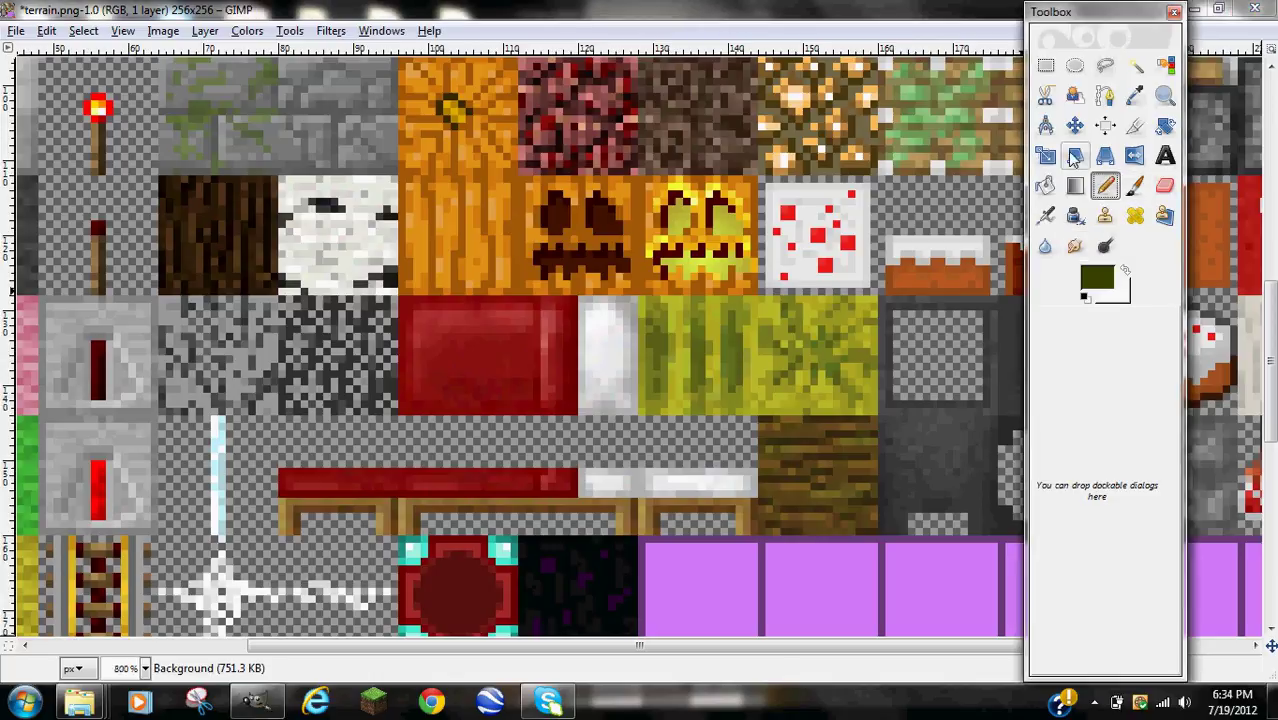
Select the 16 x 16 dark bark tile and copy it to the clipboard
{"action": "key", "text": "r"}
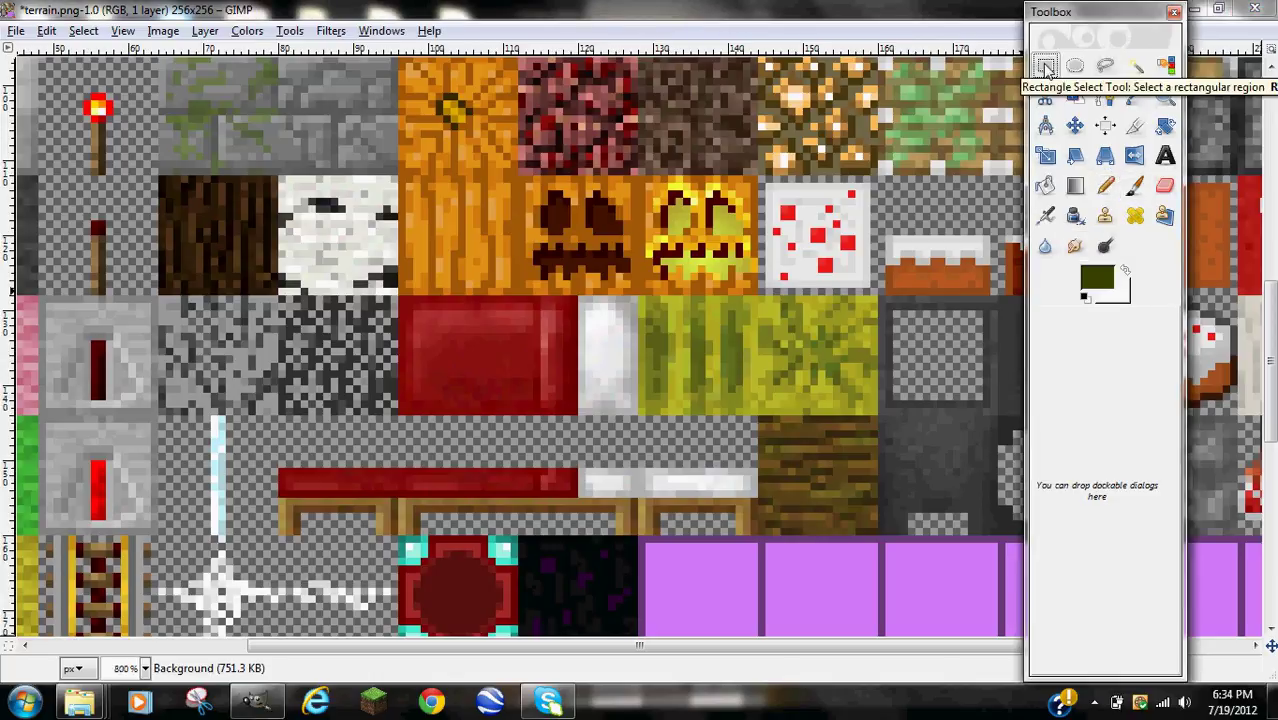
{"action": "scroll", "coordinate": [527, 380], "scroll_direction": "up", "scroll_amount": 2}
{"action": "scroll", "coordinate": [579, 502], "scroll_direction": "up", "scroll_amount": 4}
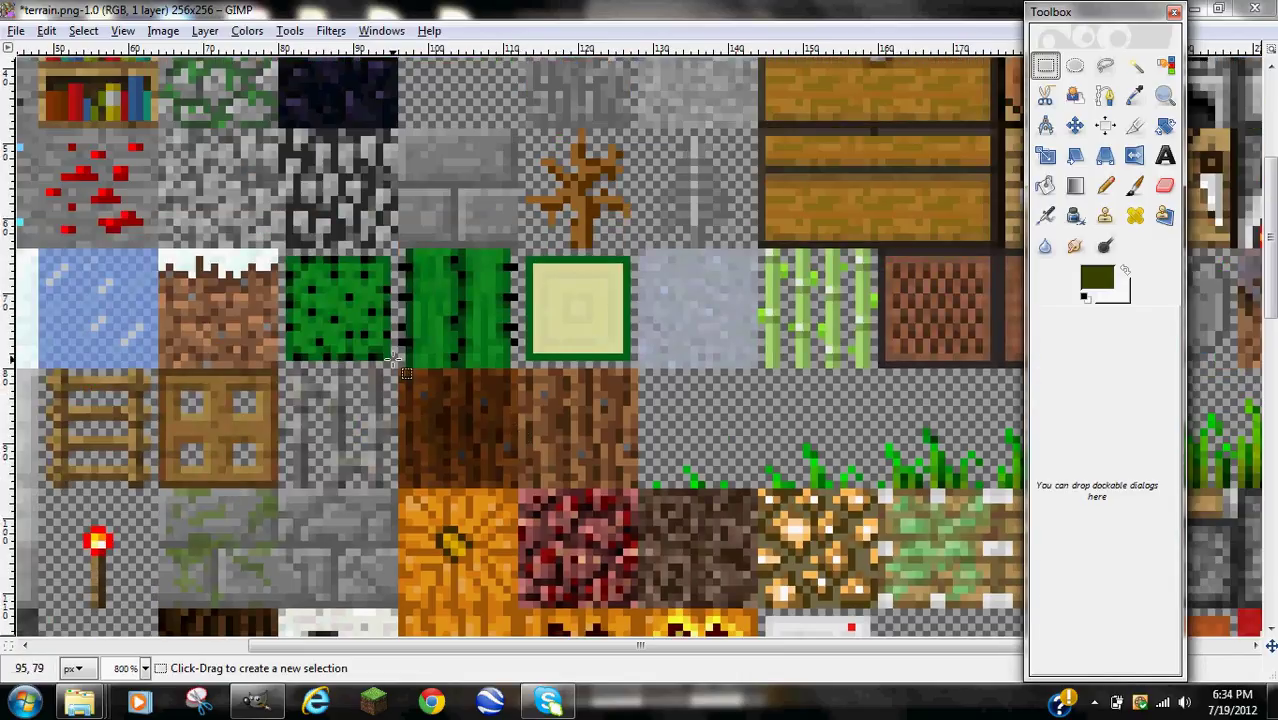
{"action": "left_click_drag", "start_coordinate": [398, 370], "coordinate": [518, 491]}
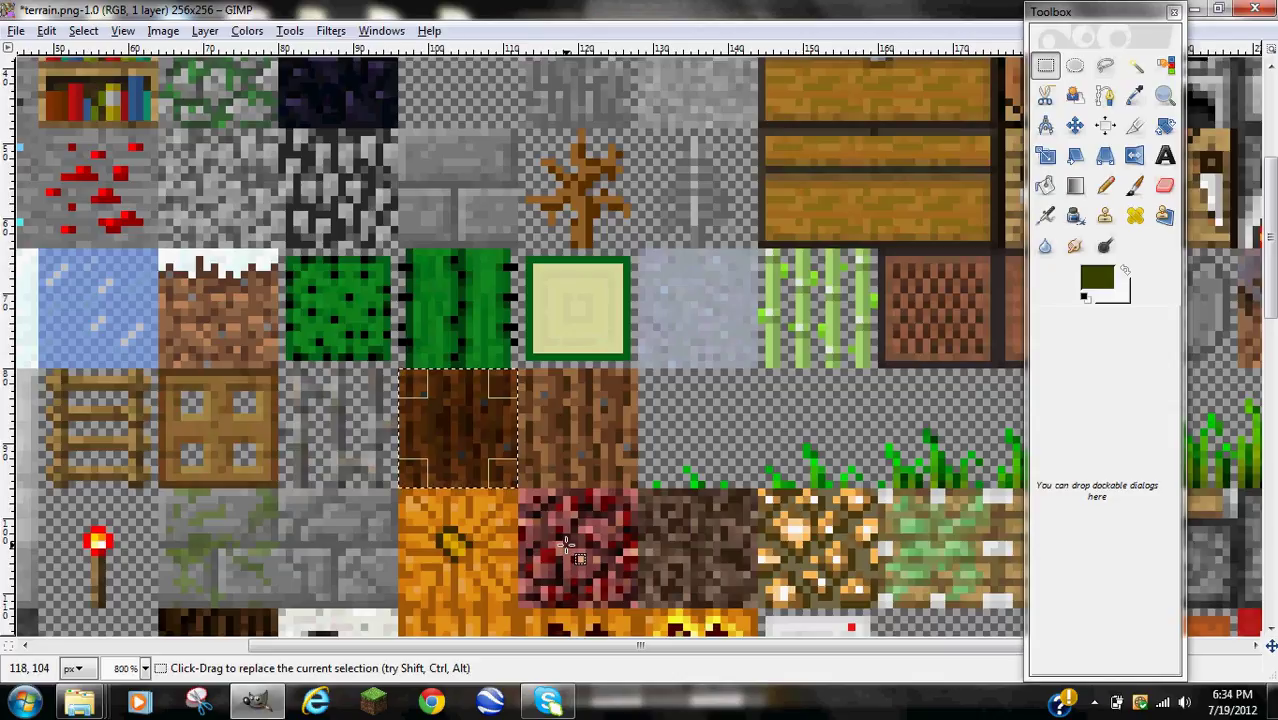
{"action": "right_click", "coordinate": [465, 423]}
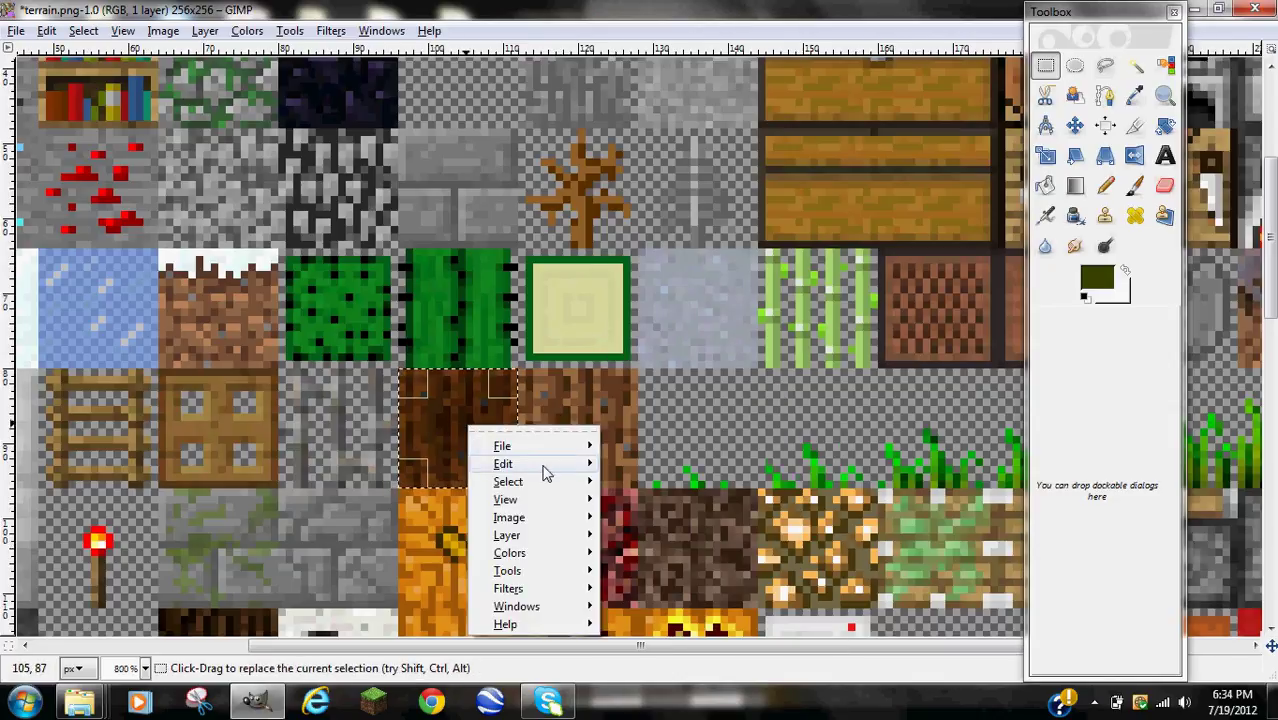
{"action": "mouse_move", "coordinate": [503, 463]}
{"action": "left_click", "coordinate": [667, 391]}
Trial-paste the bark tile into the empty space beside it, then discard the paste
{"action": "left_click_drag", "start_coordinate": [698, 392], "coordinate": [768, 432]}
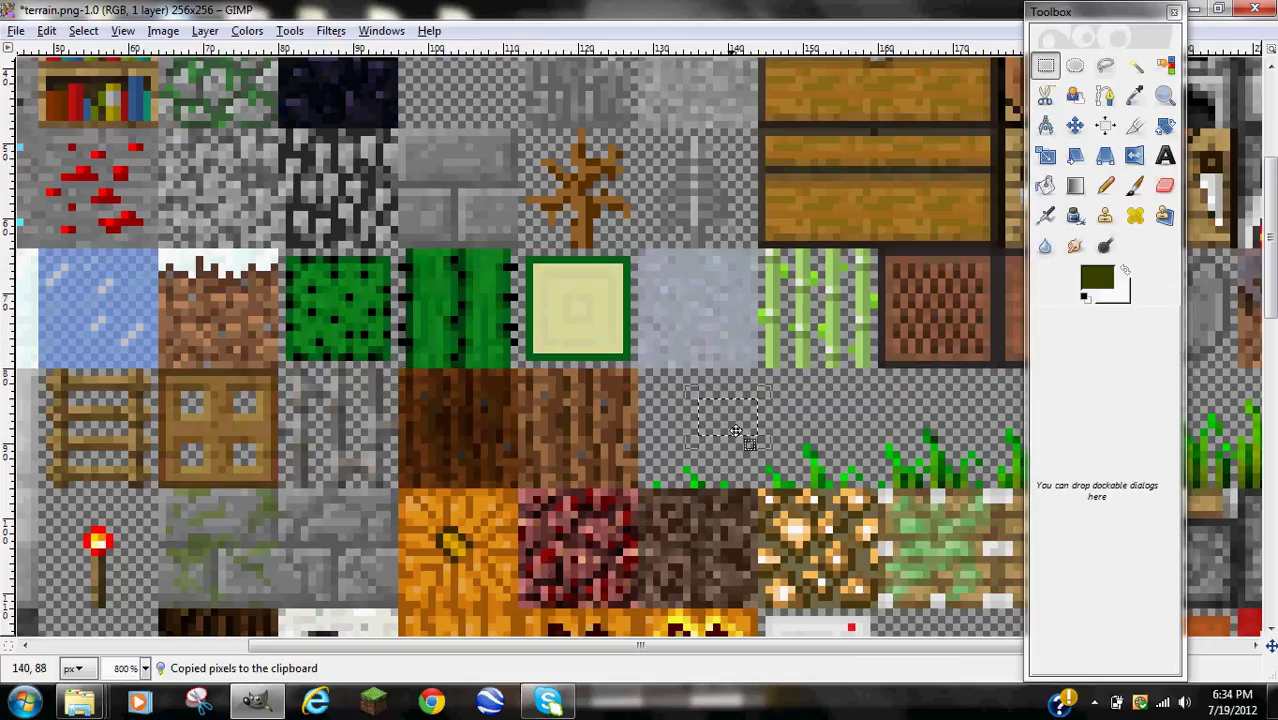
{"action": "right_click", "coordinate": [727, 430]}
{"action": "mouse_move", "coordinate": [770, 460]}
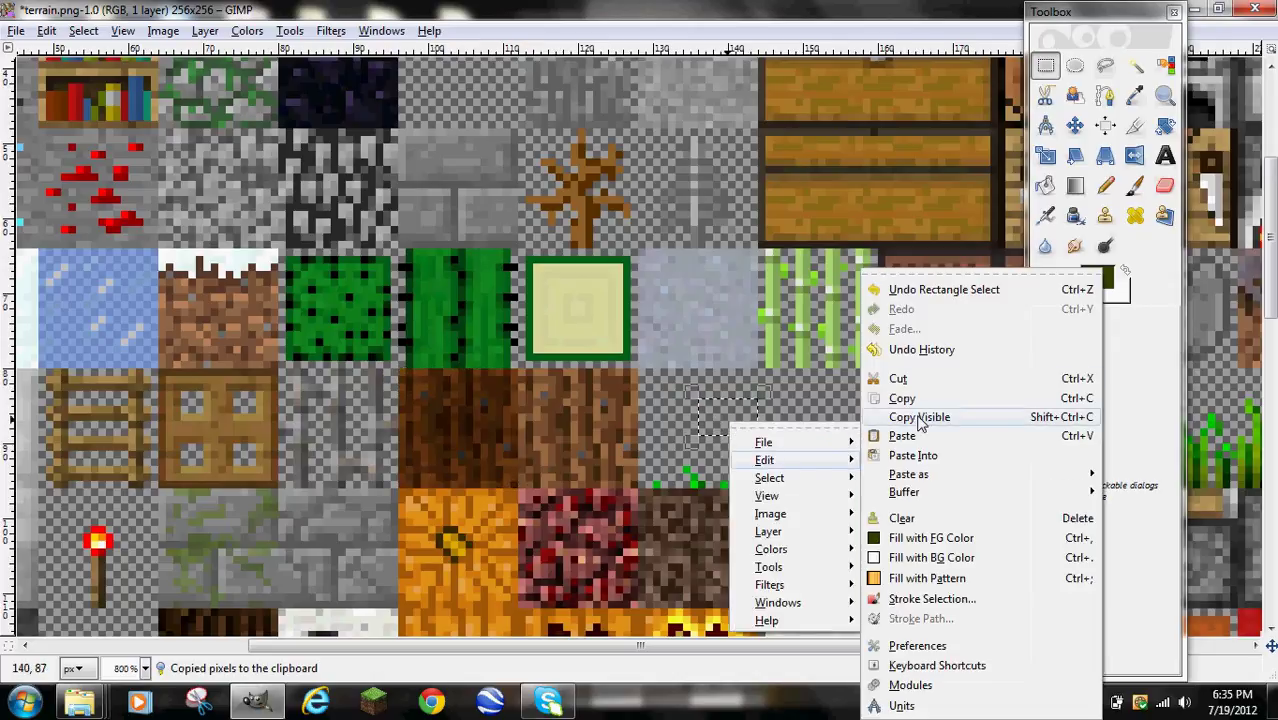
{"action": "left_click", "coordinate": [880, 436]}
{"action": "left_click_drag", "start_coordinate": [731, 427], "coordinate": [705, 465]}
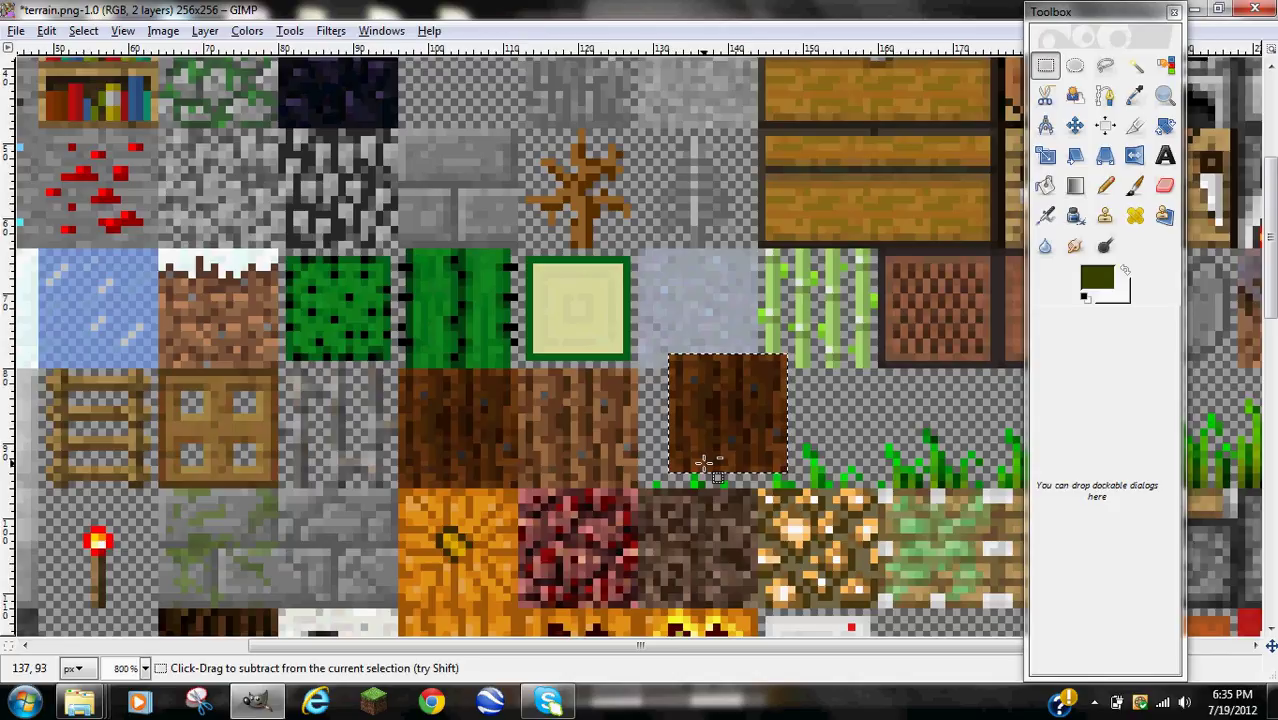
{"action": "key", "text": "ctrl+z"}
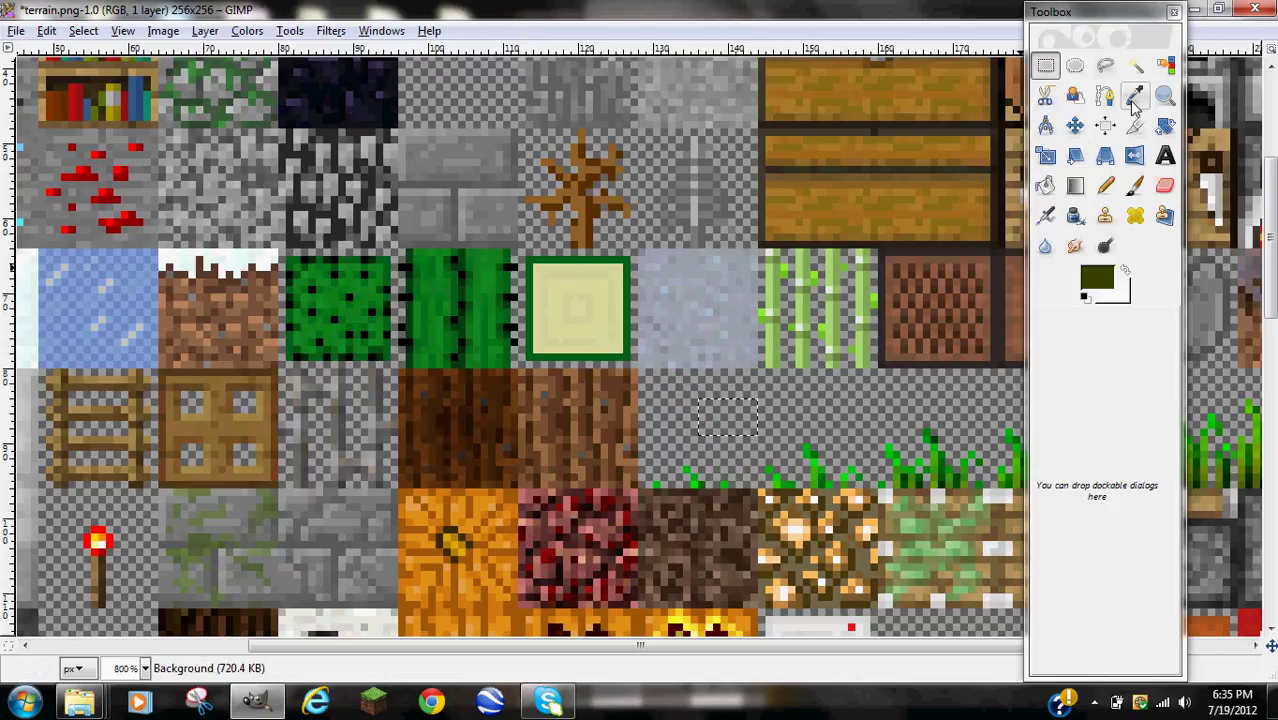
Deselect, then with the Pencil sample light green from the sugar-cane tile and undo test strokes
{"action": "left_click", "coordinate": [760, 350]}
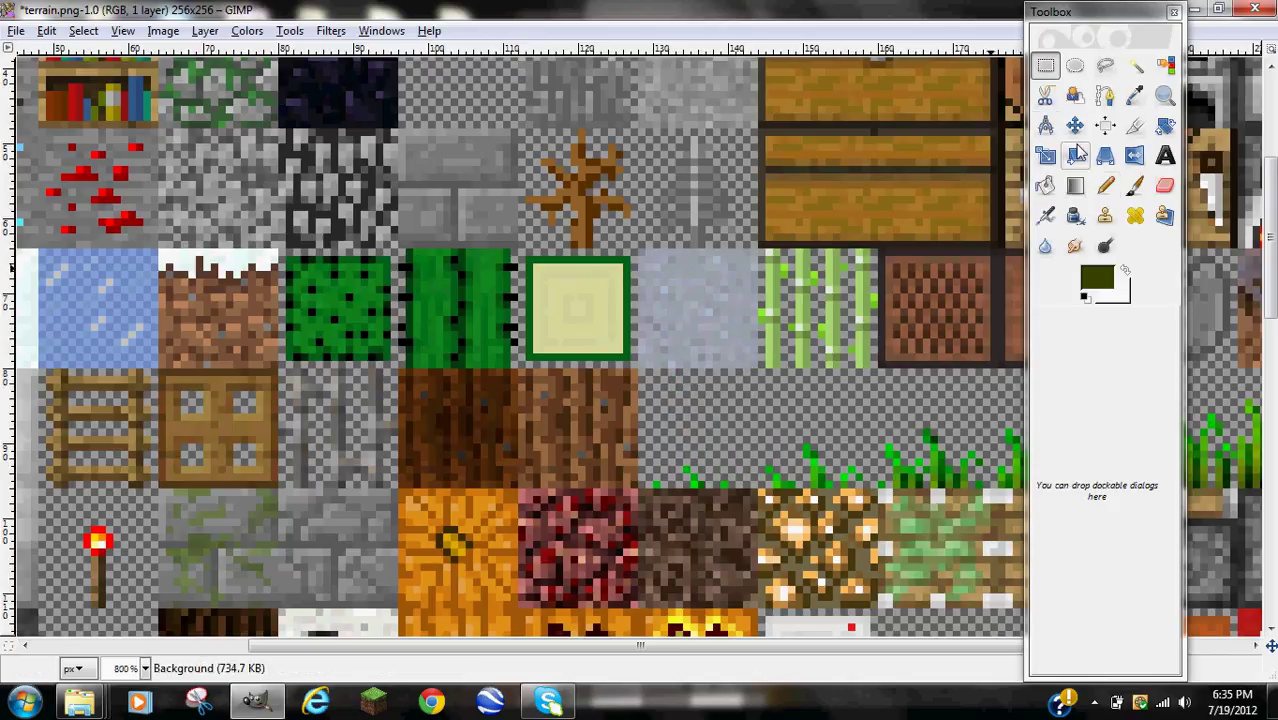
{"action": "left_click", "coordinate": [1105, 185]}
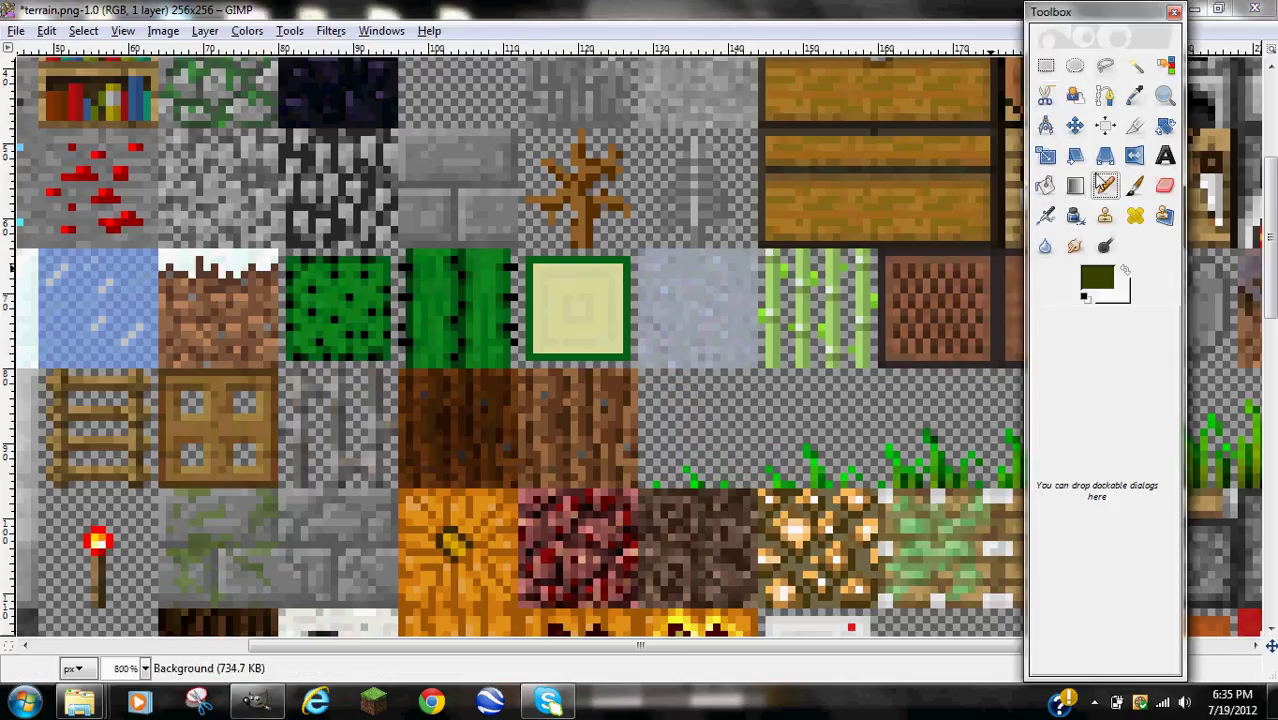
{"action": "left_click", "coordinate": [1135, 95]}
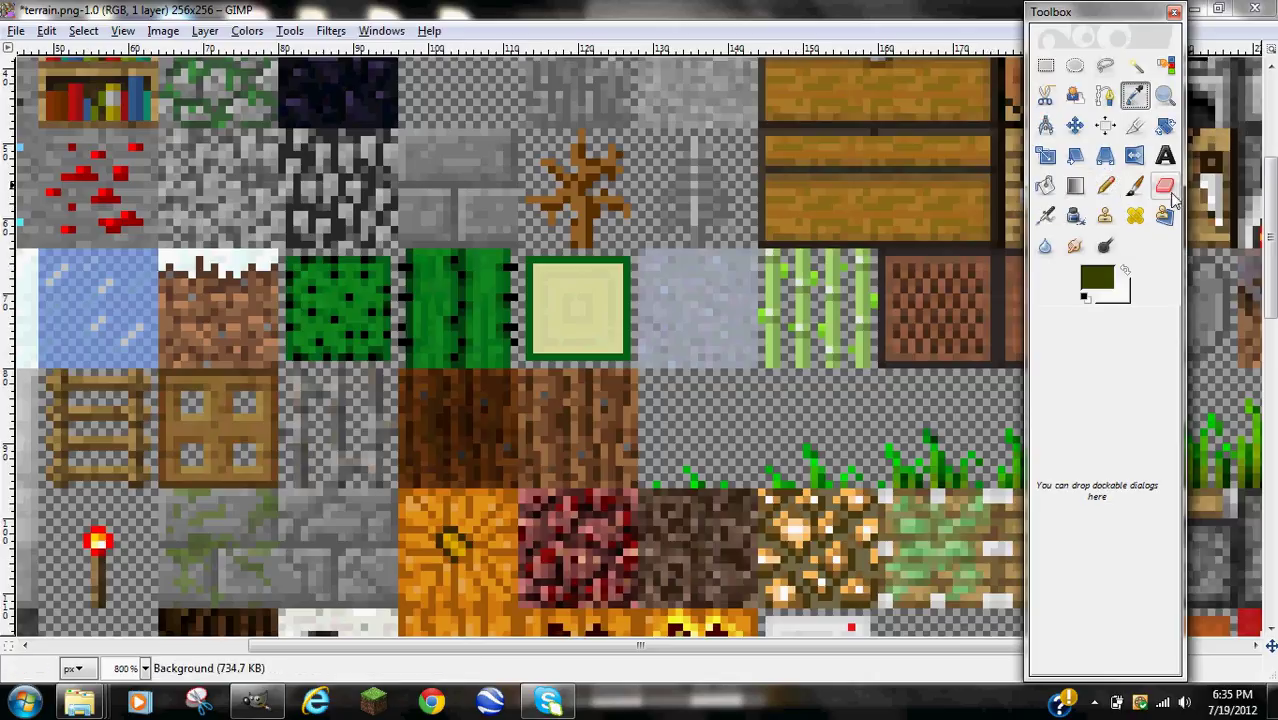
{"action": "left_click", "coordinate": [1105, 185]}
{"action": "key", "text": "ctrl"}
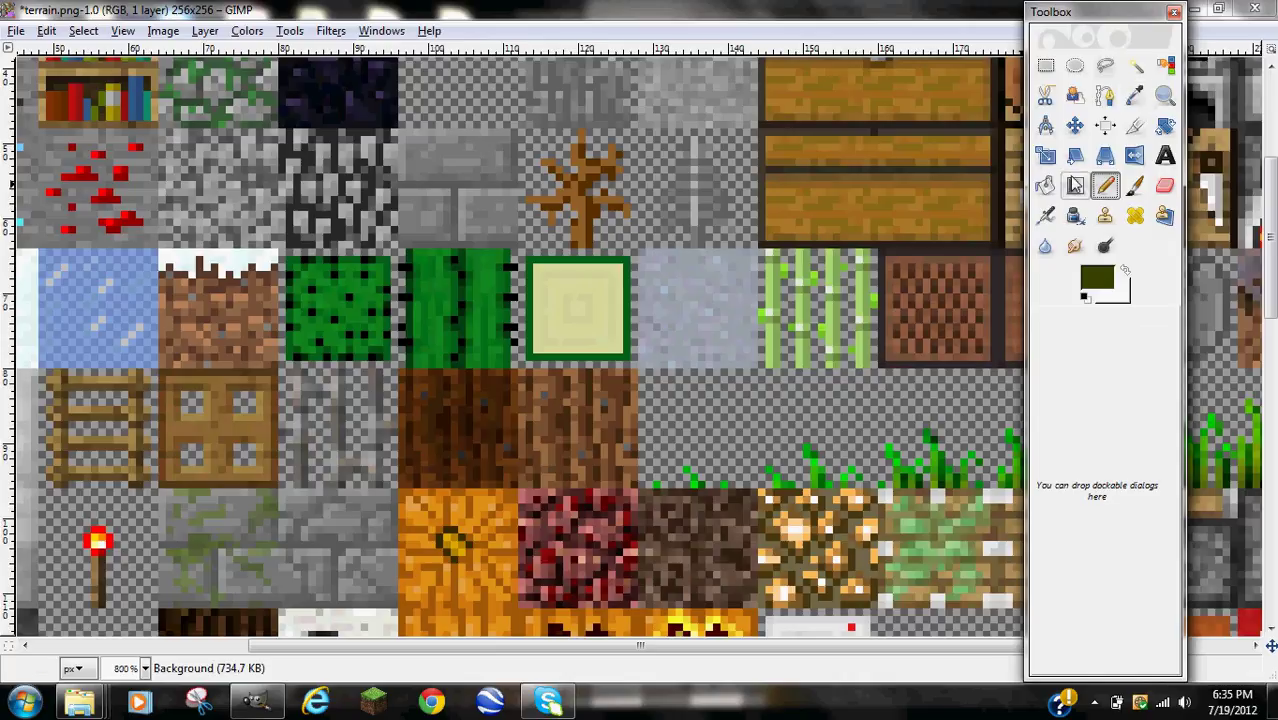
{"action": "left_click", "coordinate": [879, 178], "text": "ctrl"}
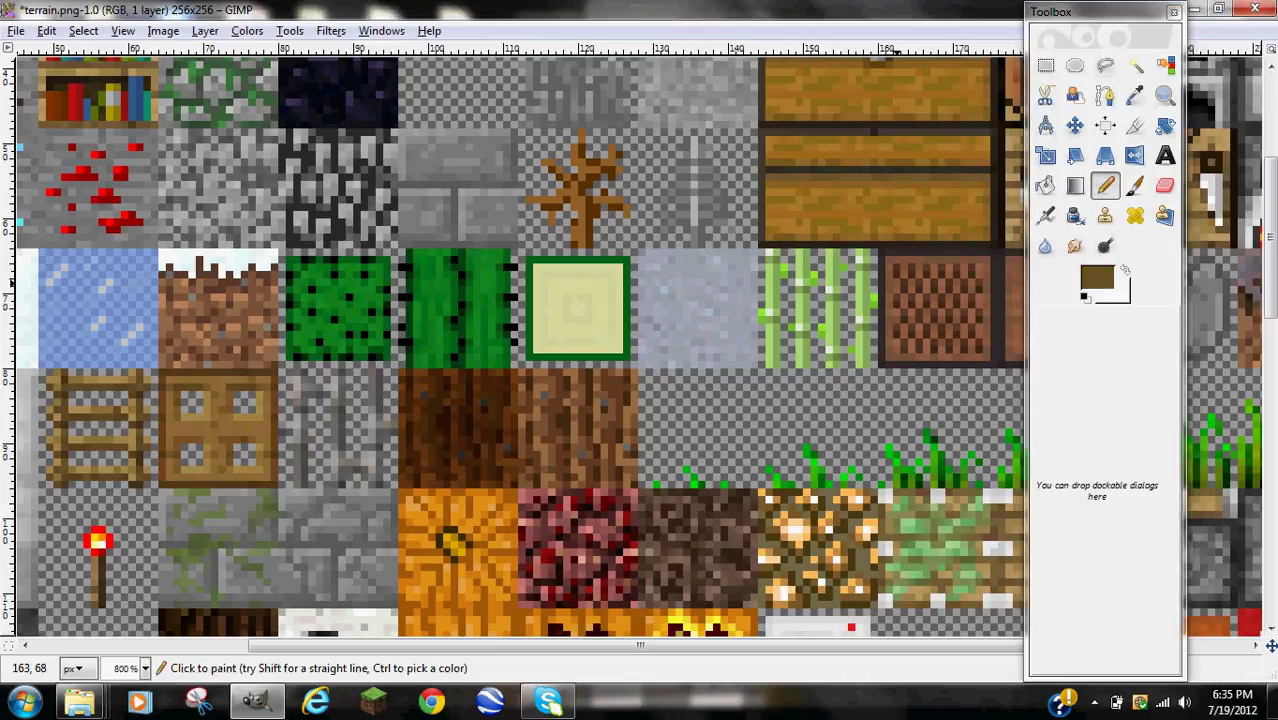
{"action": "left_click", "coordinate": [864, 266], "text": "ctrl"}
{"action": "left_click", "coordinate": [842, 256], "text": "ctrl"}
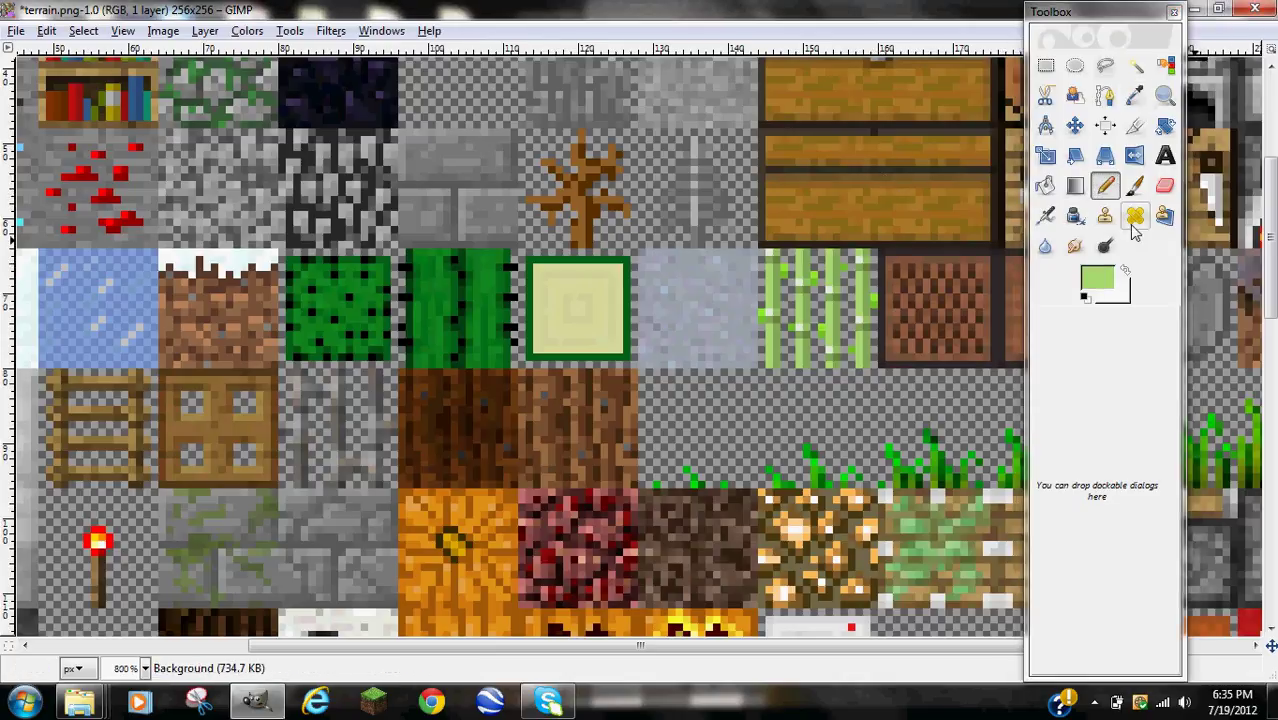
{"action": "left_click_drag", "start_coordinate": [900, 288], "coordinate": [689, 287]}
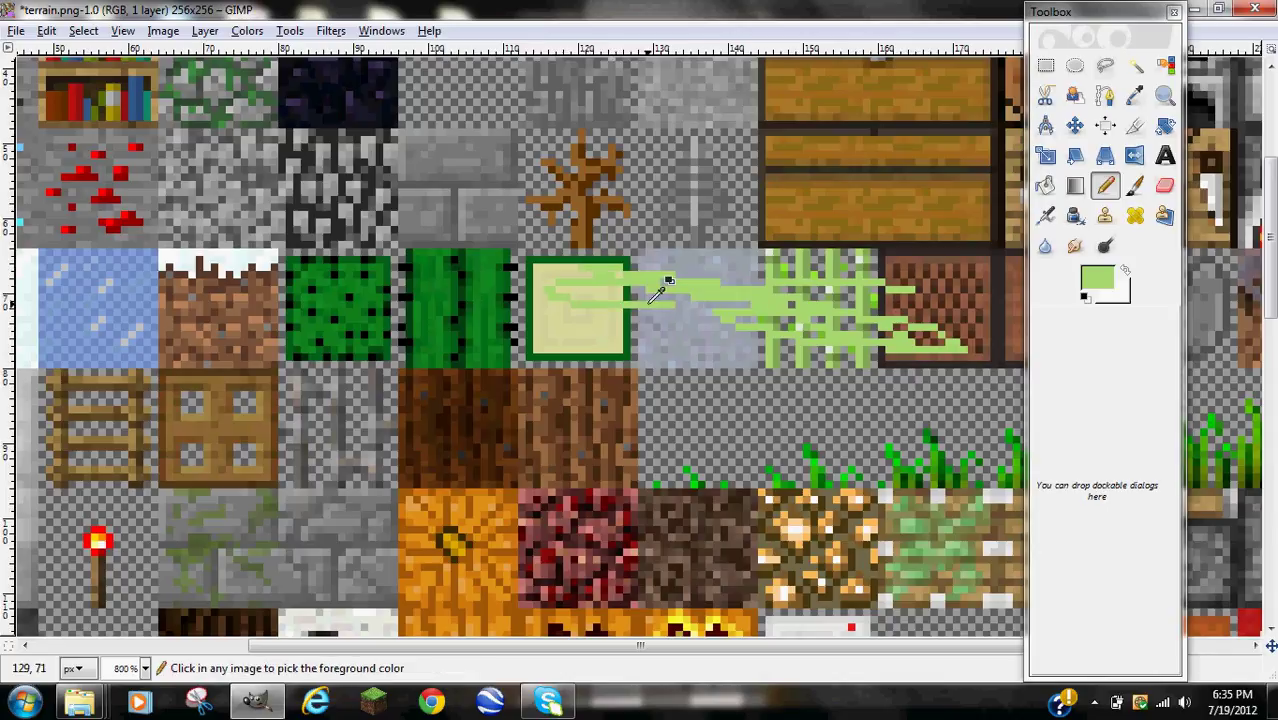
{"action": "key", "text": "ctrl+z"}
Enable Fade out (length 100) for the Pencil, test a straight green line, and undo it
{"action": "double_click", "coordinate": [1105, 188]}
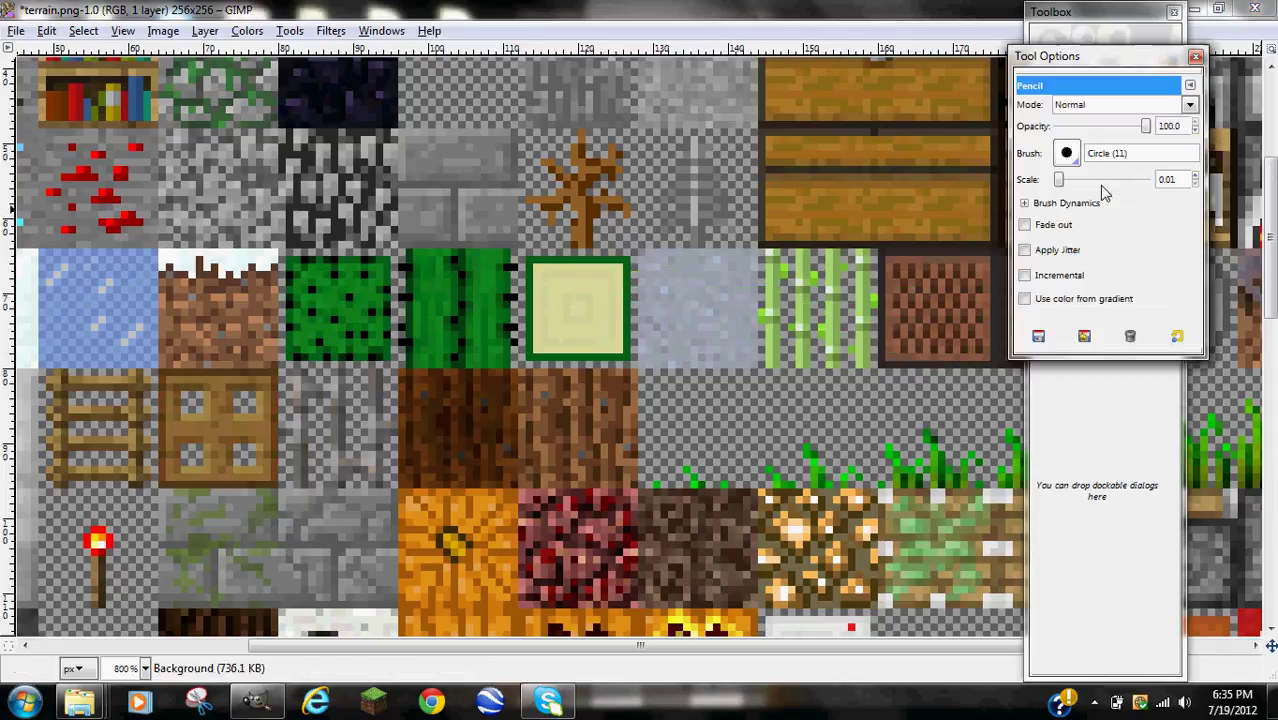
{"action": "left_click", "coordinate": [1026, 225]}
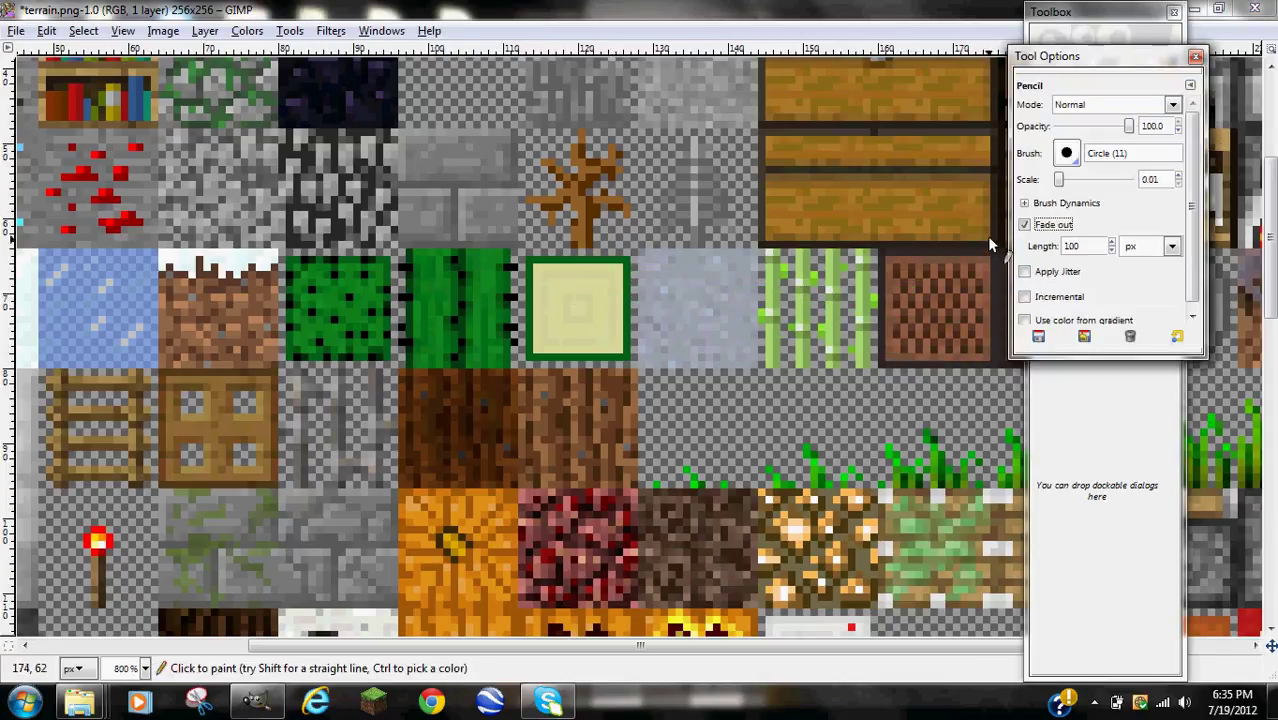
{"action": "left_click", "coordinate": [1194, 59]}
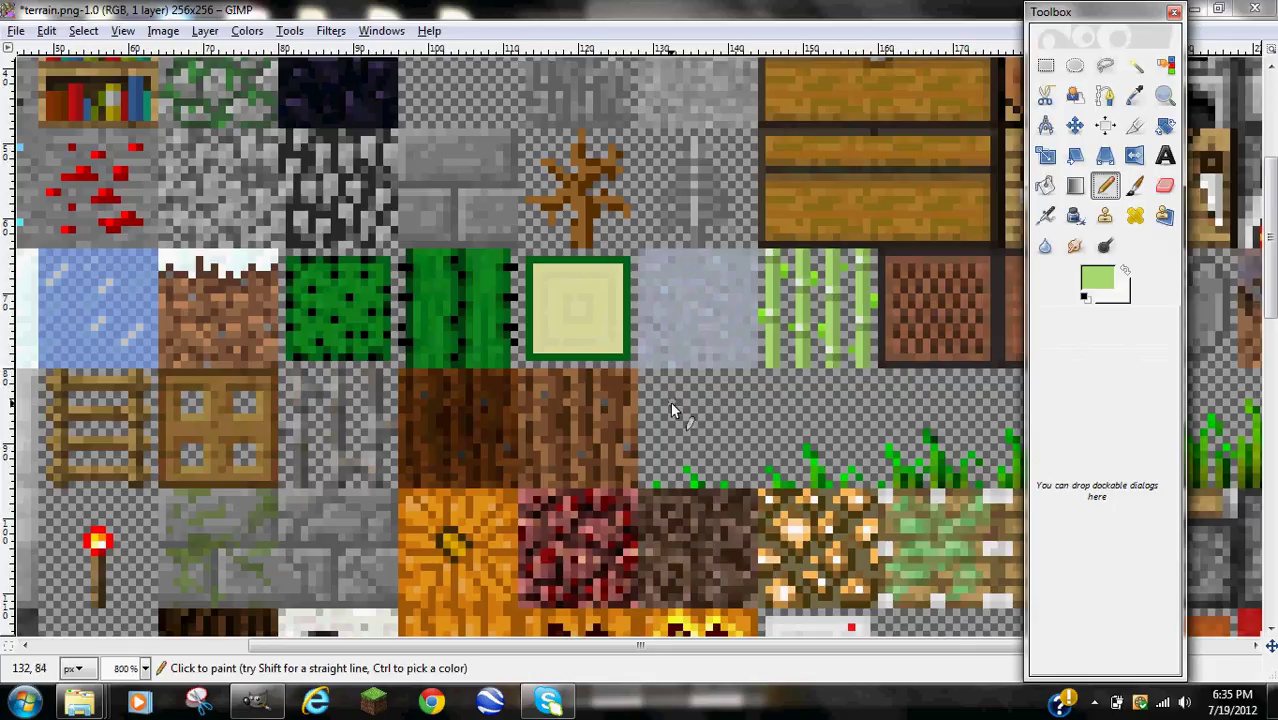
{"action": "key", "text": "shift"}
{"action": "left_click", "coordinate": [935, 402], "text": "shift"}
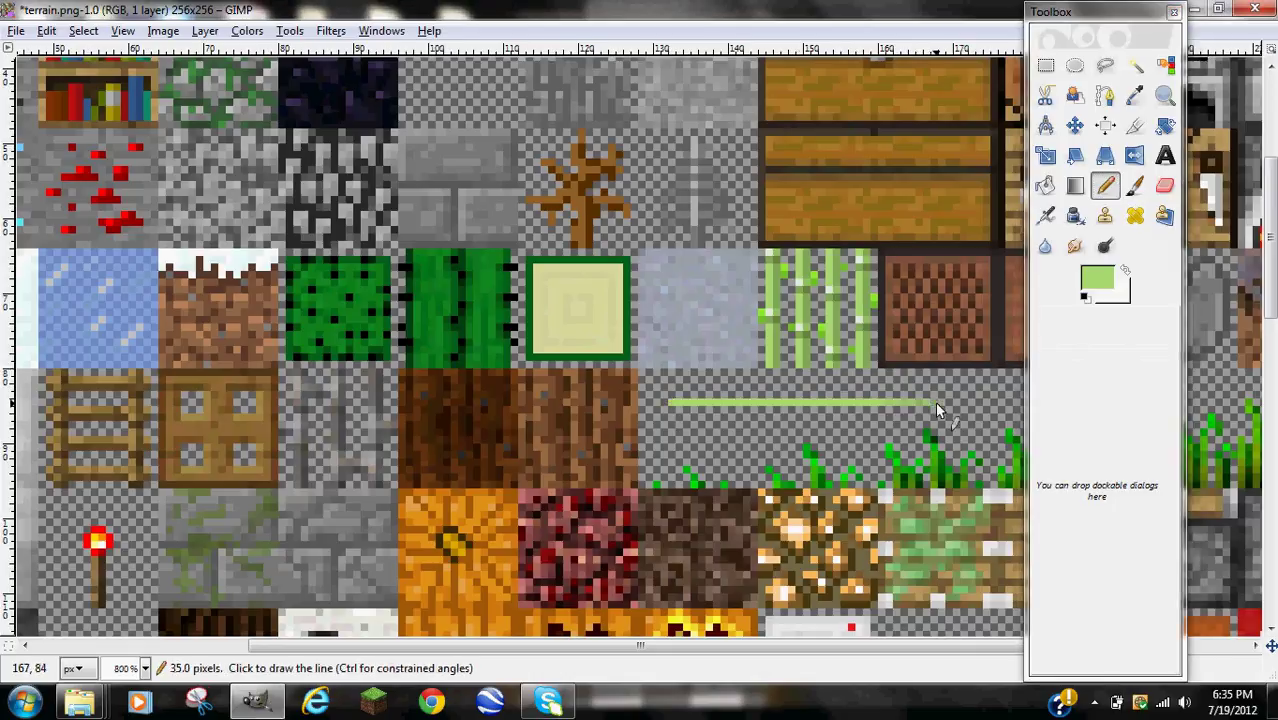
{"action": "left_click", "coordinate": [993, 402], "text": "shift"}
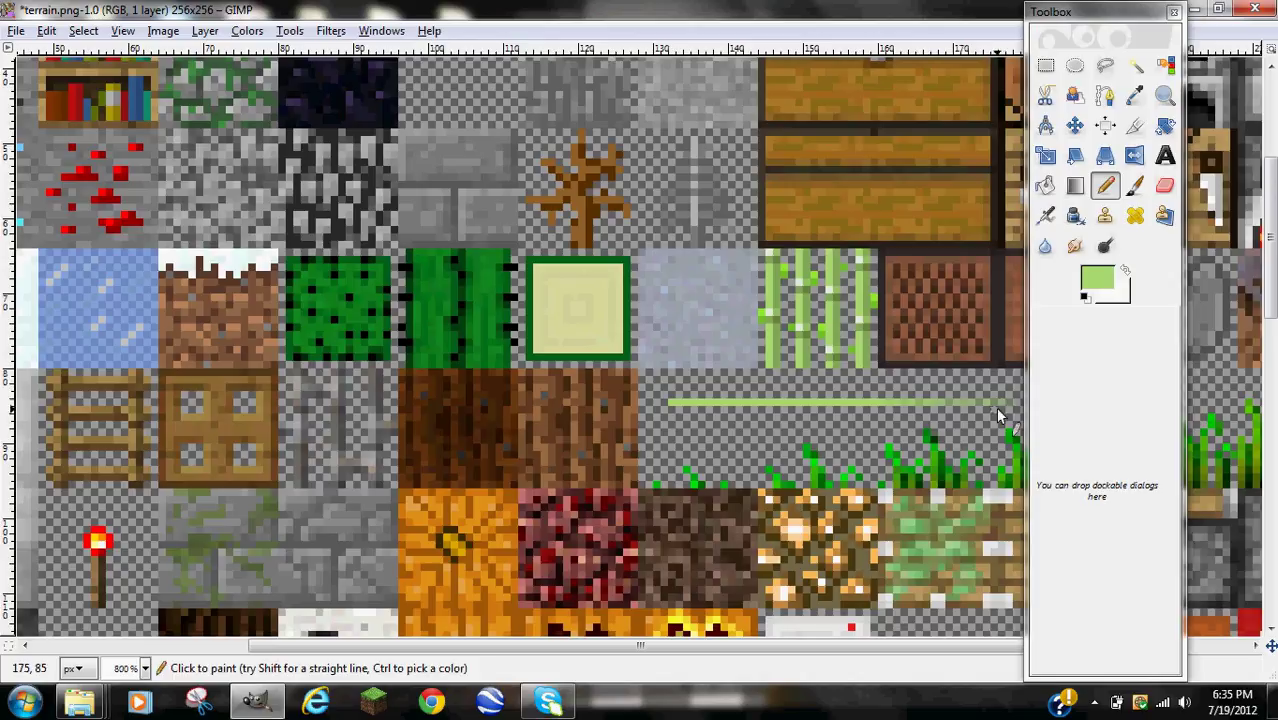
{"action": "key", "text": "ctrl"}
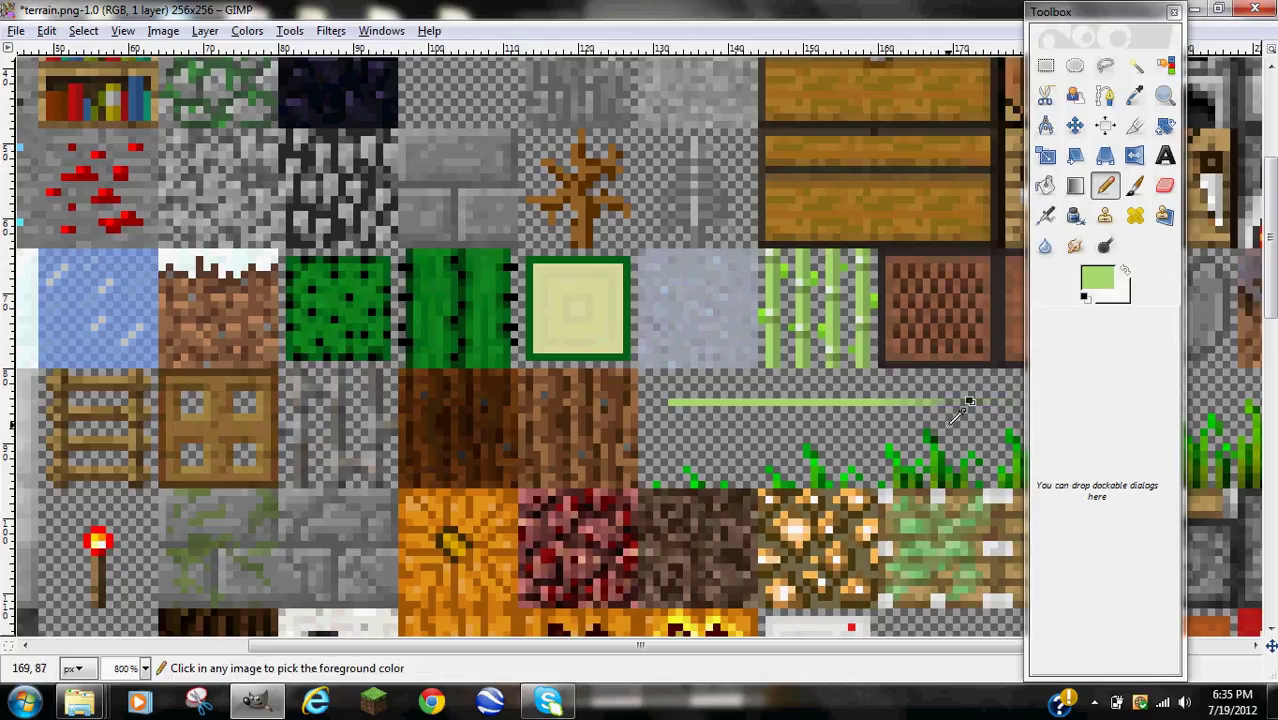
{"action": "key", "text": "ctrl+z"}
{"action": "key", "text": "ctrl+z"}
{"action": "key", "text": "ctrl+z"}
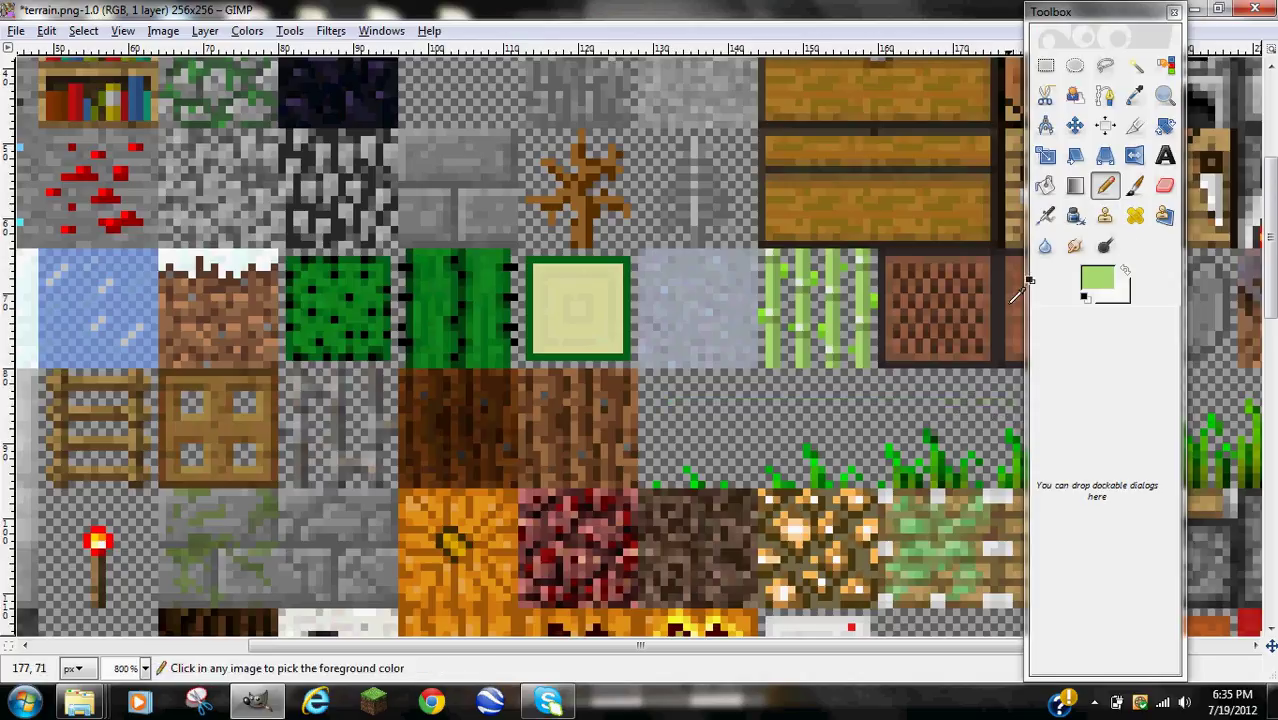
Turn Fade out back off in the Pencil tool options
{"action": "double_click", "coordinate": [1095, 189]}
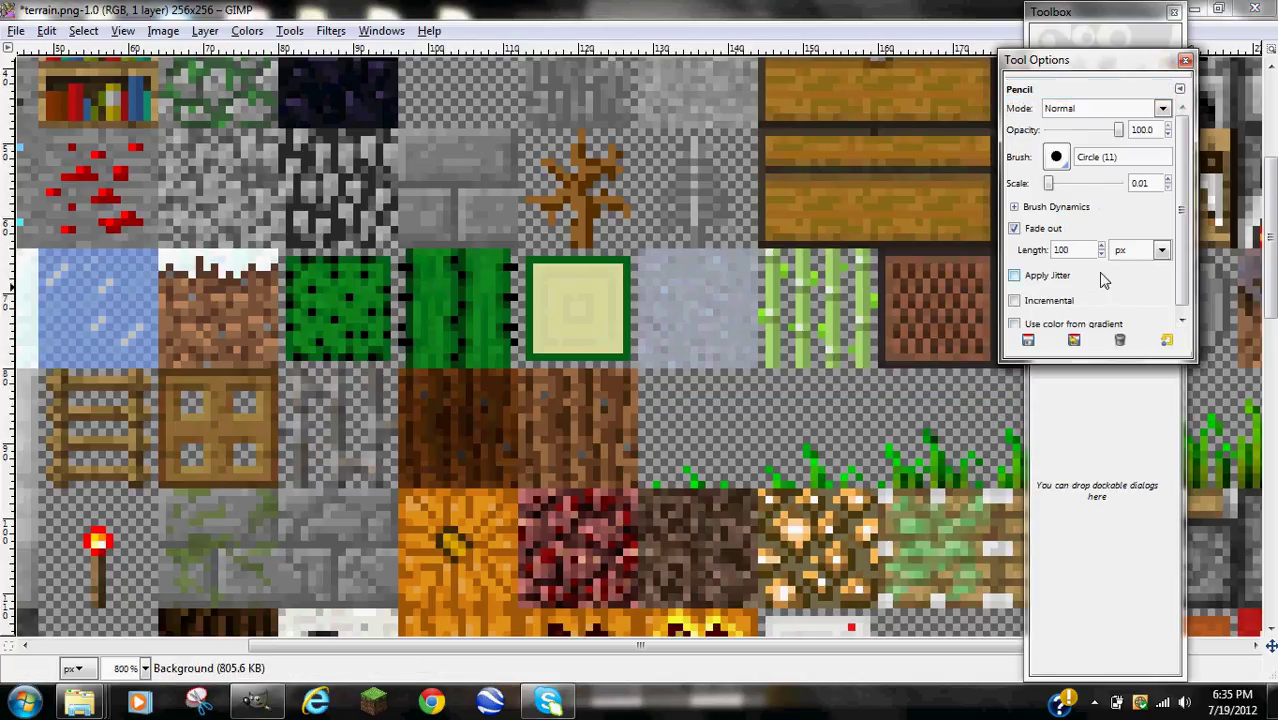
{"action": "left_click", "coordinate": [1015, 229]}
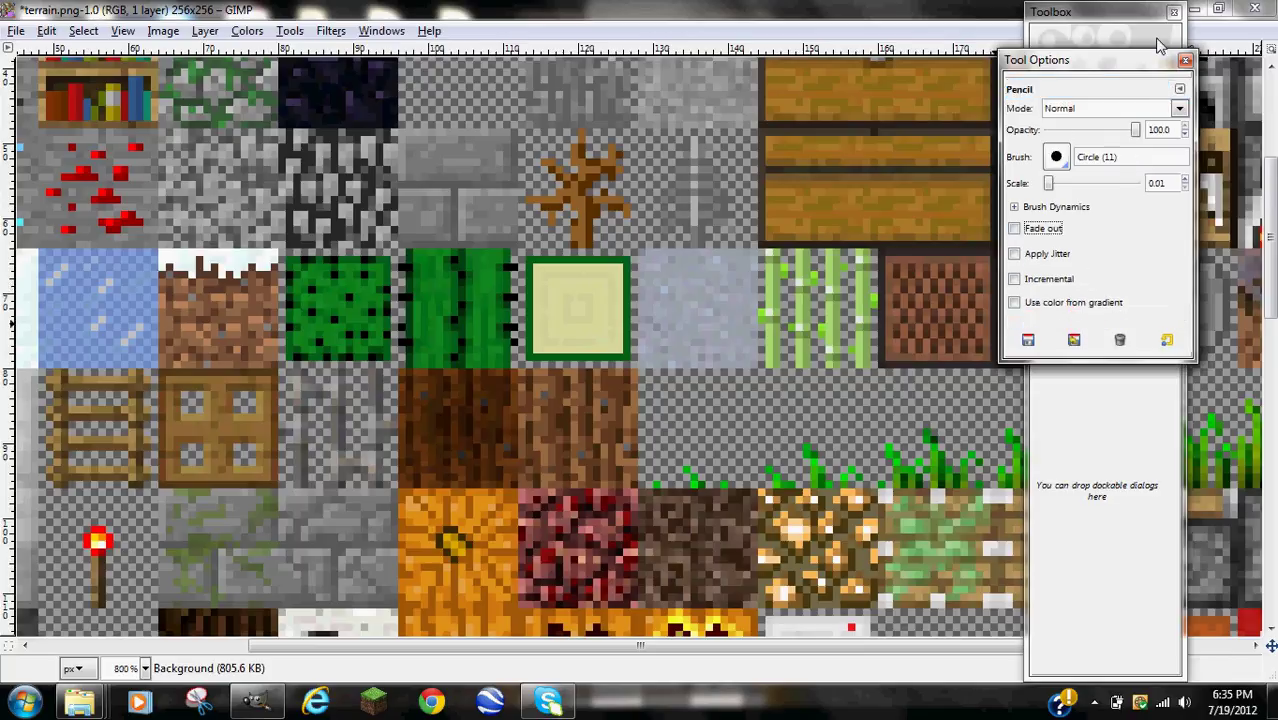
{"action": "left_click", "coordinate": [1185, 62]}
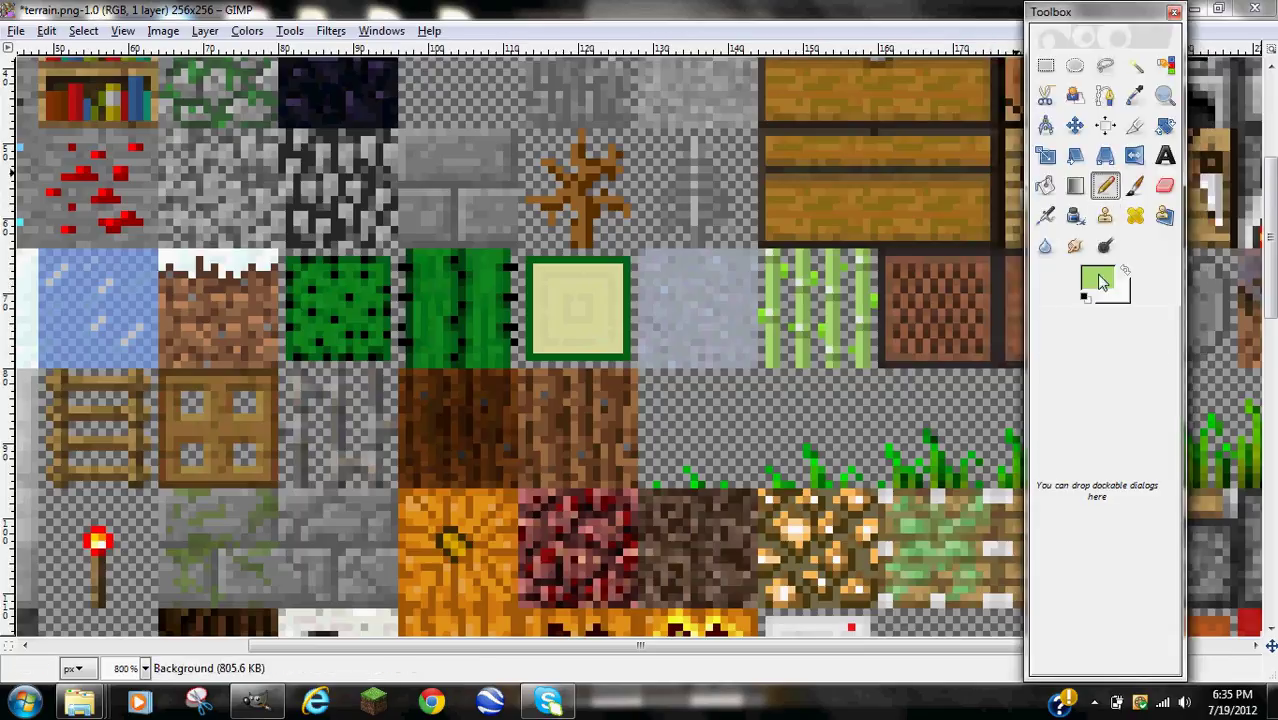
Sample dark navy, draw test lines down the tiles, then undo them
{"action": "left_click", "coordinate": [718, 277], "text": "ctrl"}
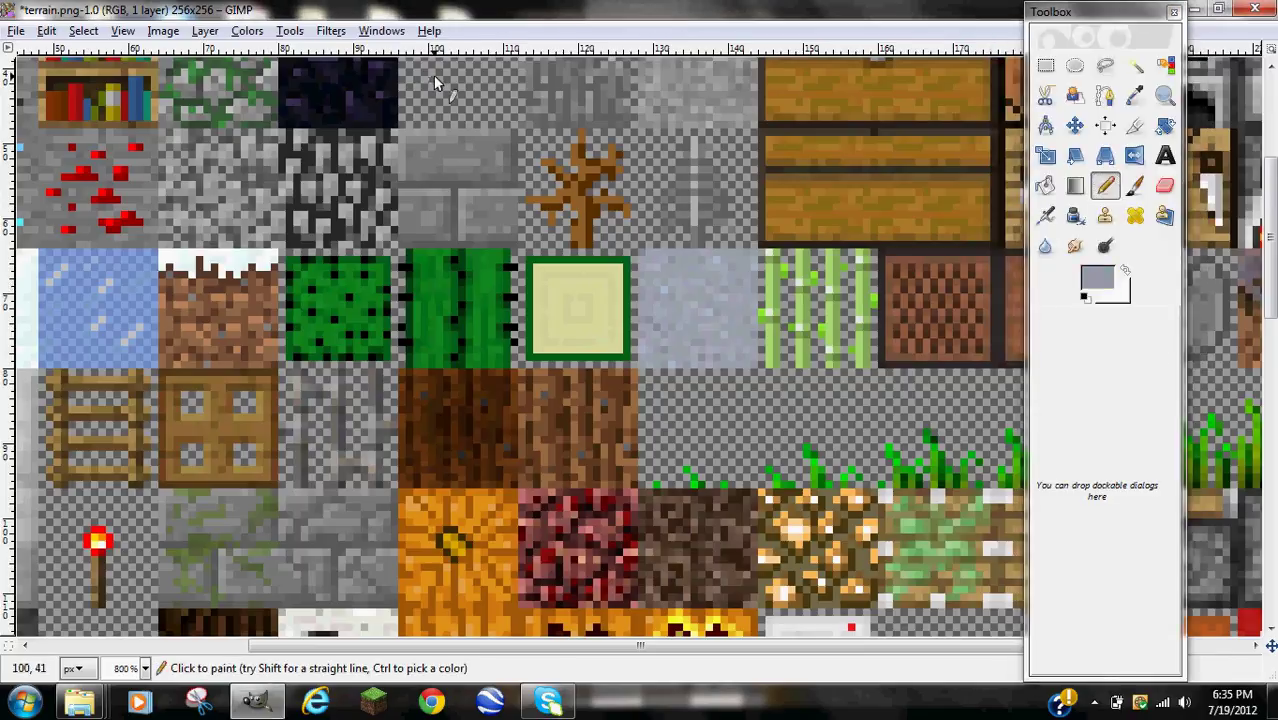
{"action": "left_click", "coordinate": [350, 84], "text": "ctrl"}
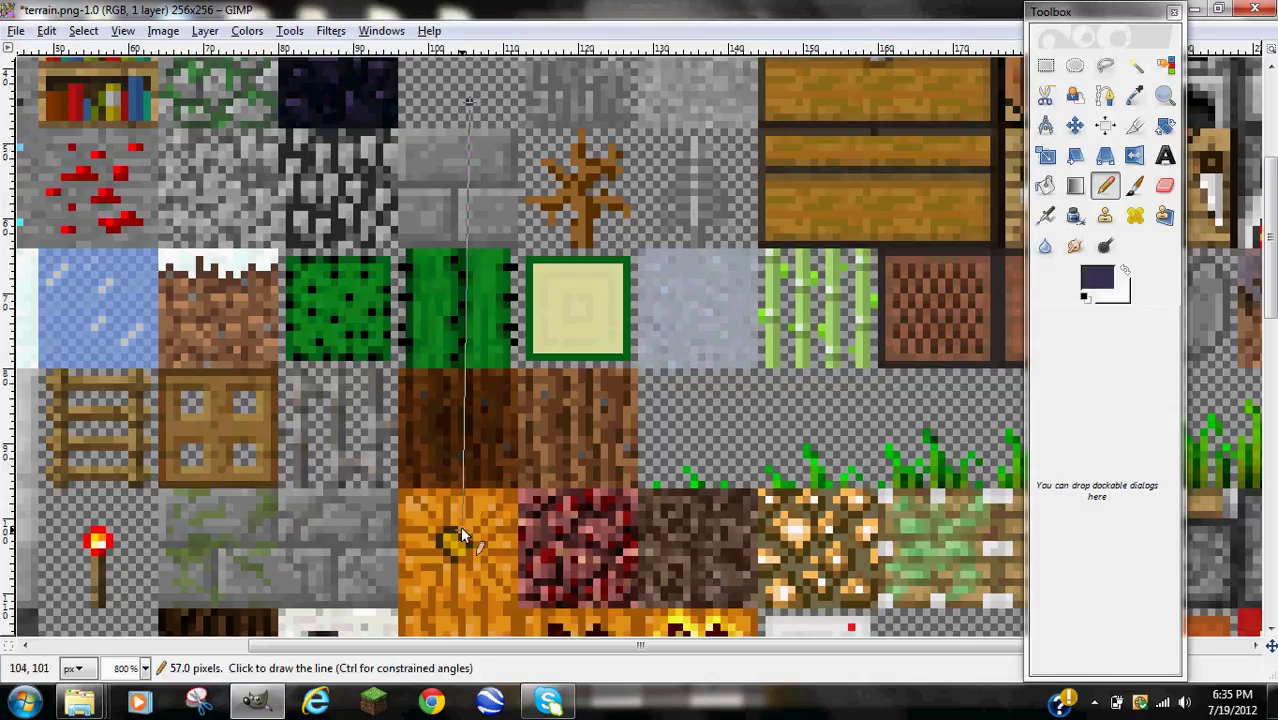
{"action": "left_click", "coordinate": [467, 588], "text": "shift"}
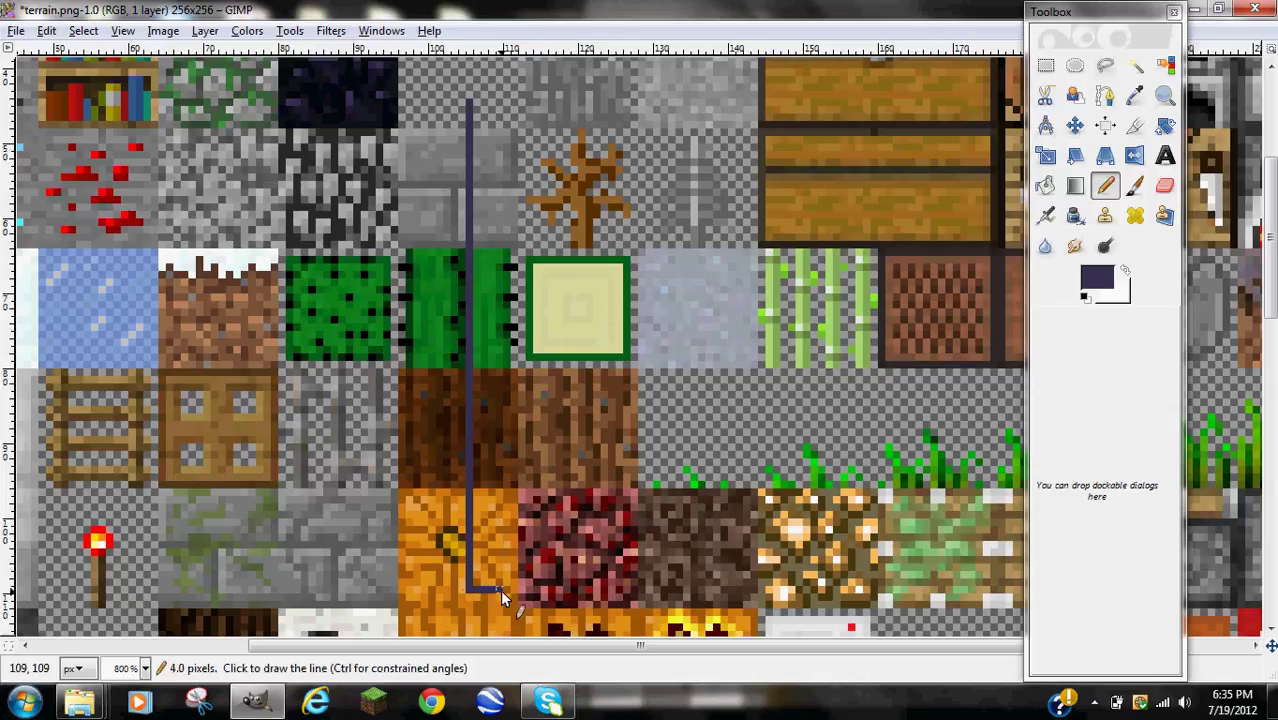
{"action": "left_click", "coordinate": [500, 589], "text": "shift"}
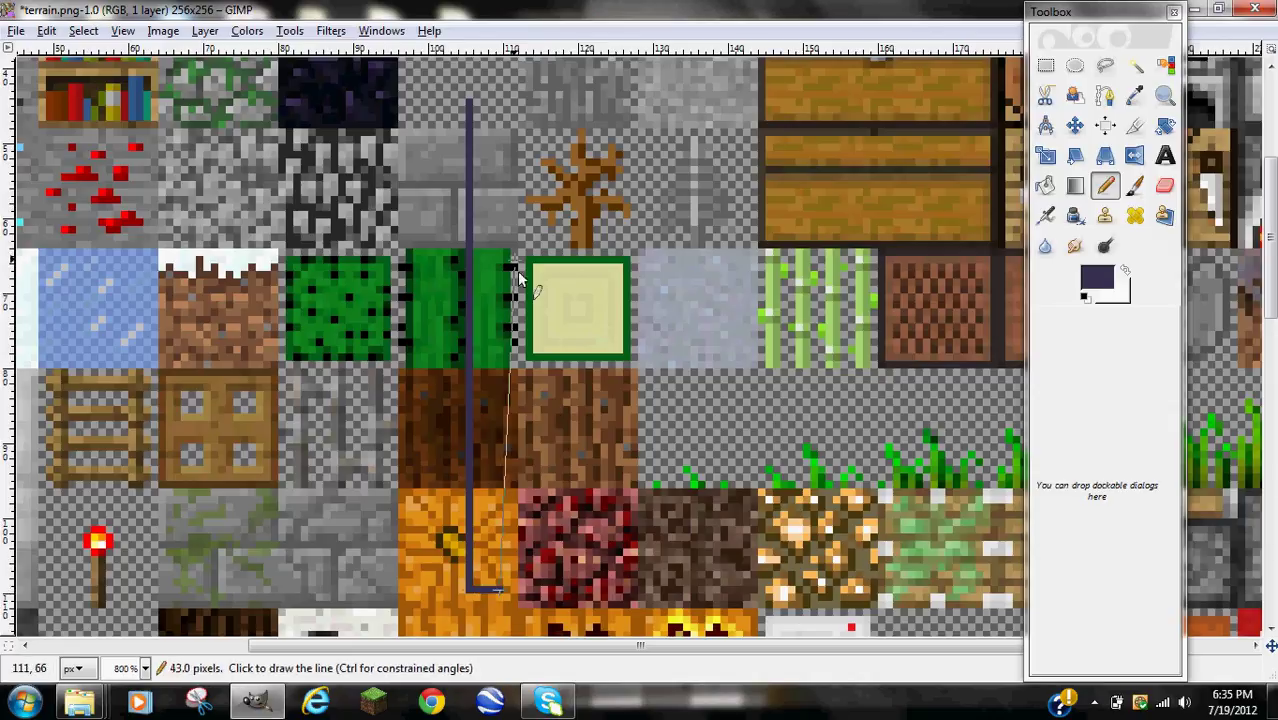
{"action": "left_click", "coordinate": [496, 100], "text": "shift"}
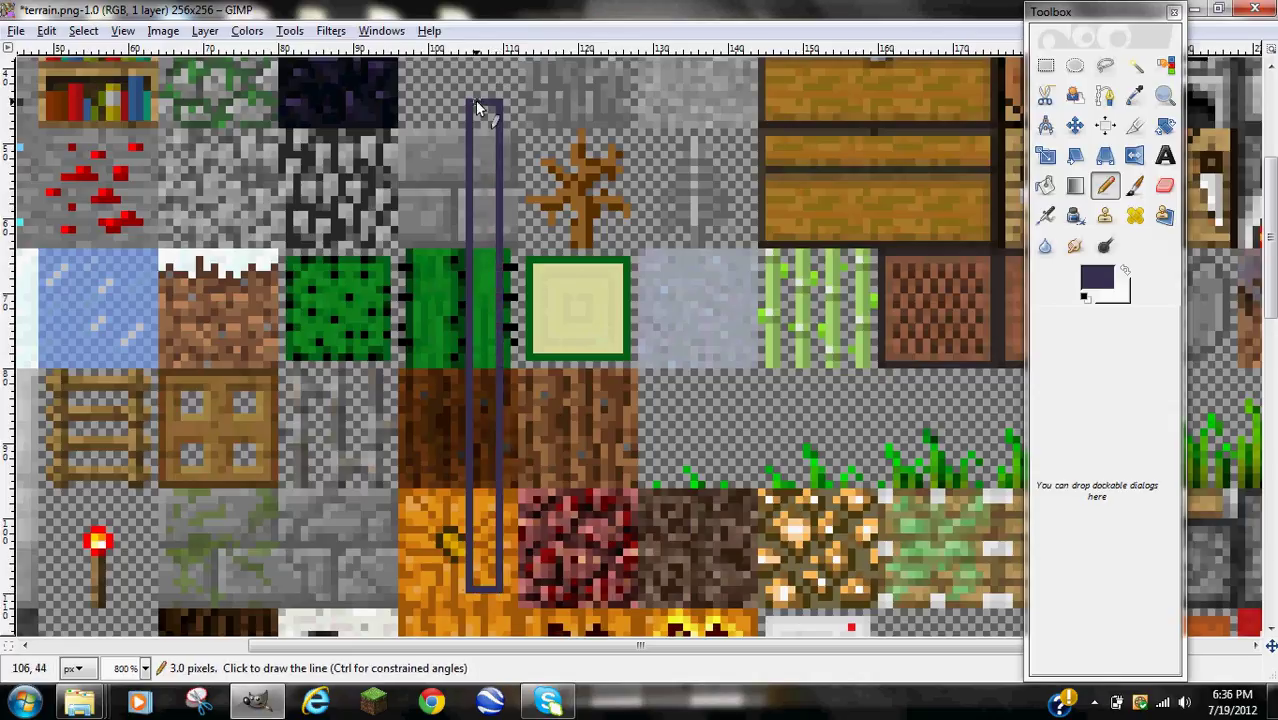
{"action": "key", "text": "ctrl+z"}
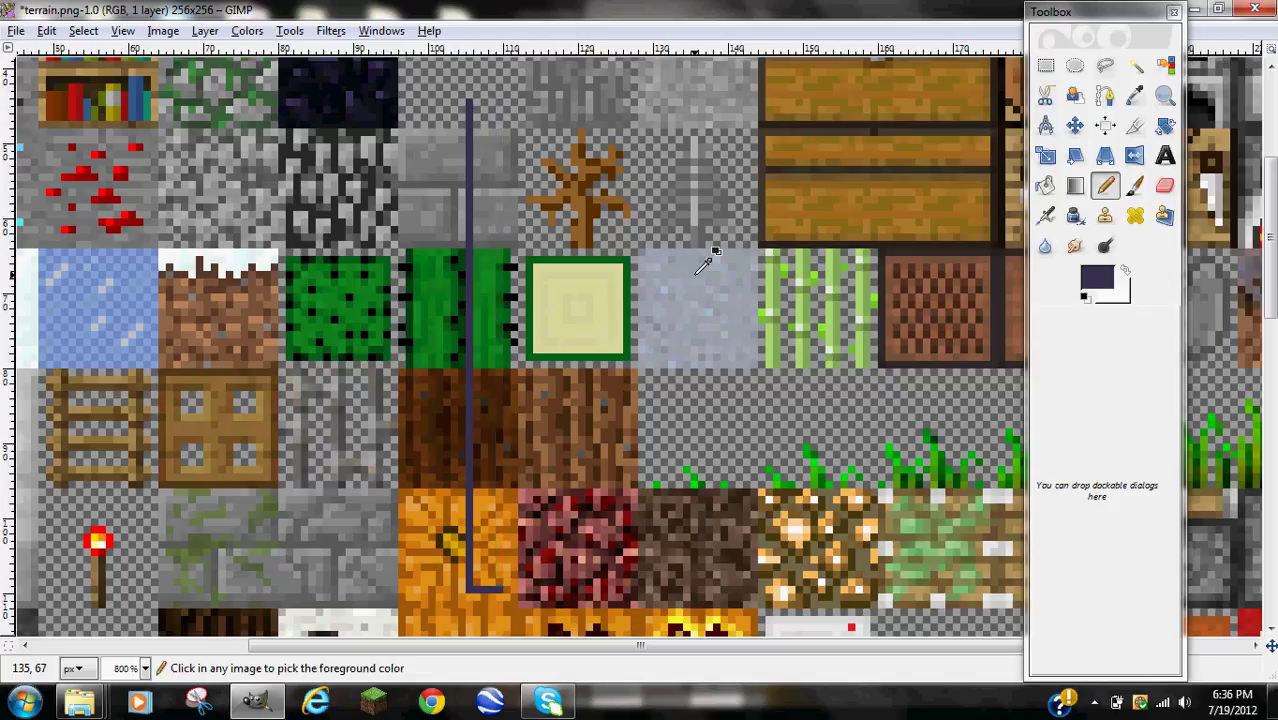
{"action": "key", "text": "ctrl+z"}
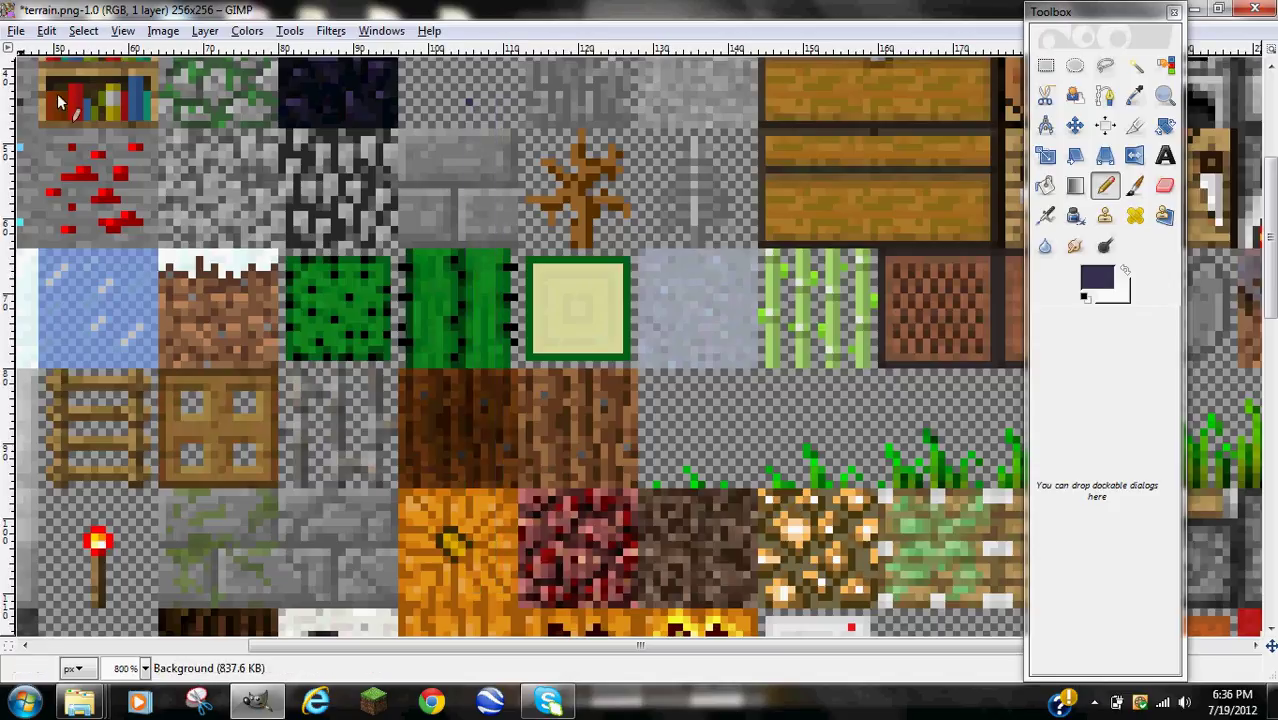
{"action": "scroll", "coordinate": [232, 248], "scroll_direction": "up", "scroll_amount": 3}
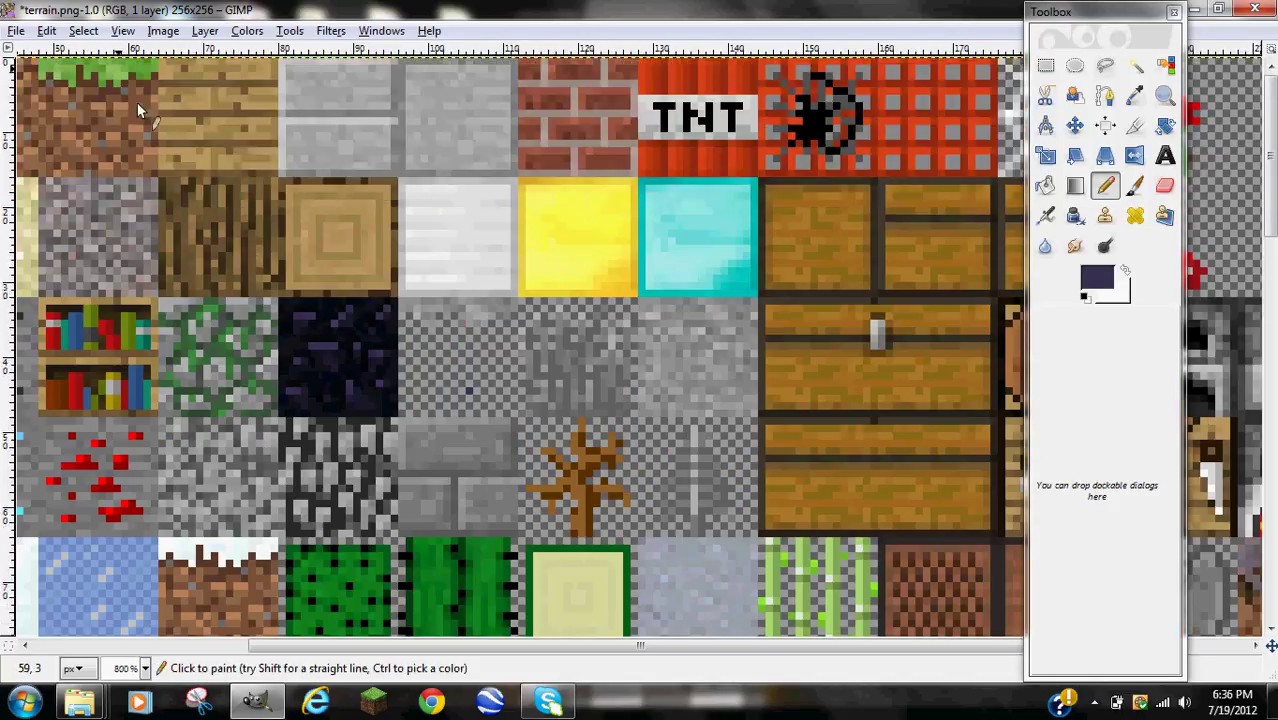
Save terrain.png and close its image window
{"action": "left_click", "coordinate": [16, 30]}
{"action": "mouse_move", "coordinate": [122, 30]}
{"action": "mouse_move", "coordinate": [16, 30]}
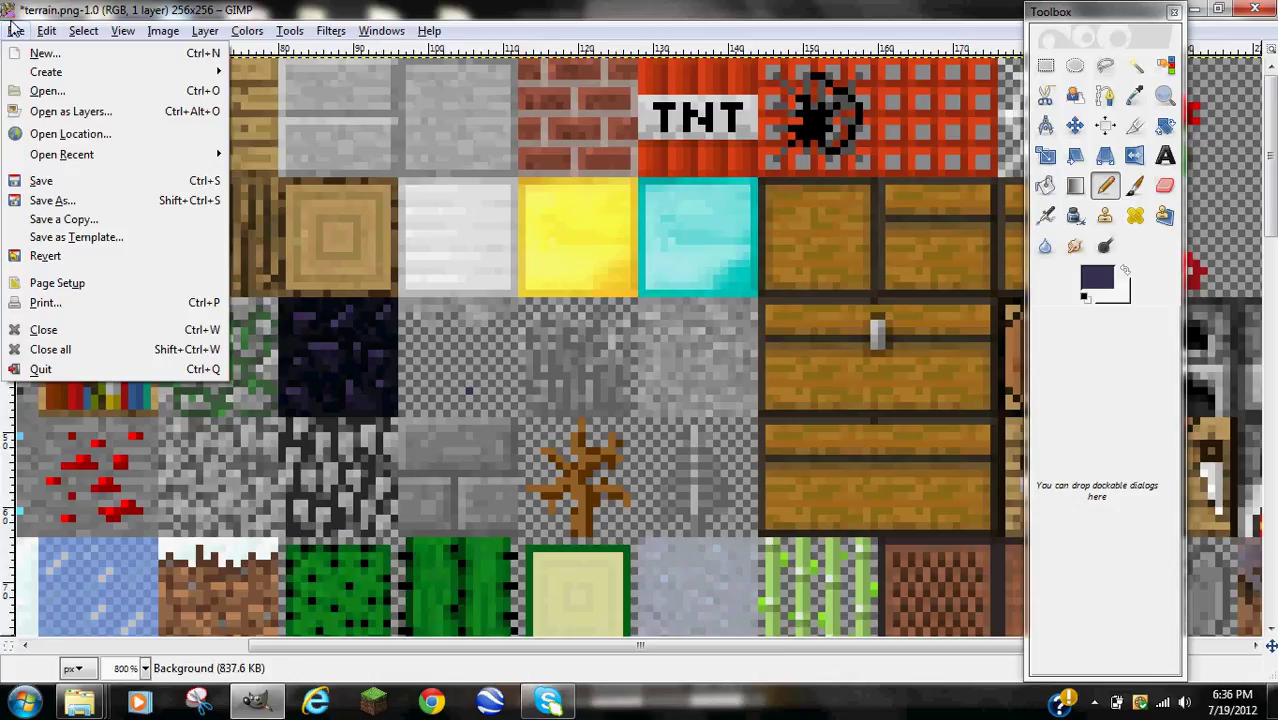
{"action": "left_click", "coordinate": [42, 182]}
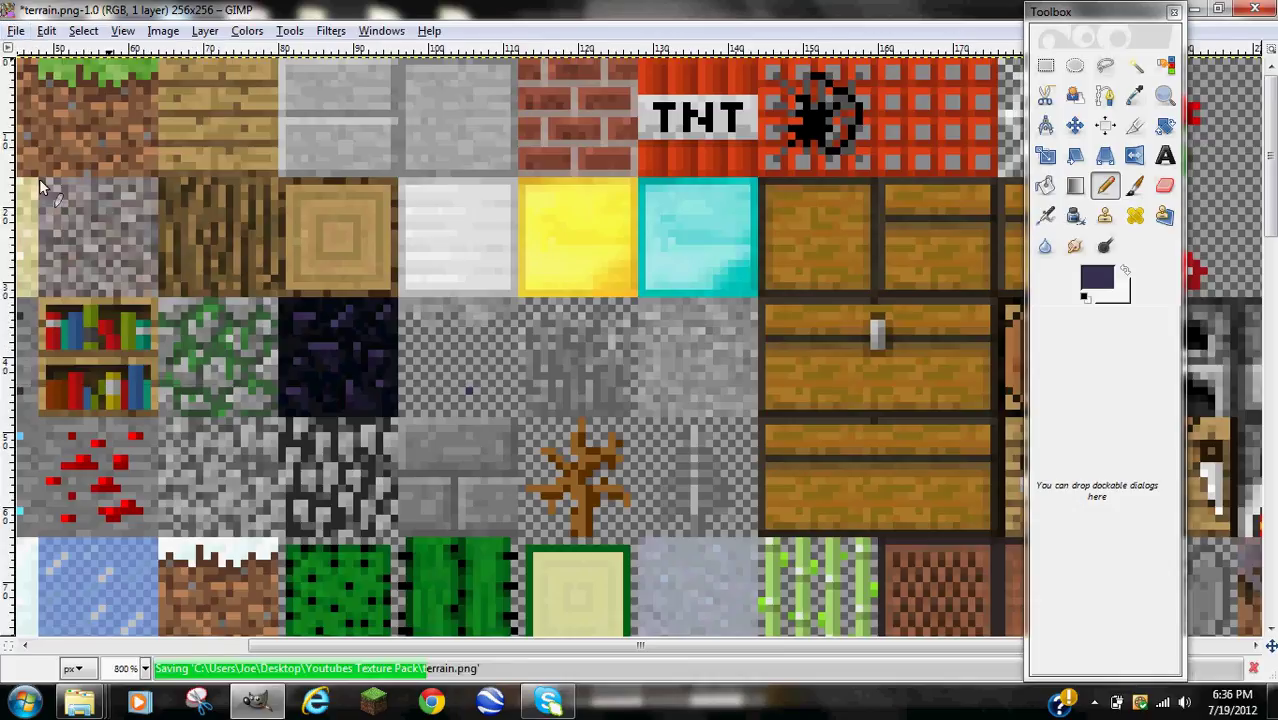
{"action": "left_click", "coordinate": [1255, 8]}
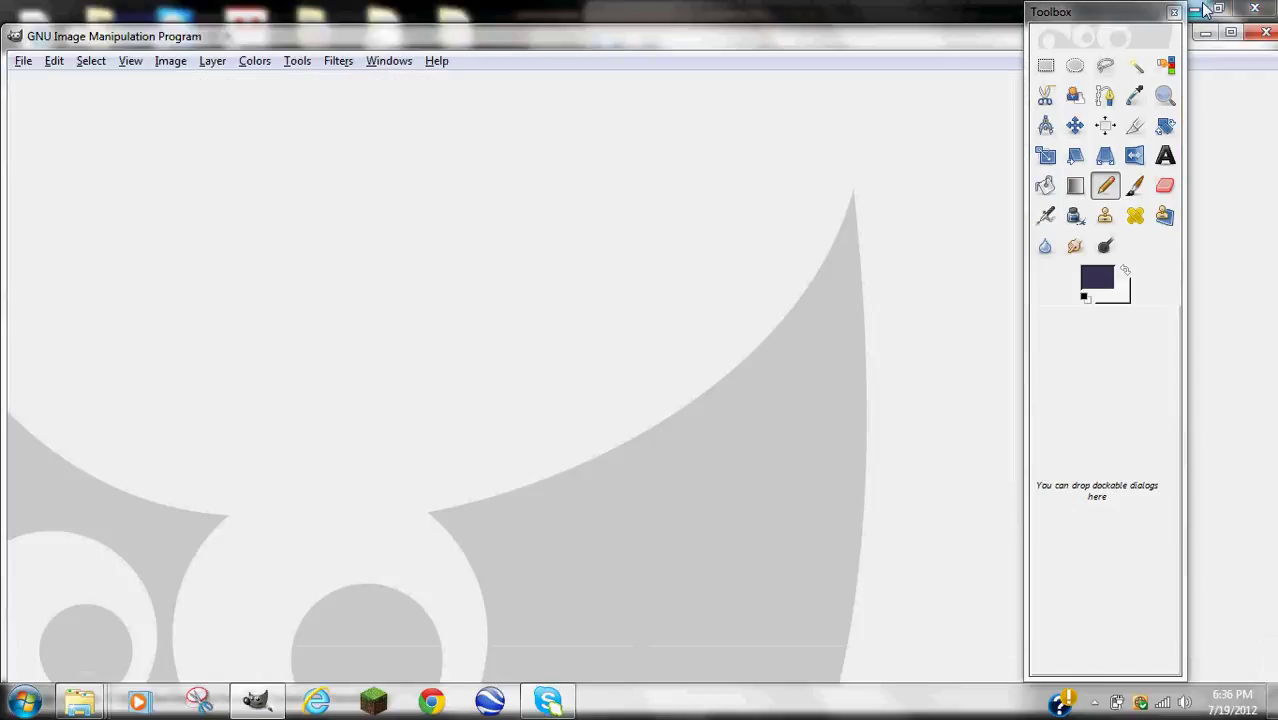
View particles.png's particle sprite sheet in Photo Viewer, then close it
{"action": "left_click", "coordinate": [1205, 36]}
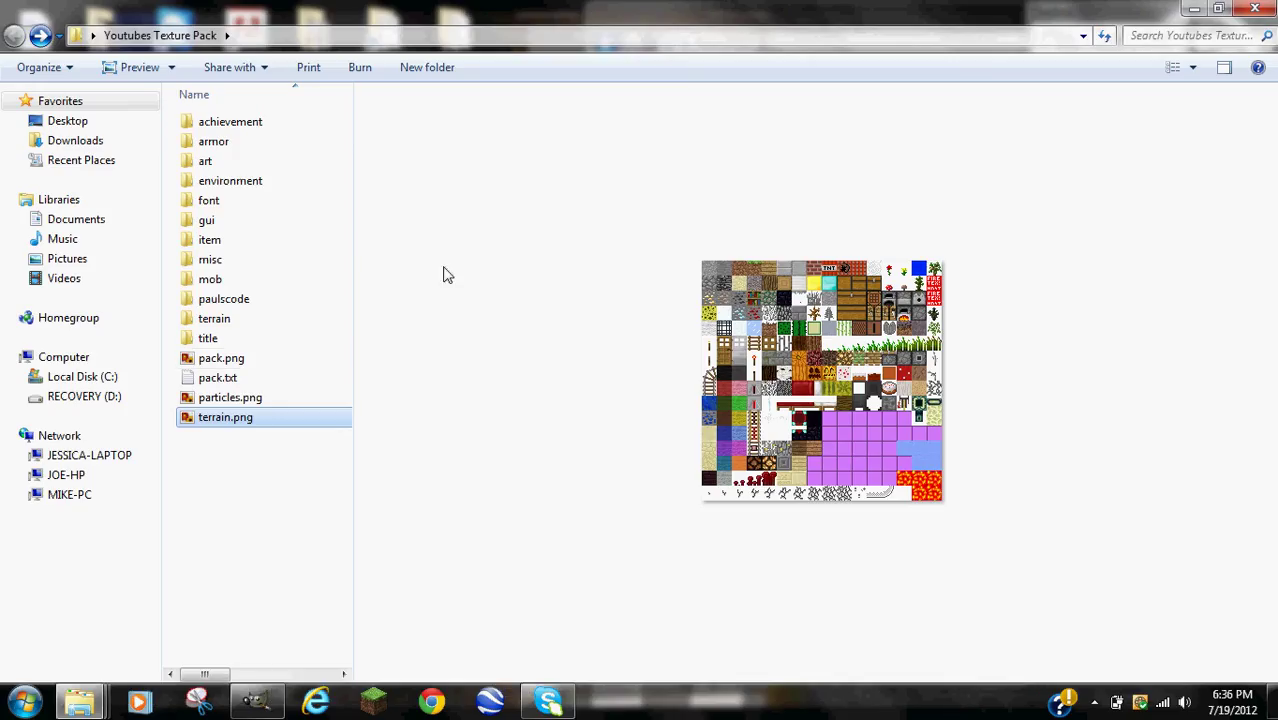
{"action": "left_click", "coordinate": [215, 397]}
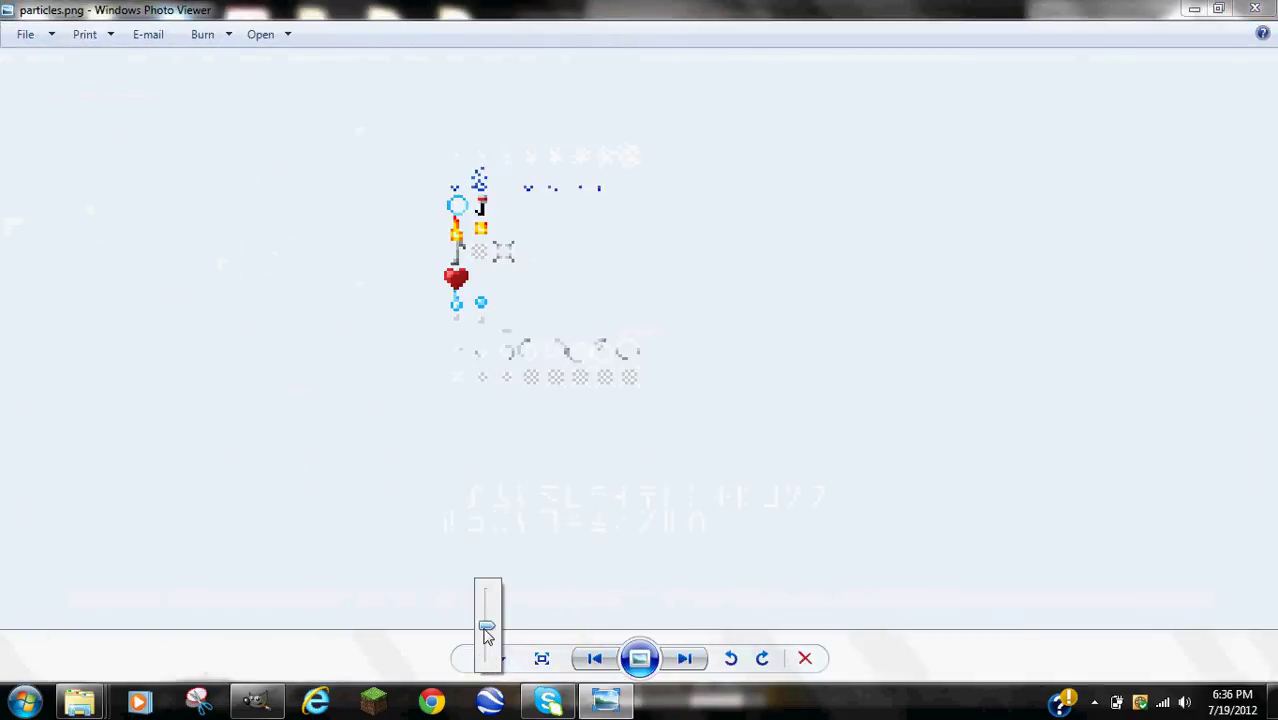
{"action": "scroll", "coordinate": [463, 395], "scroll_direction": "up", "scroll_amount": 2}
{"action": "scroll", "coordinate": [445, 340], "scroll_direction": "down", "scroll_amount": 1}
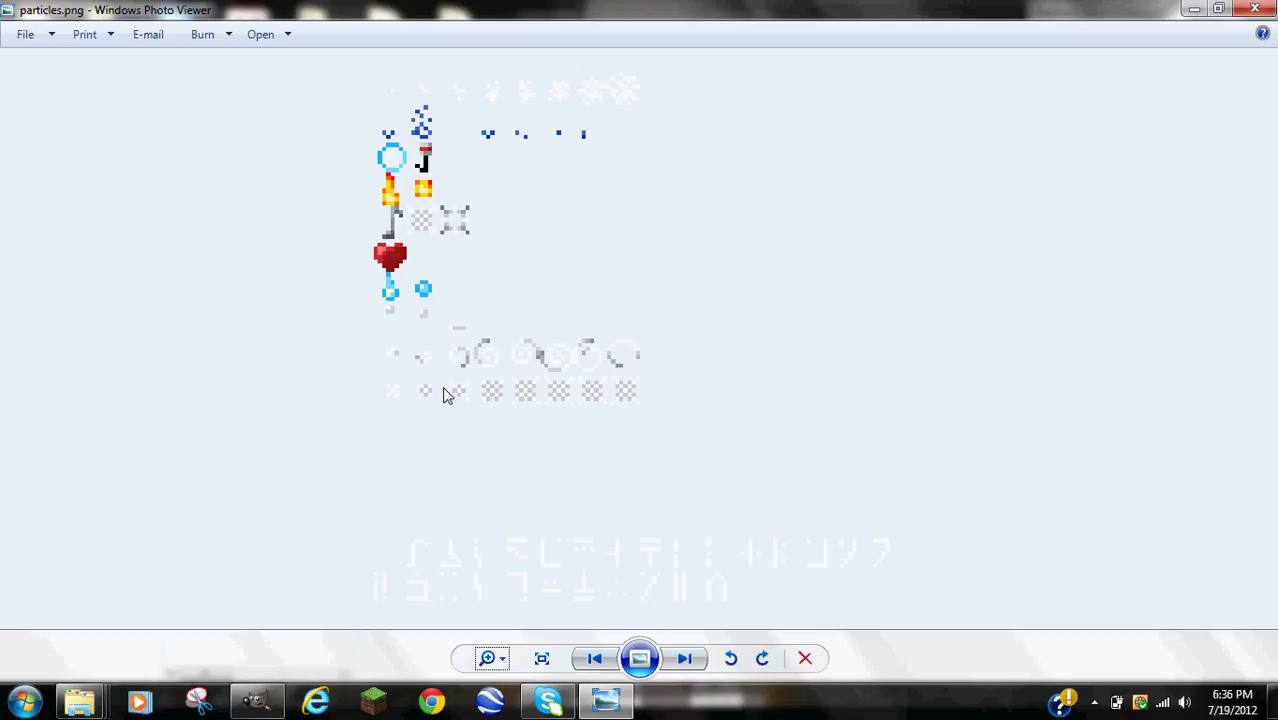
{"action": "left_click", "coordinate": [1255, 9]}
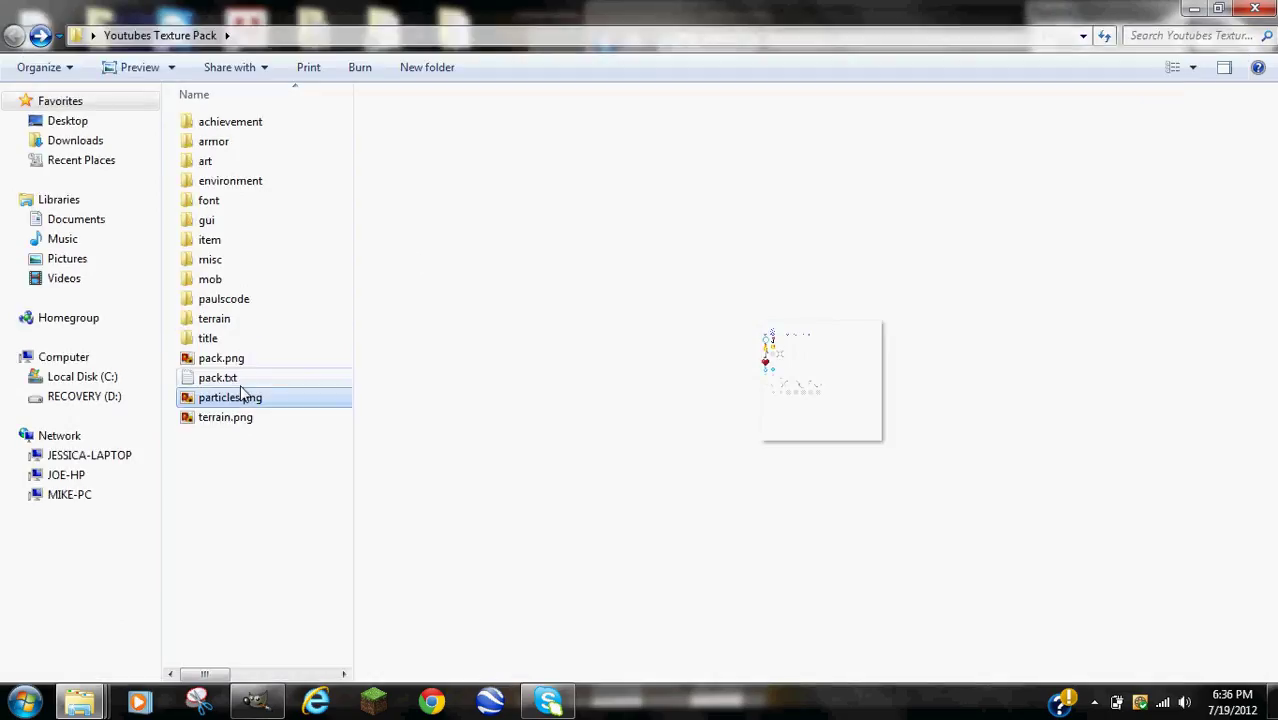
Replace pack.txt's description 'The default look of Minecraft' with 'Youtubes Texture' and save
{"action": "left_click", "coordinate": [244, 379]}
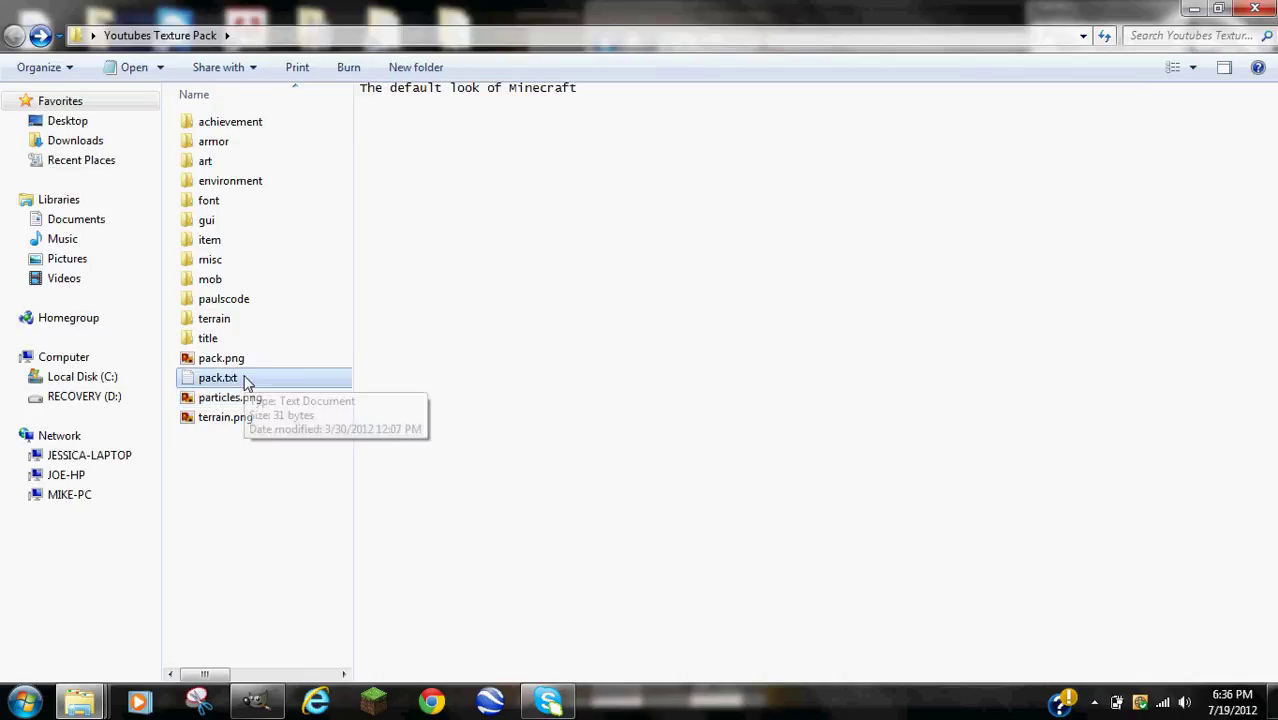
{"action": "double_click", "coordinate": [246, 380]}
{"action": "left_click_drag", "start_coordinate": [777, 115], "coordinate": [484, 107]}
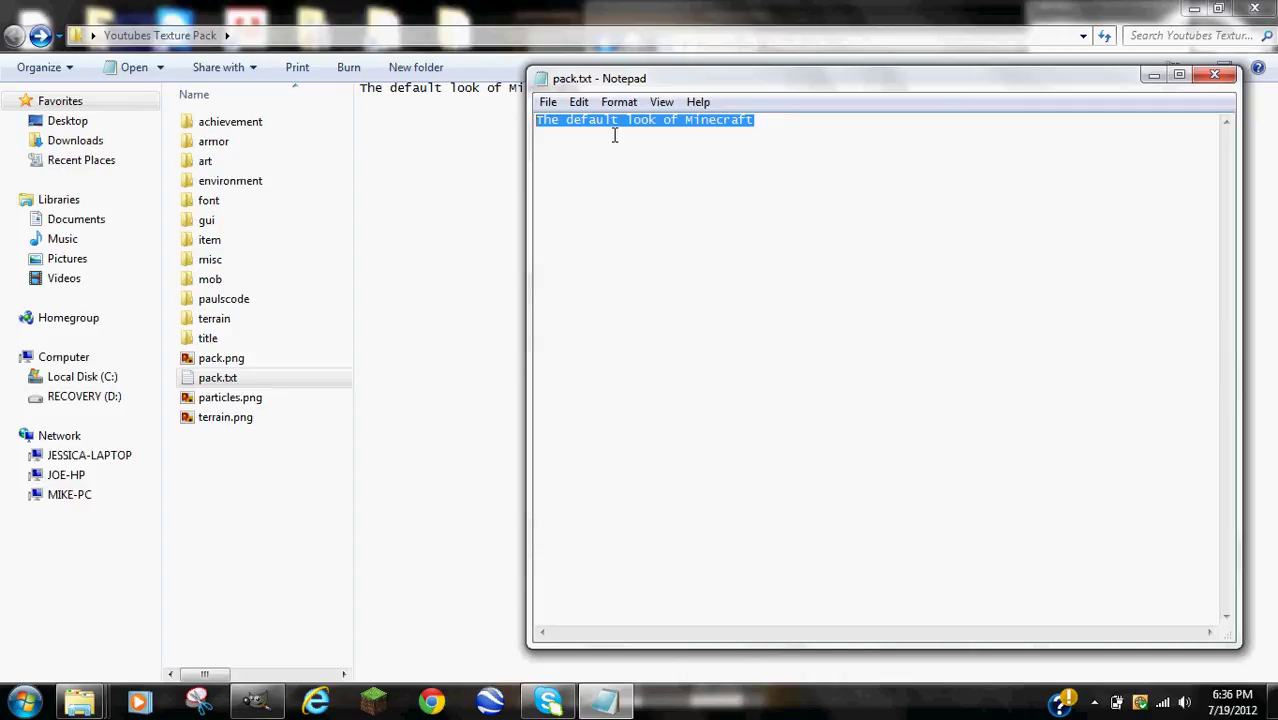
{"action": "type", "text": "Youtubes Texture"}
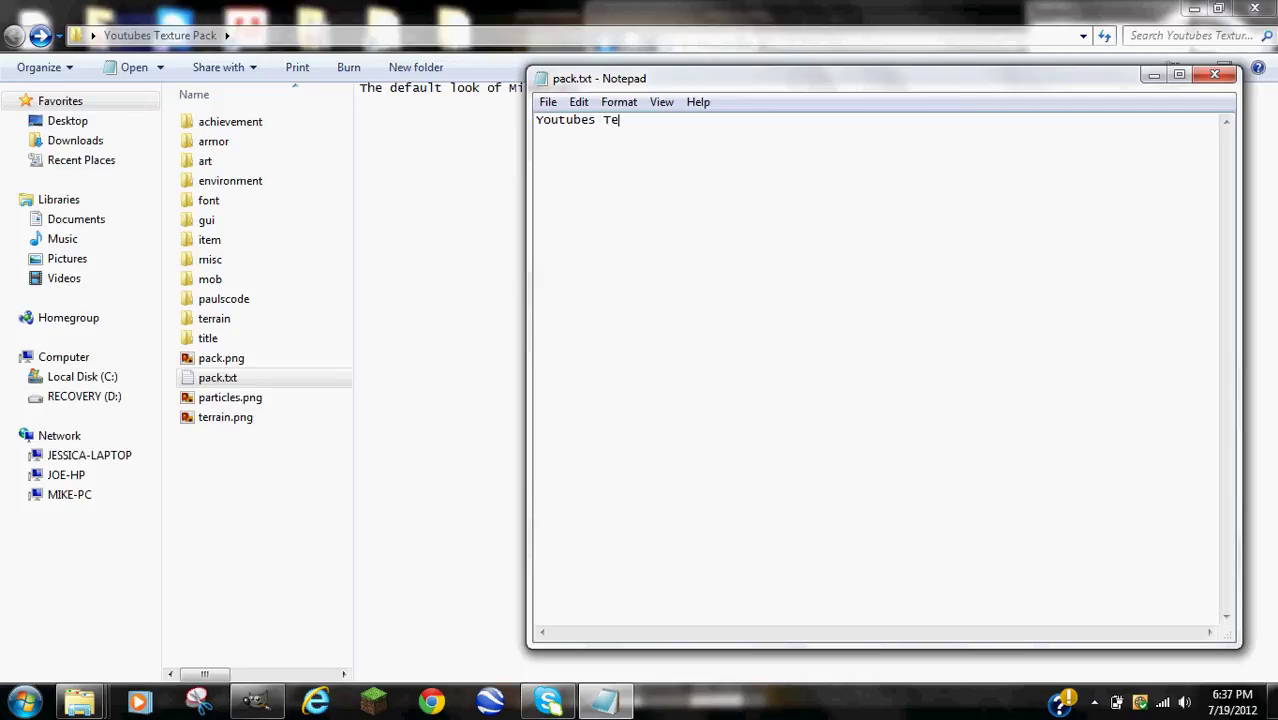
{"action": "left_click", "coordinate": [548, 102]}
{"action": "left_click", "coordinate": [572, 163]}
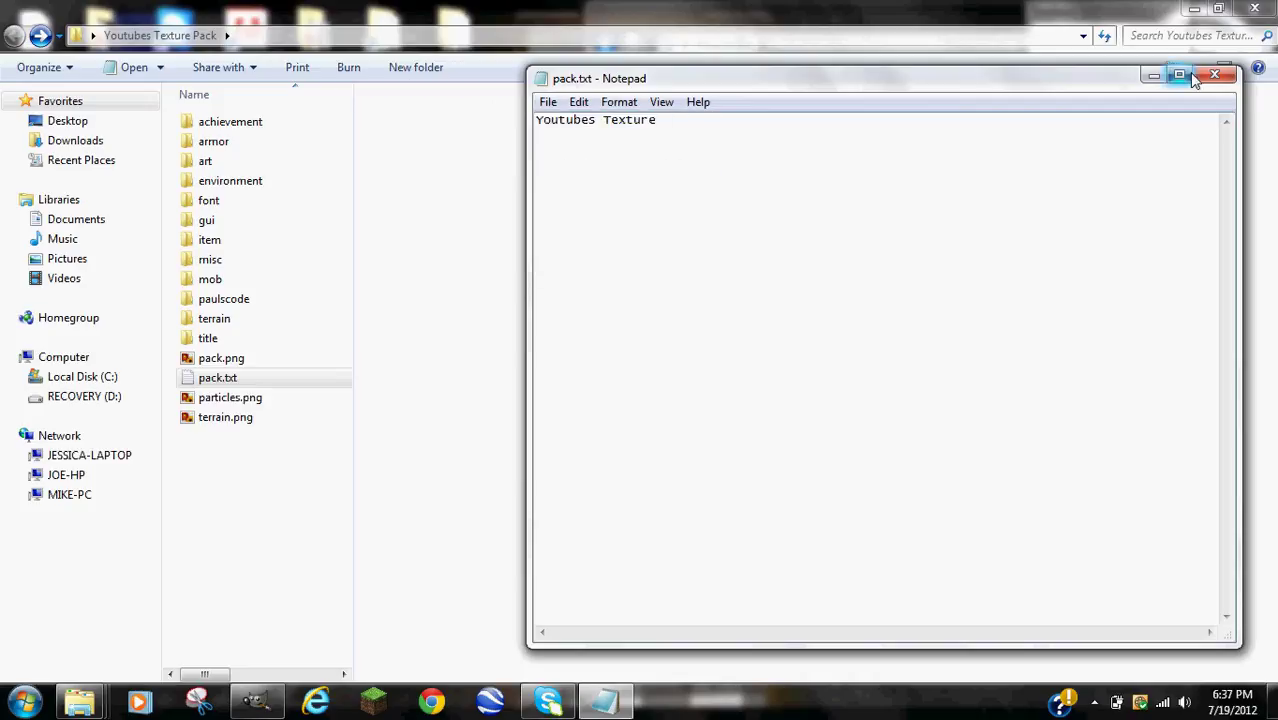
{"action": "left_click", "coordinate": [1182, 75]}
{"action": "left_click", "coordinate": [1252, 12]}
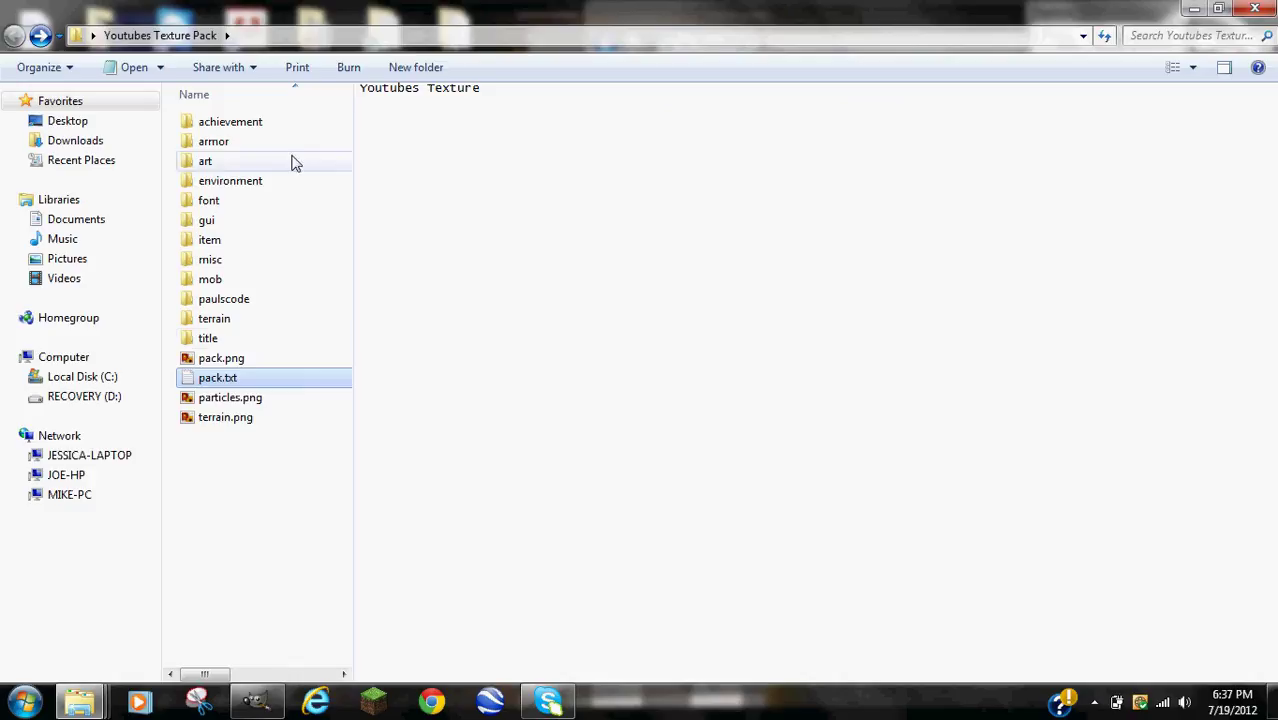
{"action": "left_click", "coordinate": [208, 362]}
{"action": "double_click", "coordinate": [230, 358]}
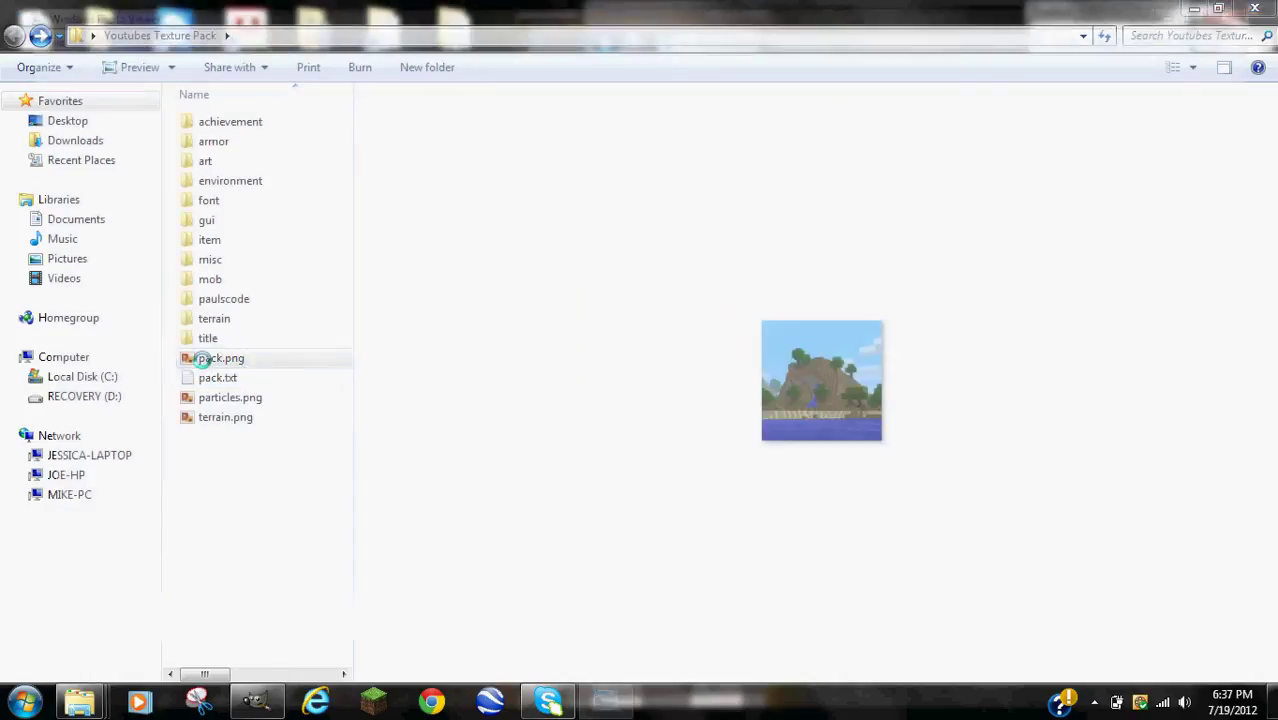
{"action": "left_click", "coordinate": [489, 660]}
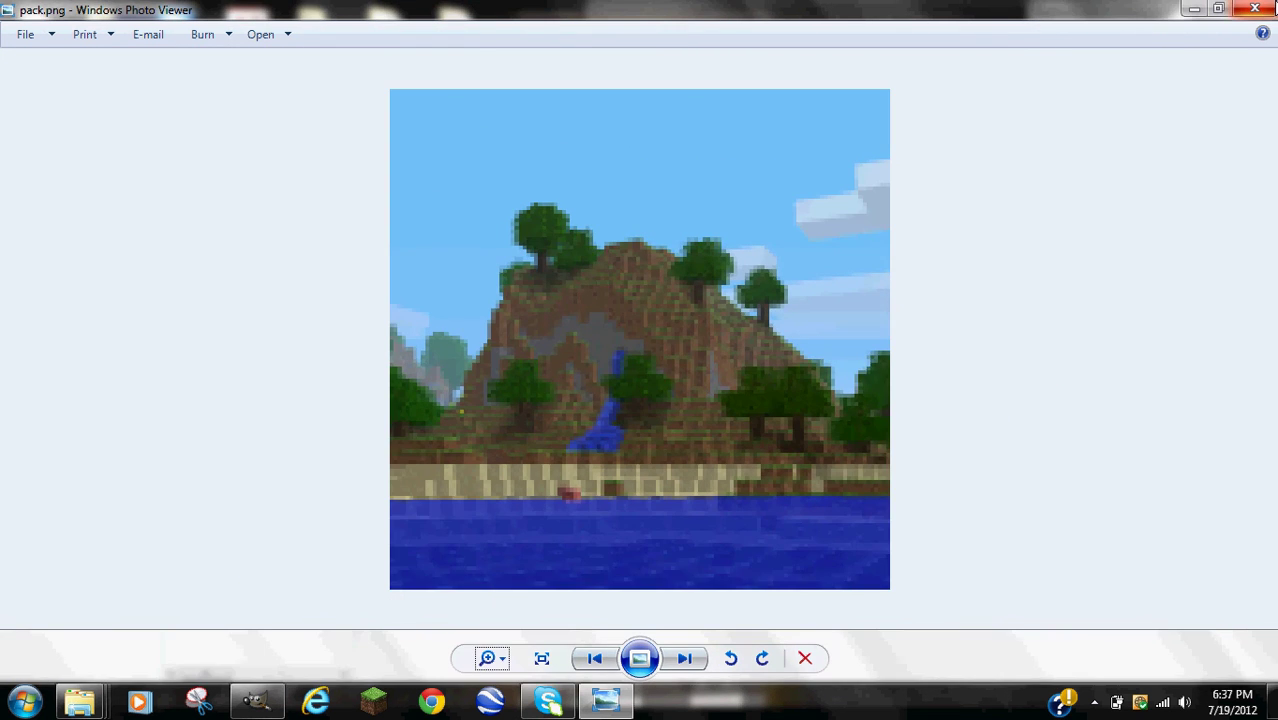
{"action": "left_click", "coordinate": [1274, 8]}
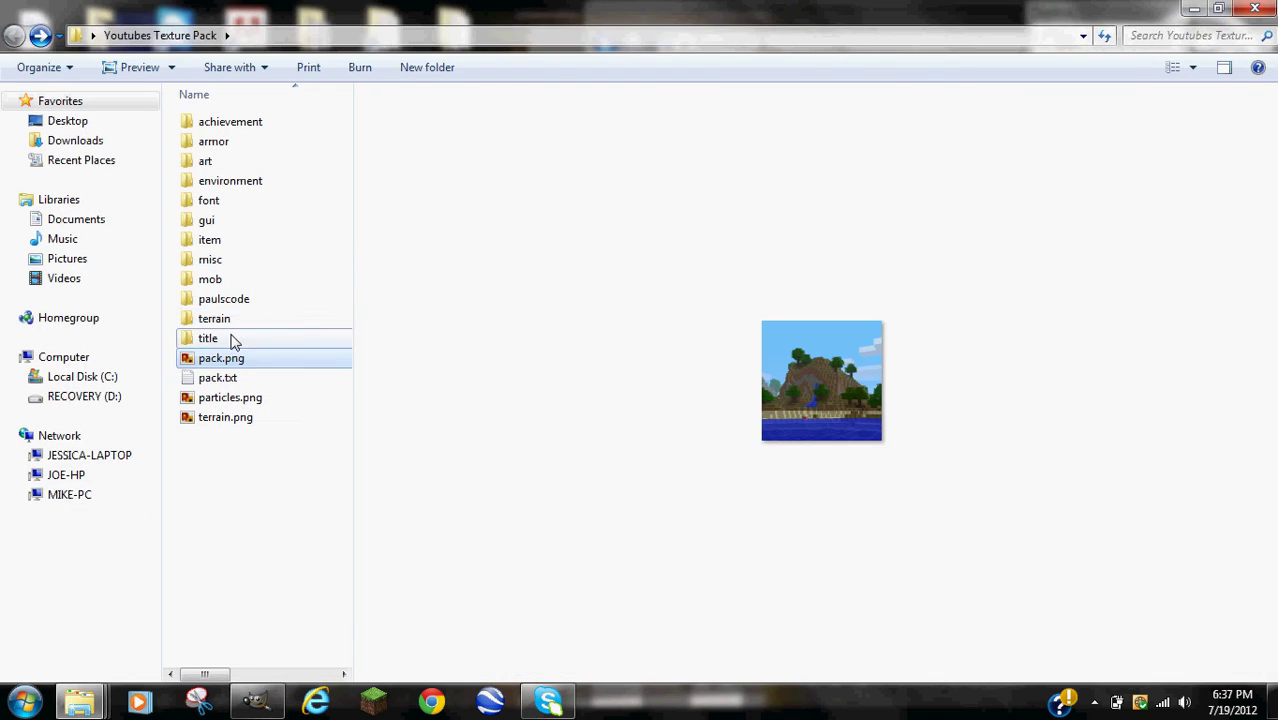
Open the title folder and preview mclogo.png, mojang.png and earlyplayers.txt
{"action": "double_click", "coordinate": [232, 342]}
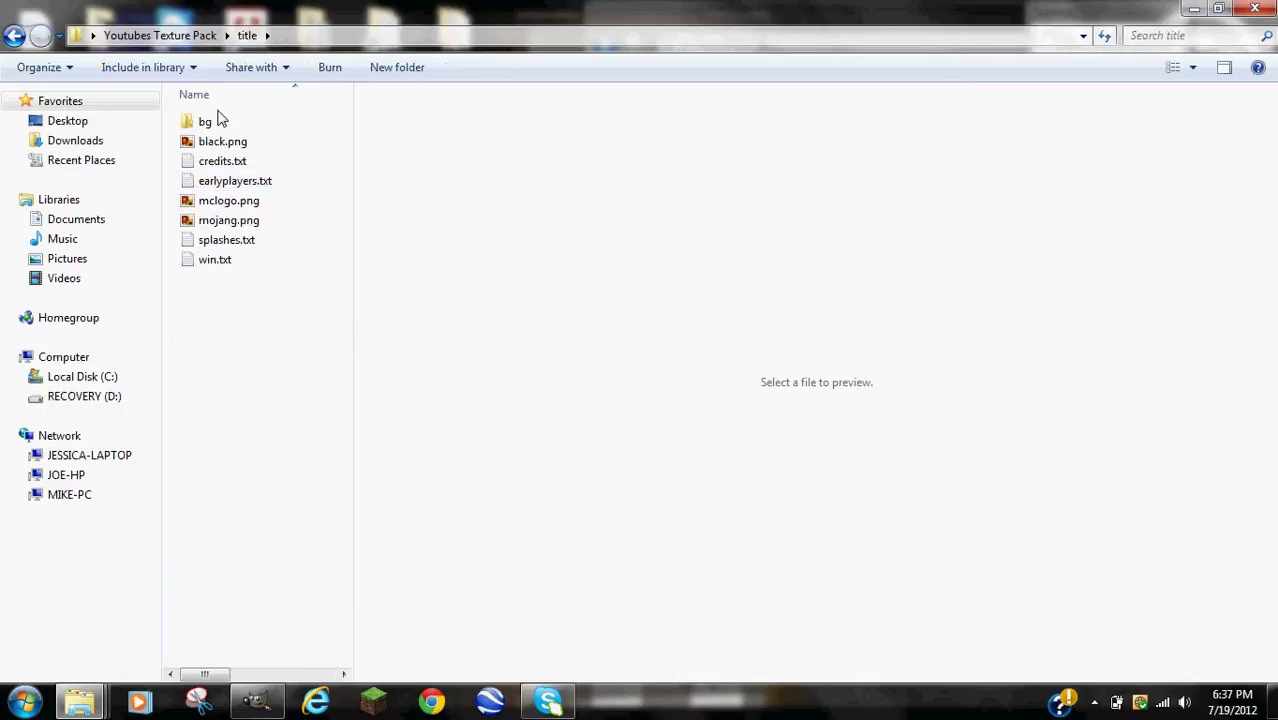
{"action": "left_click", "coordinate": [251, 202]}
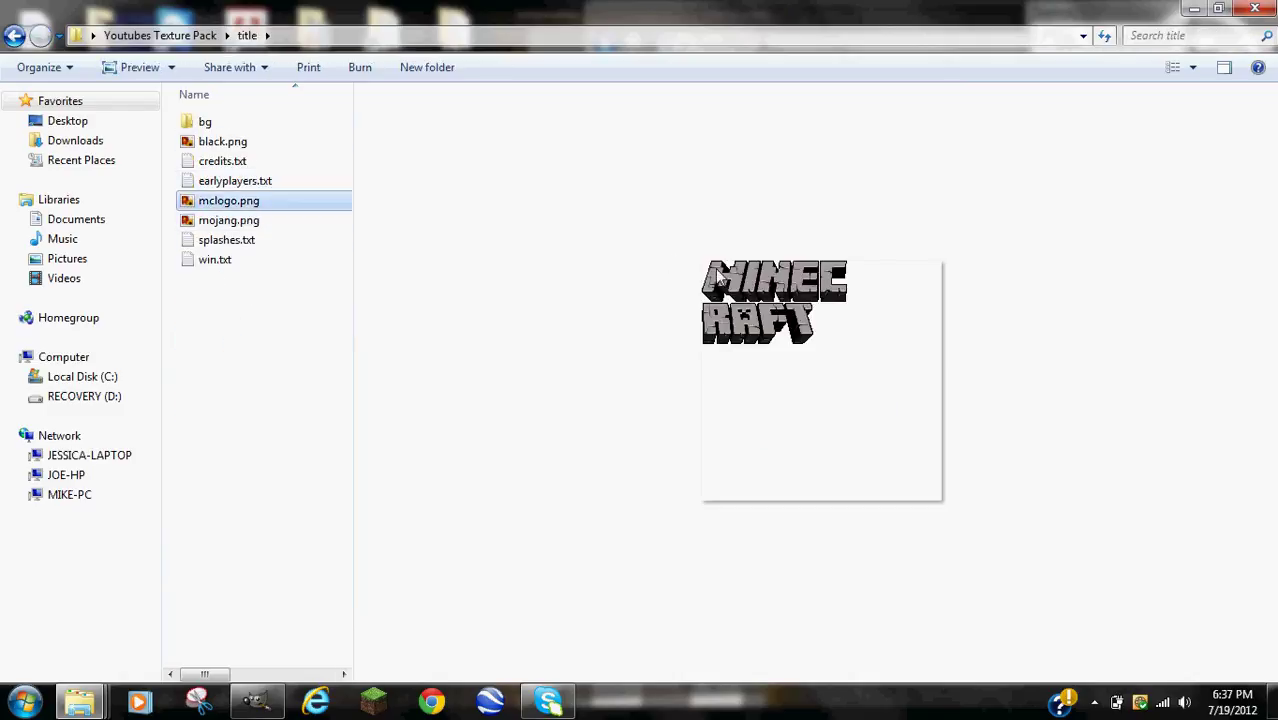
{"action": "left_click", "coordinate": [245, 224]}
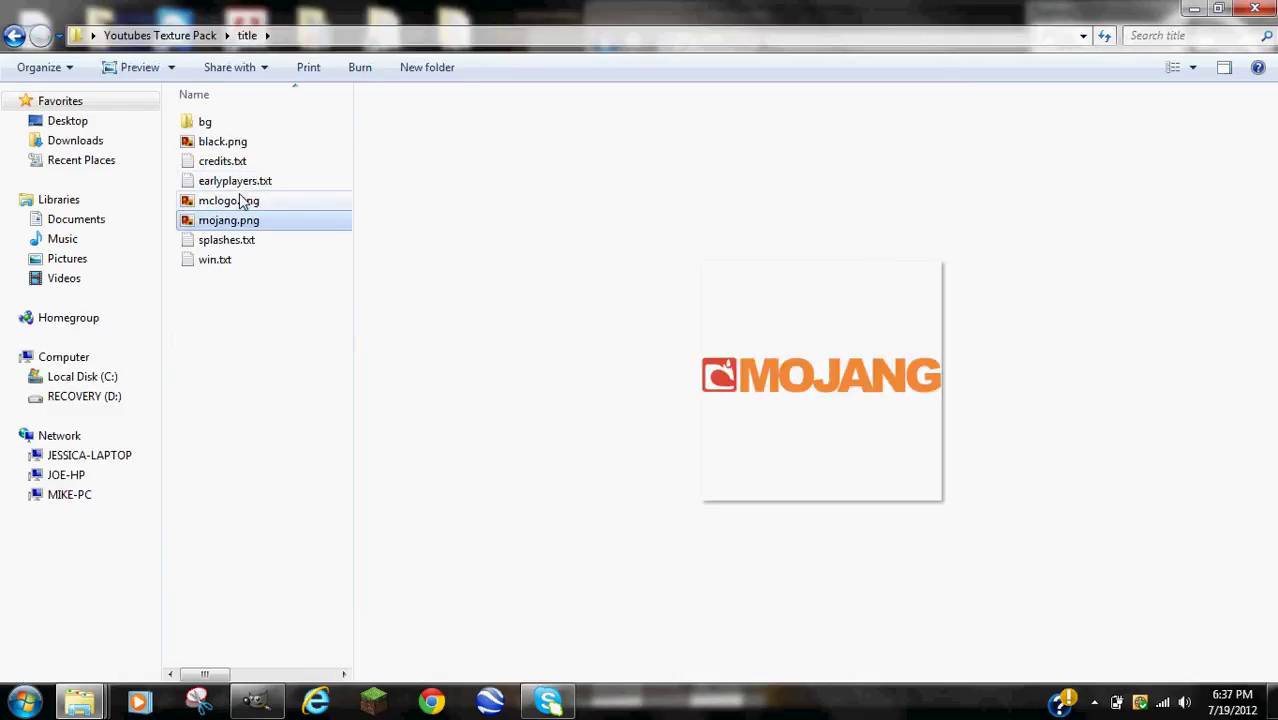
{"action": "left_click", "coordinate": [240, 182]}
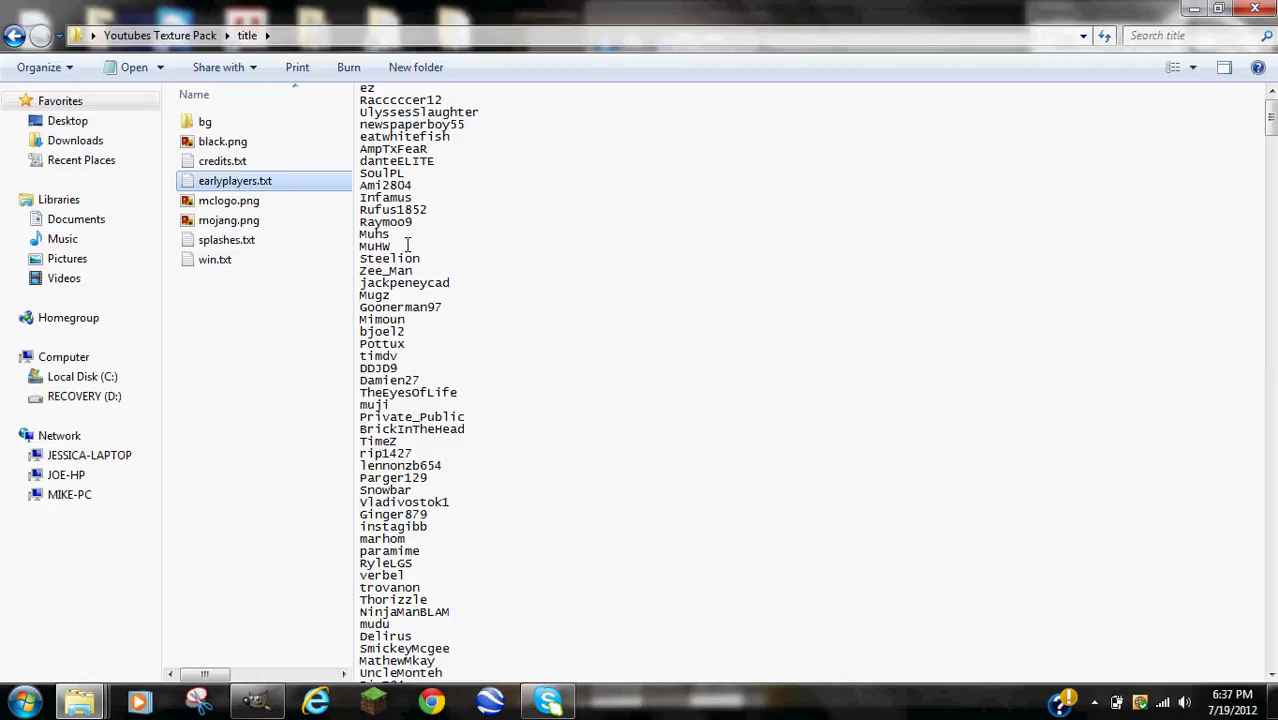
{"action": "left_click", "coordinate": [363, 89]}
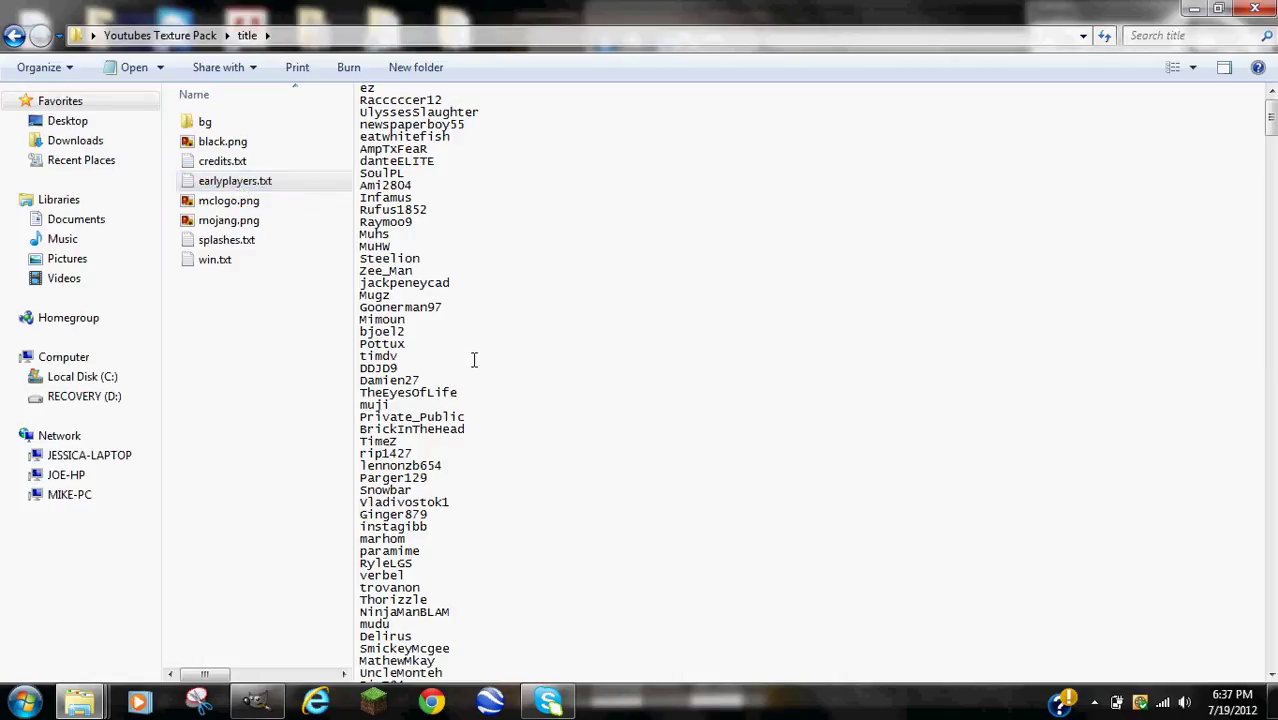
Preview earlyplayers.txt again, credits.txt, mojang.png and splashes.txt, bringing up splashes.txt's actions
{"action": "left_click", "coordinate": [295, 372]}
{"action": "left_click", "coordinate": [263, 190]}
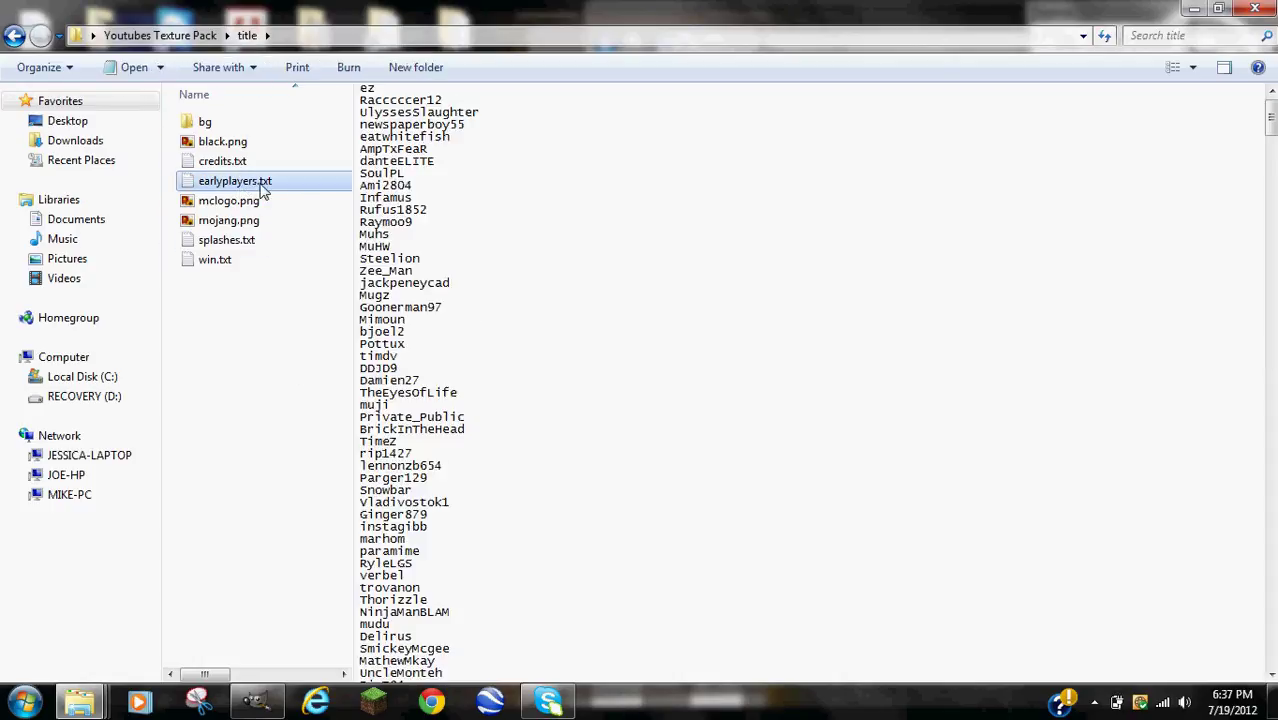
{"action": "left_click", "coordinate": [236, 161]}
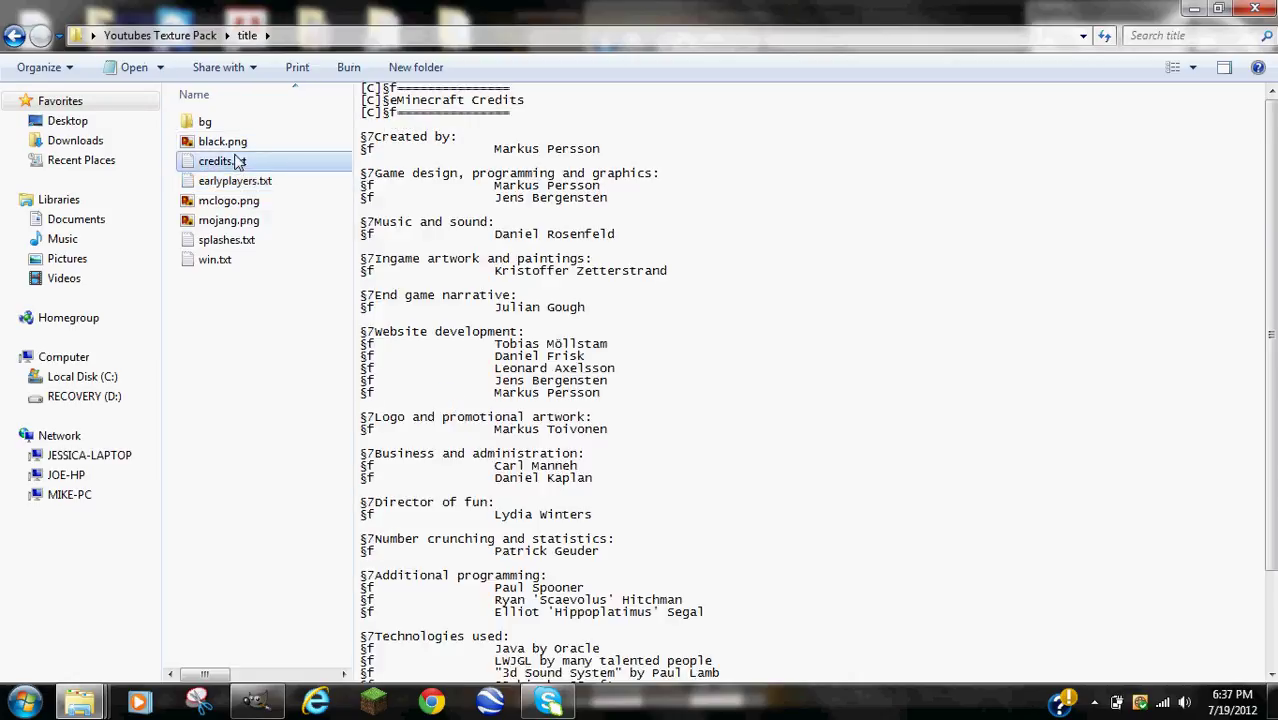
{"action": "left_click", "coordinate": [228, 220]}
{"action": "left_click", "coordinate": [255, 242]}
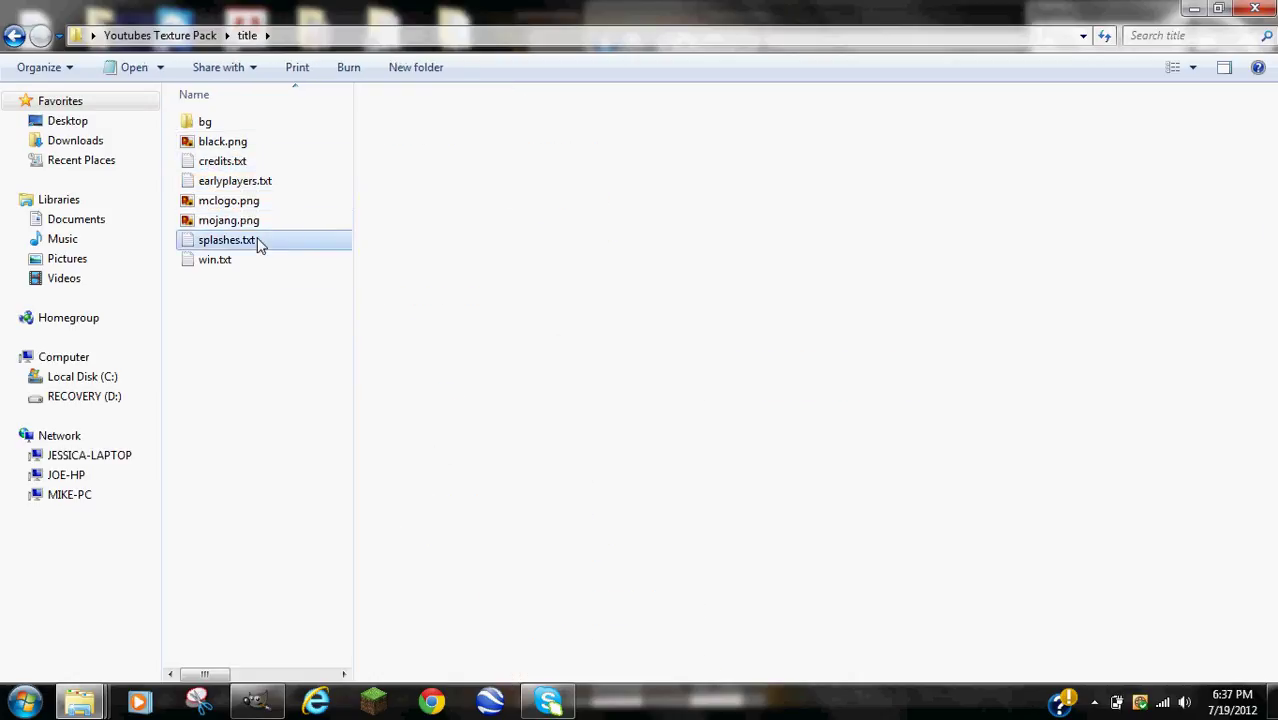
{"action": "right_click", "coordinate": [234, 243]}
Open splashes.txt and replace the first splash 'As seen on TV!' with 'Youtube Rocks!'
{"action": "left_click", "coordinate": [325, 256]}
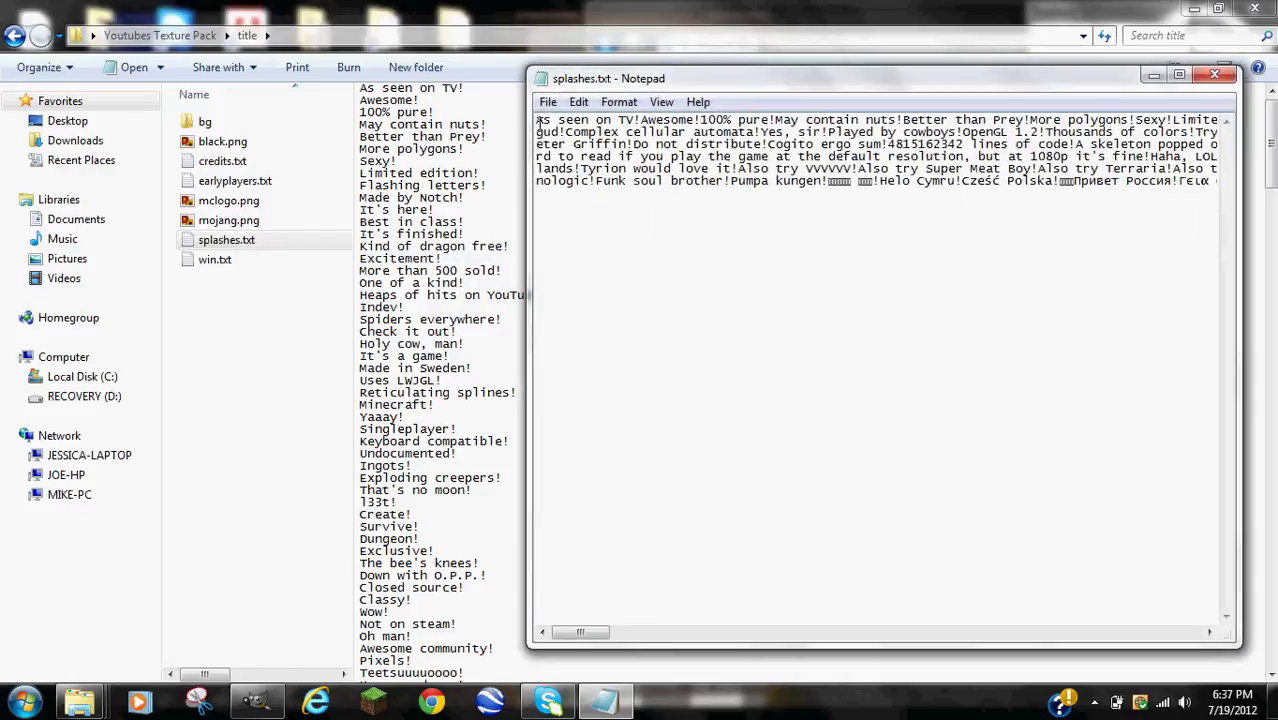
{"action": "type", "text": "Youtube R"}
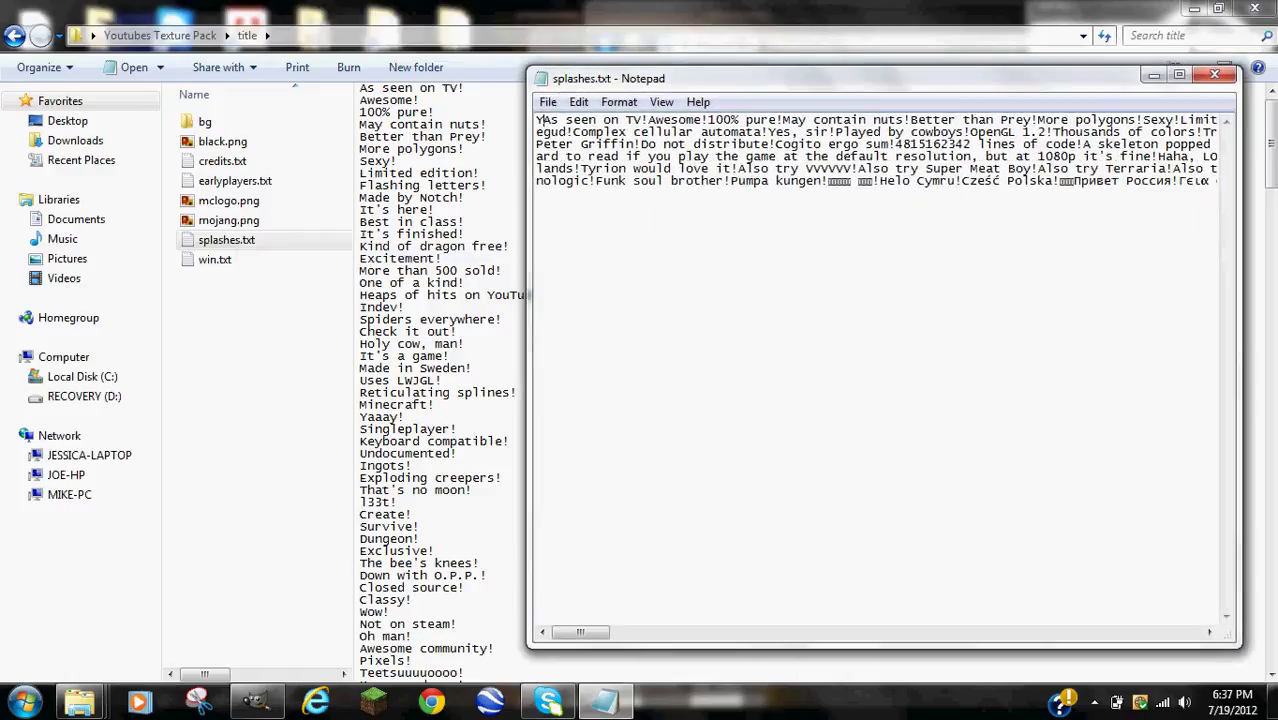
{"action": "type", "text": "ocks!"}
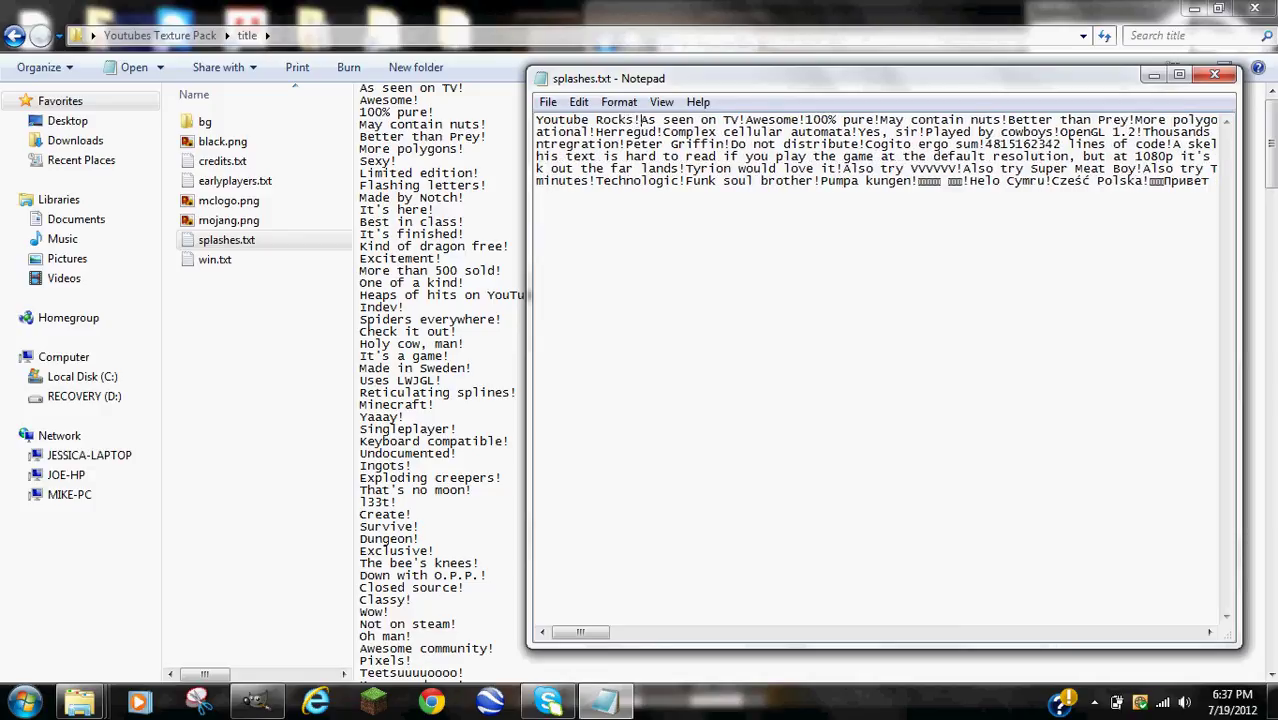
{"action": "key", "text": "Return"}
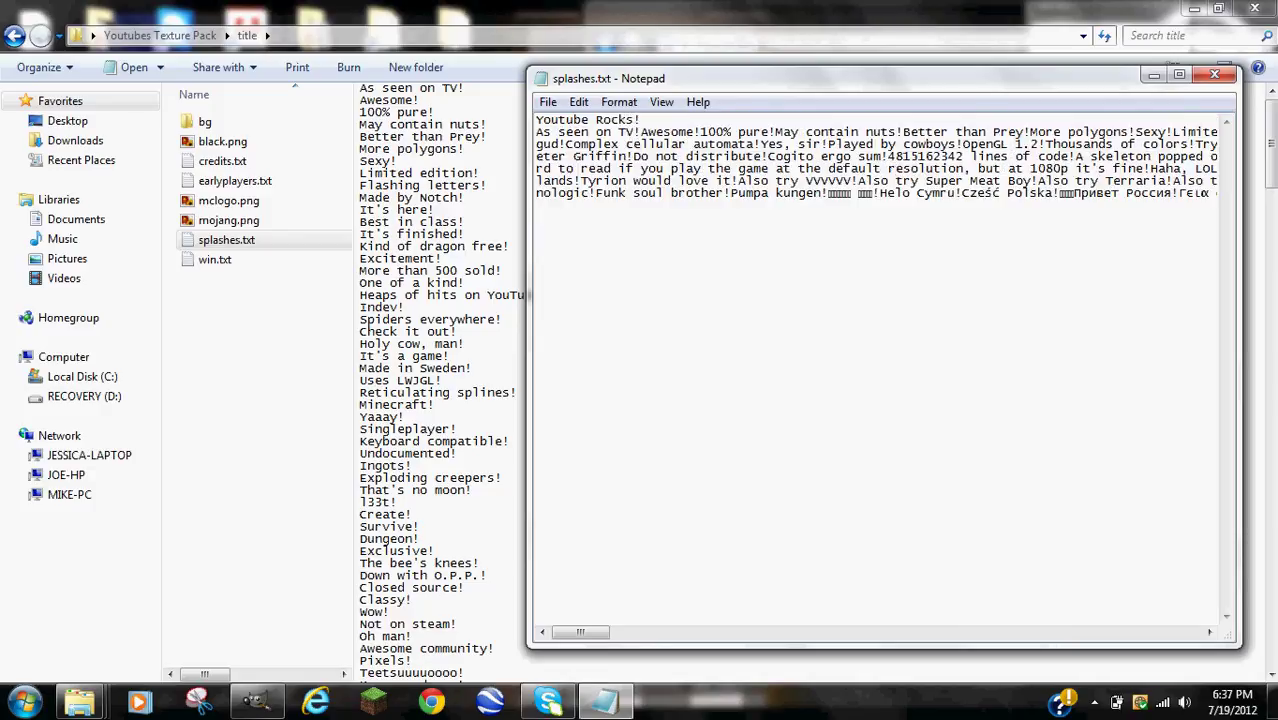
{"action": "key", "text": "BackSpace"}
{"action": "key", "text": "BackSpace"}
{"action": "key", "text": "BackSpace"}
{"action": "key", "text": "BackSpace"}
{"action": "key", "text": "BackSpace"}
{"action": "key", "text": "BackSpace"}
{"action": "key", "text": "BackSpace"}
{"action": "key", "text": "BackSpace"}
{"action": "key", "text": "BackSpace"}
{"action": "key", "text": "BackSpace"}
{"action": "key", "text": "BackSpace"}
{"action": "key", "text": "BackSpace"}
{"action": "key", "text": "BackSpace"}
{"action": "key", "text": "BackSpace"}
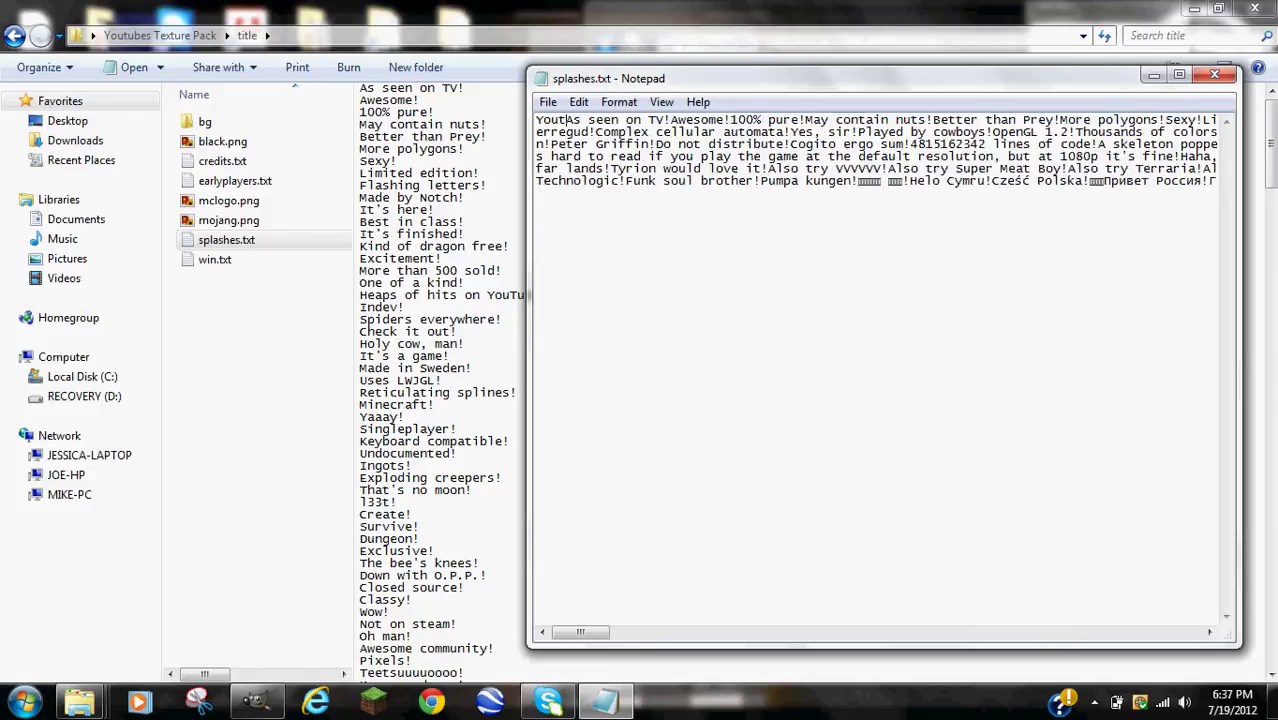
{"action": "key", "text": "BackSpace"}
{"action": "scroll", "coordinate": [875, 152], "scroll_direction": "right", "scroll_amount": 3}
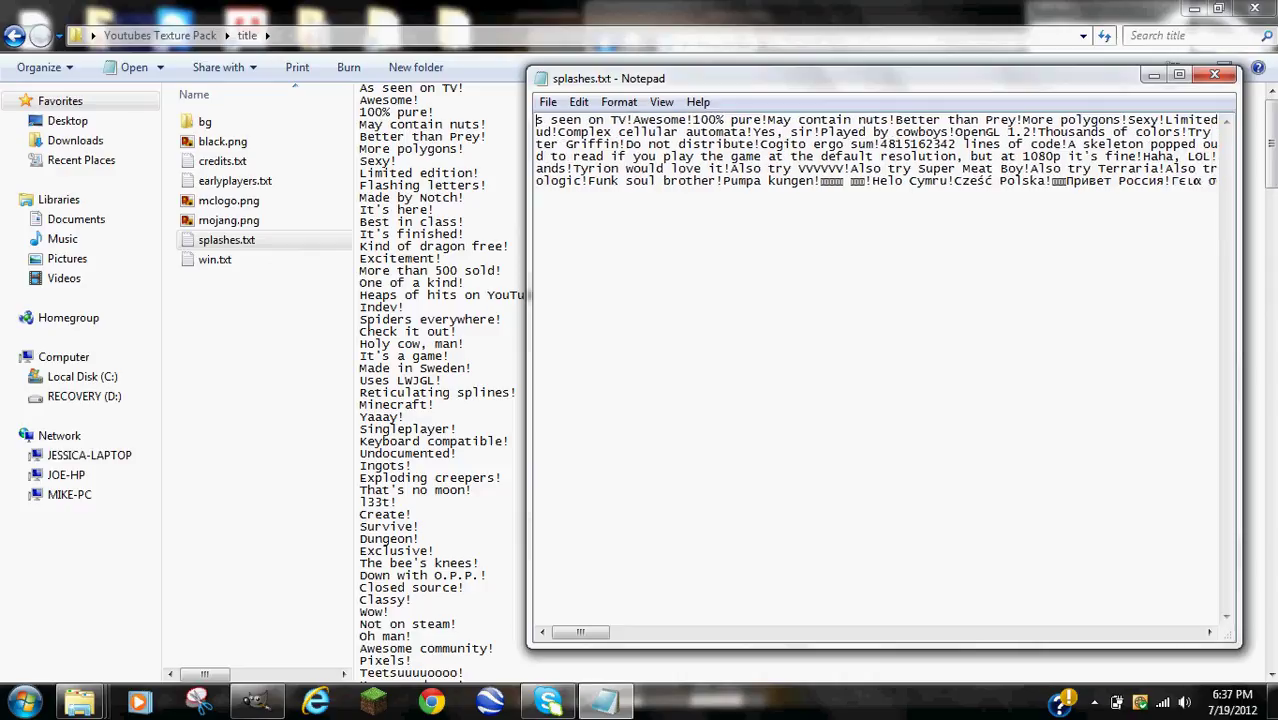
{"action": "scroll", "coordinate": [875, 152], "scroll_direction": "right", "scroll_amount": 3}
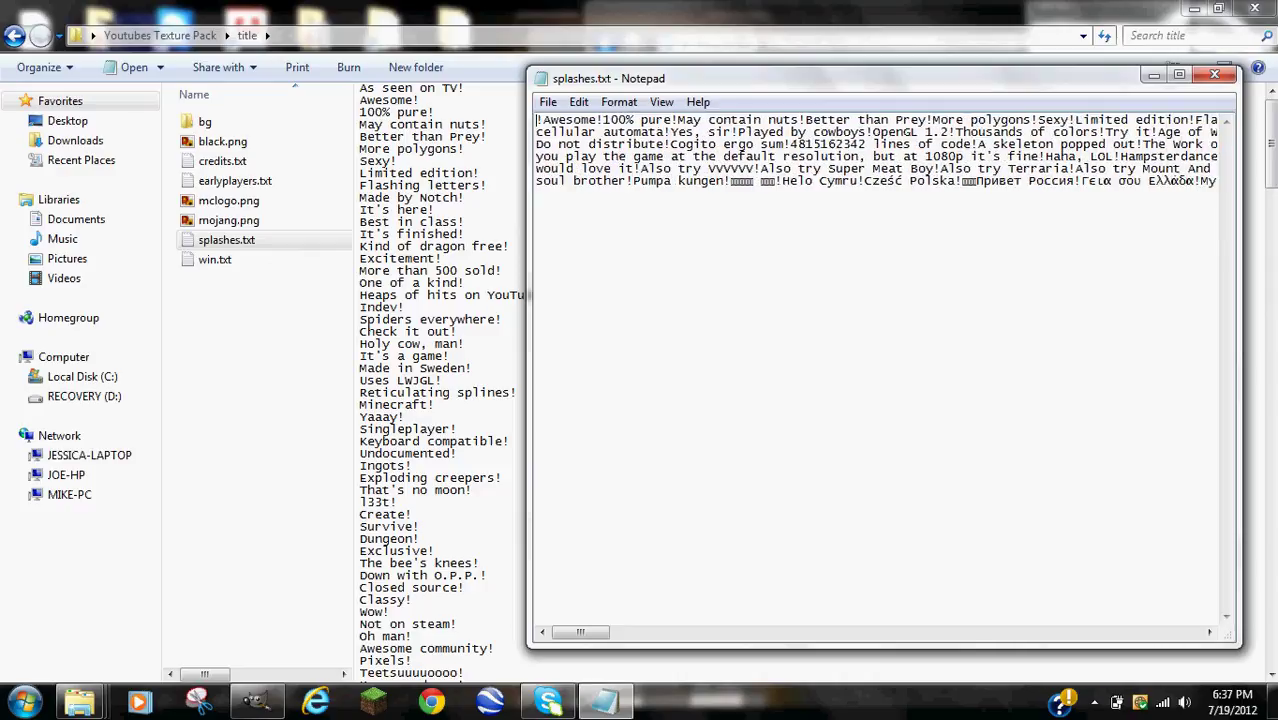
{"action": "type", "text": "Youtube"}
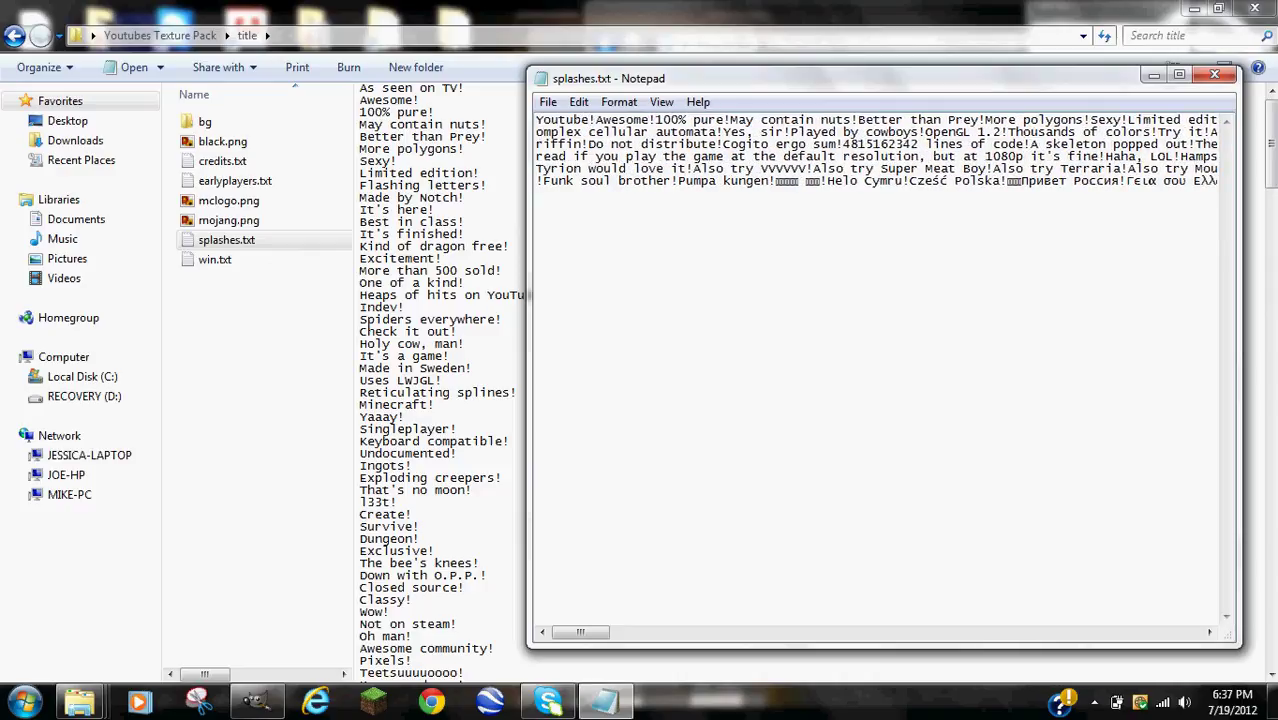
{"action": "type", "text": " Rocks"}
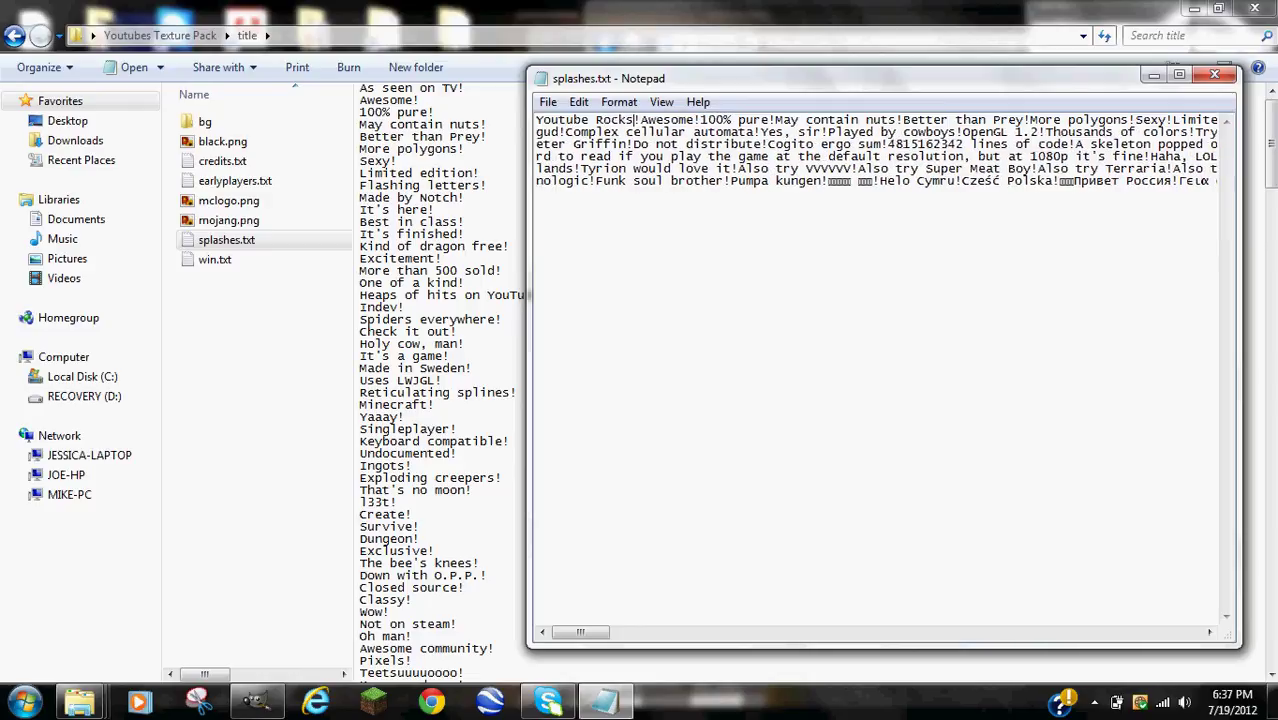
Save splashes.txt, close Notepad, and preview win.txt
{"action": "left_click", "coordinate": [548, 102]}
{"action": "left_click", "coordinate": [588, 150]}
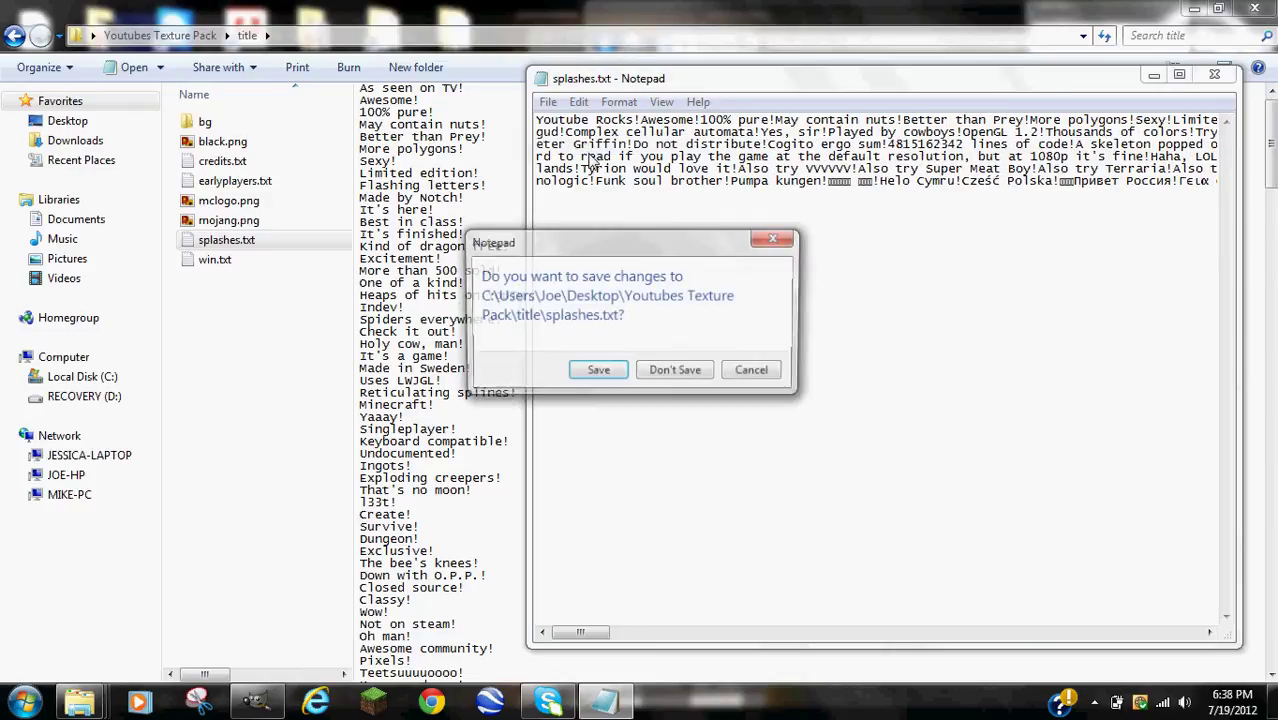
{"action": "left_click", "coordinate": [752, 371]}
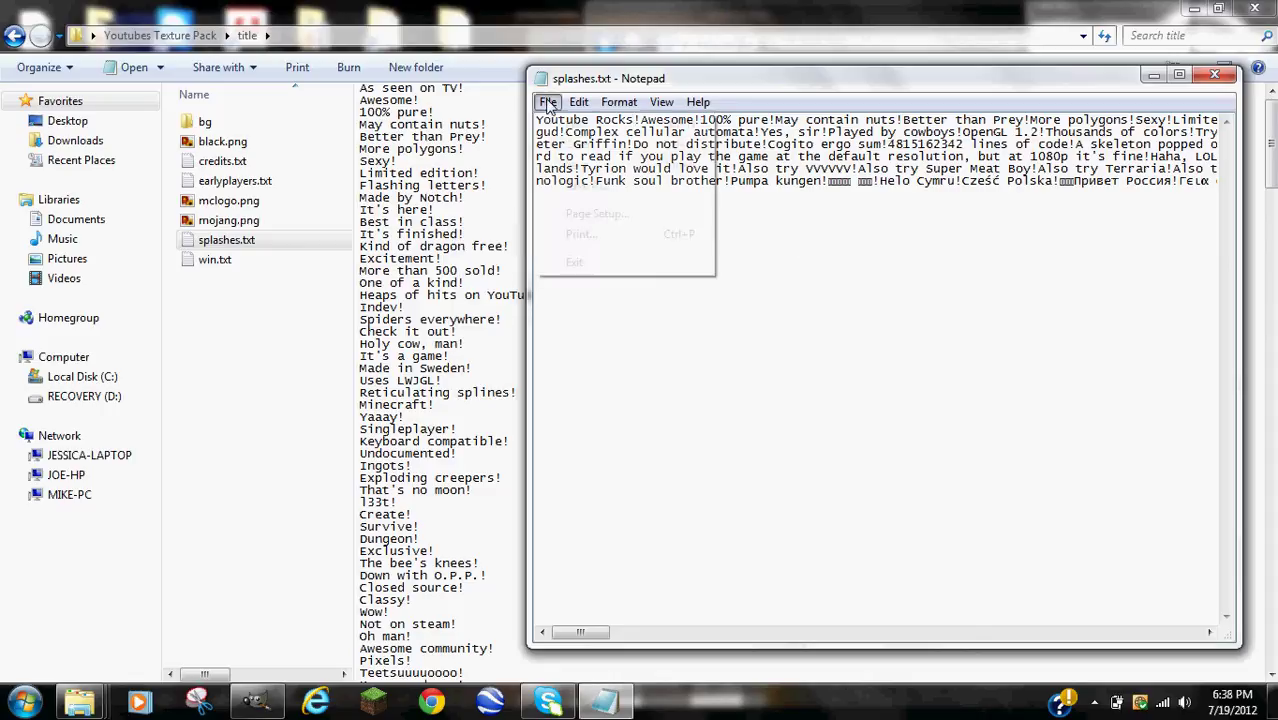
{"action": "left_click", "coordinate": [548, 102]}
{"action": "left_click", "coordinate": [572, 165]}
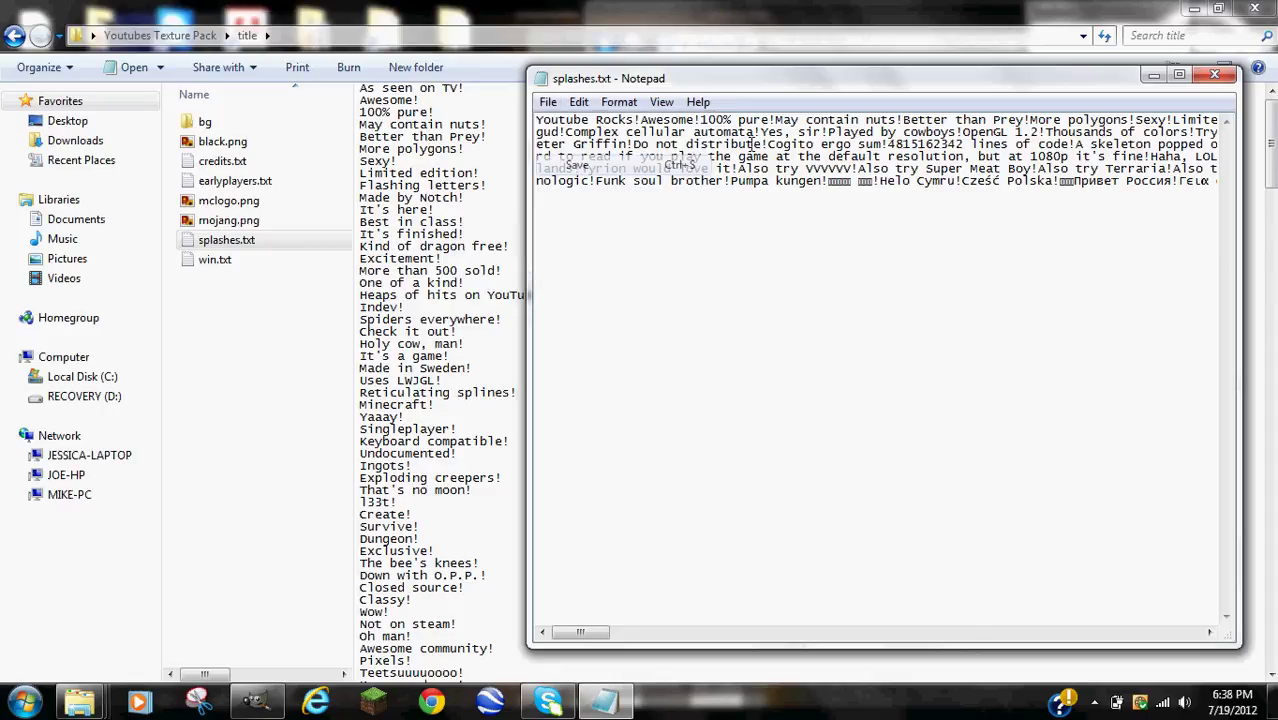
{"action": "left_click", "coordinate": [1218, 74]}
{"action": "left_click", "coordinate": [199, 261]}
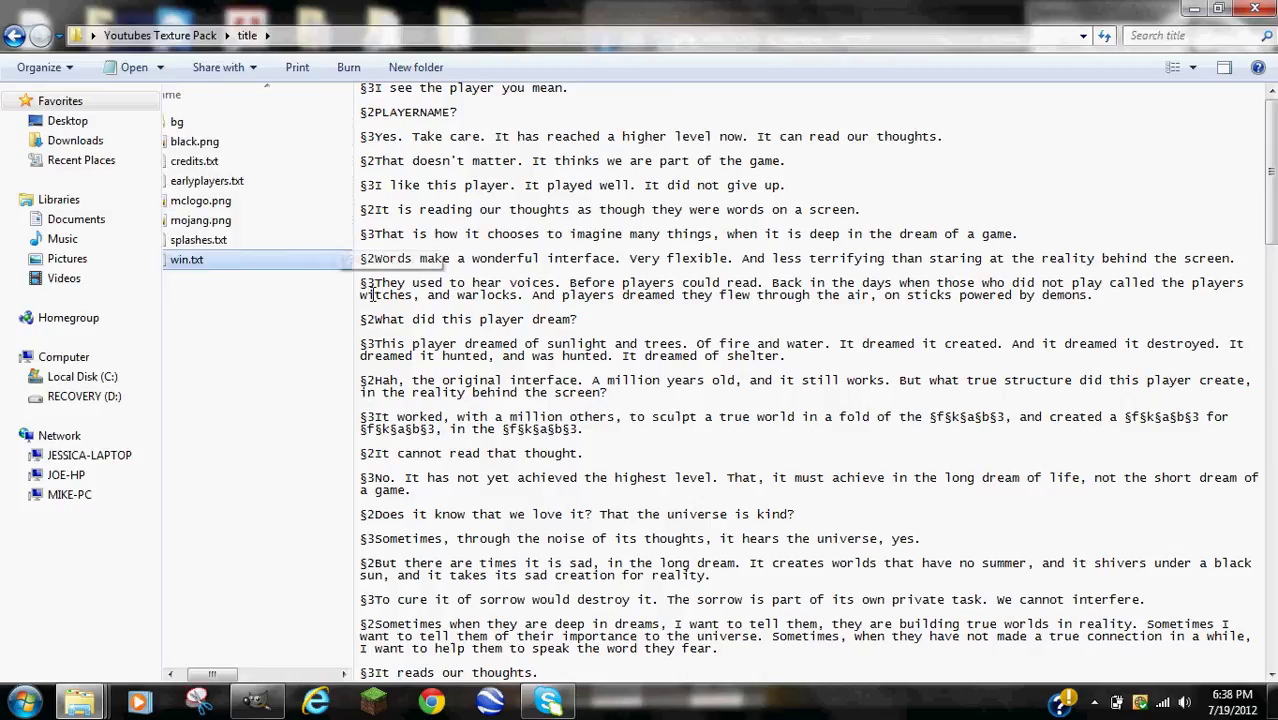
Preview black.png, look inside the bg folder, then return to the texture pack's top folder
{"action": "left_click", "coordinate": [770, 477]}
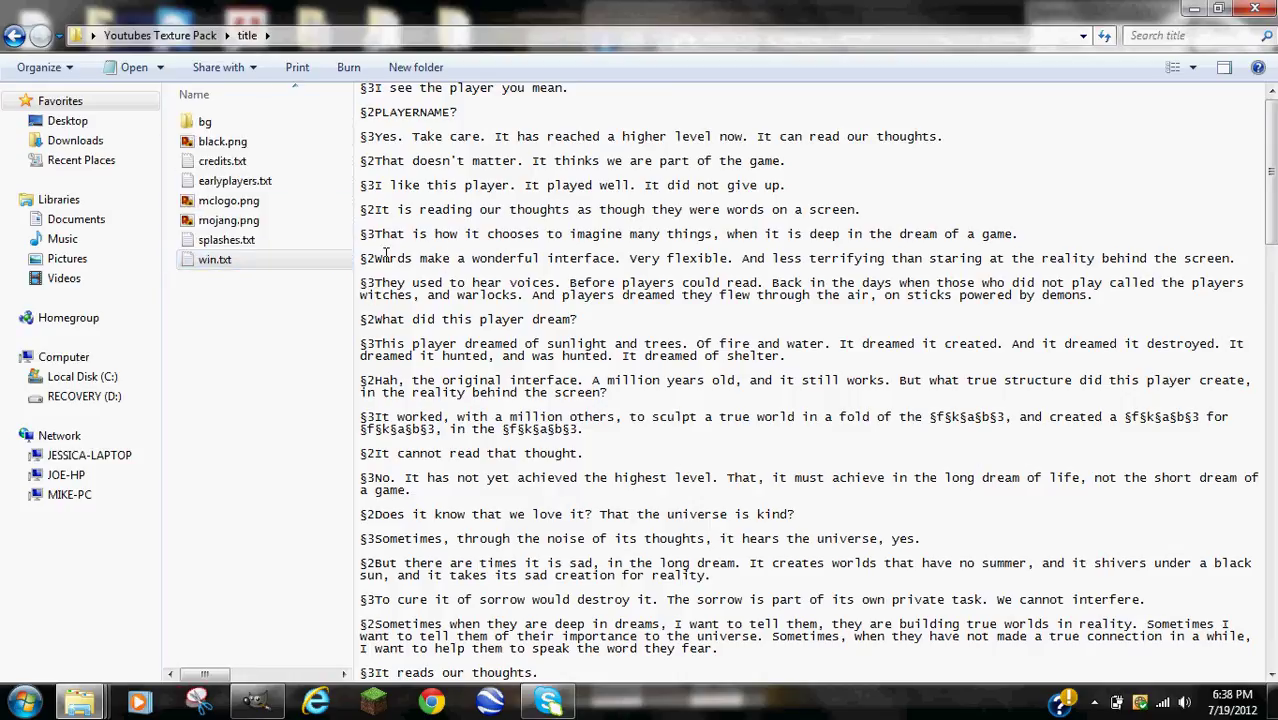
{"action": "left_click", "coordinate": [230, 142]}
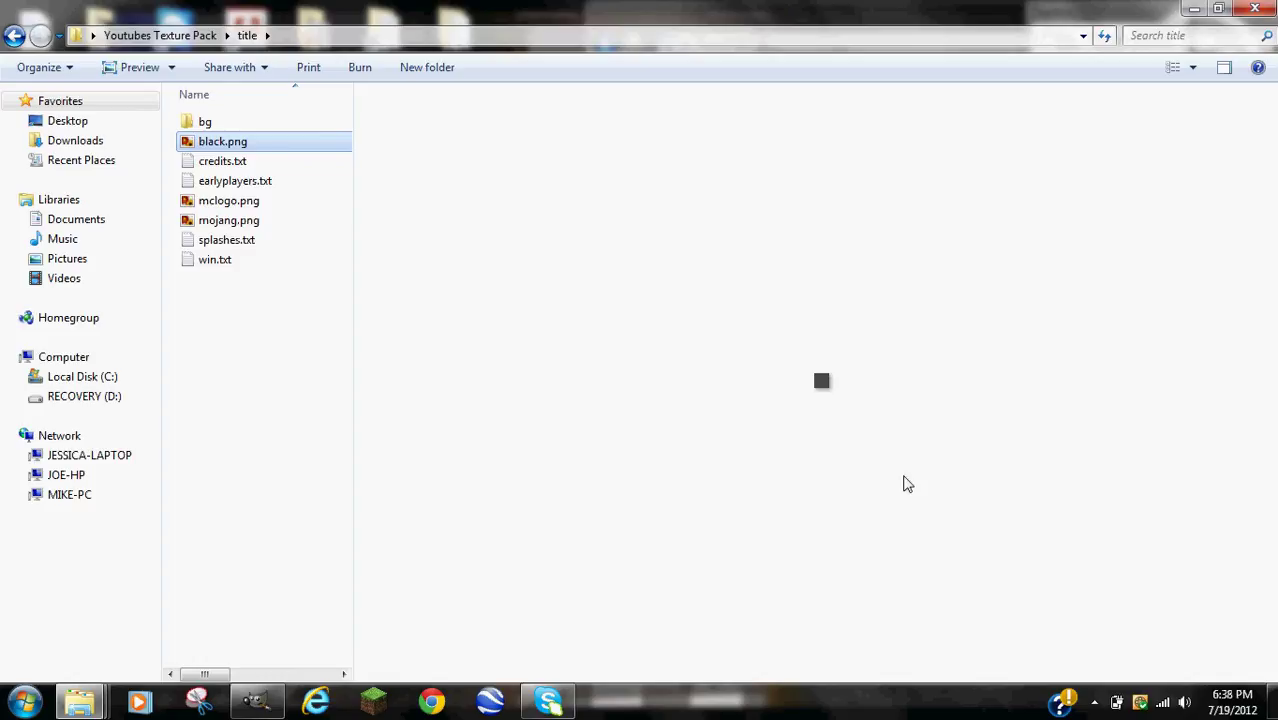
{"action": "double_click", "coordinate": [222, 121]}
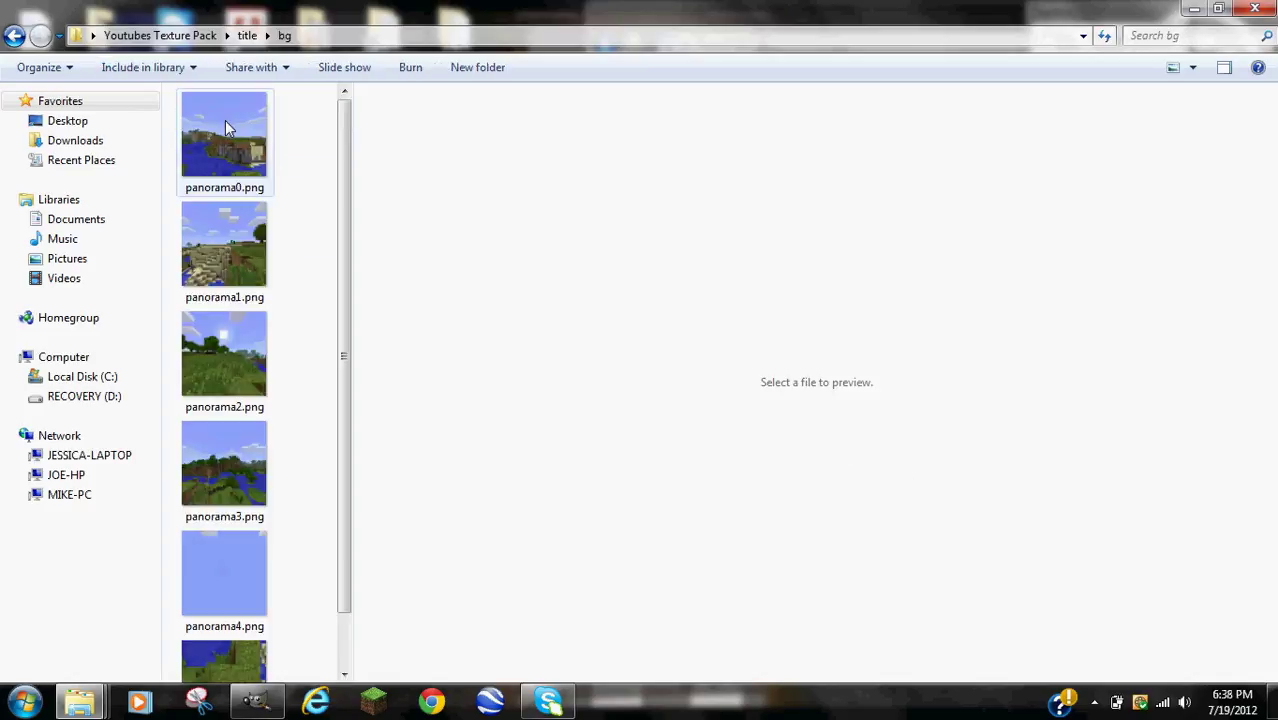
{"action": "scroll", "coordinate": [179, 148], "scroll_direction": "down", "scroll_amount": 2}
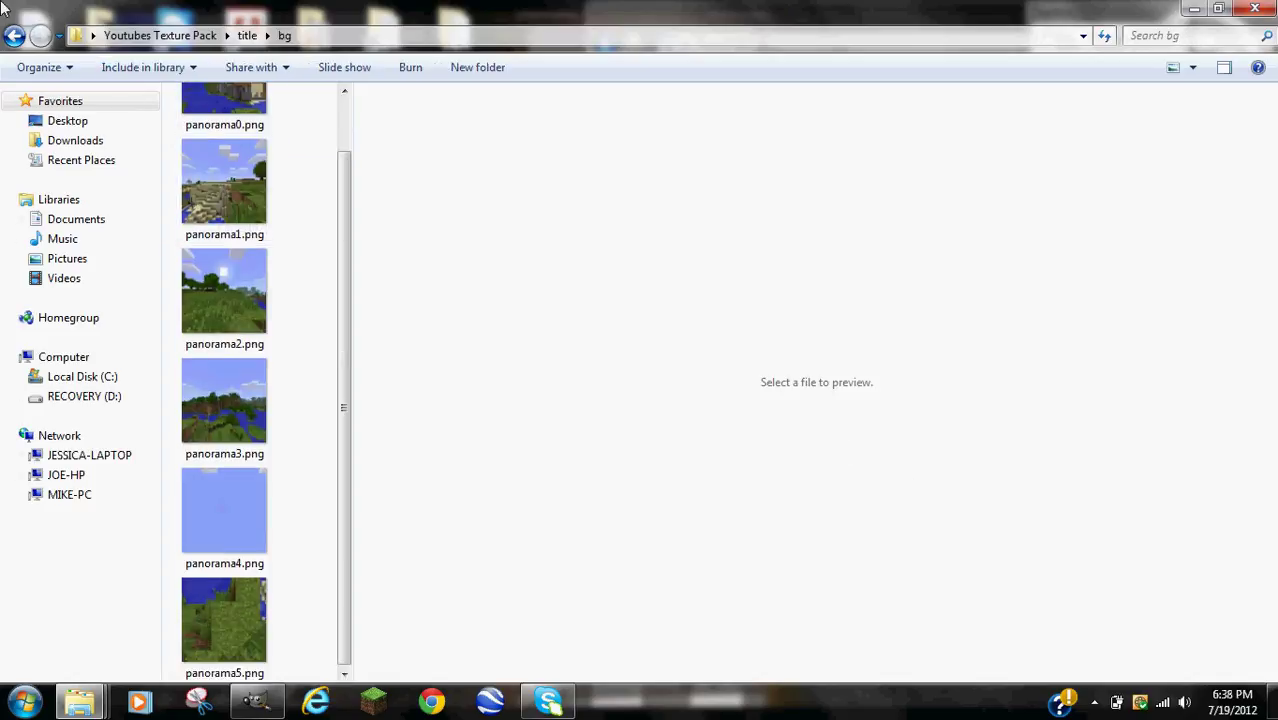
{"action": "left_click", "coordinate": [15, 36]}
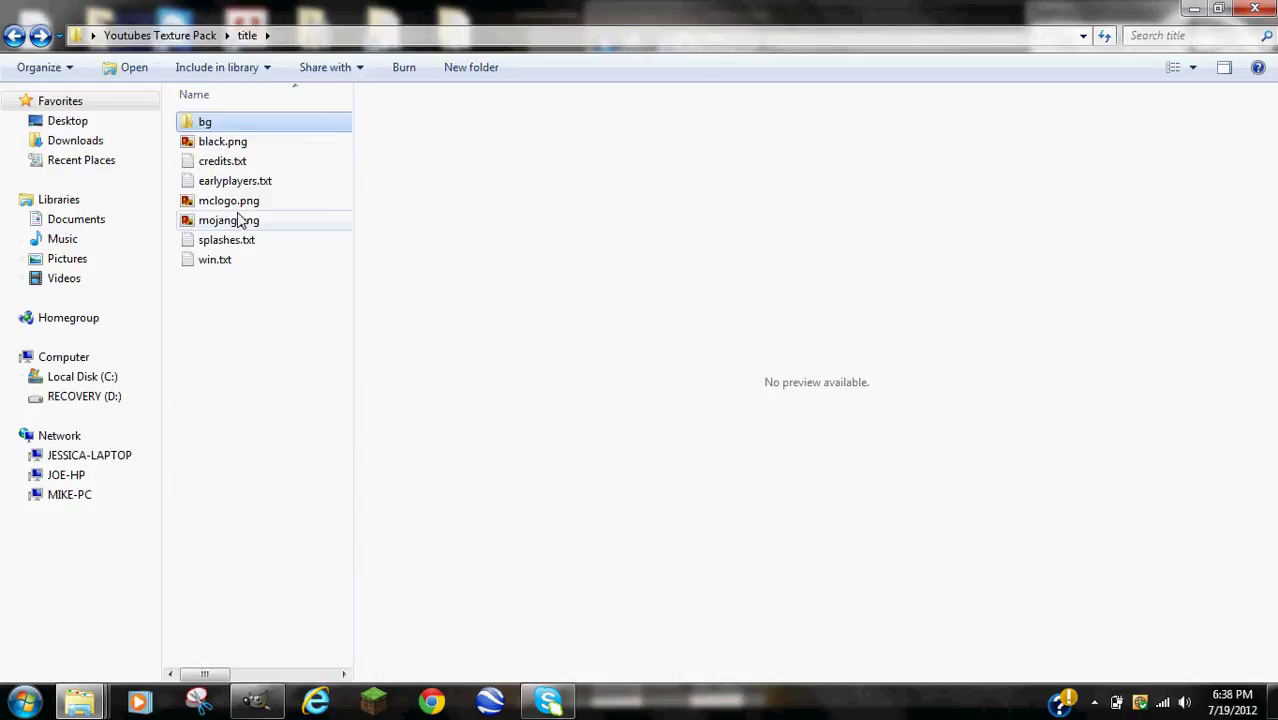
{"action": "left_click", "coordinate": [15, 36]}
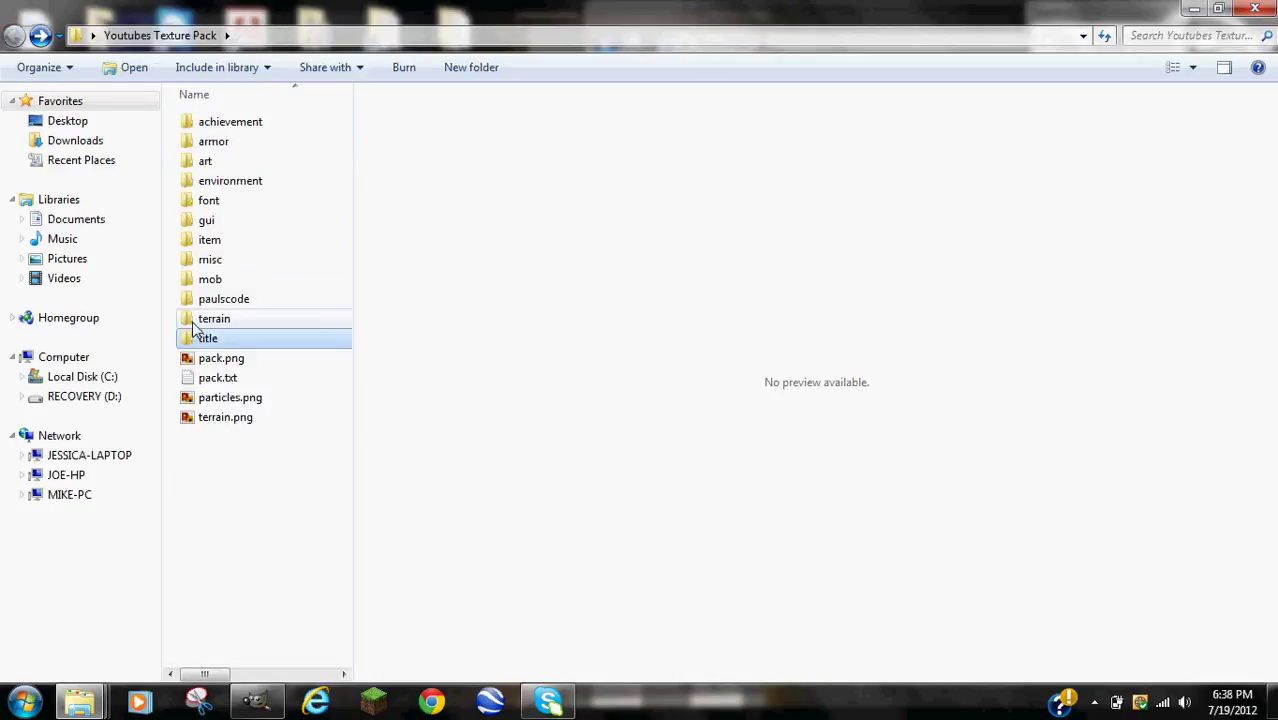
Browse the terrain folder and paulscode's sound folder, then return to the top folder
{"action": "left_click", "coordinate": [200, 320]}
{"action": "double_click", "coordinate": [200, 322]}
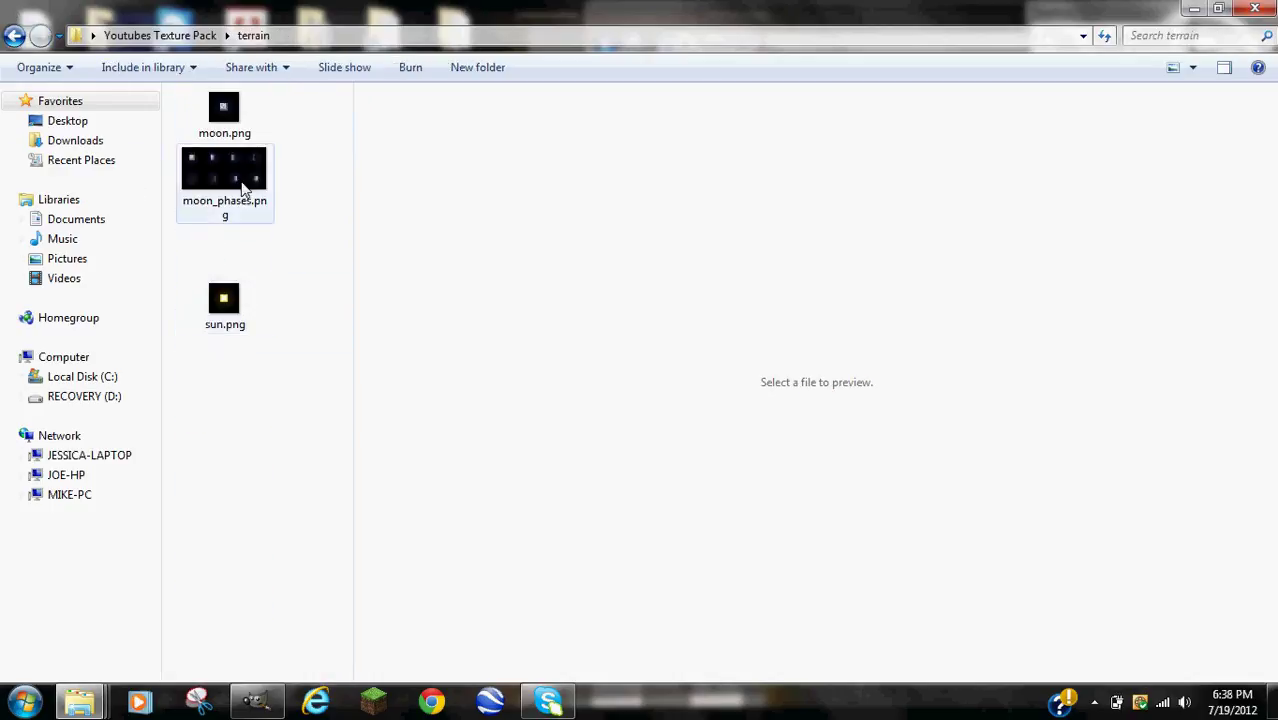
{"action": "left_click", "coordinate": [14, 37]}
{"action": "double_click", "coordinate": [251, 297]}
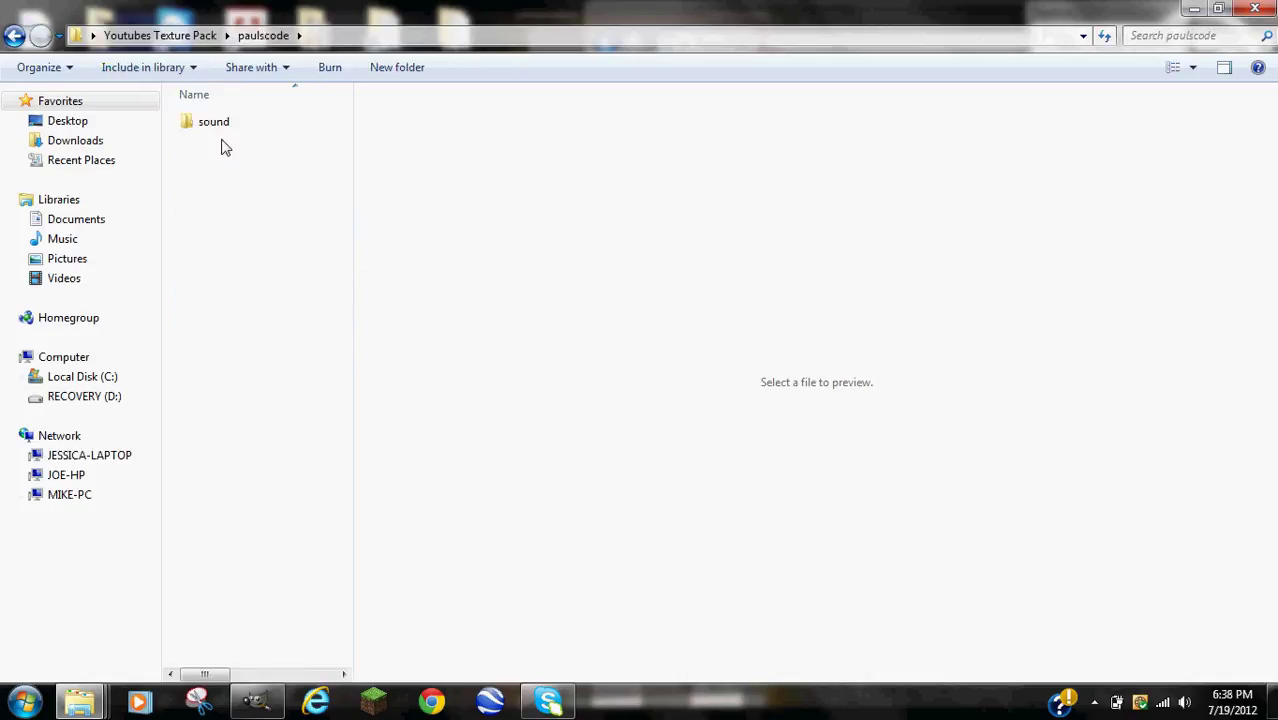
{"action": "left_click", "coordinate": [222, 126]}
{"action": "double_click", "coordinate": [205, 125]}
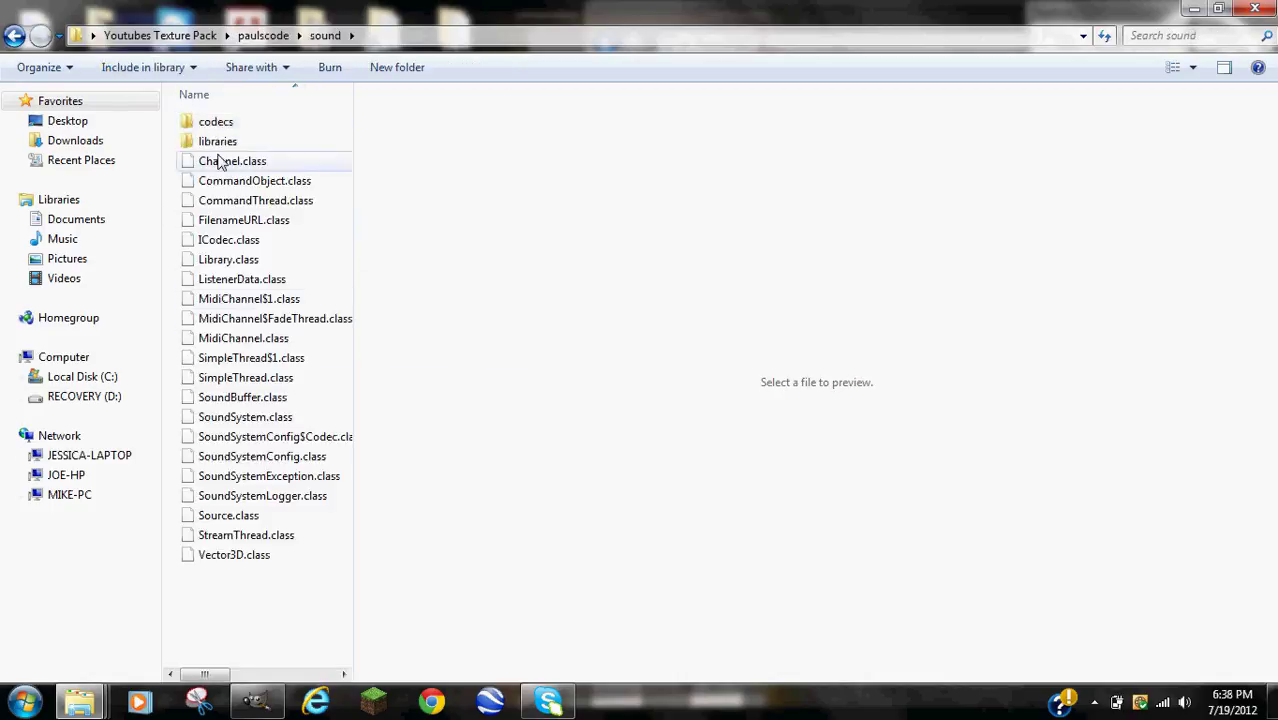
{"action": "left_click_drag", "start_coordinate": [220, 163], "coordinate": [265, 375]}
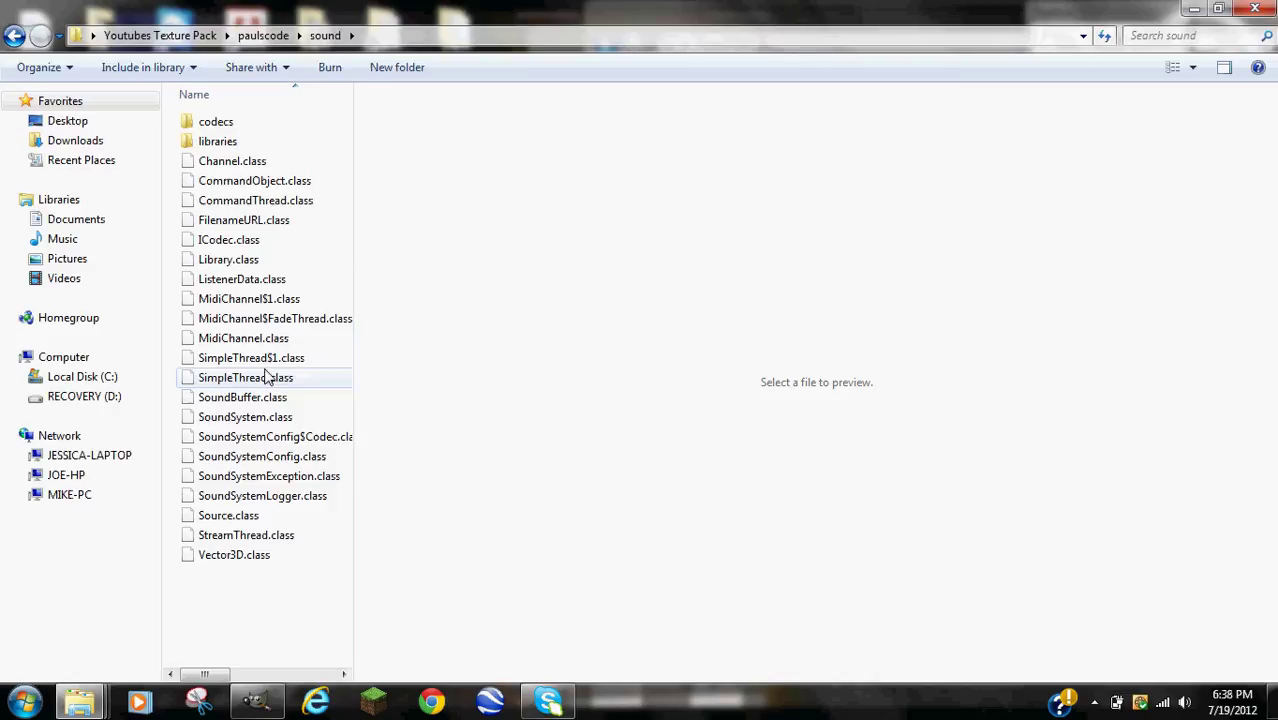
{"action": "left_click", "coordinate": [12, 36]}
{"action": "left_click", "coordinate": [12, 36]}
Open the mob folder and scroll through its creature textures
{"action": "left_click", "coordinate": [241, 284]}
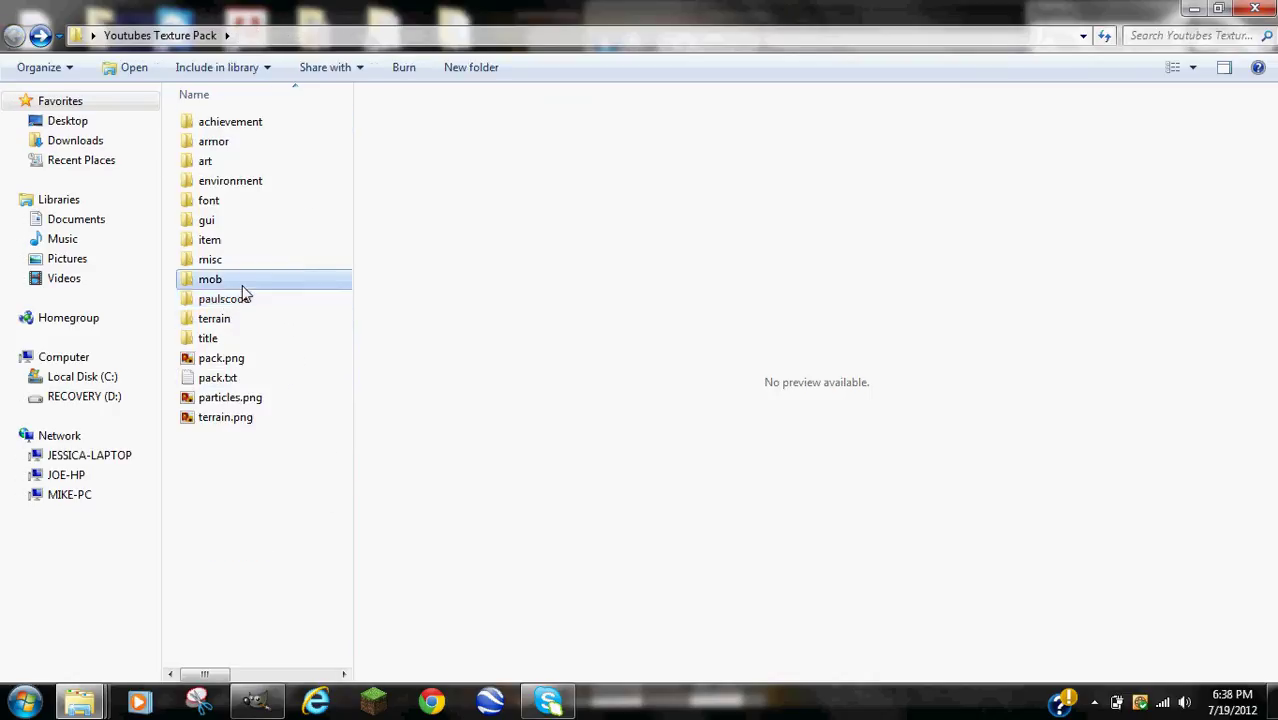
{"action": "double_click", "coordinate": [241, 284]}
{"action": "scroll", "coordinate": [247, 200], "scroll_direction": "down", "scroll_amount": 5}
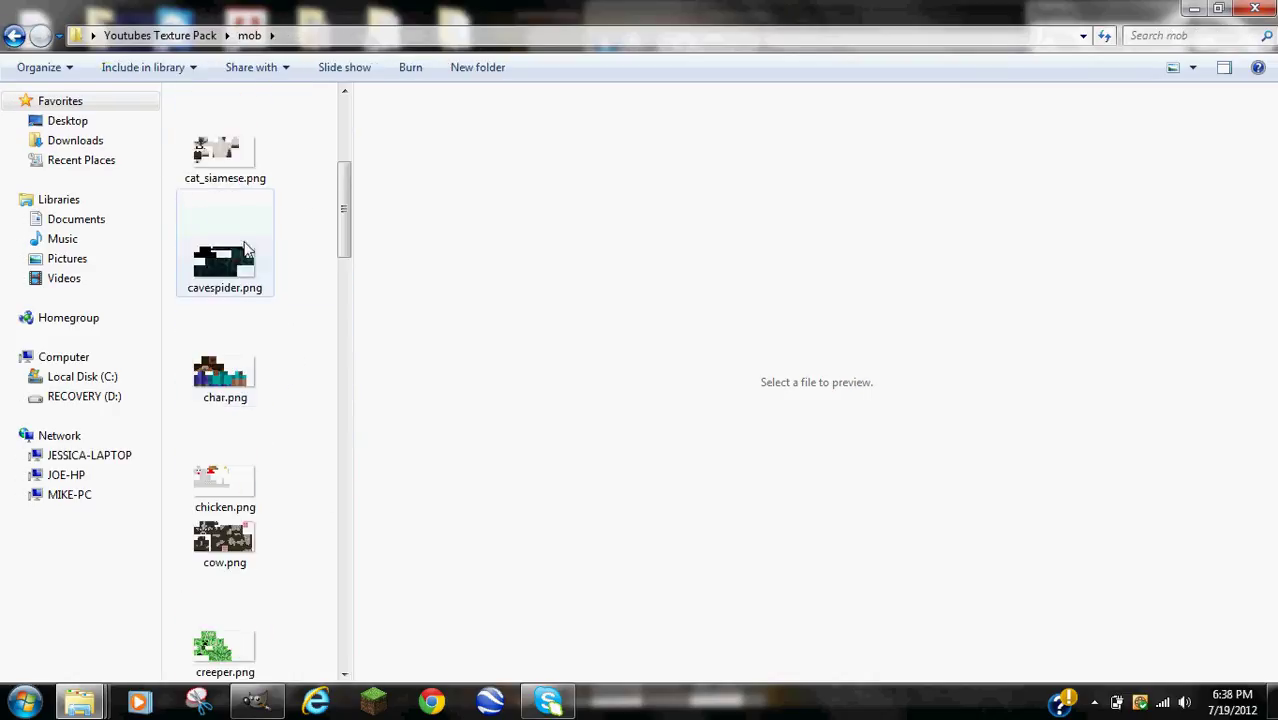
{"action": "scroll", "coordinate": [231, 265], "scroll_direction": "down", "scroll_amount": 15}
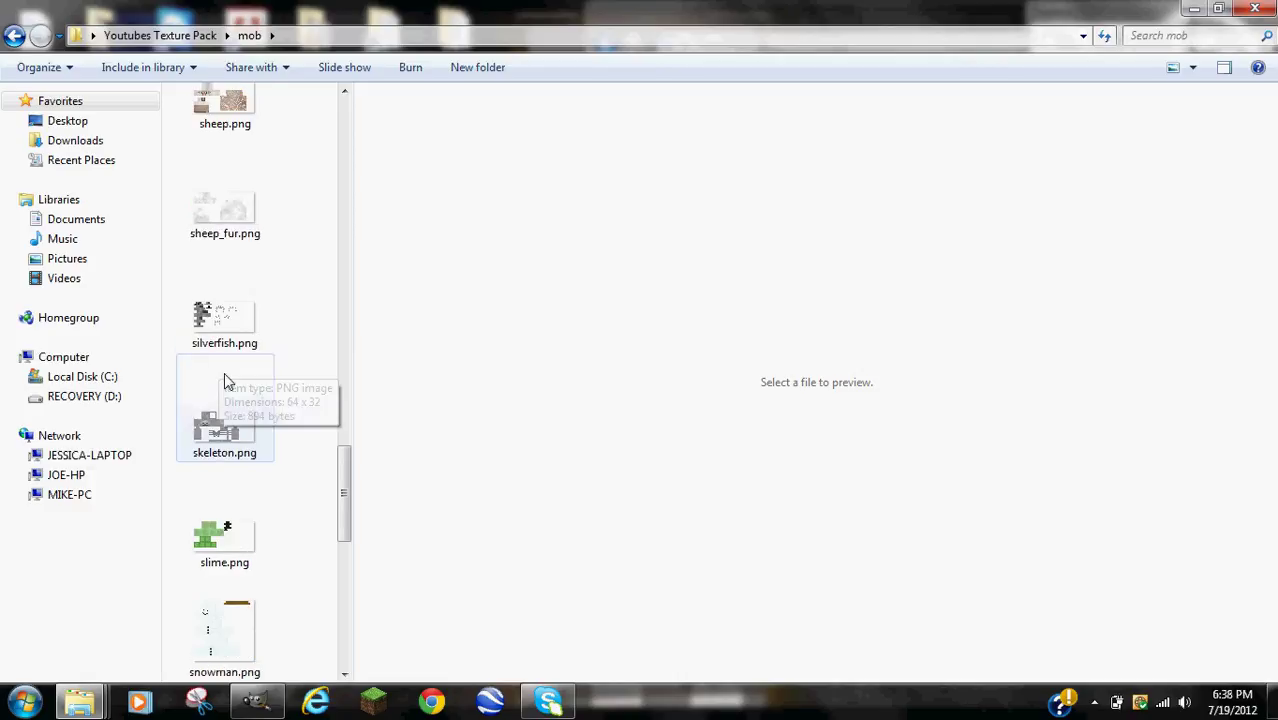
{"action": "scroll", "coordinate": [224, 380], "scroll_direction": "up", "scroll_amount": 10}
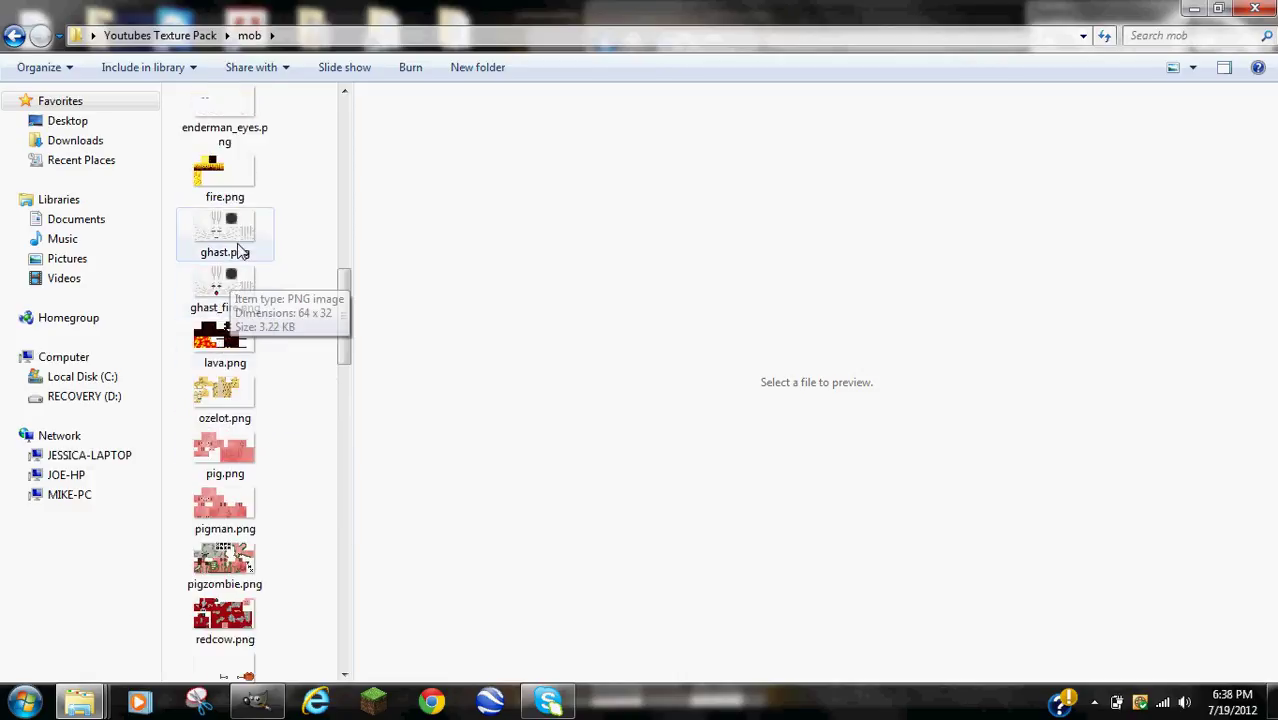
Open lava.png in Photo Viewer, zoom far into it, then close the viewer
{"action": "double_click", "coordinate": [215, 340]}
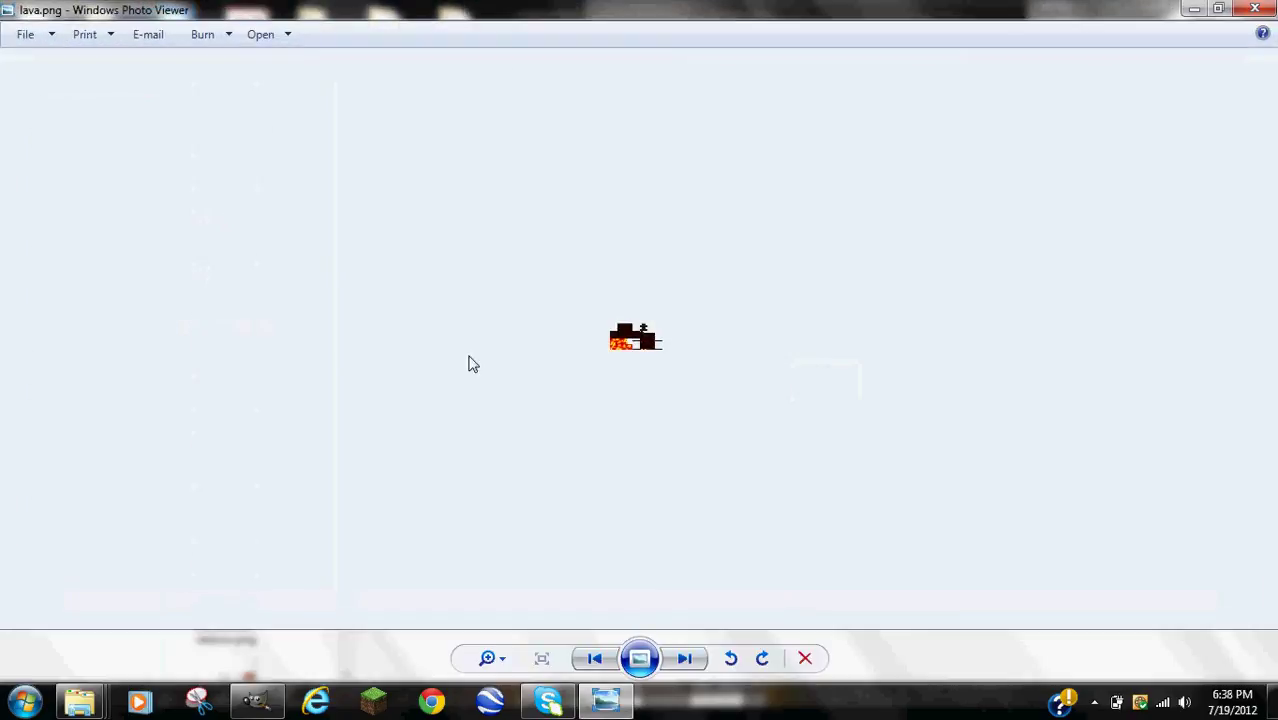
{"action": "left_click", "coordinate": [490, 655]}
{"action": "left_click_drag", "start_coordinate": [496, 650], "coordinate": [506, 616]}
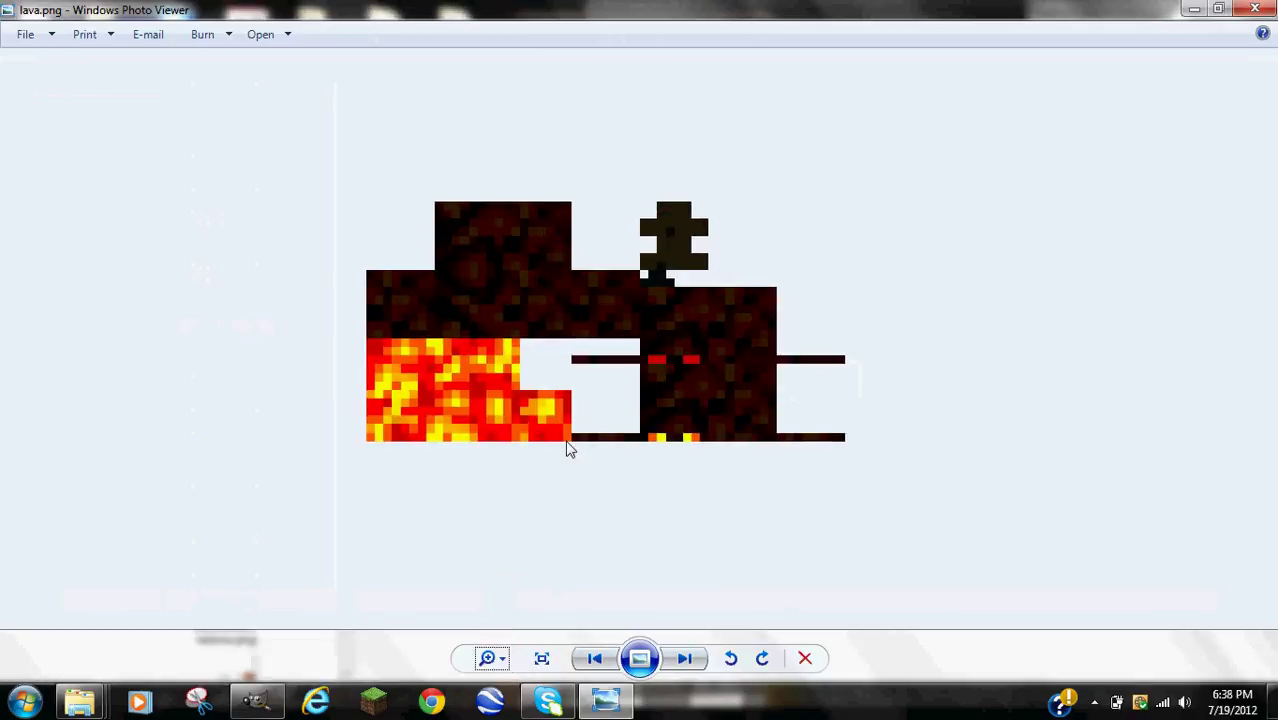
{"action": "scroll", "coordinate": [577, 436], "scroll_direction": "up", "scroll_amount": 1}
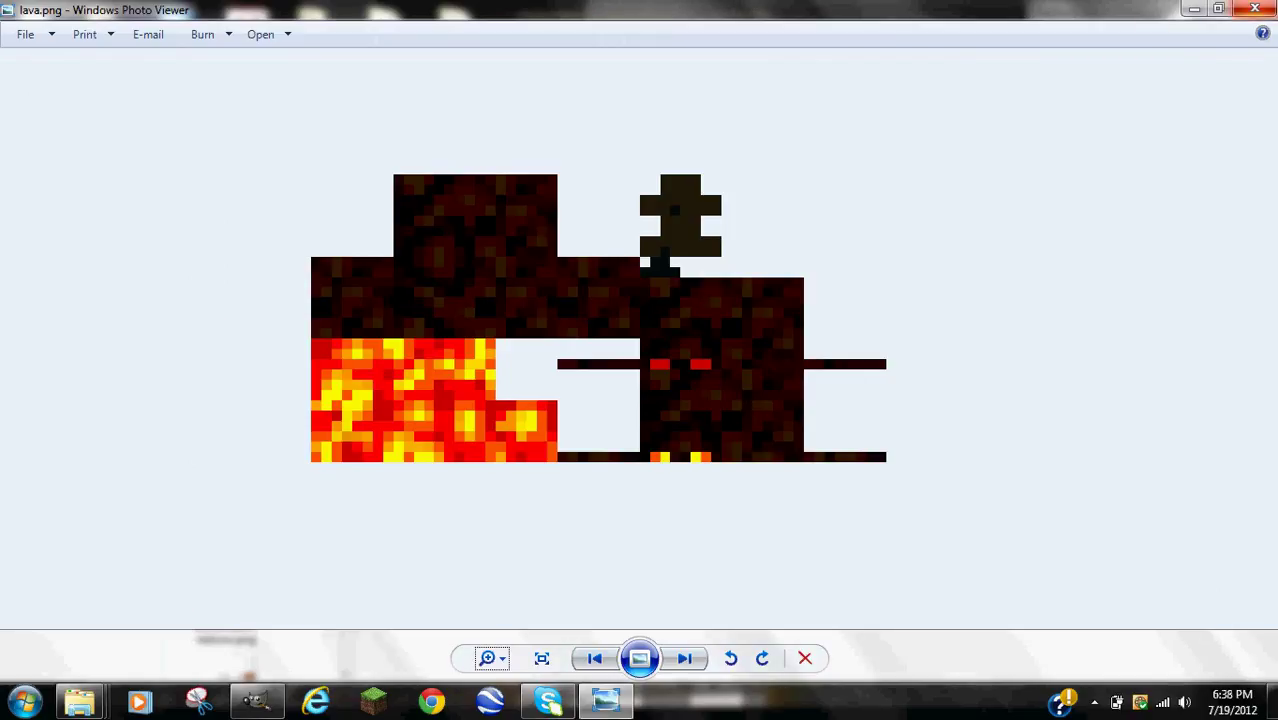
{"action": "left_click", "coordinate": [1254, 9]}
{"action": "scroll", "coordinate": [290, 379], "scroll_direction": "down", "scroll_amount": 10}
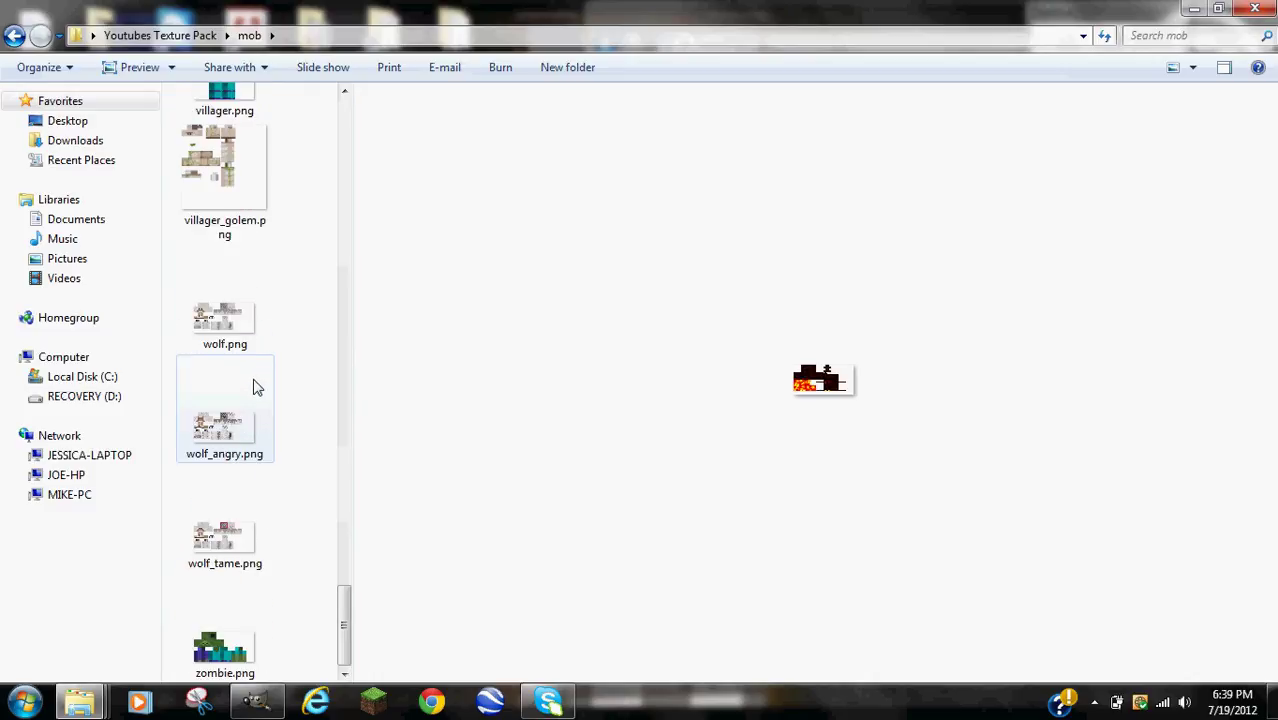
Preview the wolf_tame.png, spider_eyes.png and creeper.png mob textures
{"action": "left_click", "coordinate": [233, 541]}
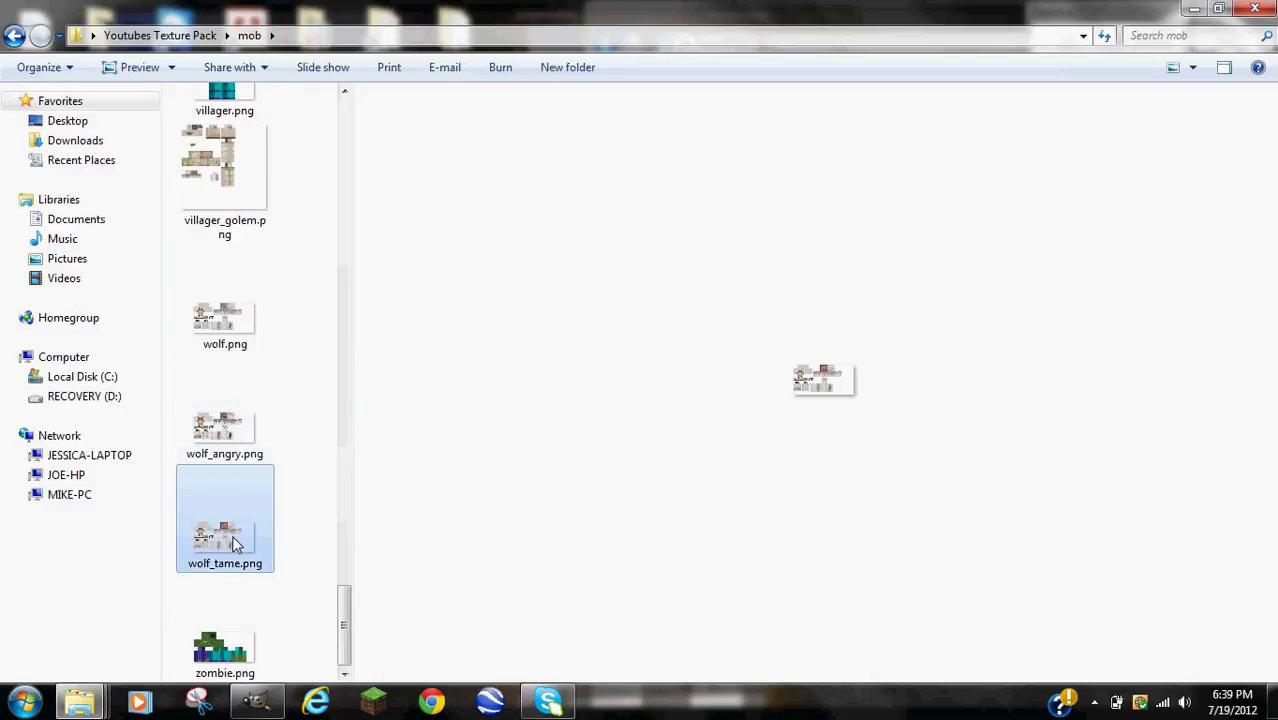
{"action": "scroll", "coordinate": [260, 470], "scroll_direction": "up", "scroll_amount": 5}
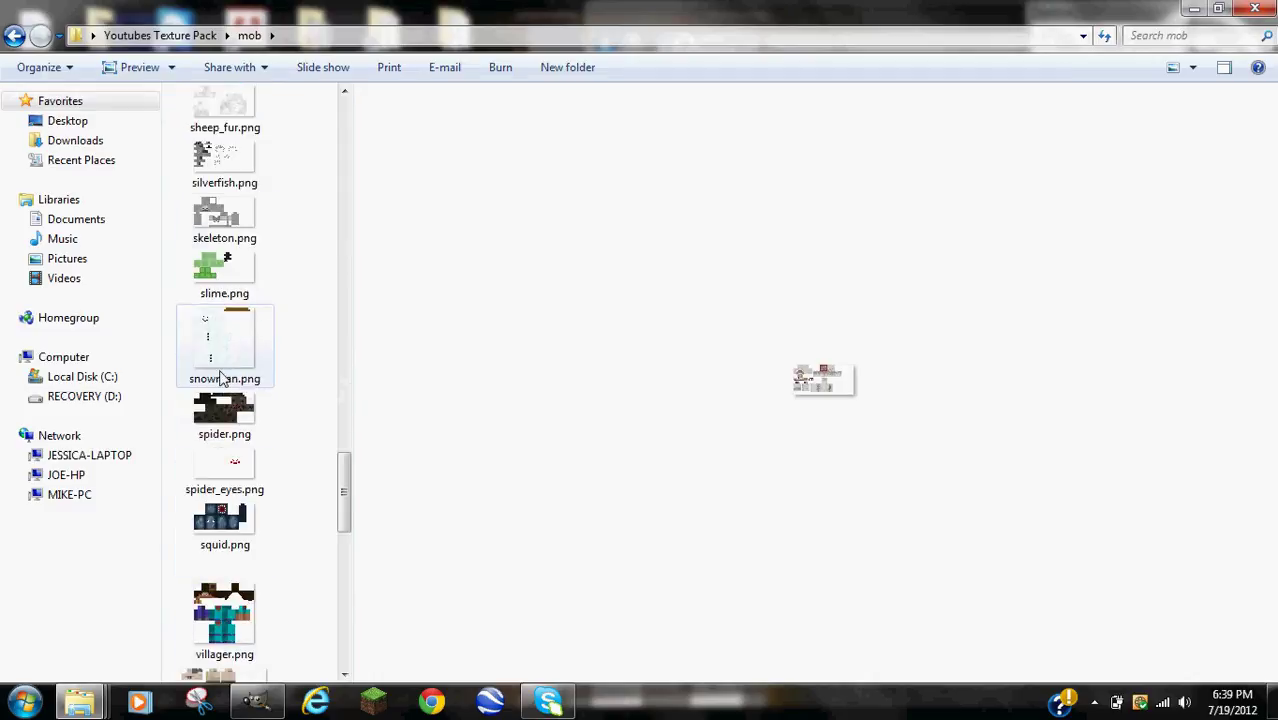
{"action": "left_click", "coordinate": [228, 476]}
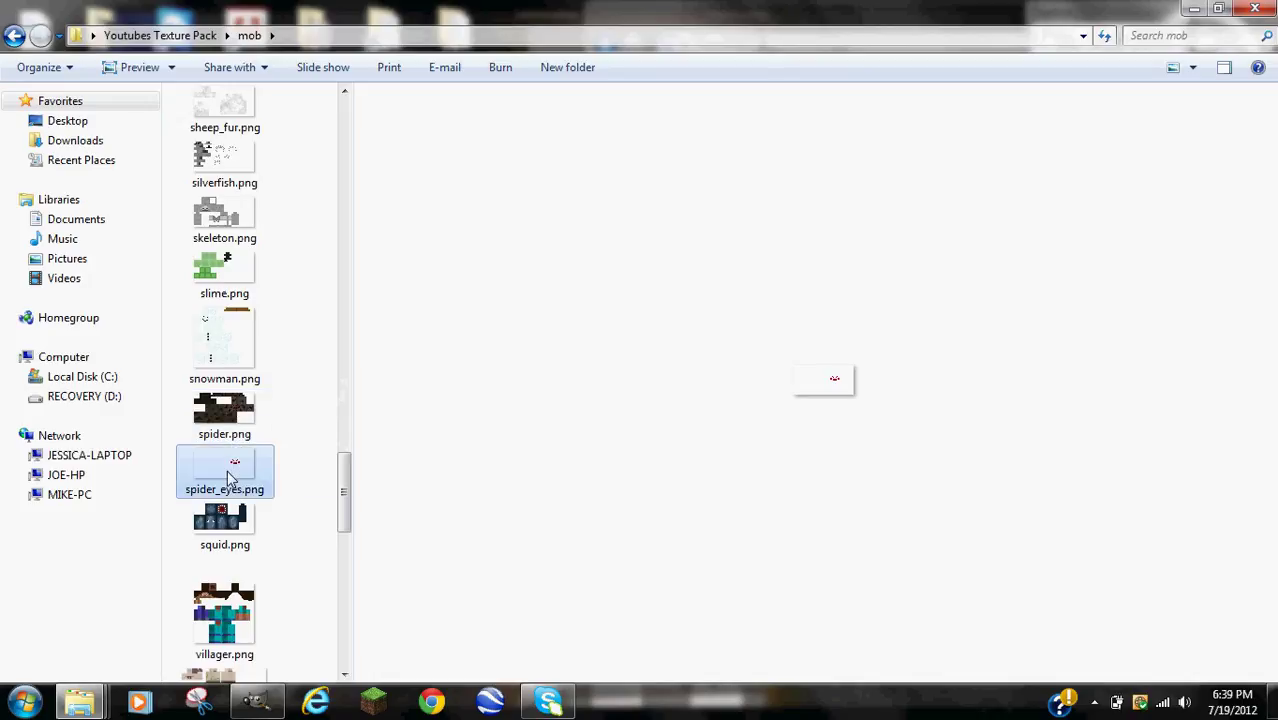
{"action": "scroll", "coordinate": [228, 476], "scroll_direction": "up", "scroll_amount": 10}
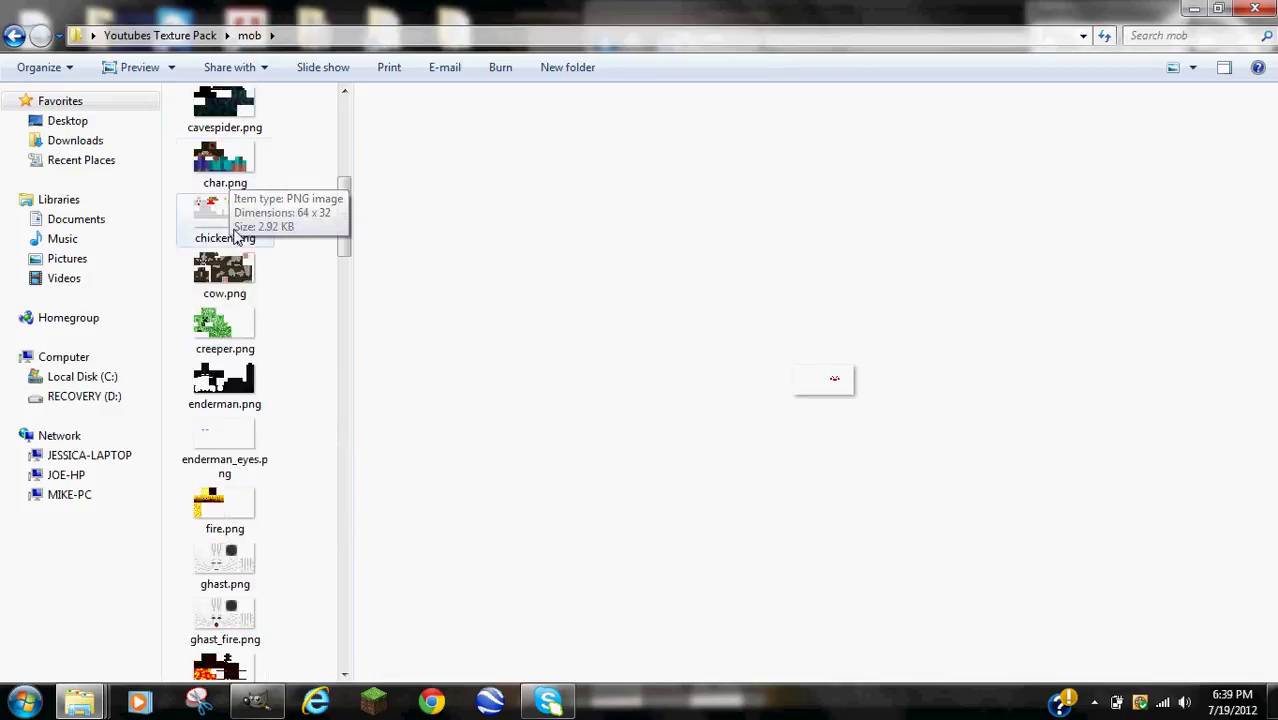
{"action": "left_click", "coordinate": [227, 330]}
{"action": "scroll", "coordinate": [227, 330], "scroll_direction": "up", "scroll_amount": 4}
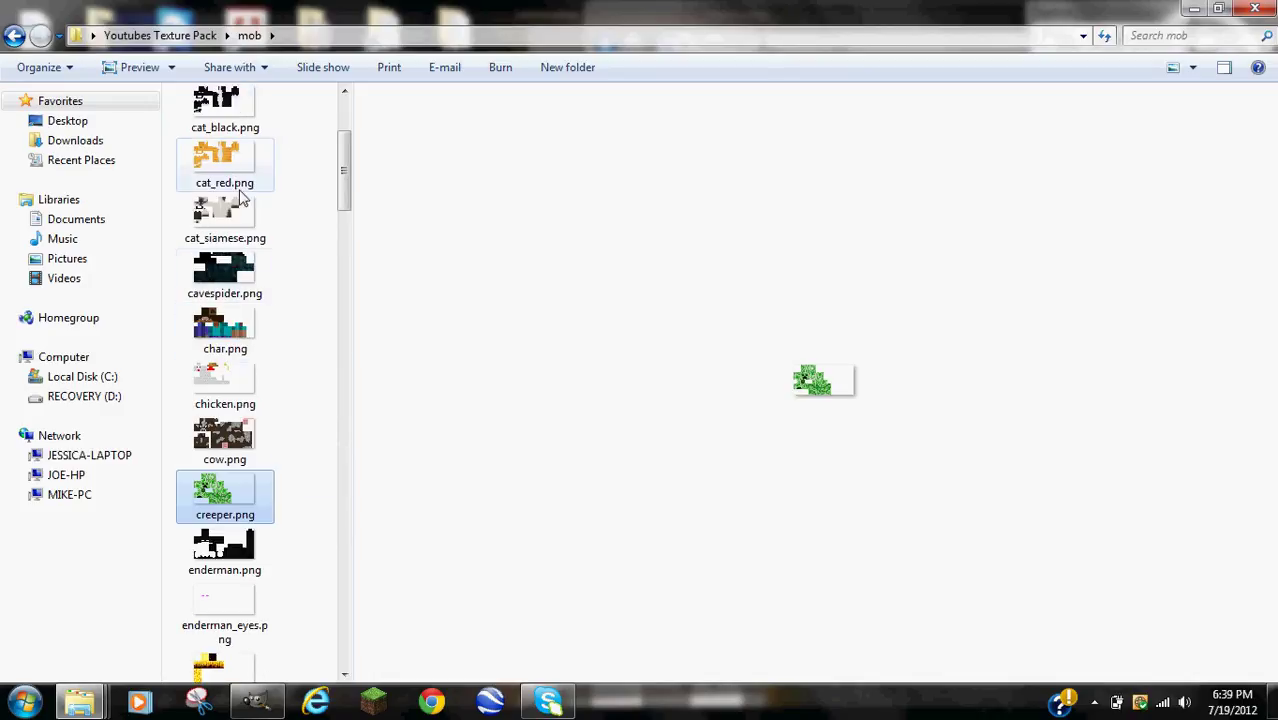
Look inside the enderdragon folder, then return to the texture pack folder
{"action": "left_click", "coordinate": [237, 148]}
{"action": "double_click", "coordinate": [237, 148]}
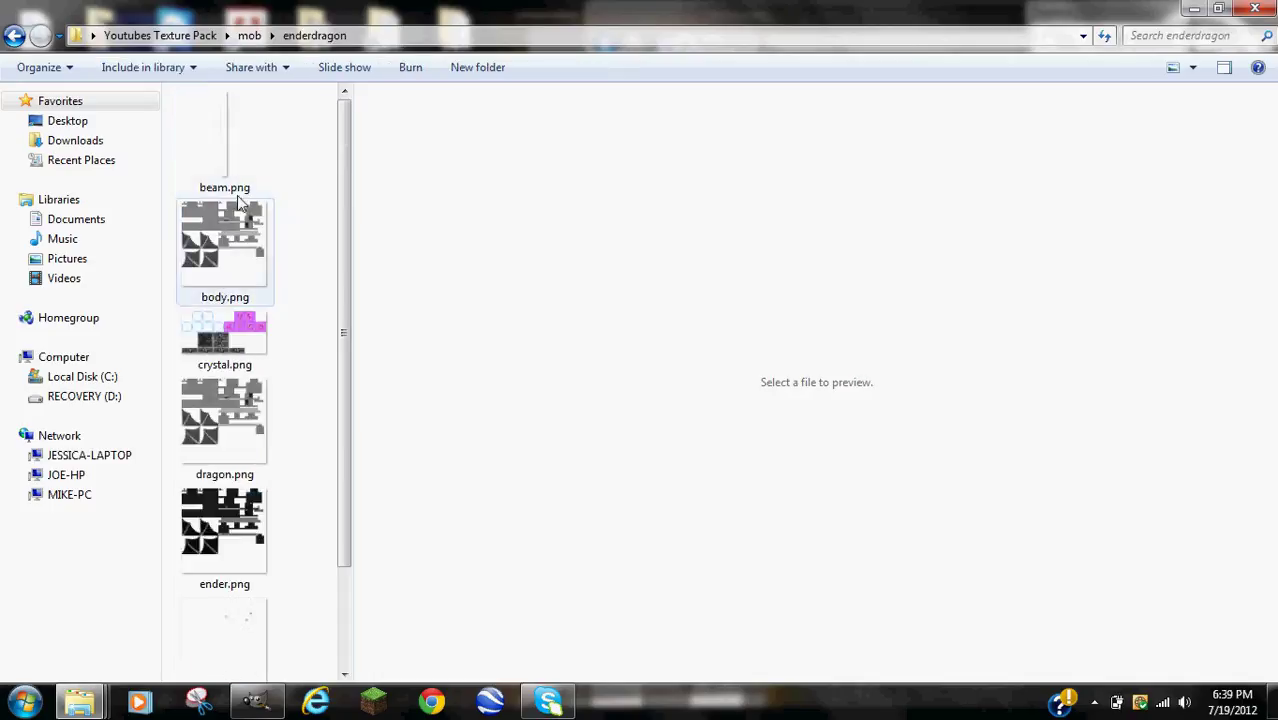
{"action": "scroll", "coordinate": [240, 220], "scroll_direction": "down", "scroll_amount": 2}
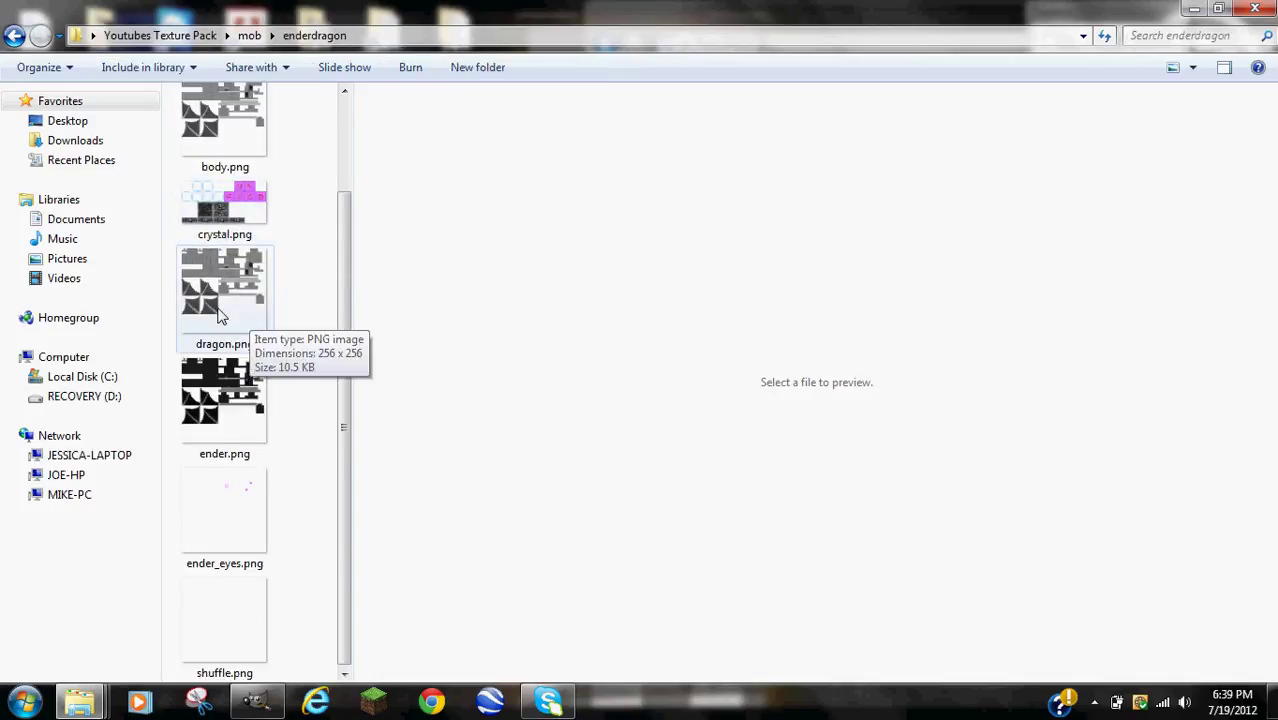
{"action": "left_click", "coordinate": [14, 36]}
{"action": "left_click", "coordinate": [14, 36]}
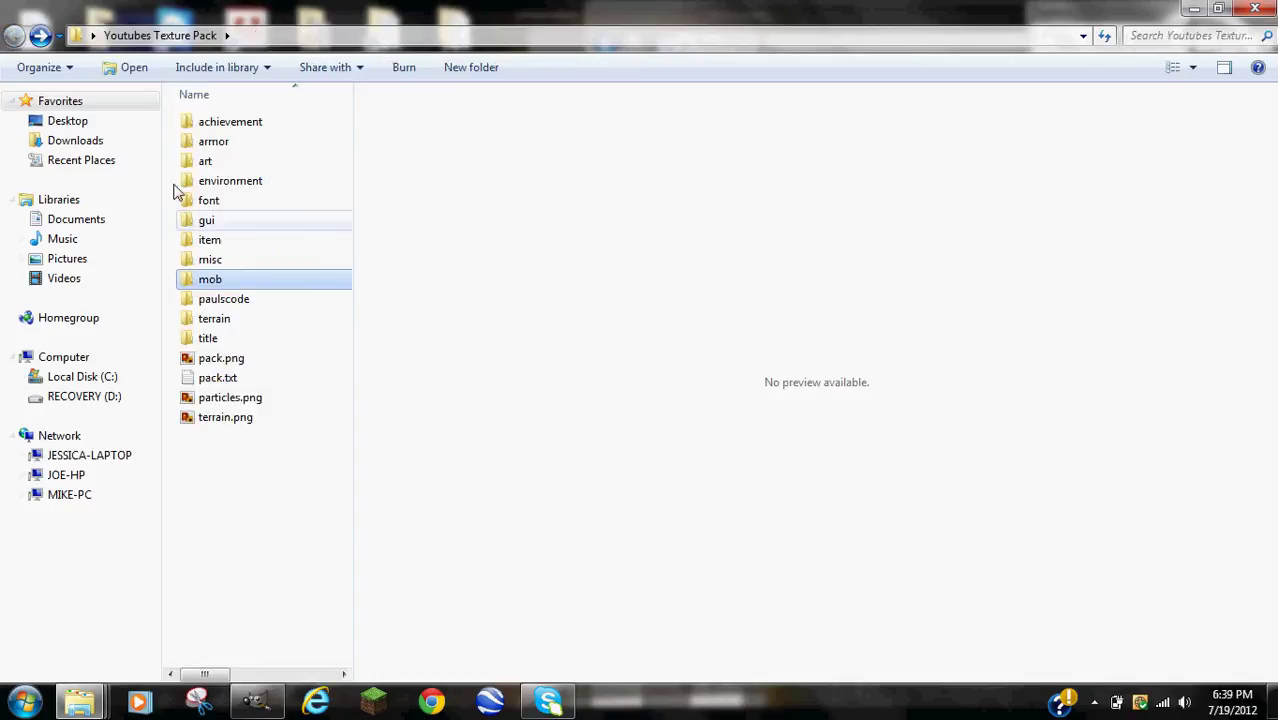
{"action": "double_click", "coordinate": [240, 277]}
{"action": "left_click", "coordinate": [14, 36]}
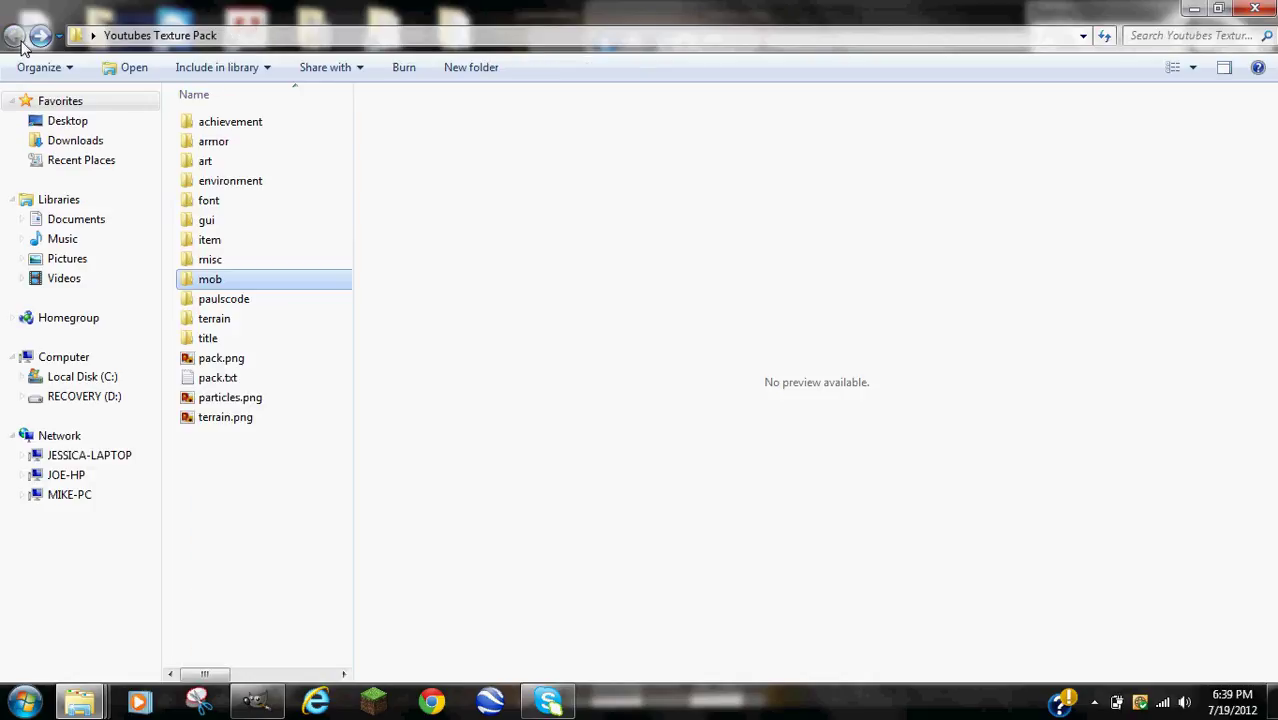
Open the misc folder and send pumpkinblur.png to GIMP via Edit with GIMP
{"action": "double_click", "coordinate": [208, 257]}
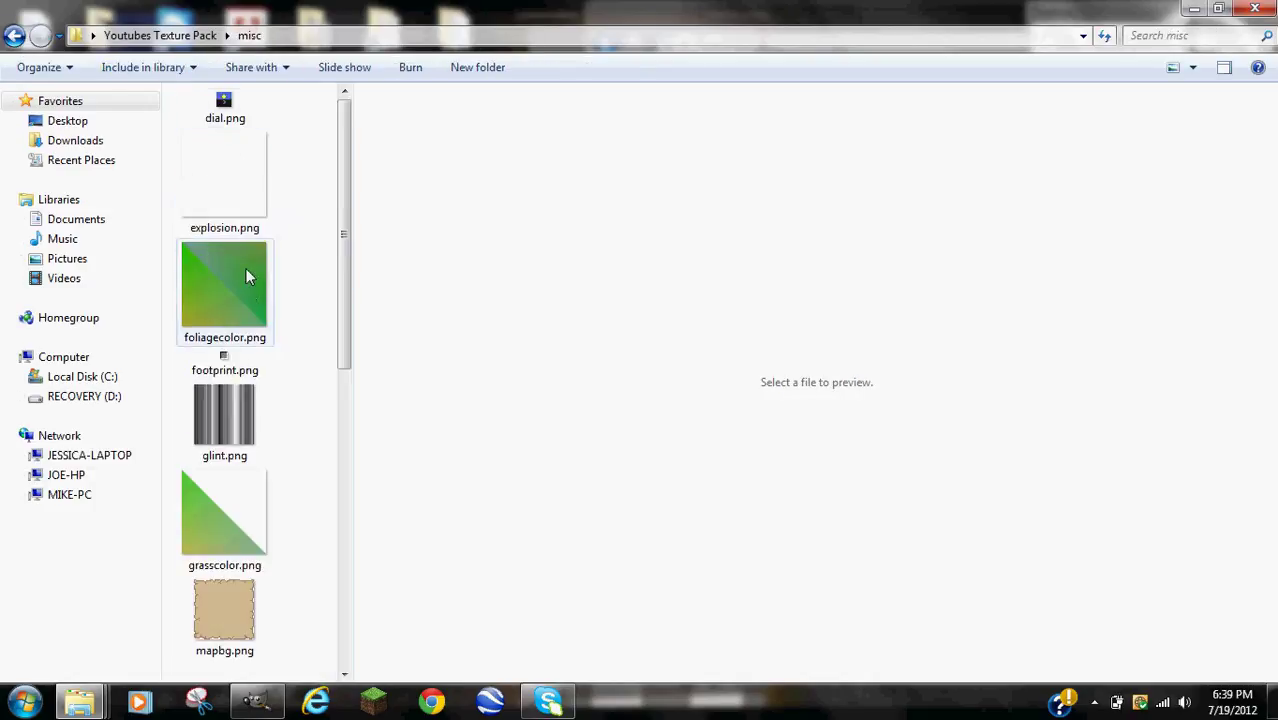
{"action": "scroll", "coordinate": [245, 268], "scroll_direction": "down", "scroll_amount": 3}
{"action": "scroll", "coordinate": [230, 340], "scroll_direction": "down", "scroll_amount": 3}
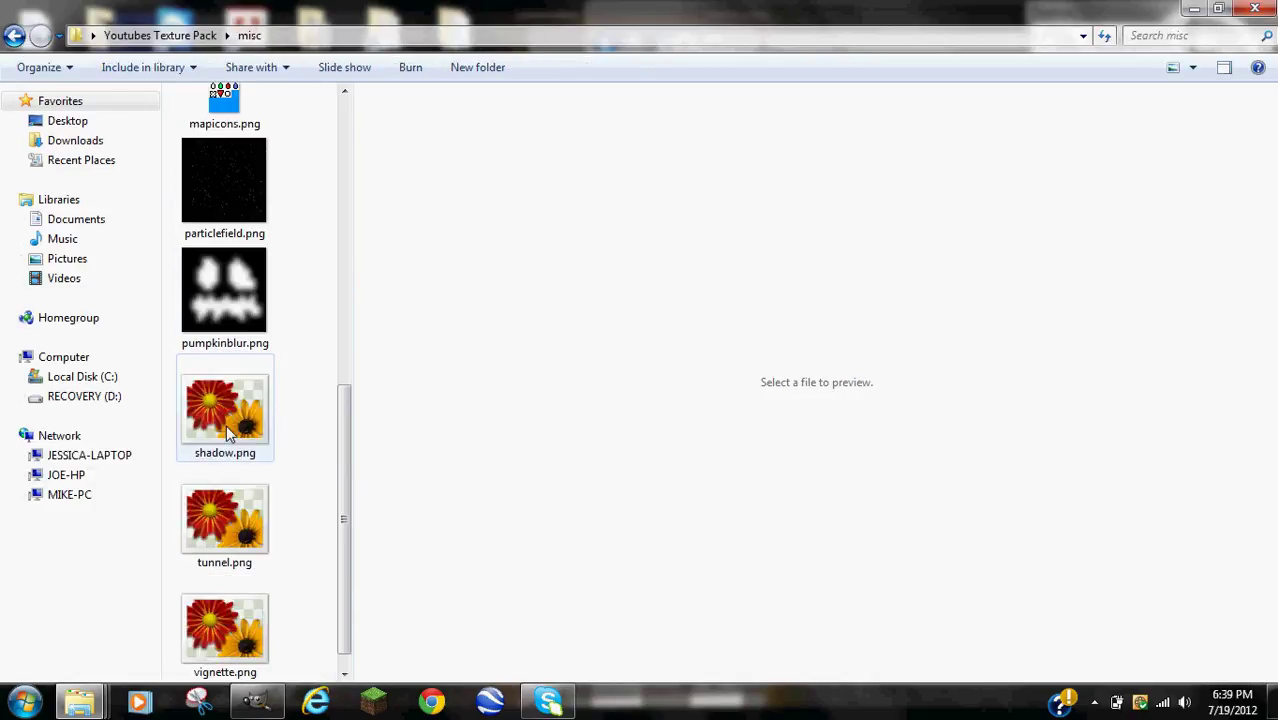
{"action": "left_click", "coordinate": [224, 300]}
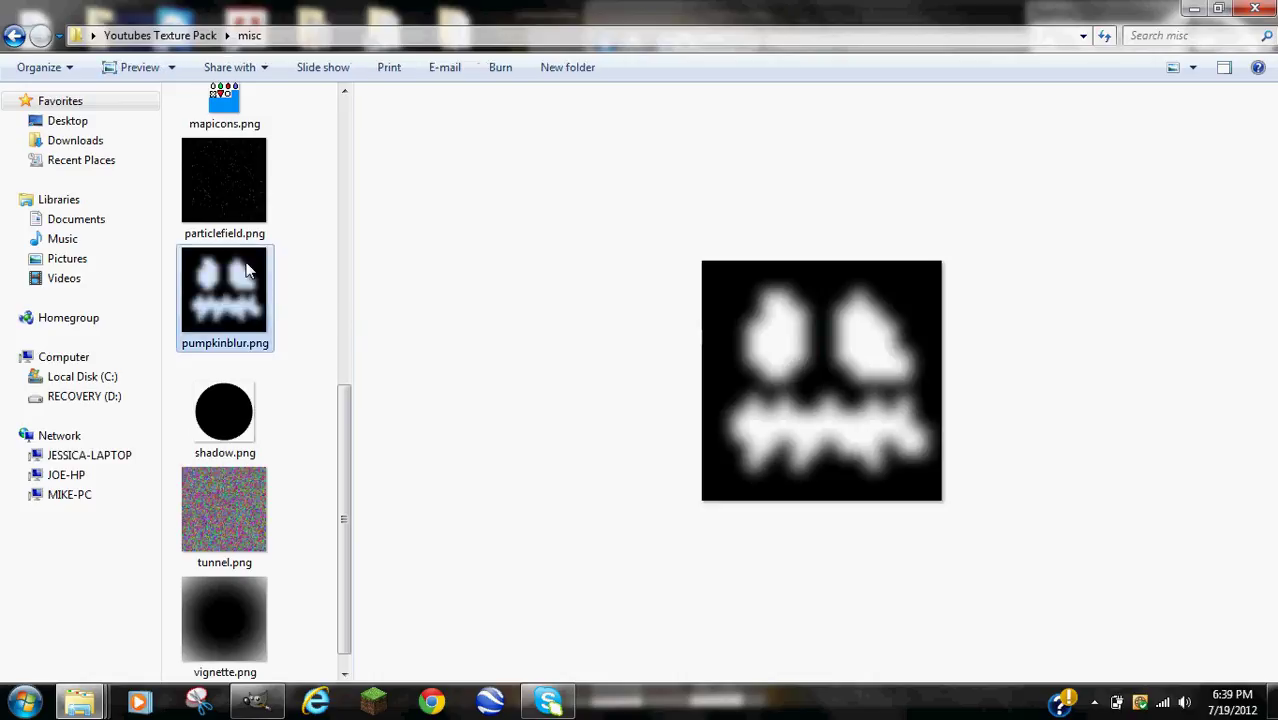
{"action": "right_click", "coordinate": [210, 297]}
{"action": "left_click", "coordinate": [285, 204]}
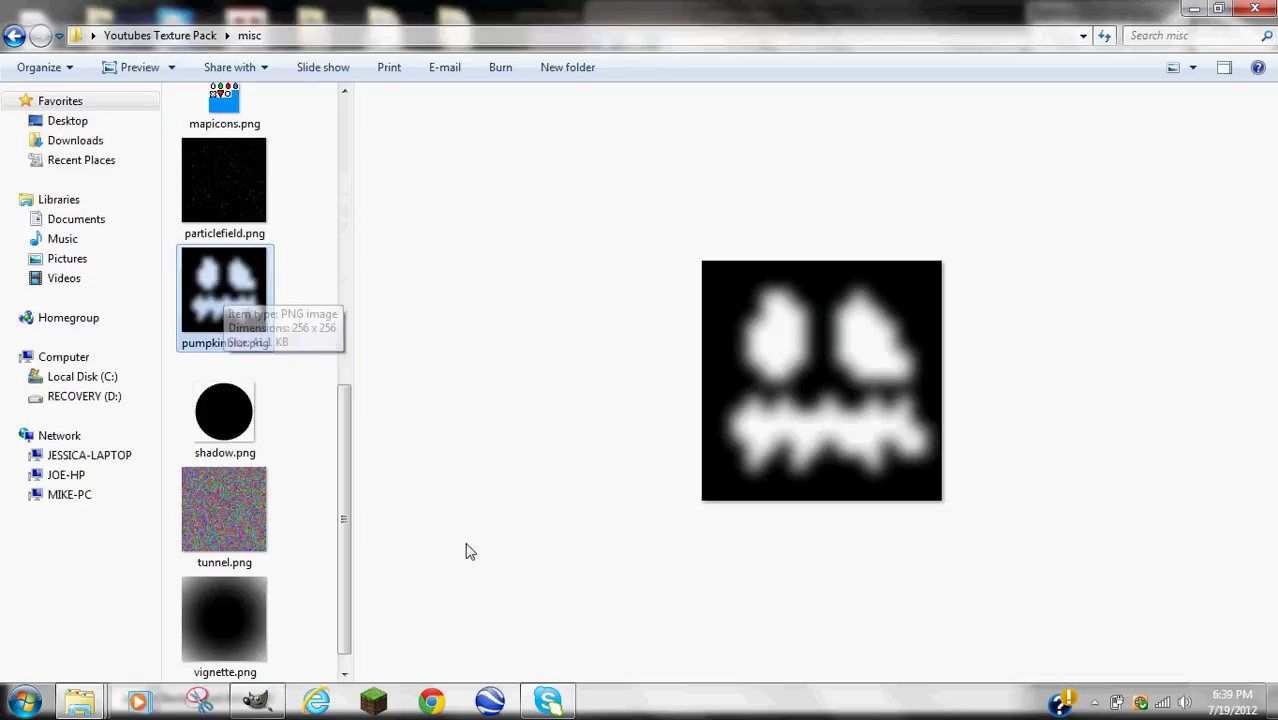
{"action": "left_click", "coordinate": [263, 700]}
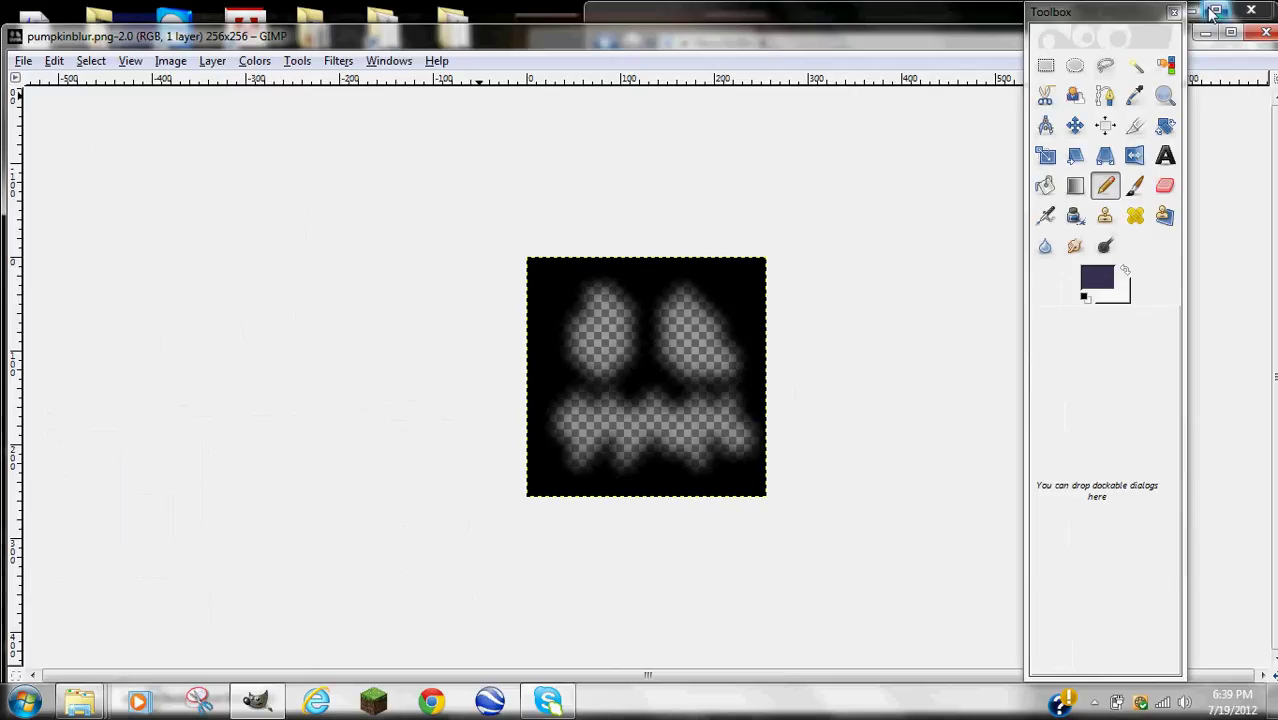
Maximize the image window and set the Eraser to Scale 10.00 with Hard edge
{"action": "left_click", "coordinate": [1213, 12]}
{"action": "left_click", "coordinate": [1195, 10]}
{"action": "left_click", "coordinate": [1218, 10]}
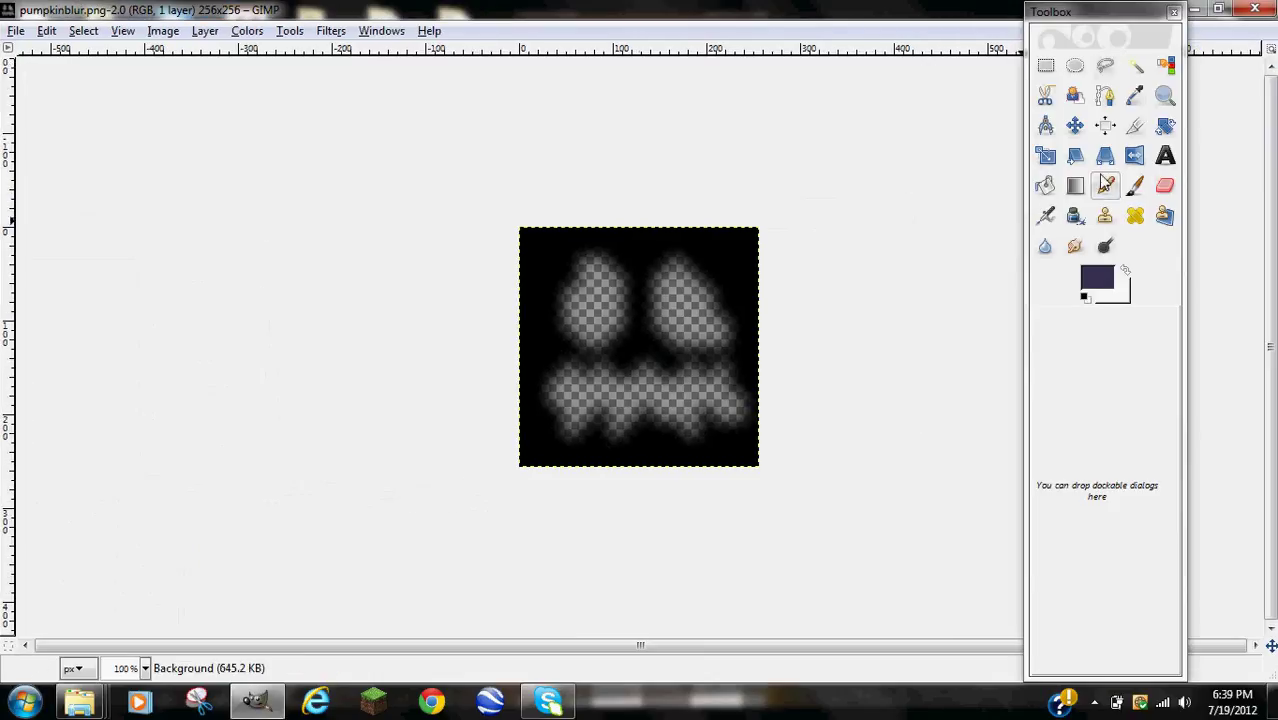
{"action": "left_click", "coordinate": [1045, 65]}
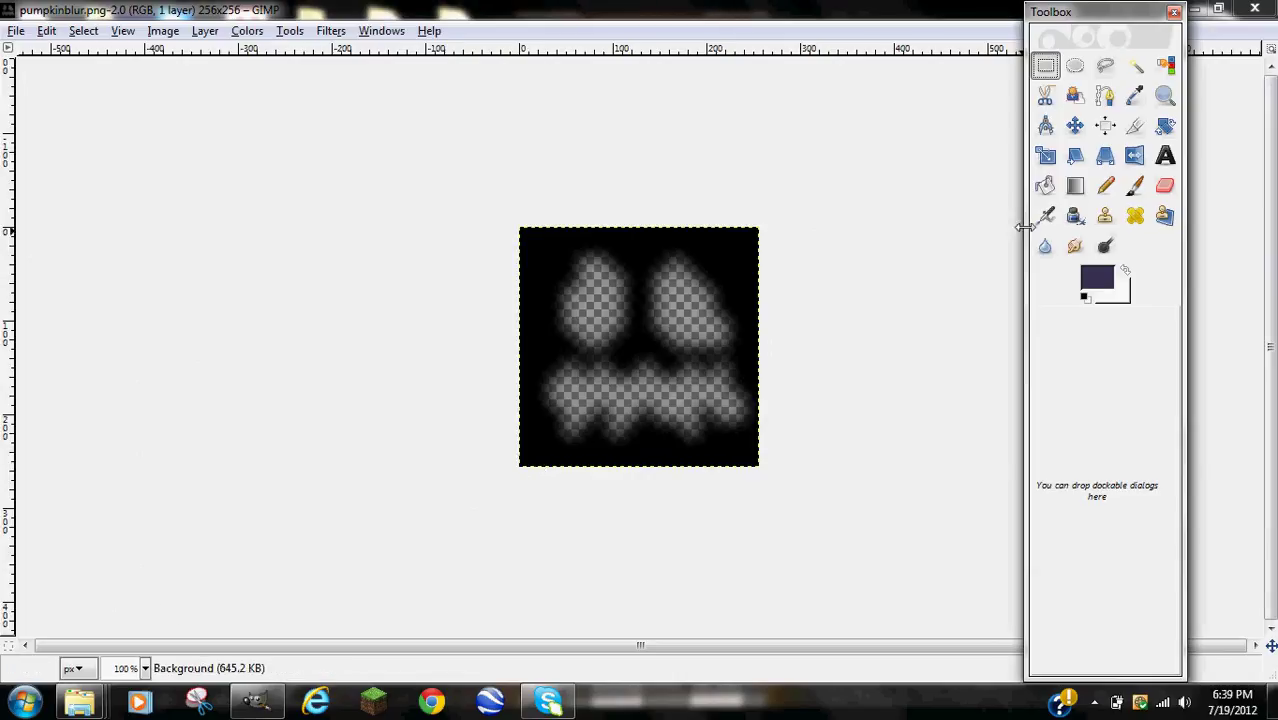
{"action": "double_click", "coordinate": [1165, 186]}
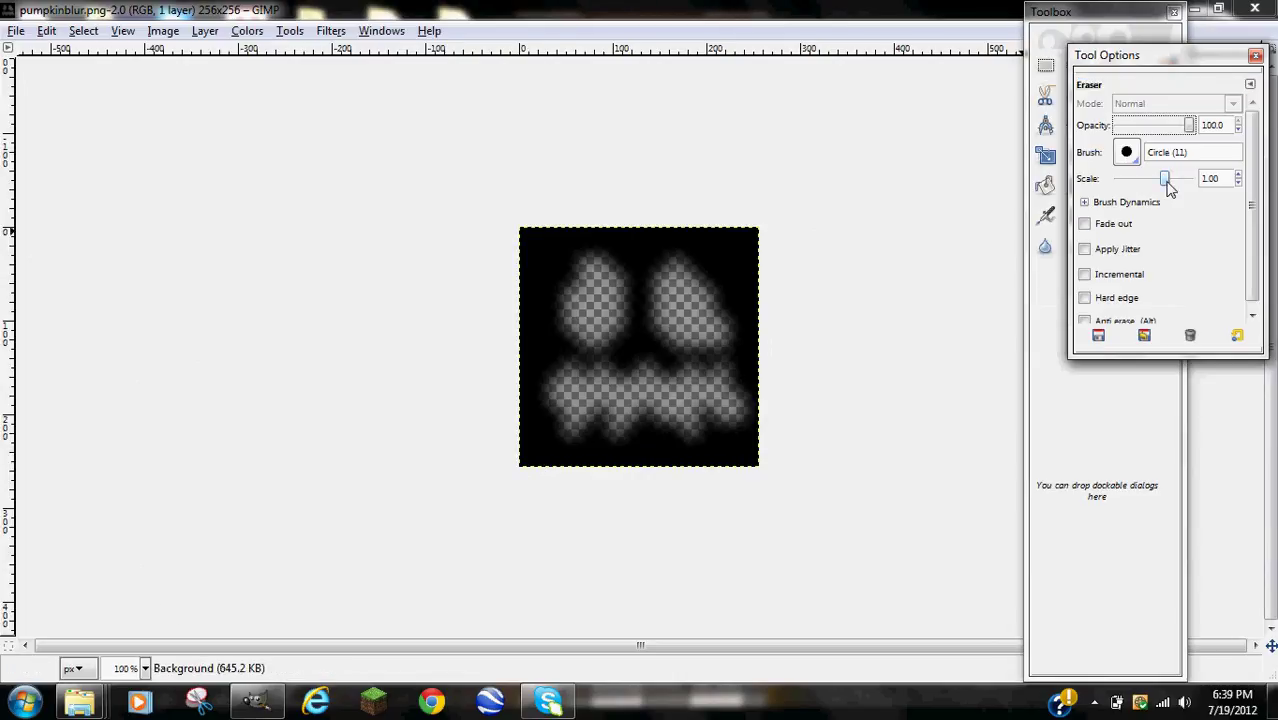
{"action": "left_click_drag", "start_coordinate": [1166, 183], "coordinate": [1188, 183]}
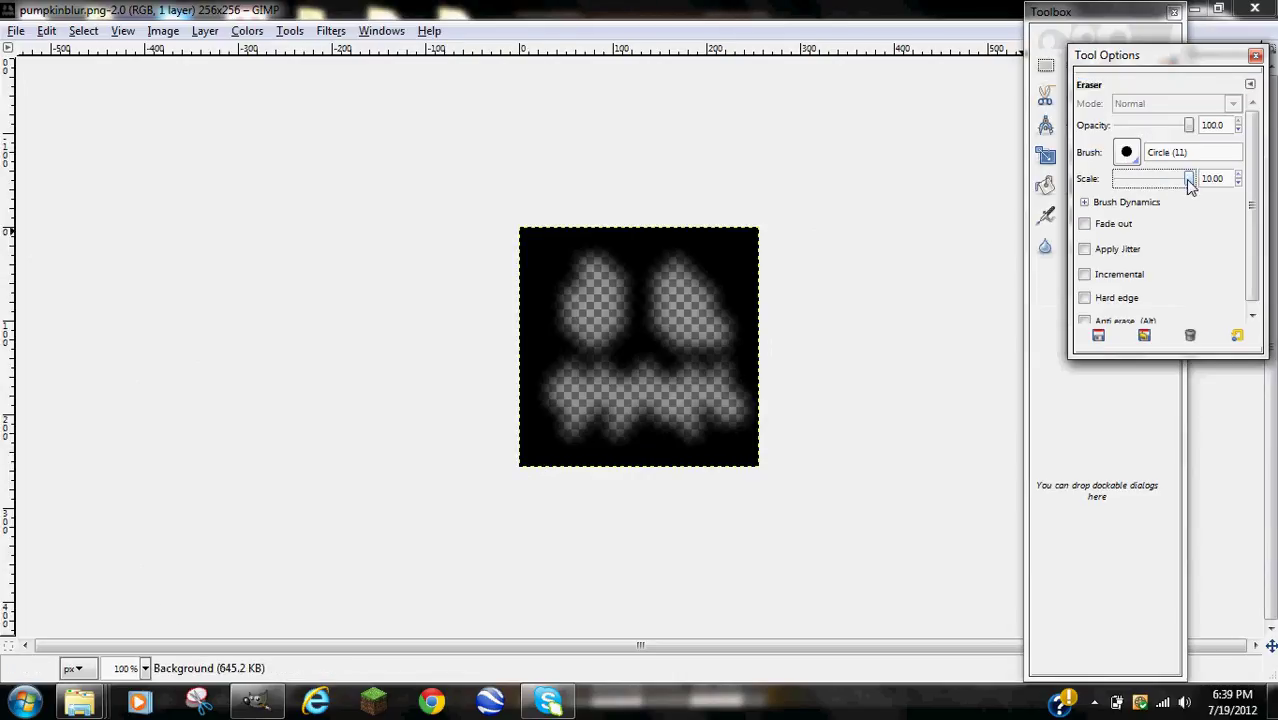
{"action": "left_click", "coordinate": [1084, 298]}
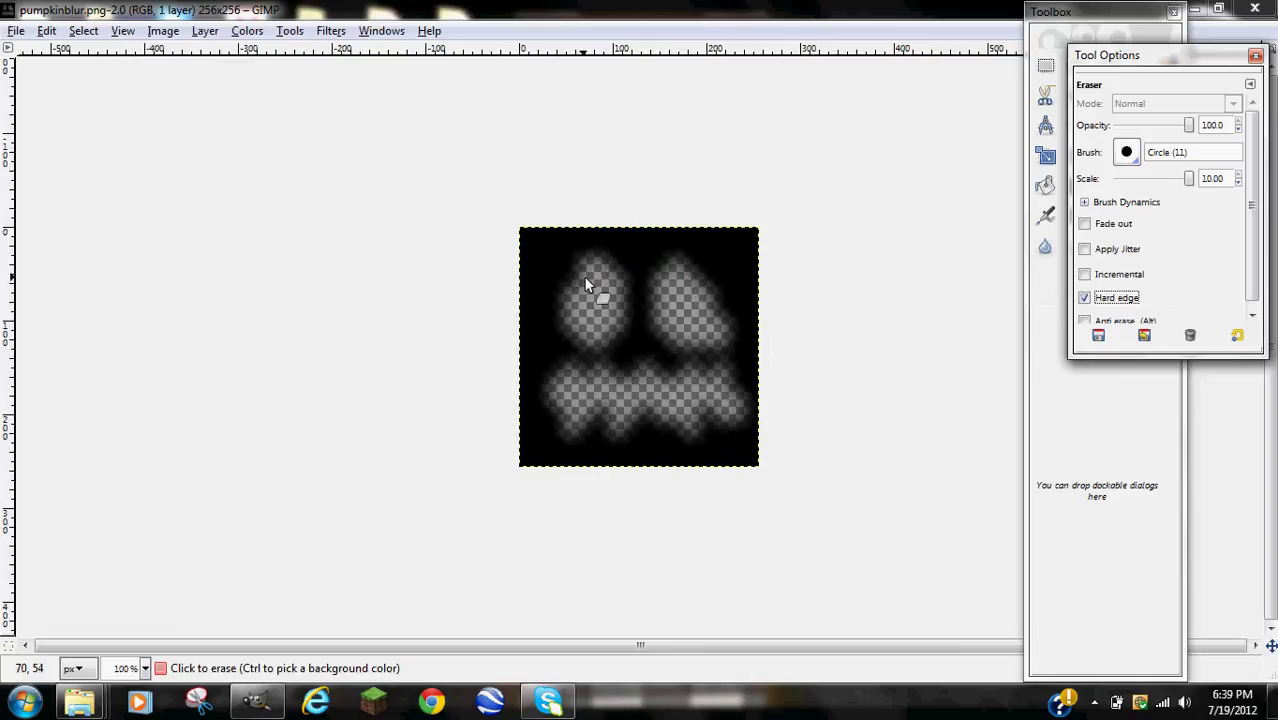
Erase the entire pumpkinblur image, close it without saving, and close Tool Options
{"action": "mouse_move", "coordinate": [568, 280]}
{"action": "left_mouse_down"}
{"action": "mouse_move", "coordinate": [697, 362]}
{"action": "mouse_move", "coordinate": [637, 450]}
{"action": "mouse_move", "coordinate": [651, 327]}
{"action": "mouse_move", "coordinate": [558, 363]}
{"action": "mouse_move", "coordinate": [557, 400]}
{"action": "mouse_move", "coordinate": [650, 392]}
{"action": "mouse_move", "coordinate": [733, 338]}
{"action": "mouse_move", "coordinate": [730, 283]}
{"action": "mouse_move", "coordinate": [684, 224]}
{"action": "mouse_move", "coordinate": [676, 309]}
{"action": "mouse_move", "coordinate": [531, 456]}
{"action": "left_mouse_up"}
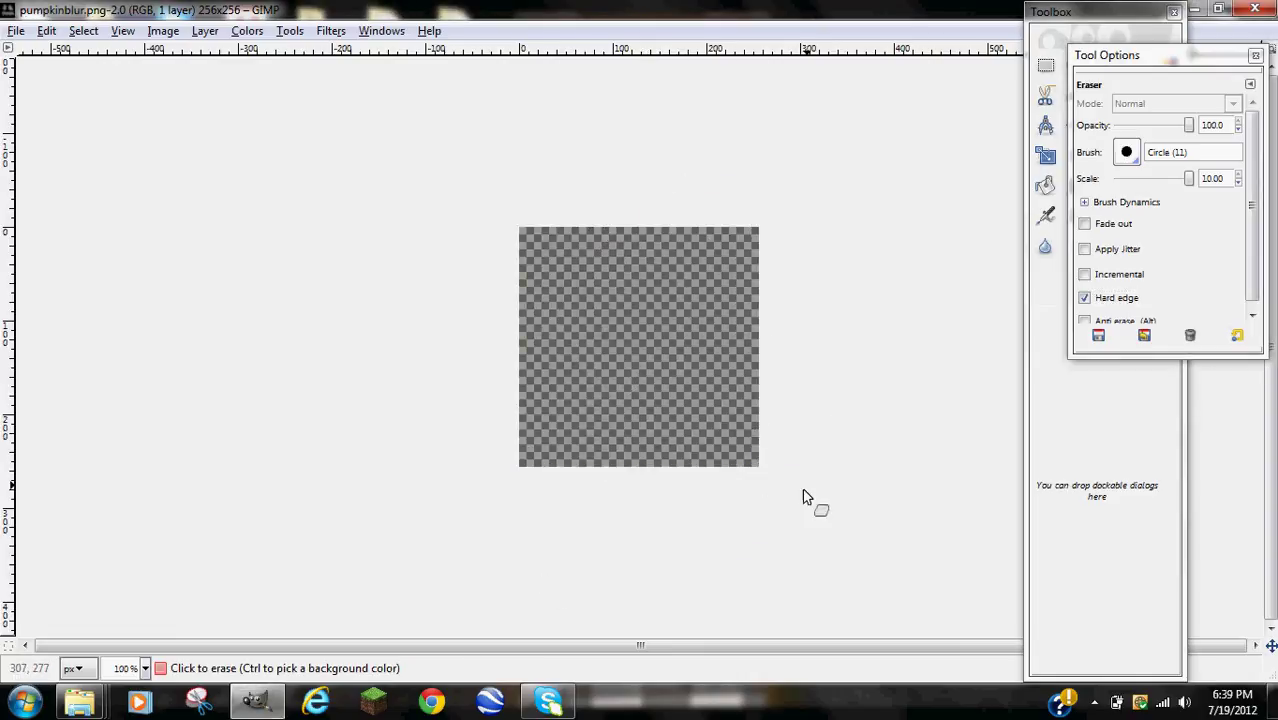
{"action": "left_click", "coordinate": [1252, 9]}
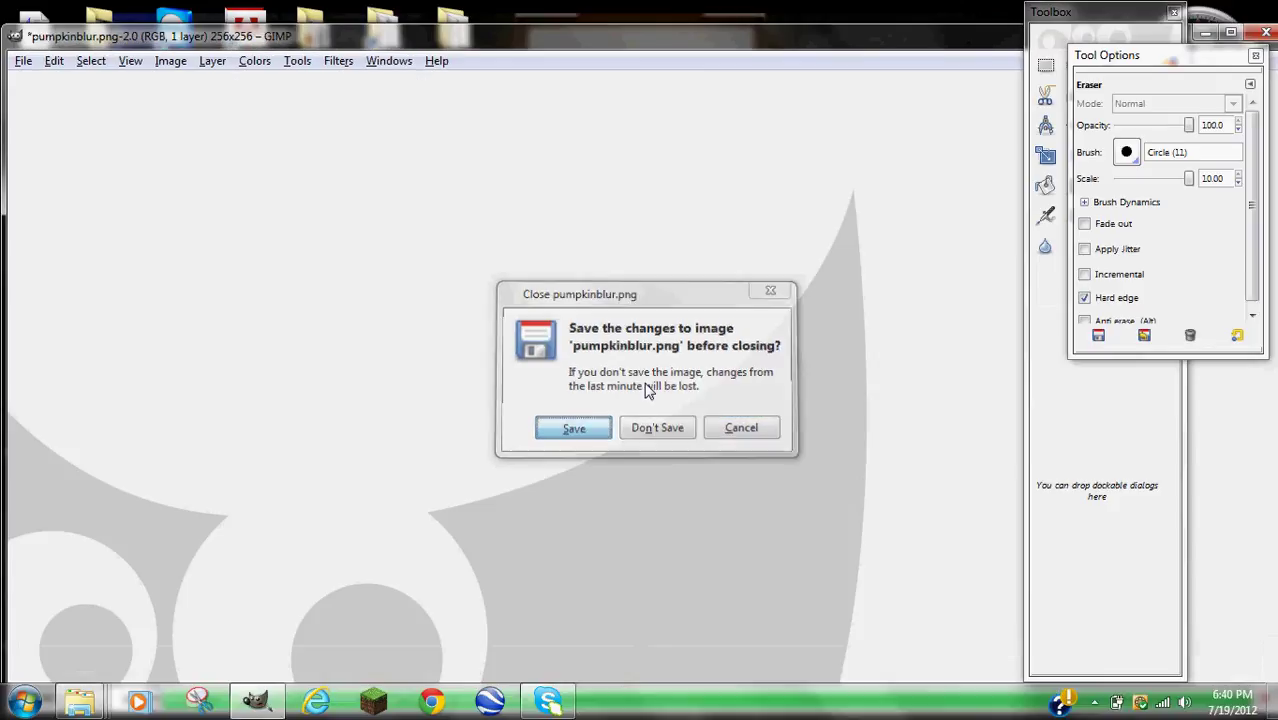
{"action": "left_click", "coordinate": [657, 427]}
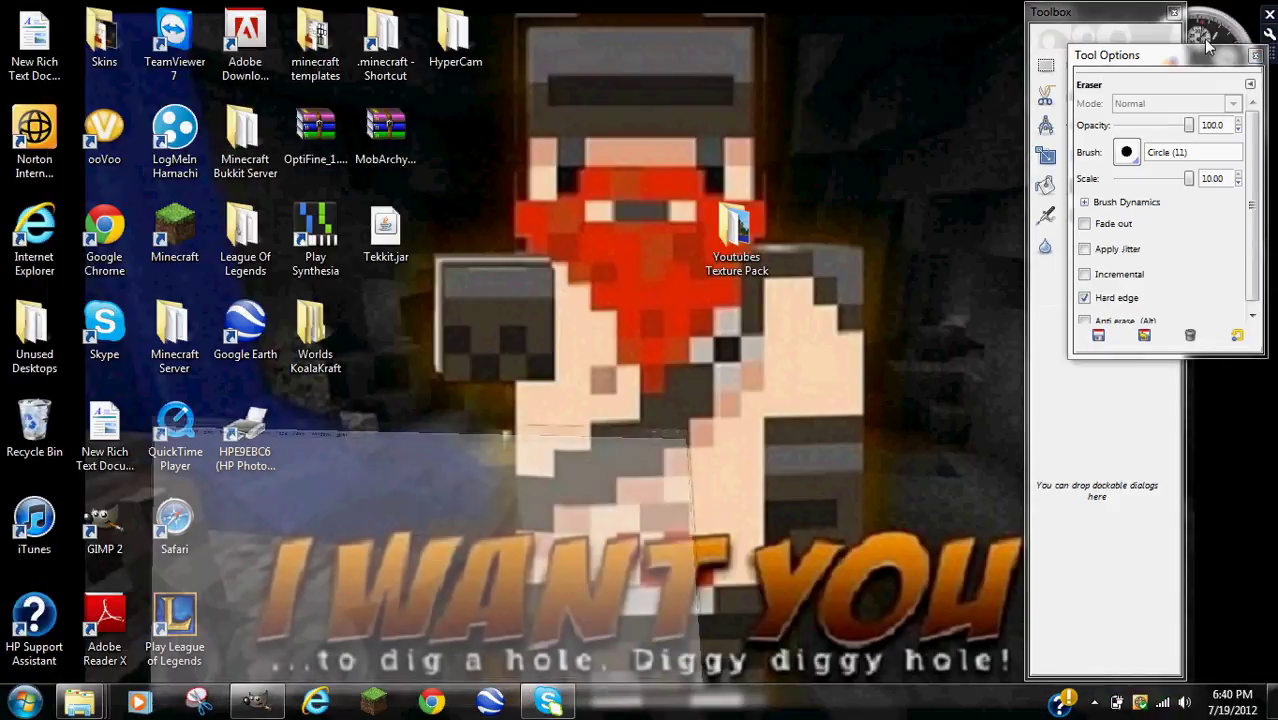
{"action": "left_click", "coordinate": [1256, 58]}
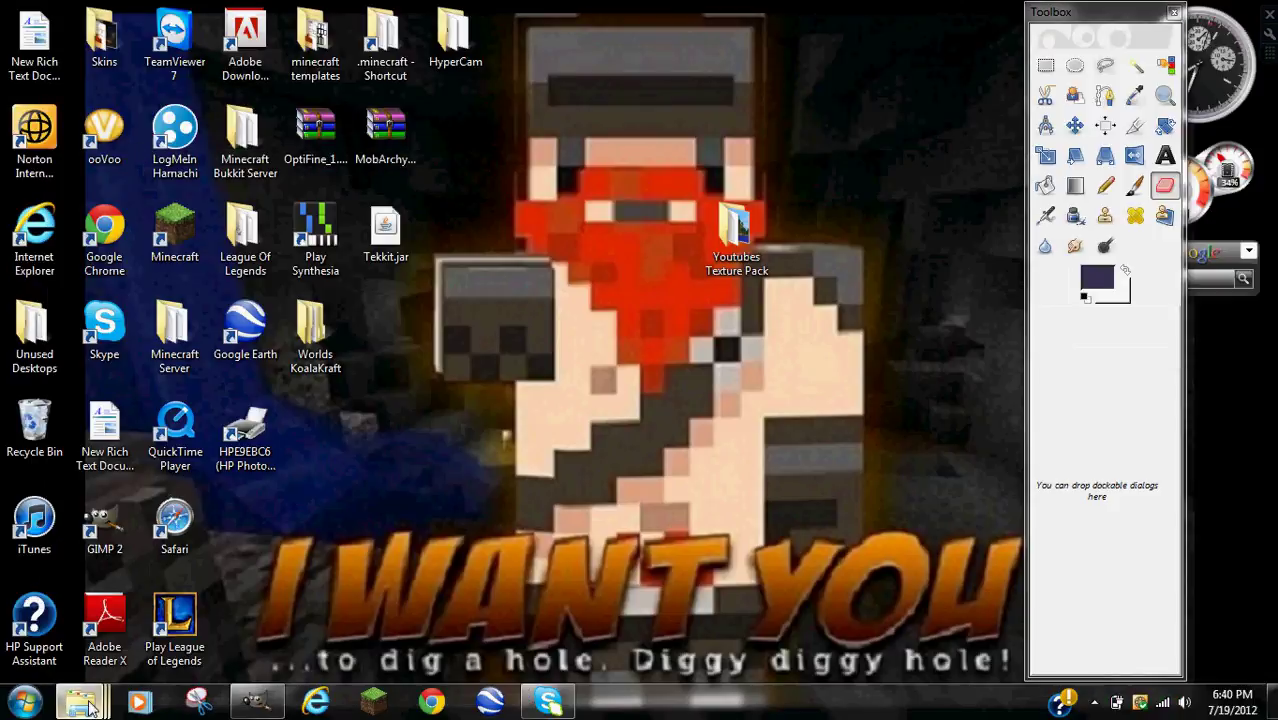
{"action": "mouse_move", "coordinate": [80, 702]}
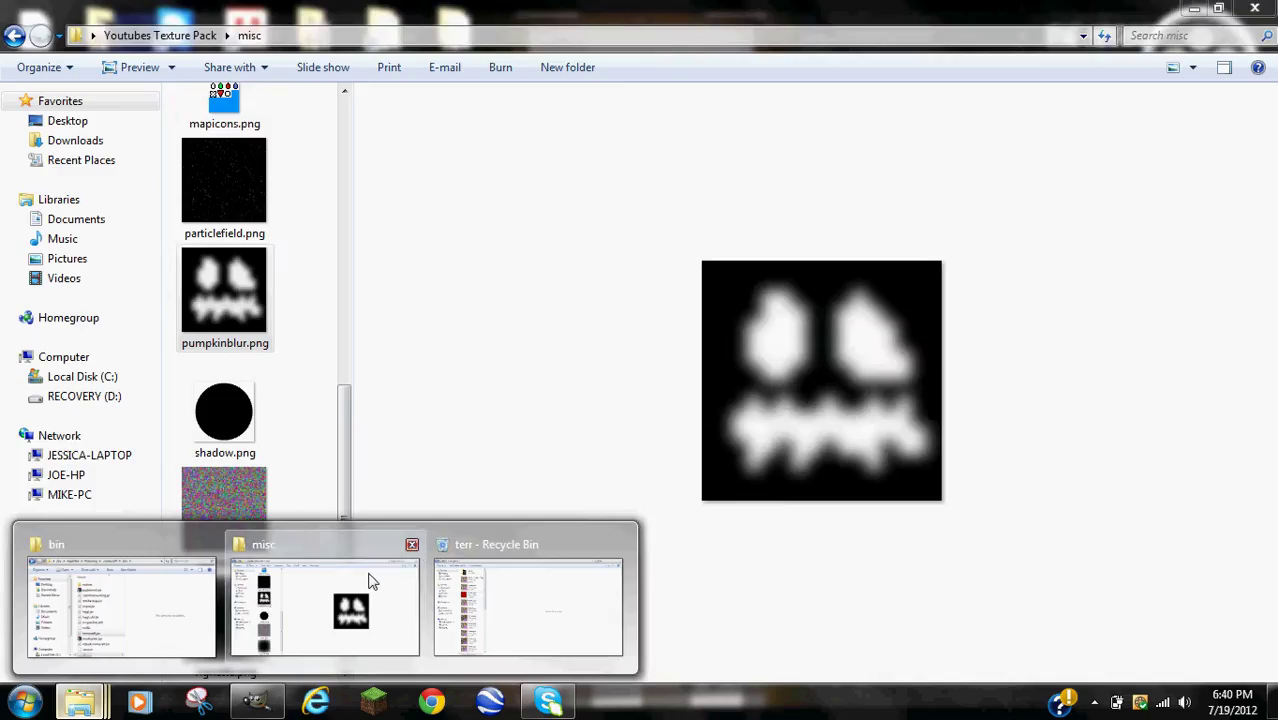
Go from the misc folder back to Youtubes Texture Pack and open the item folder
{"action": "left_click", "coordinate": [371, 585]}
{"action": "scroll", "coordinate": [222, 140], "scroll_direction": "up", "scroll_amount": 5}
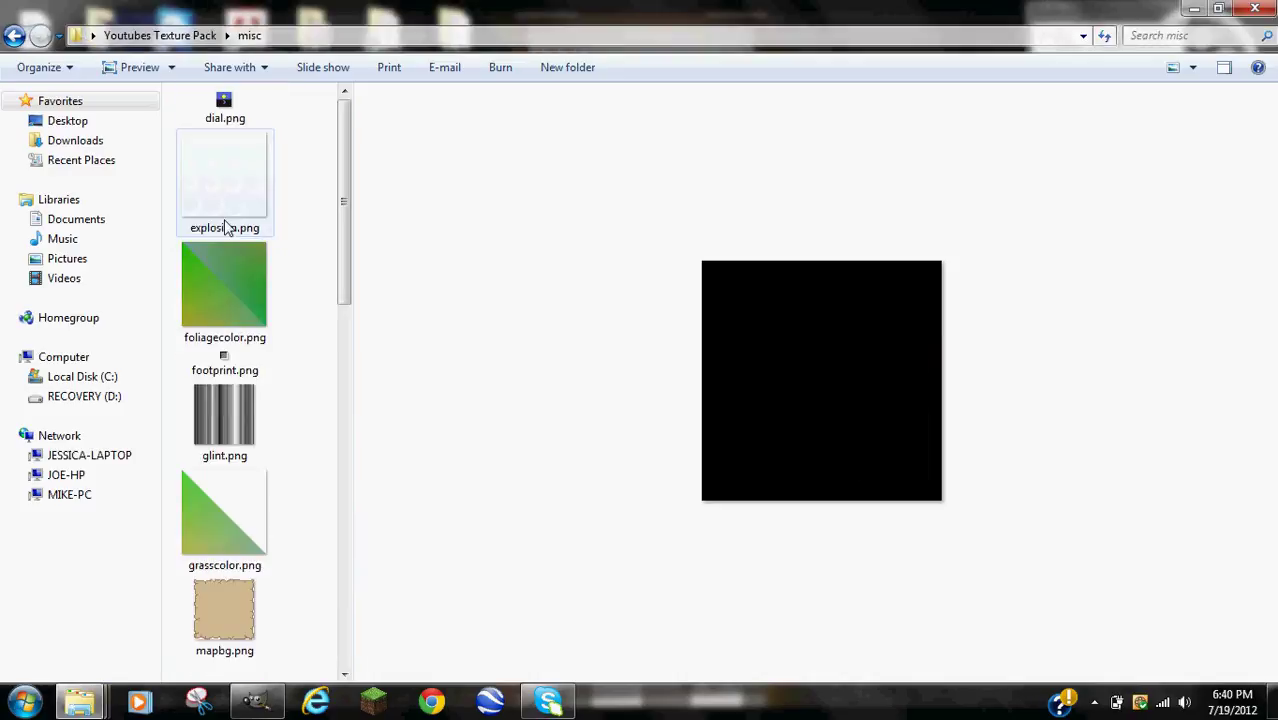
{"action": "scroll", "coordinate": [220, 130], "scroll_direction": "down", "scroll_amount": 7}
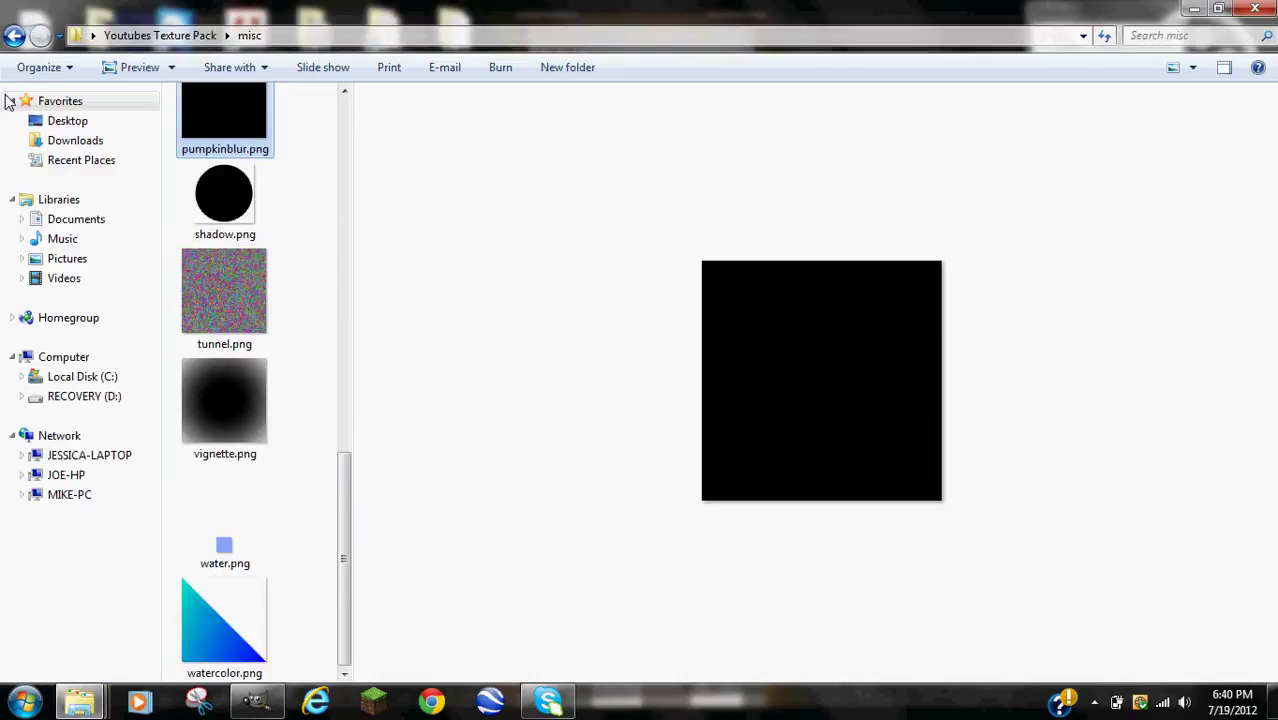
{"action": "left_click", "coordinate": [8, 36]}
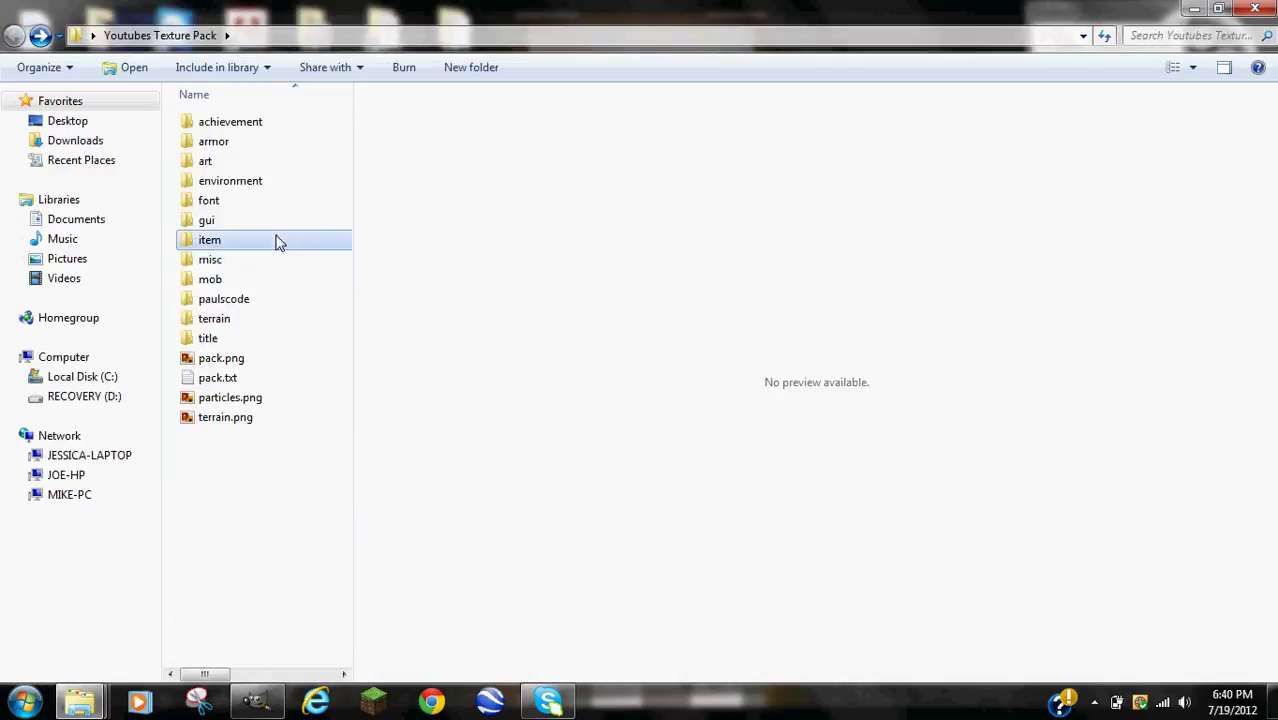
{"action": "double_click", "coordinate": [277, 242]}
{"action": "scroll", "coordinate": [194, 214], "scroll_direction": "down", "scroll_amount": 3}
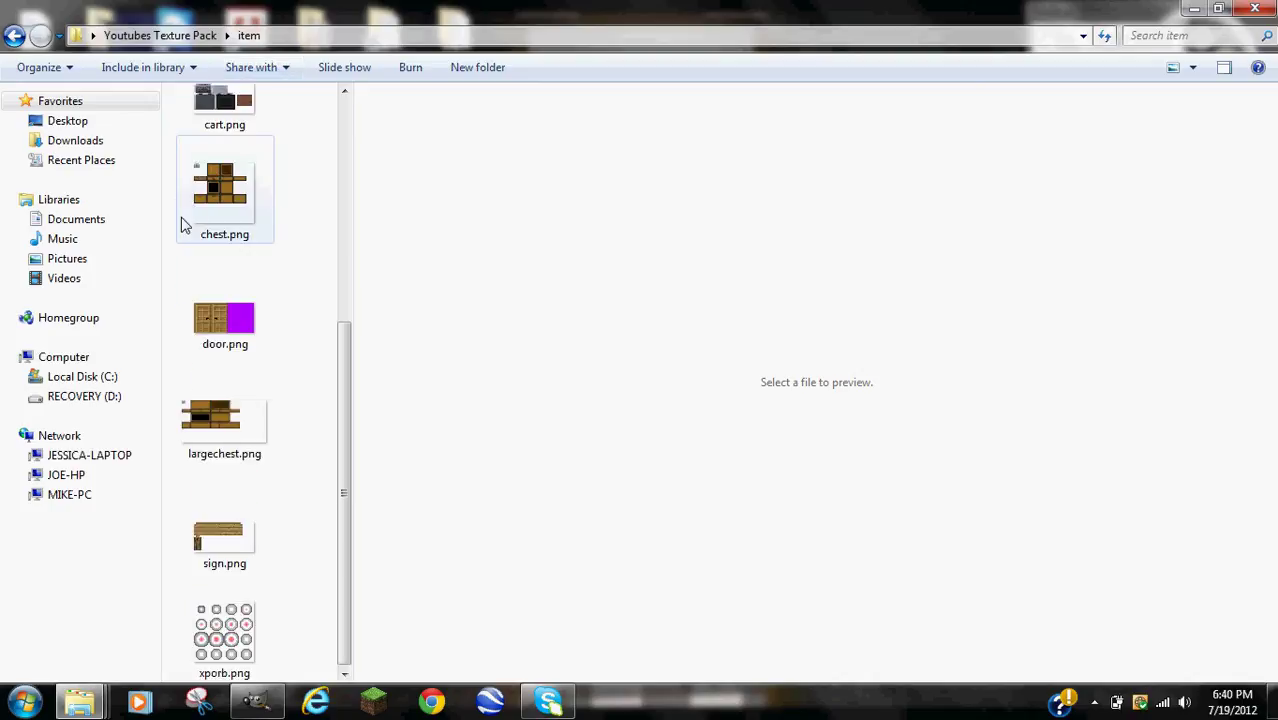
{"action": "scroll", "coordinate": [183, 224], "scroll_direction": "up", "scroll_amount": 3}
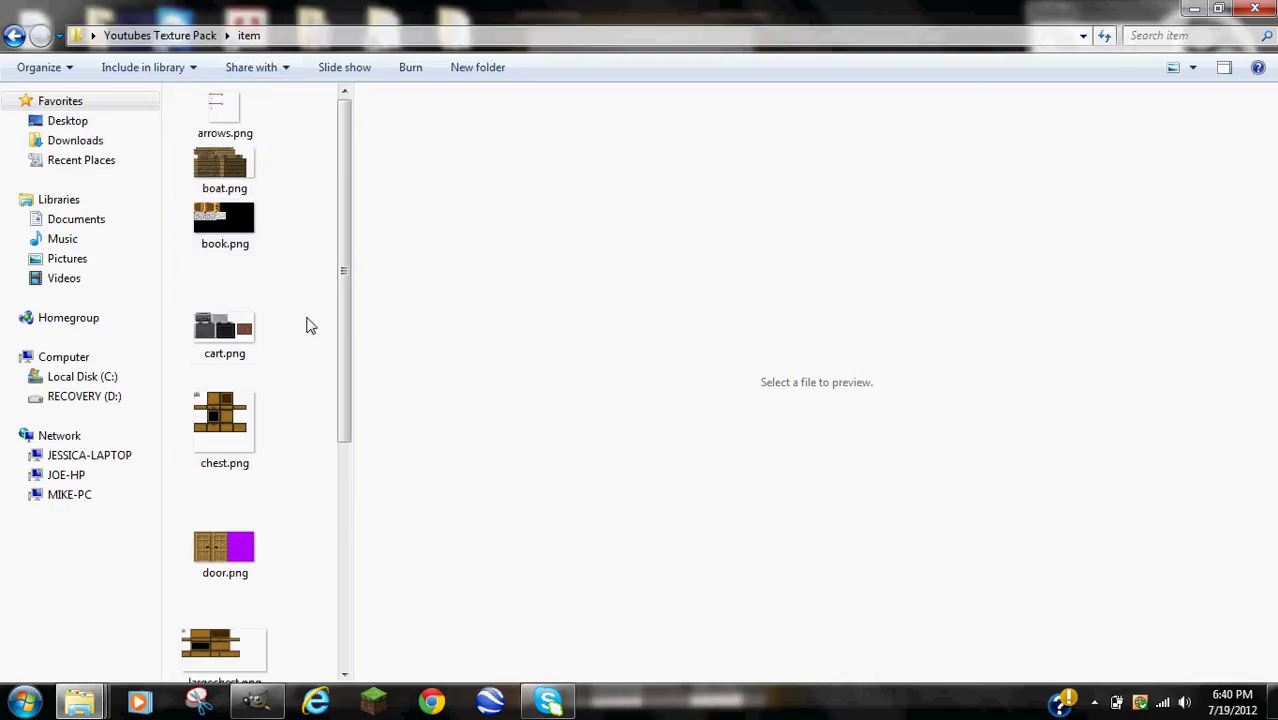
Preview item textures chest.png, cart.png, book.png, boat.png, arrows.png, sign.png and xporb.png
{"action": "left_click", "coordinate": [229, 418]}
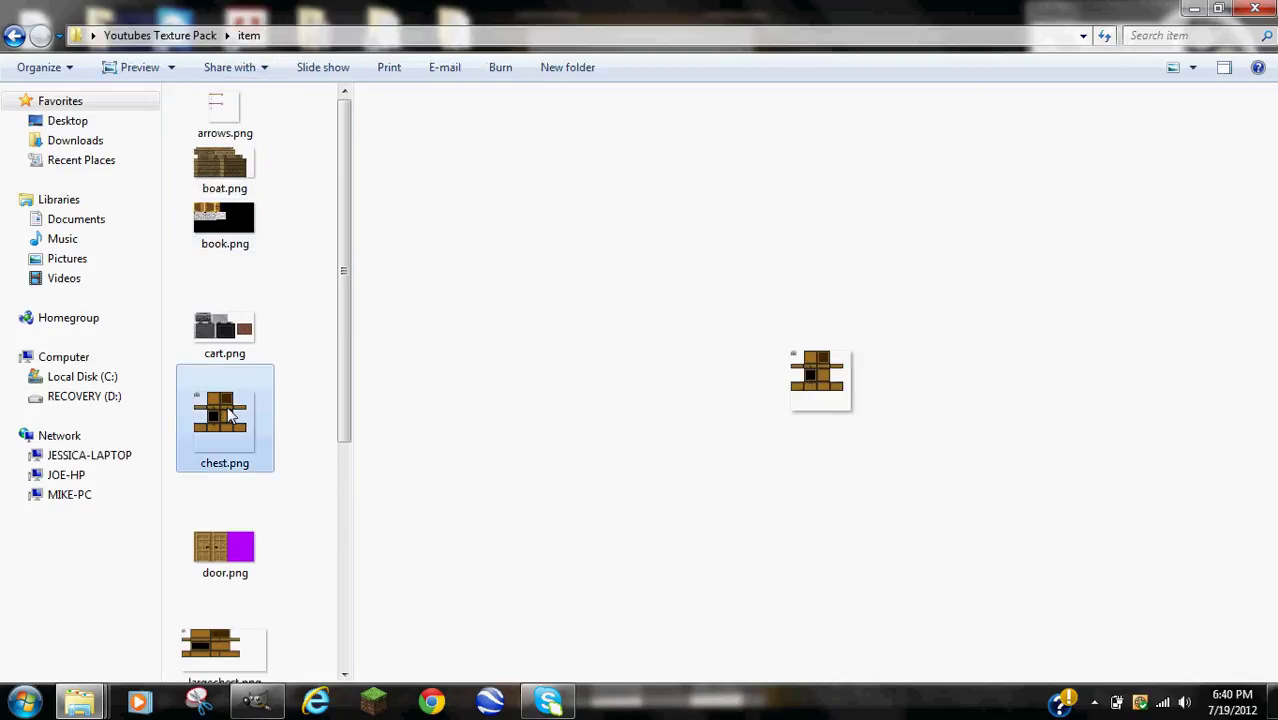
{"action": "double_click", "coordinate": [229, 412]}
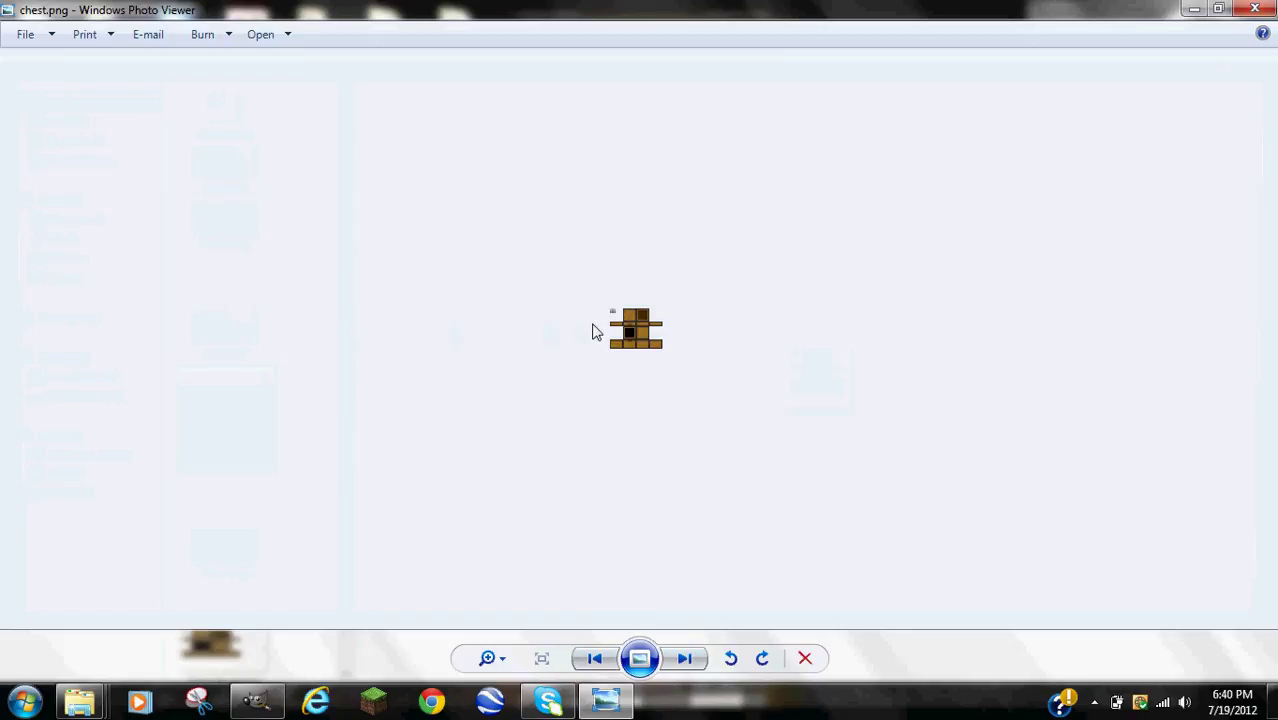
{"action": "left_click", "coordinate": [1254, 9]}
{"action": "left_click", "coordinate": [214, 334]}
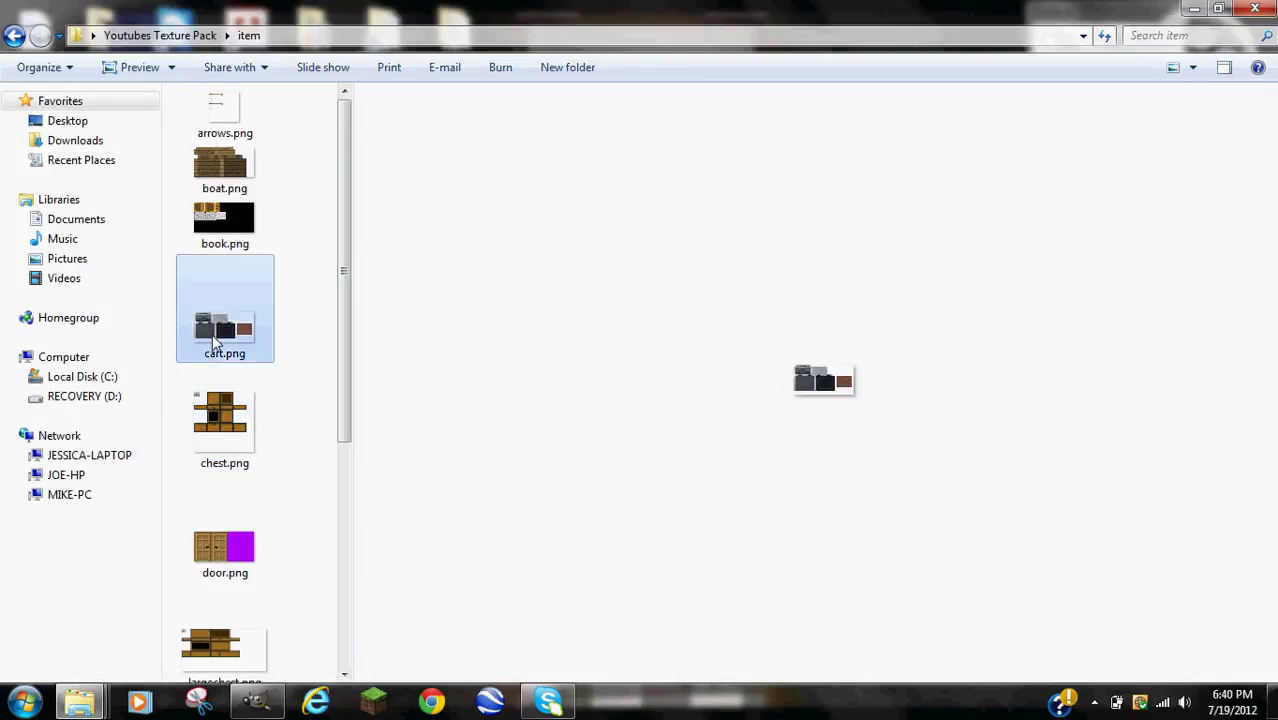
{"action": "left_click", "coordinate": [222, 214]}
{"action": "left_click", "coordinate": [250, 180]}
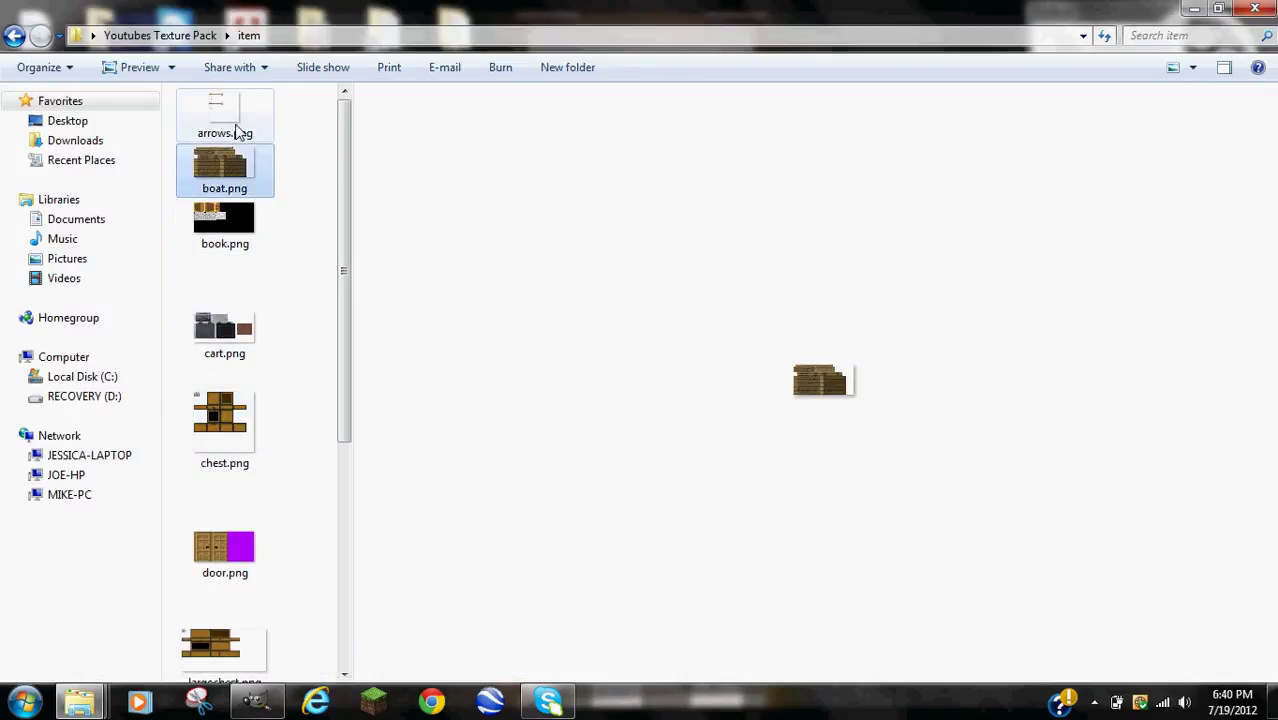
{"action": "left_click", "coordinate": [240, 128]}
{"action": "left_click", "coordinate": [228, 205]}
{"action": "scroll", "coordinate": [245, 340], "scroll_direction": "down", "scroll_amount": 3}
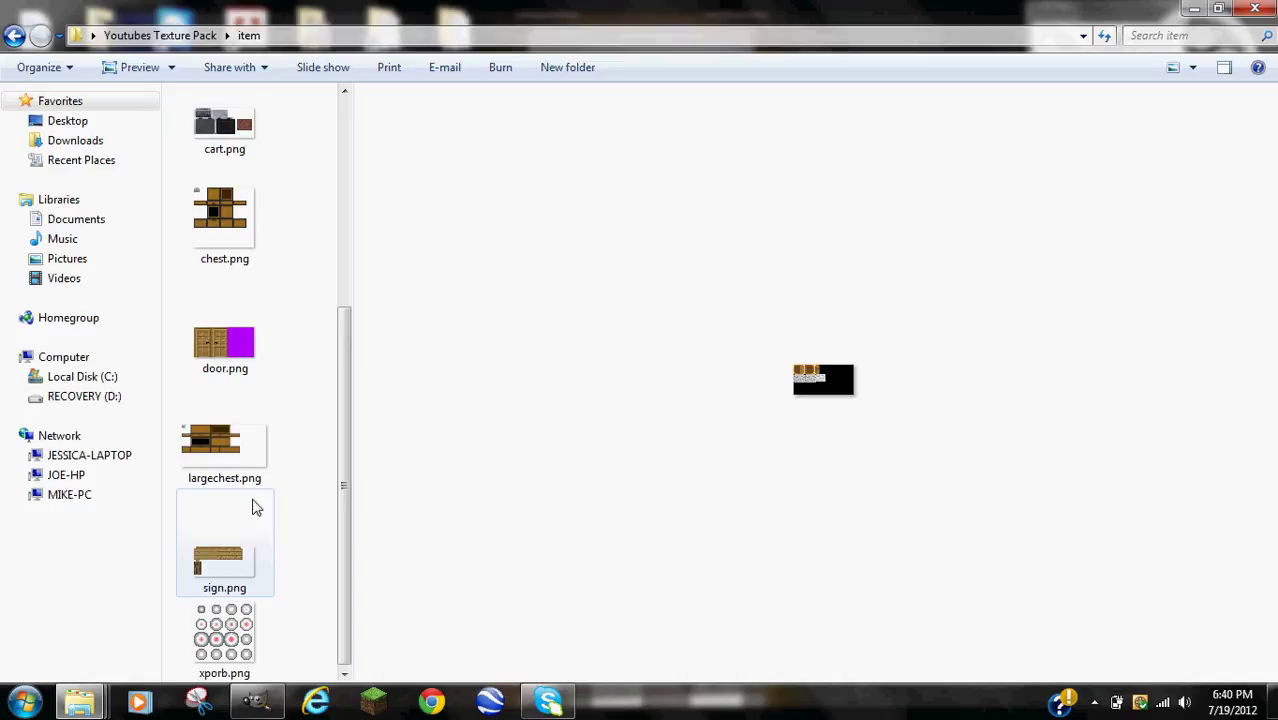
{"action": "left_click", "coordinate": [243, 563]}
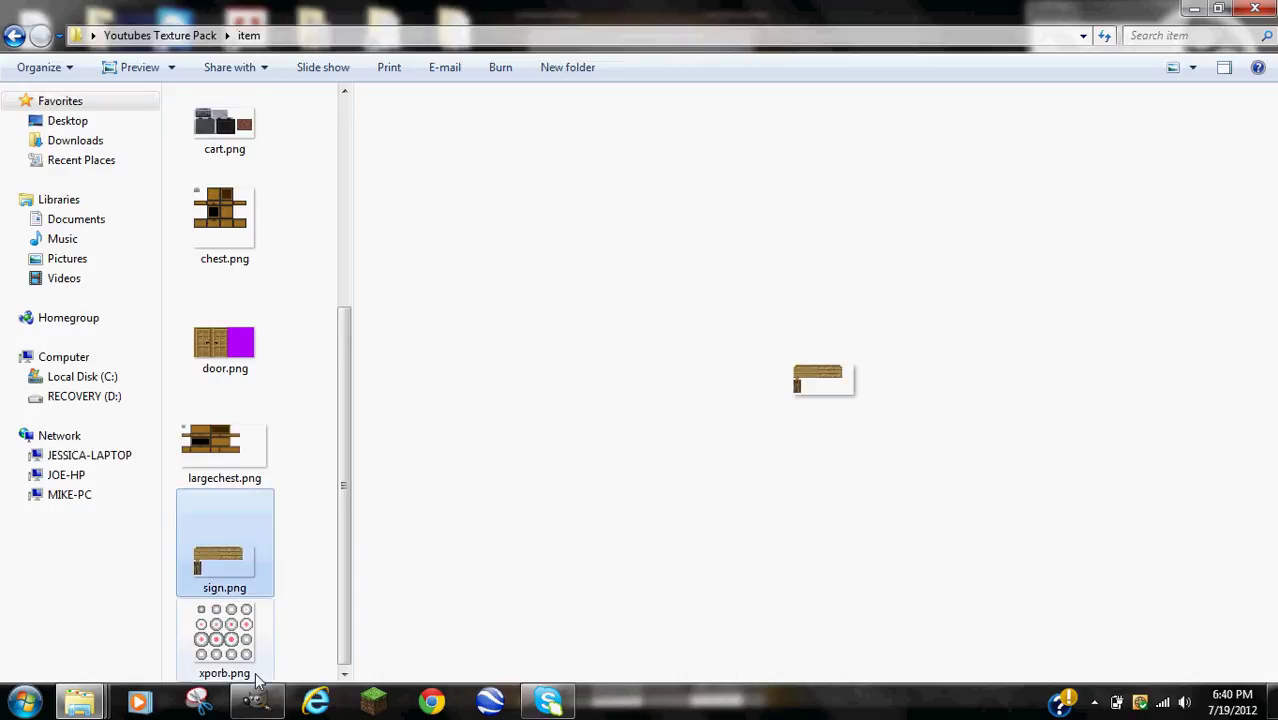
{"action": "left_click", "coordinate": [229, 638]}
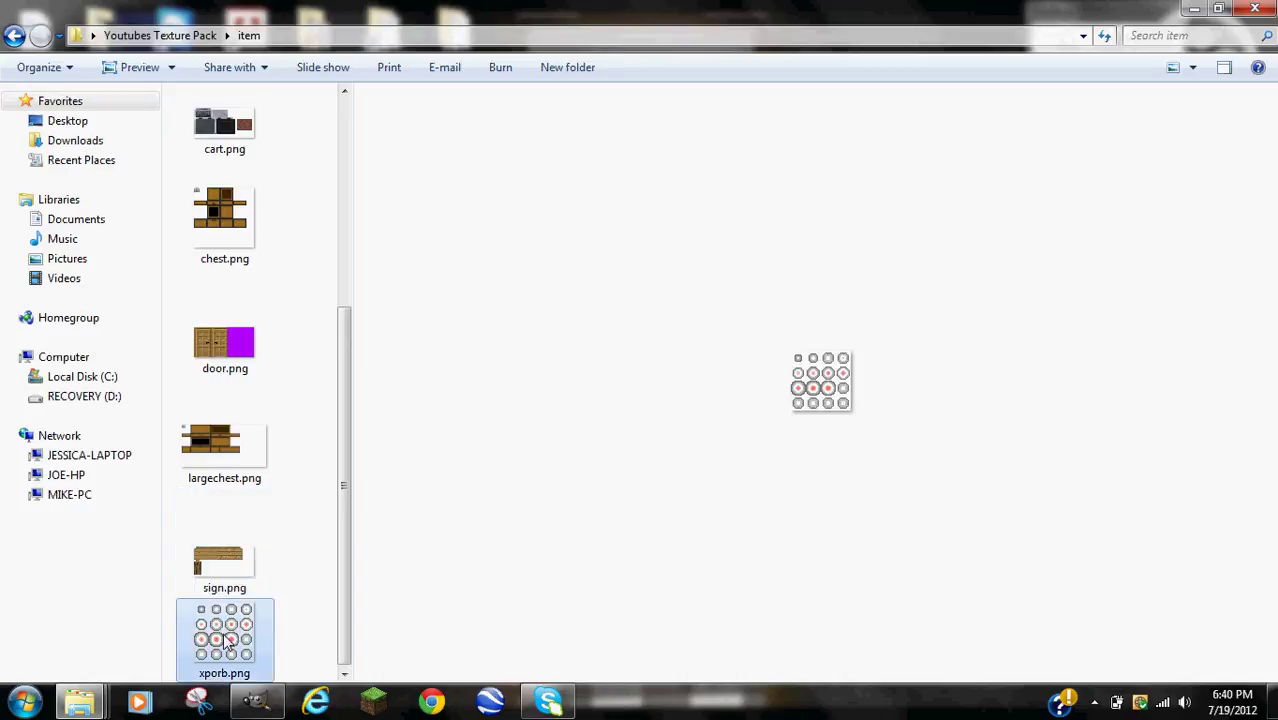
Open the gui folder, preview background.png, and switch to Minecraft
{"action": "left_click", "coordinate": [15, 36]}
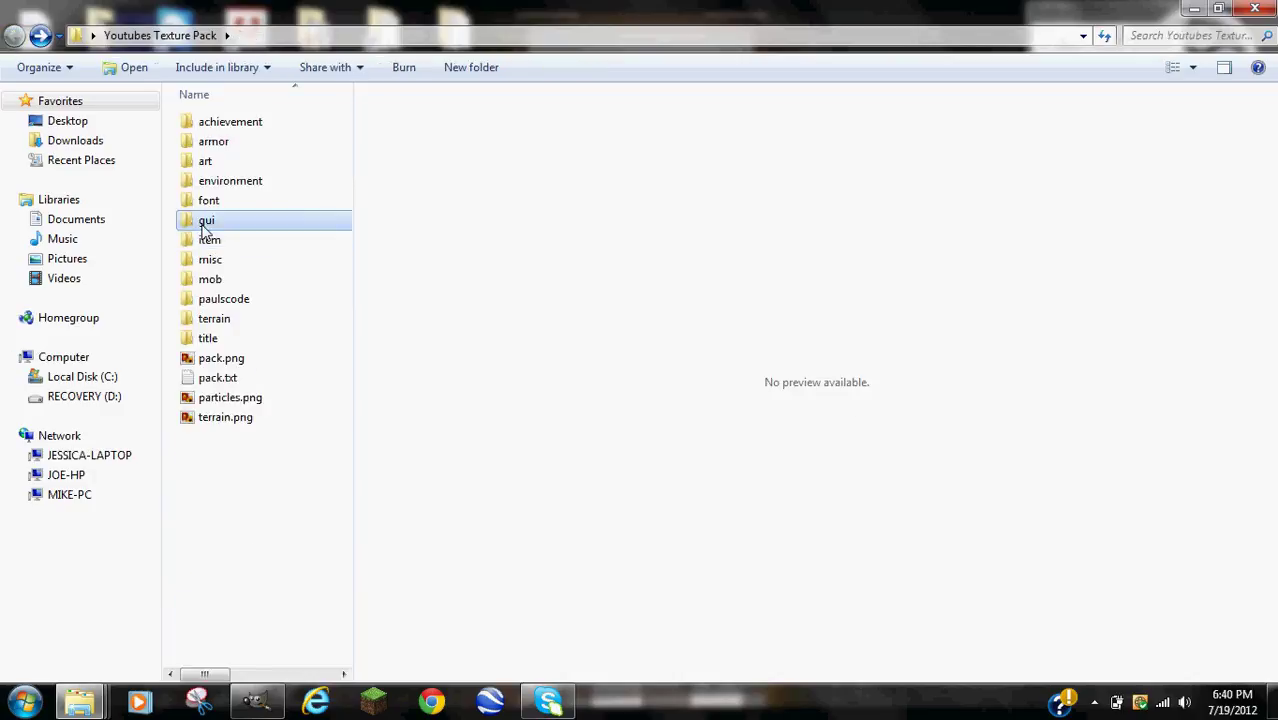
{"action": "double_click", "coordinate": [210, 220]}
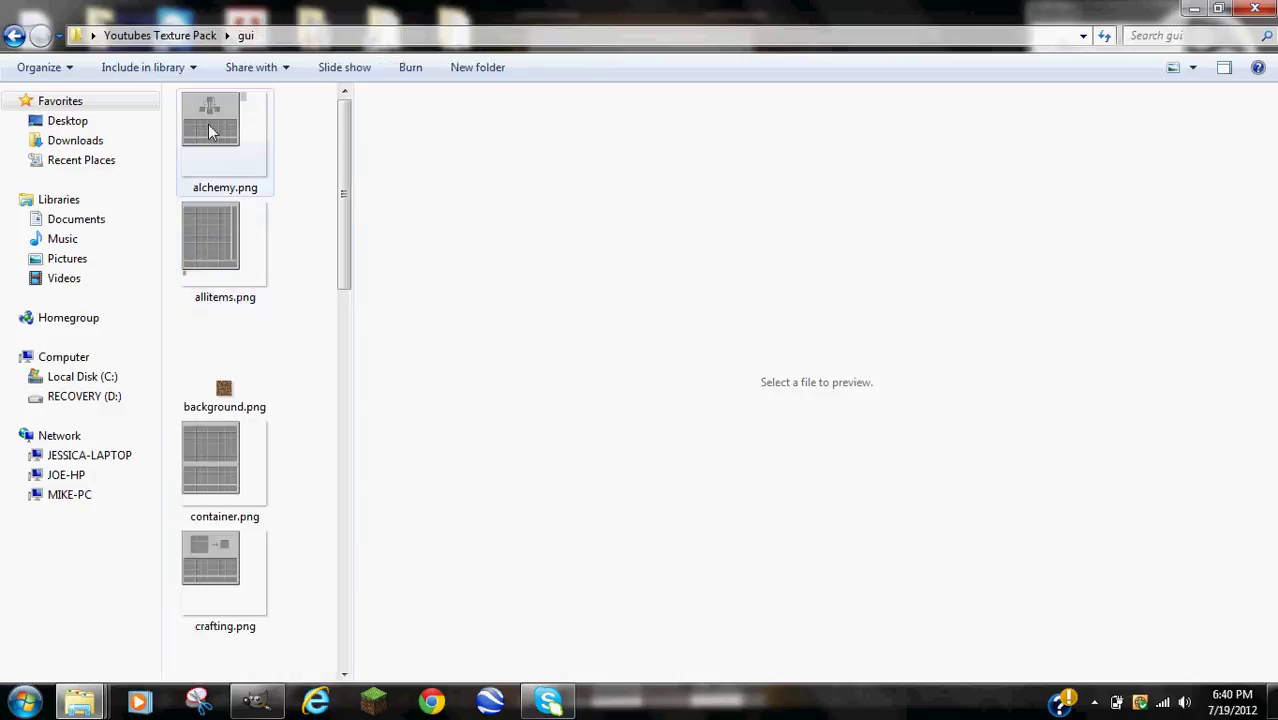
{"action": "left_click", "coordinate": [240, 392]}
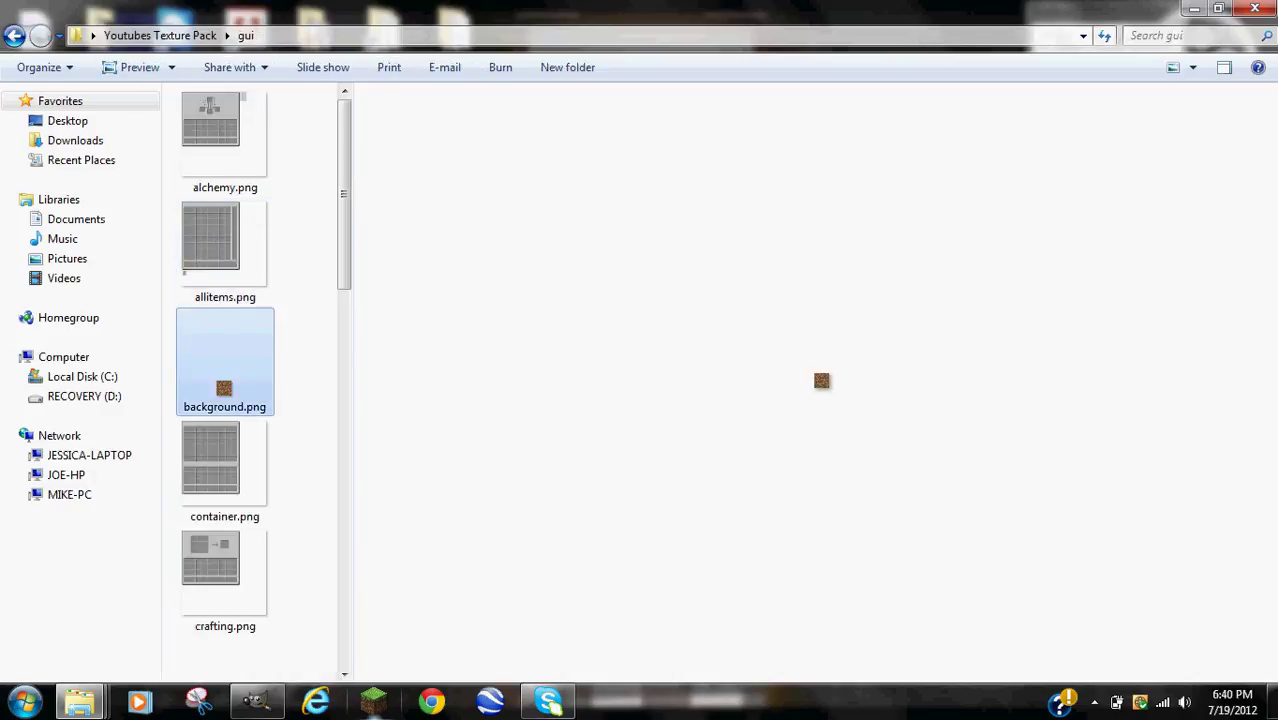
{"action": "left_click", "coordinate": [373, 703]}
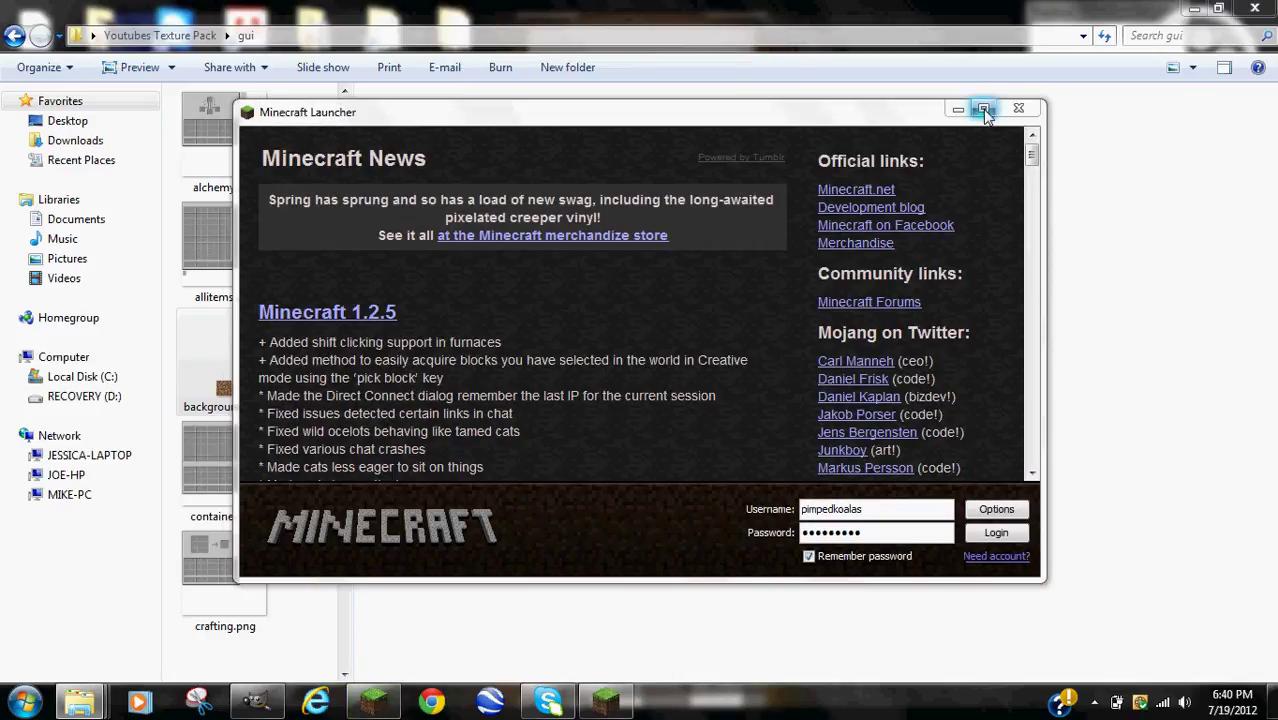
Maximize the Minecraft launcher, log in, and glance at the singleplayer world list
{"action": "left_click", "coordinate": [984, 110]}
{"action": "left_click", "coordinate": [1235, 641]}
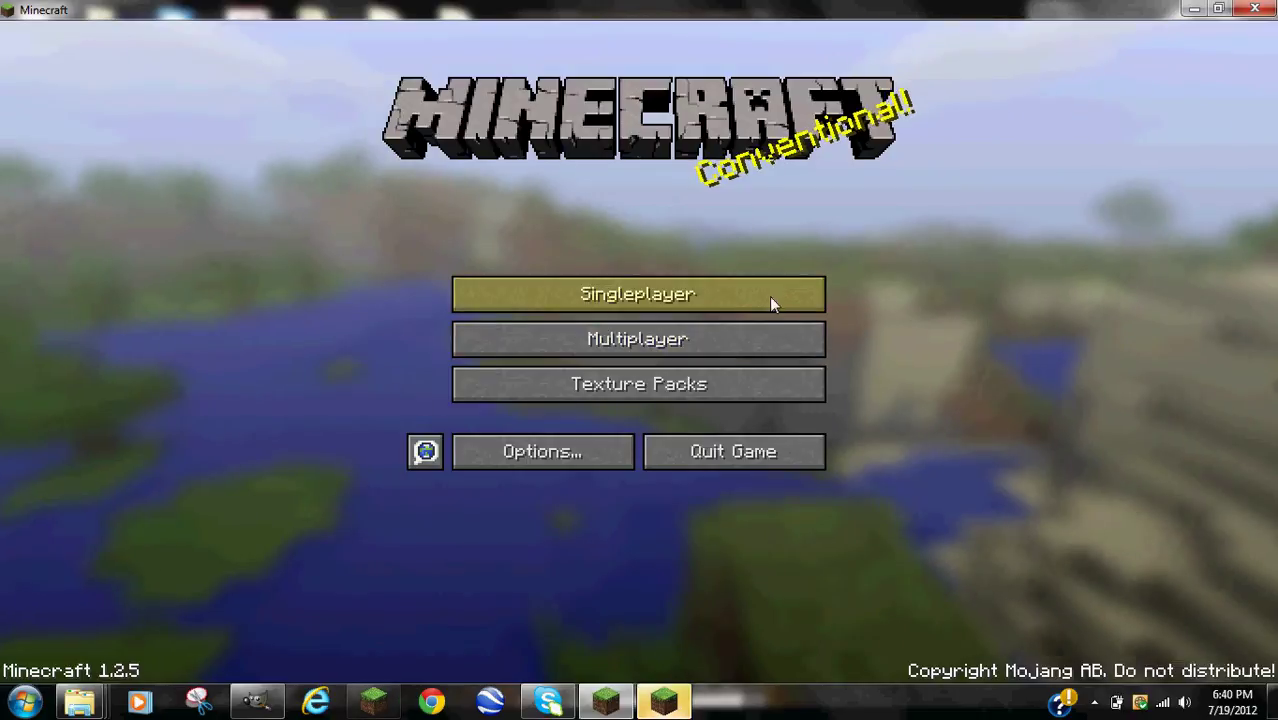
{"action": "left_click", "coordinate": [643, 293]}
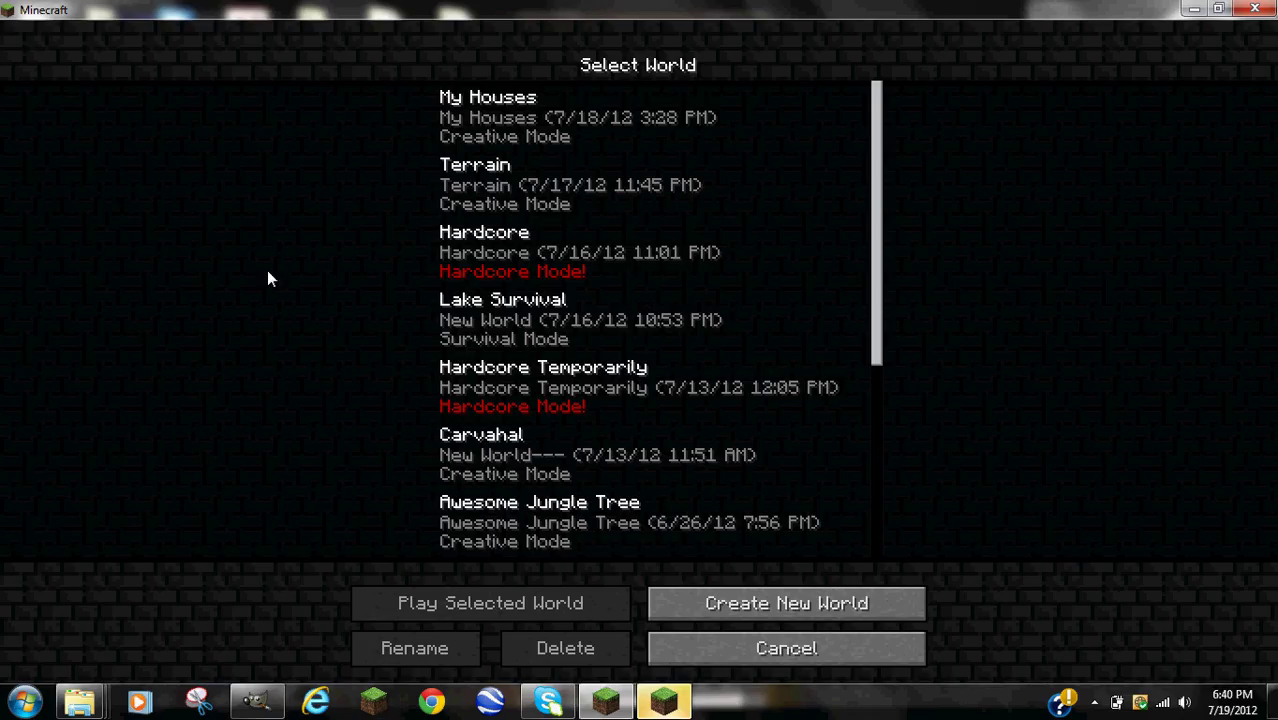
{"action": "left_click", "coordinate": [652, 642]}
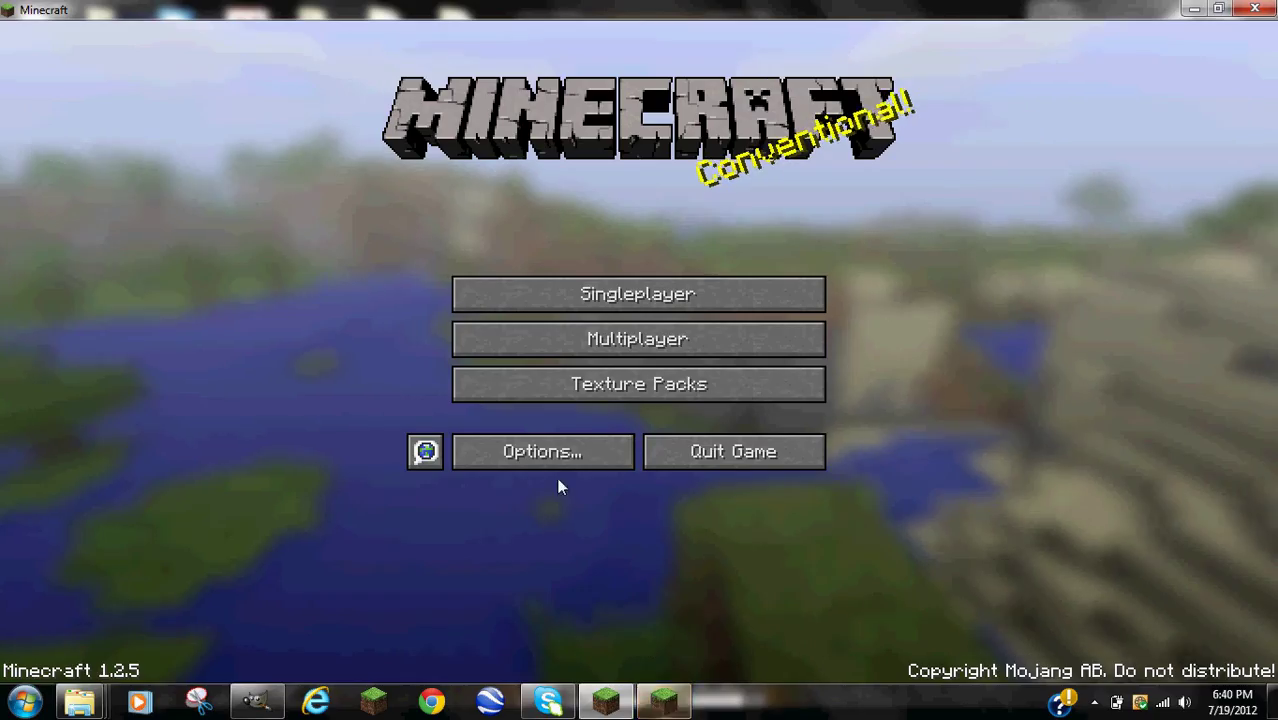
Select the Default texture pack, recheck singleplayer, then quit Minecraft and the launcher
{"action": "left_click", "coordinate": [576, 395]}
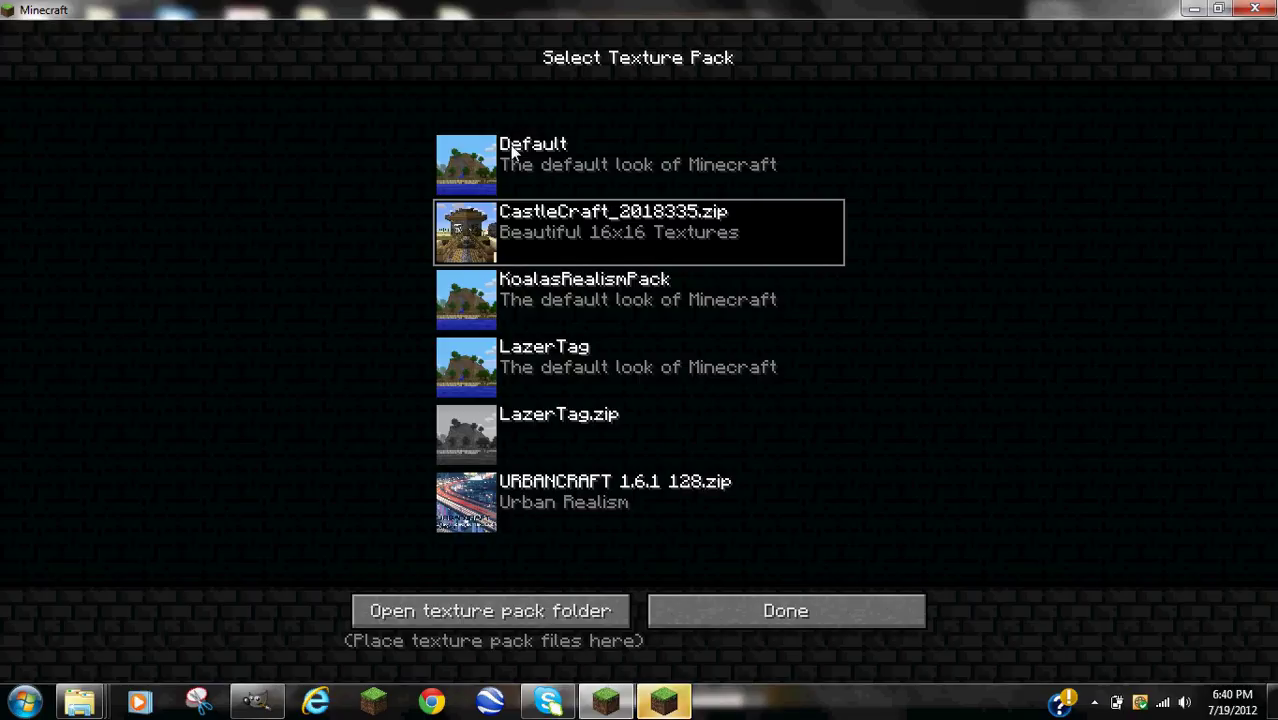
{"action": "left_click", "coordinate": [513, 150]}
{"action": "left_click", "coordinate": [786, 611]}
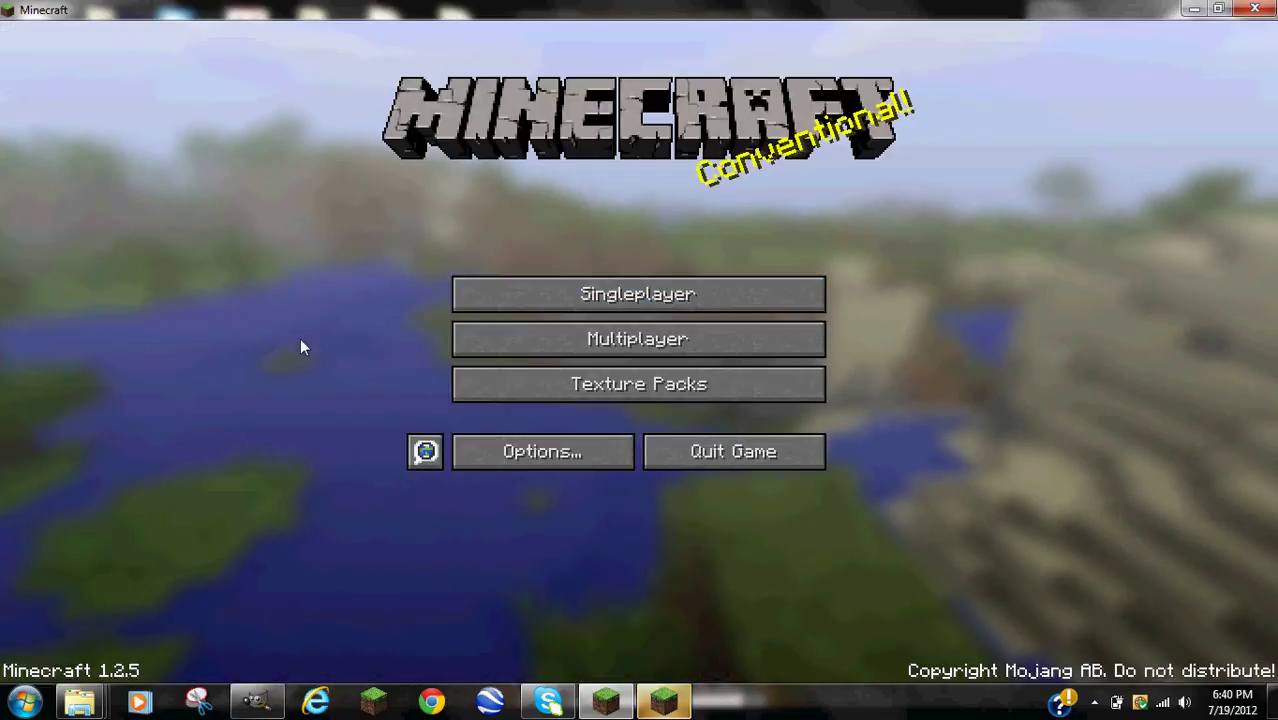
{"action": "left_click", "coordinate": [593, 305]}
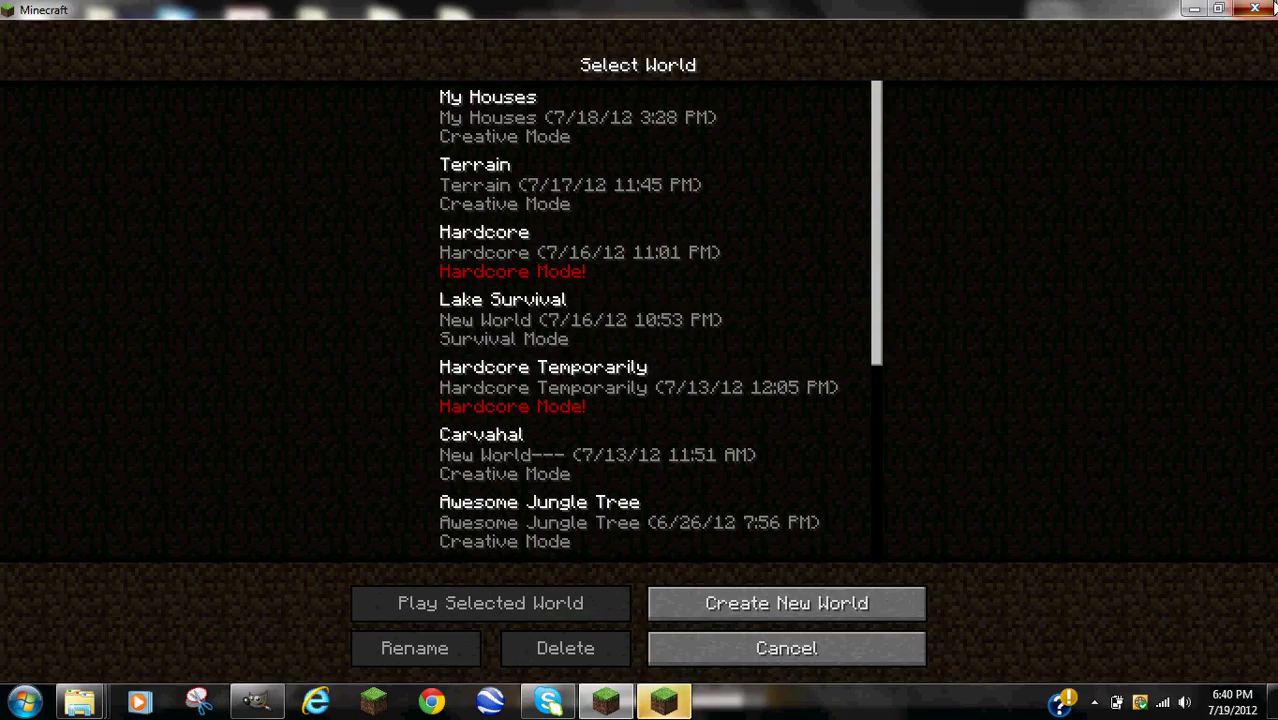
{"action": "left_click", "coordinate": [1255, 8]}
{"action": "left_click", "coordinate": [1010, 110]}
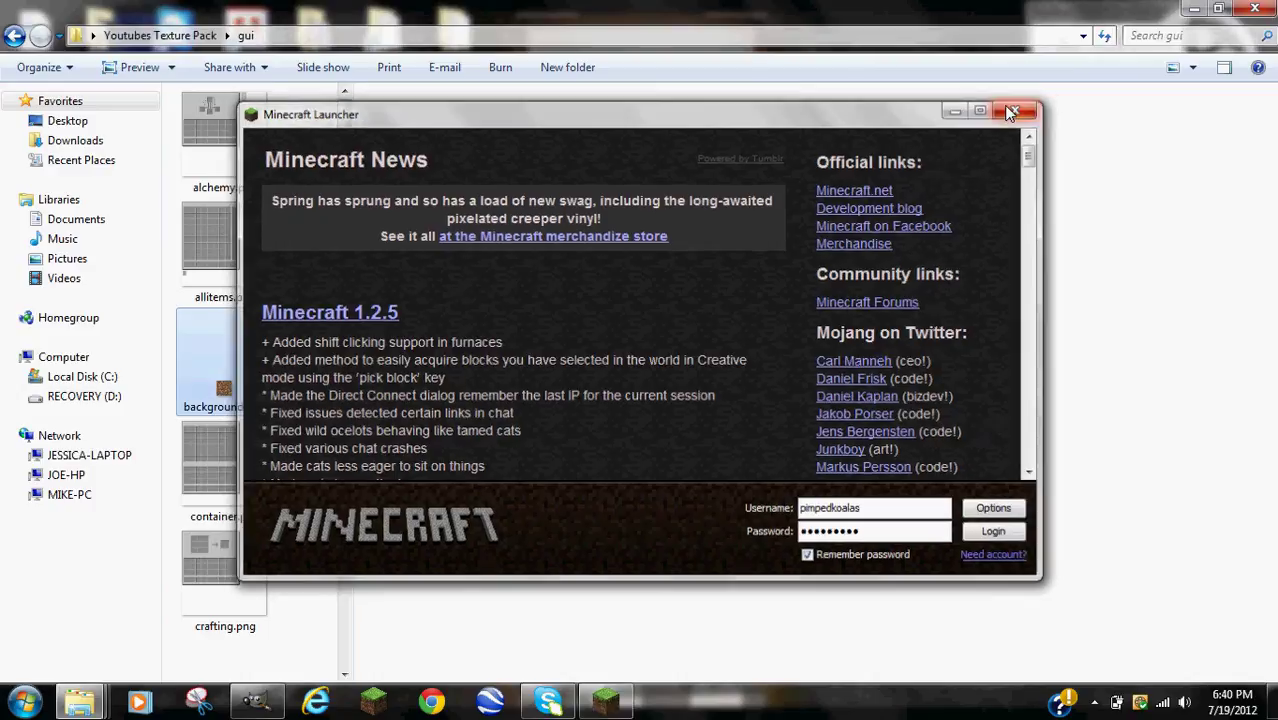
Preview the gui textures crafting.png, container.png, enchant.png and furnace.png
{"action": "scroll", "coordinate": [212, 375], "scroll_direction": "down", "scroll_amount": 8}
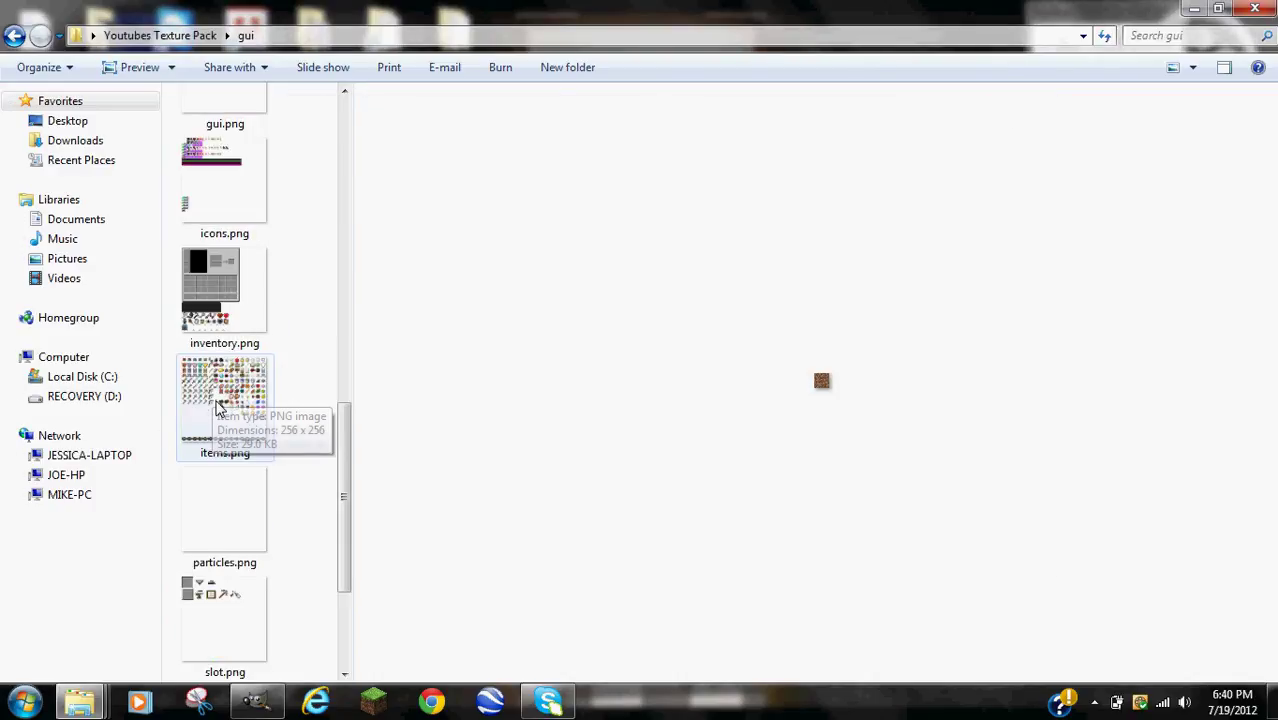
{"action": "scroll", "coordinate": [212, 265], "scroll_direction": "up", "scroll_amount": 5}
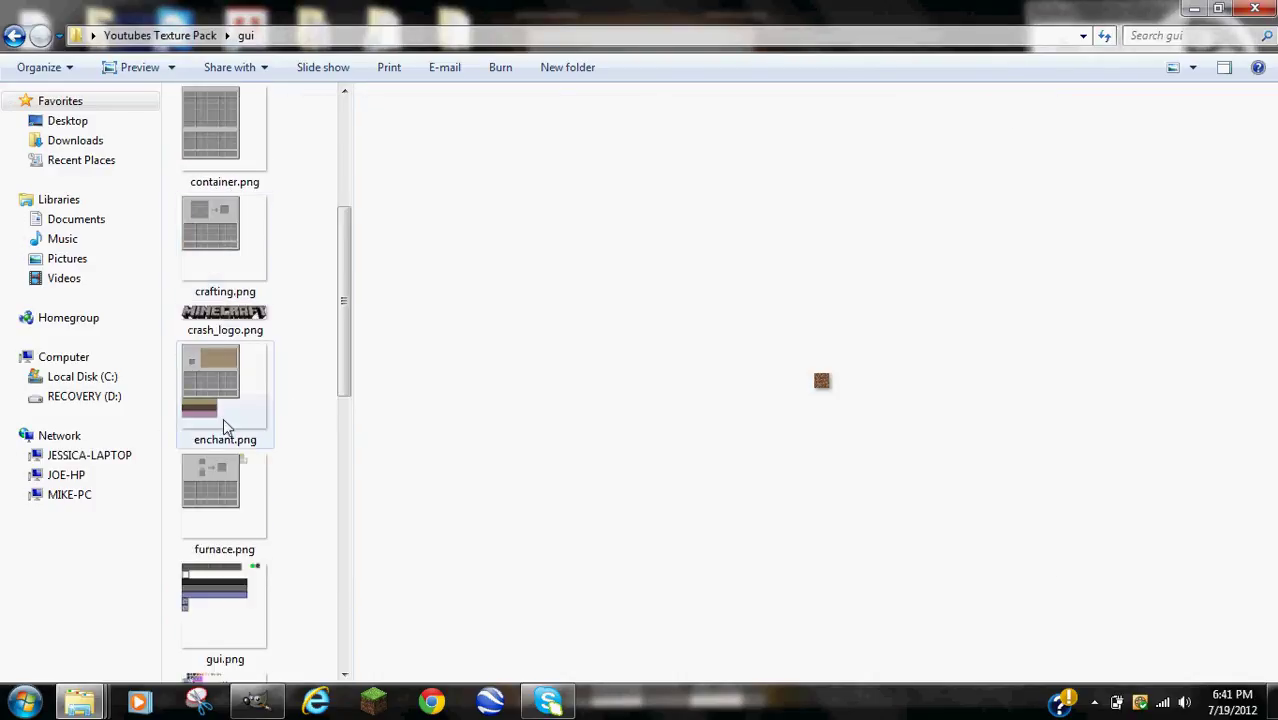
{"action": "scroll", "coordinate": [225, 400], "scroll_direction": "up", "scroll_amount": 3}
{"action": "scroll", "coordinate": [237, 320], "scroll_direction": "down", "scroll_amount": 3}
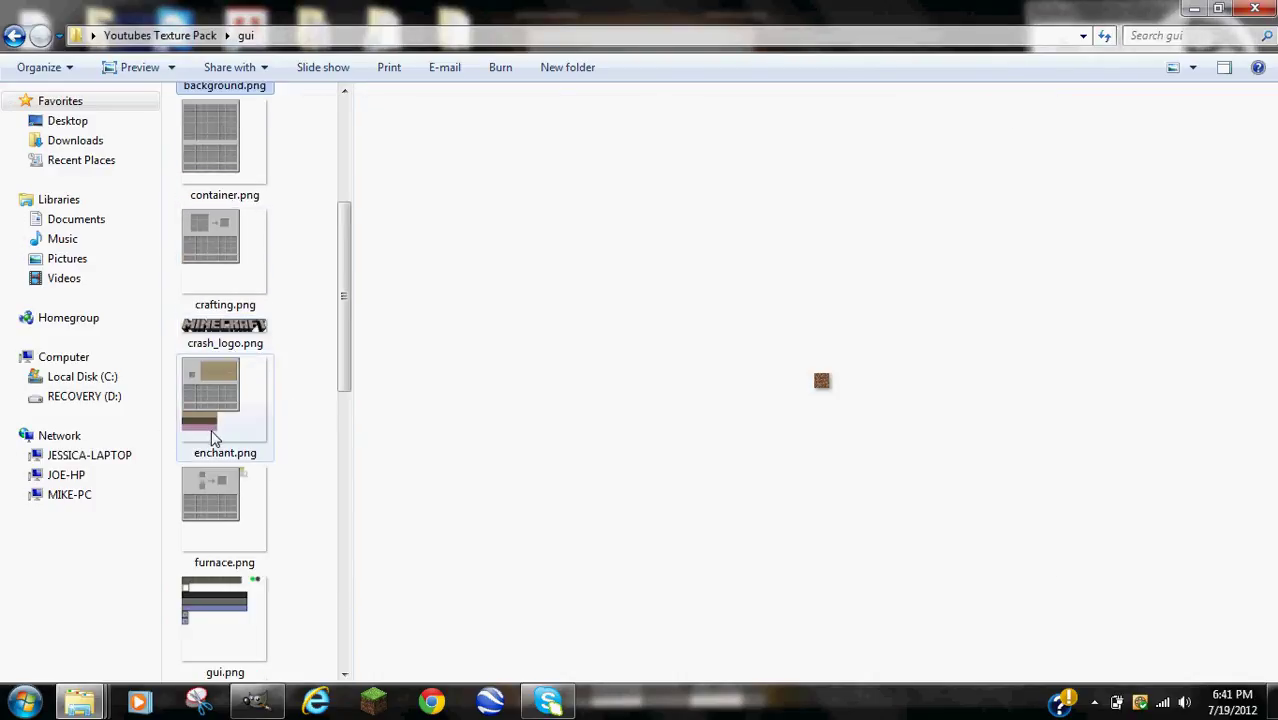
{"action": "left_click", "coordinate": [229, 272]}
{"action": "left_click", "coordinate": [257, 171]}
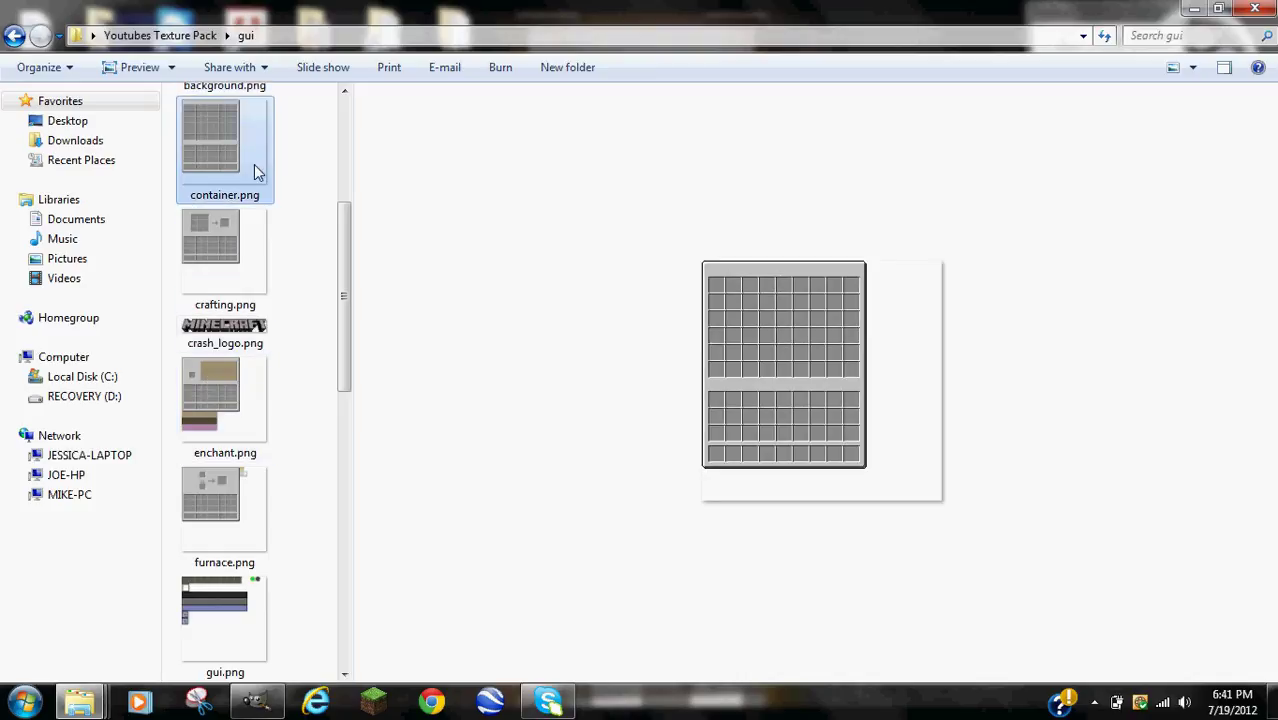
{"action": "left_click", "coordinate": [231, 414]}
{"action": "left_click", "coordinate": [225, 482]}
{"action": "scroll", "coordinate": [225, 482], "scroll_direction": "down", "scroll_amount": 3}
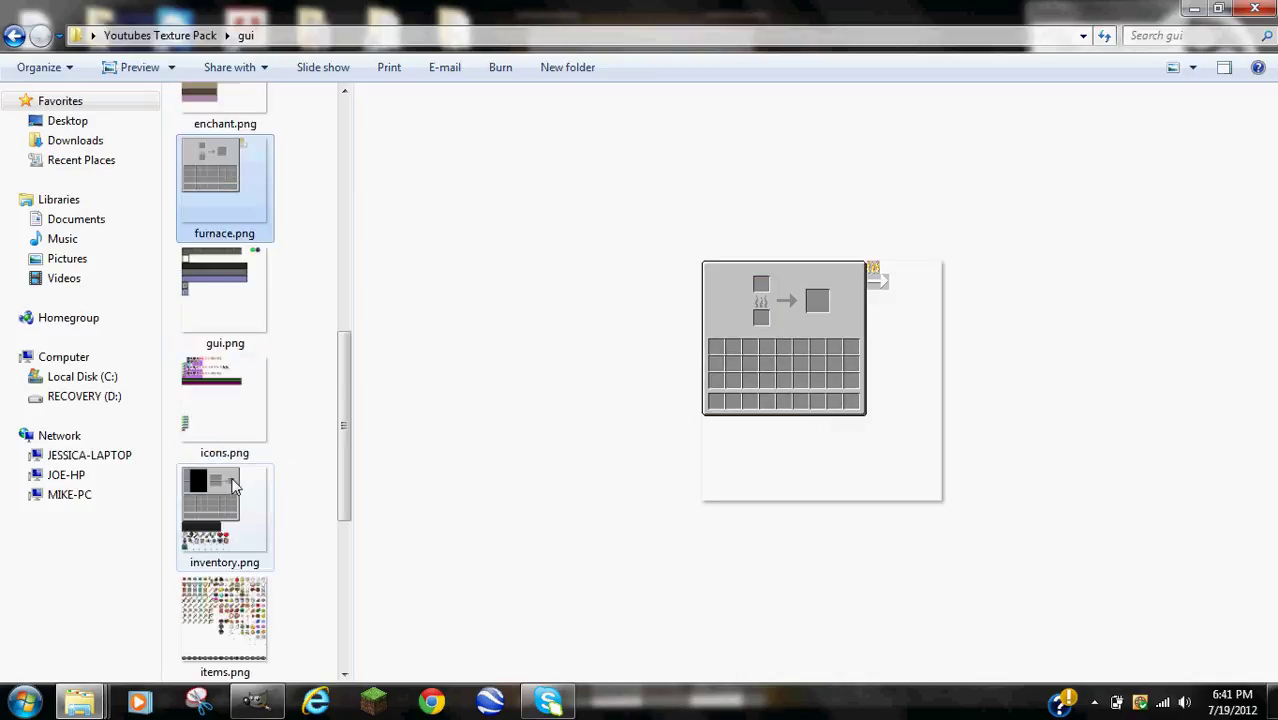
Preview icons.png, then view it full size in Photo Viewer and close it
{"action": "left_click", "coordinate": [205, 390]}
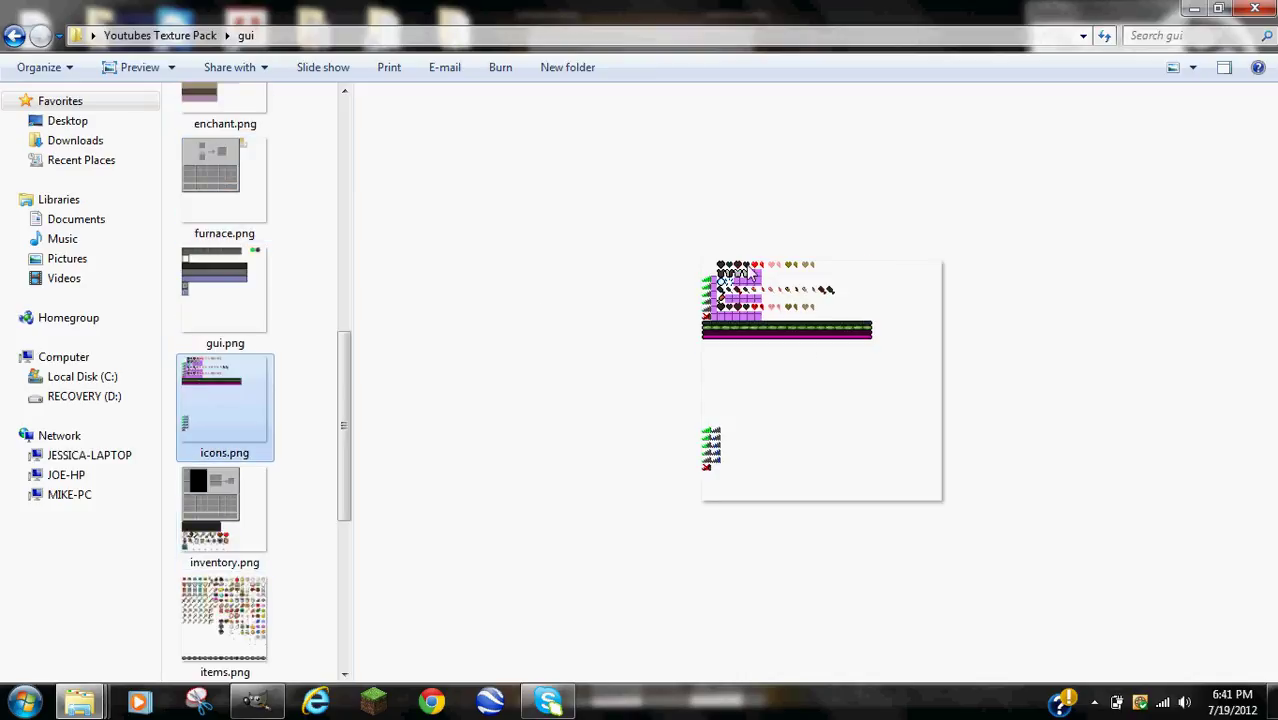
{"action": "double_click", "coordinate": [208, 422]}
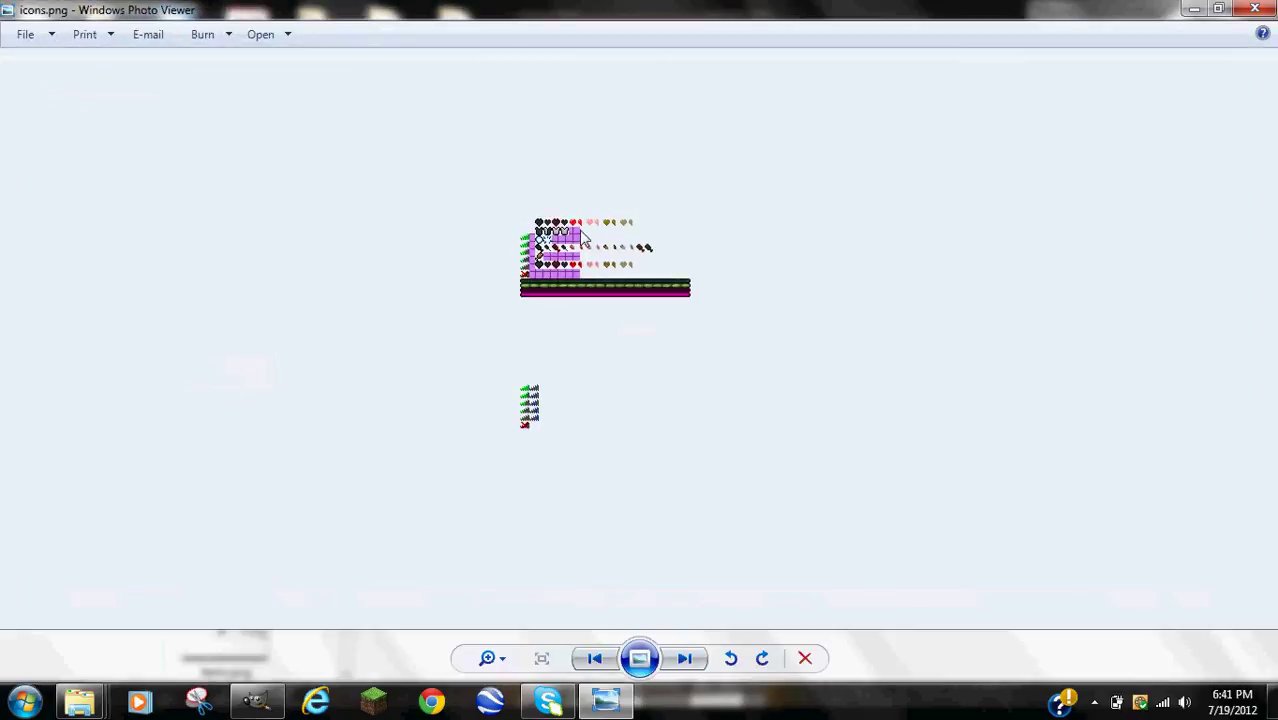
{"action": "left_click", "coordinate": [1274, 8]}
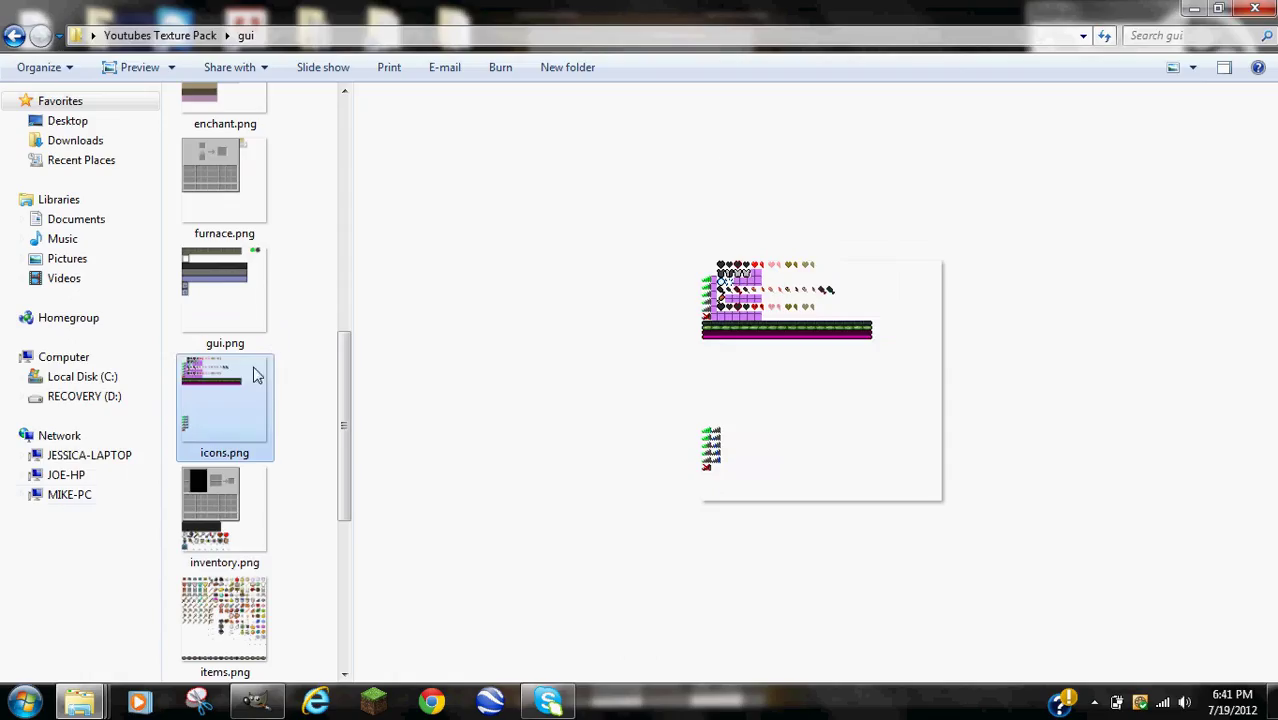
Preview inventory.png, items.png, particles.png, slot.png and trap.png
{"action": "left_click", "coordinate": [237, 512]}
{"action": "scroll", "coordinate": [237, 512], "scroll_direction": "down", "scroll_amount": 3}
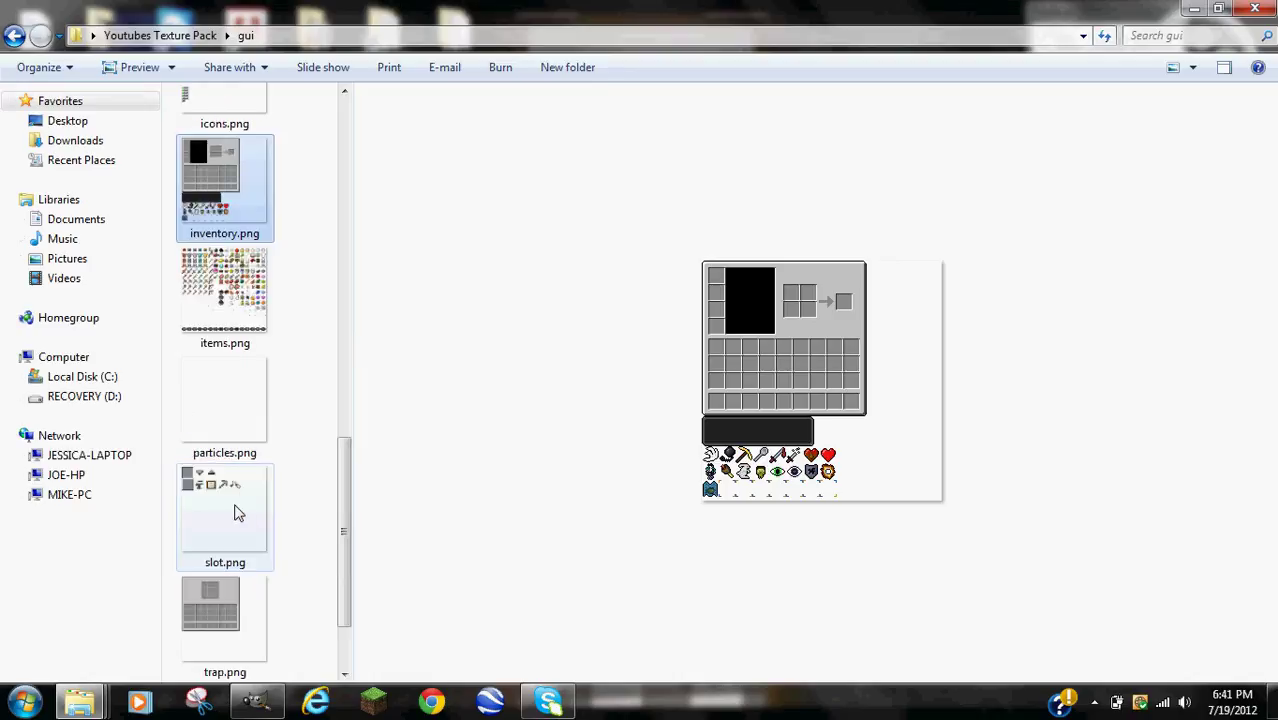
{"action": "left_click", "coordinate": [226, 298]}
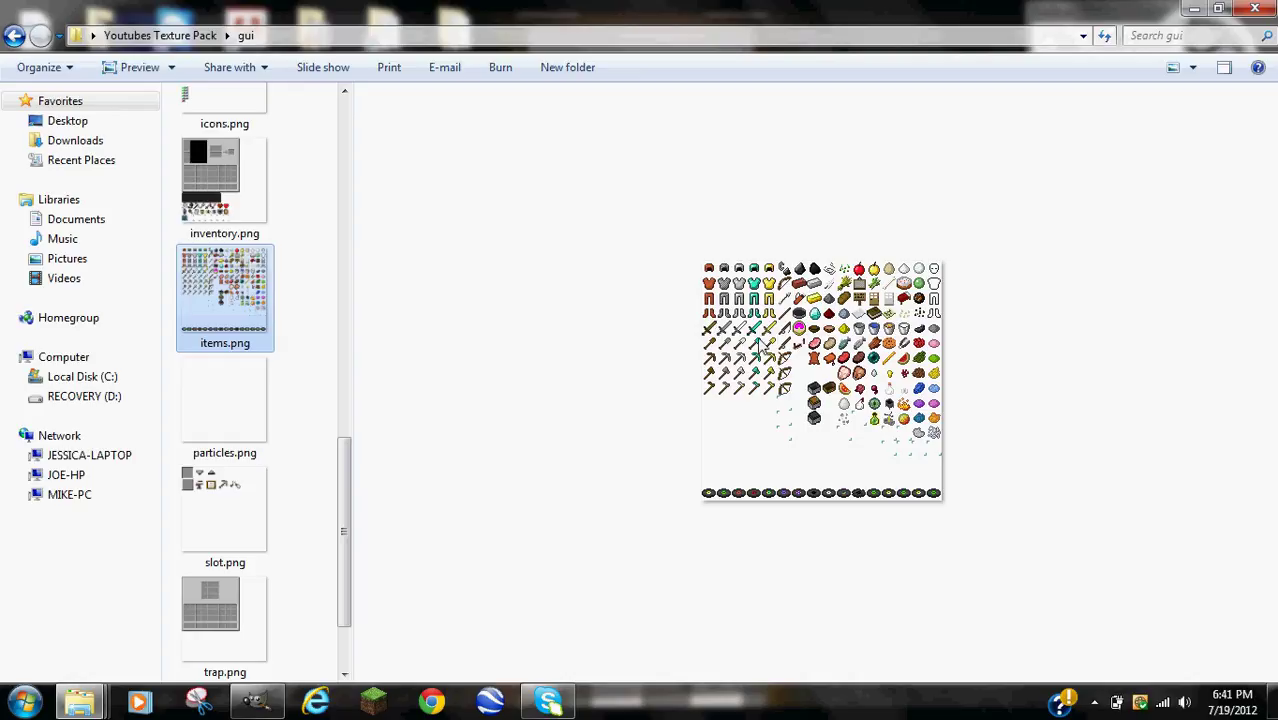
{"action": "left_click", "coordinate": [209, 430]}
{"action": "left_click", "coordinate": [210, 510]}
{"action": "left_click", "coordinate": [210, 615]}
{"action": "scroll", "coordinate": [200, 560], "scroll_direction": "down", "scroll_amount": 2}
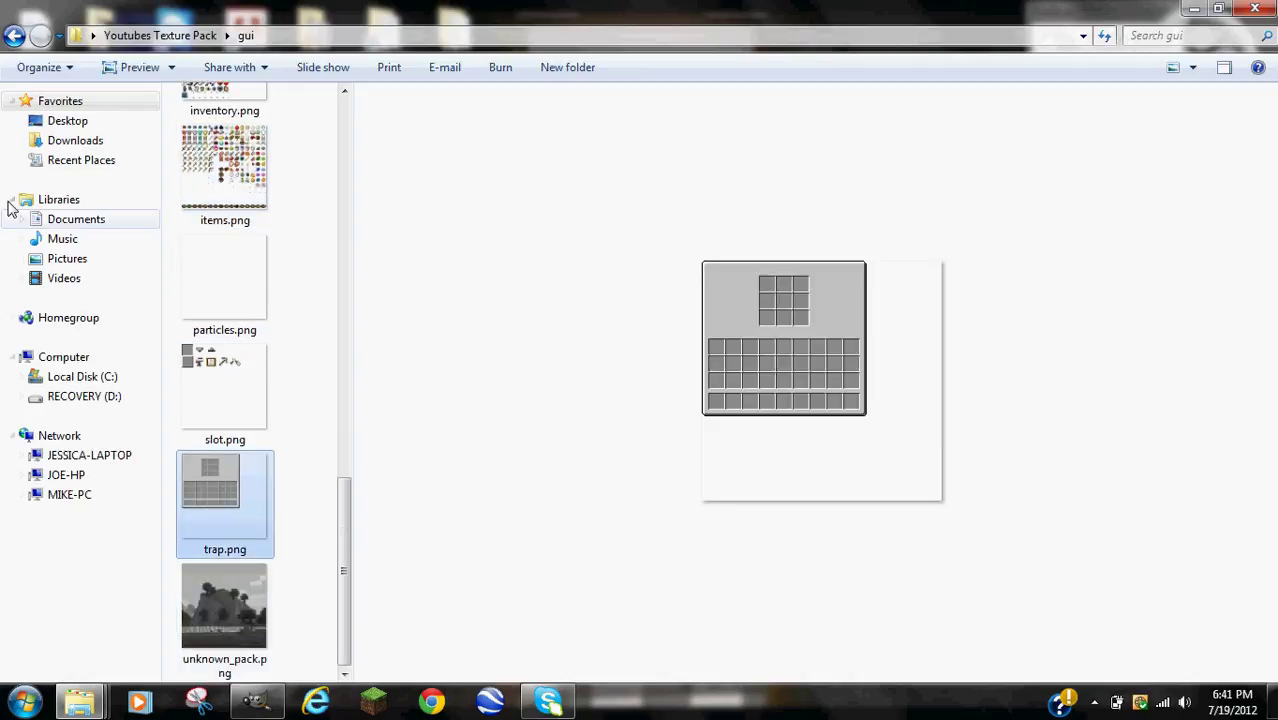
From the Youtubes Texture Pack root, look inside the font and armor folders
{"action": "left_click", "coordinate": [14, 36]}
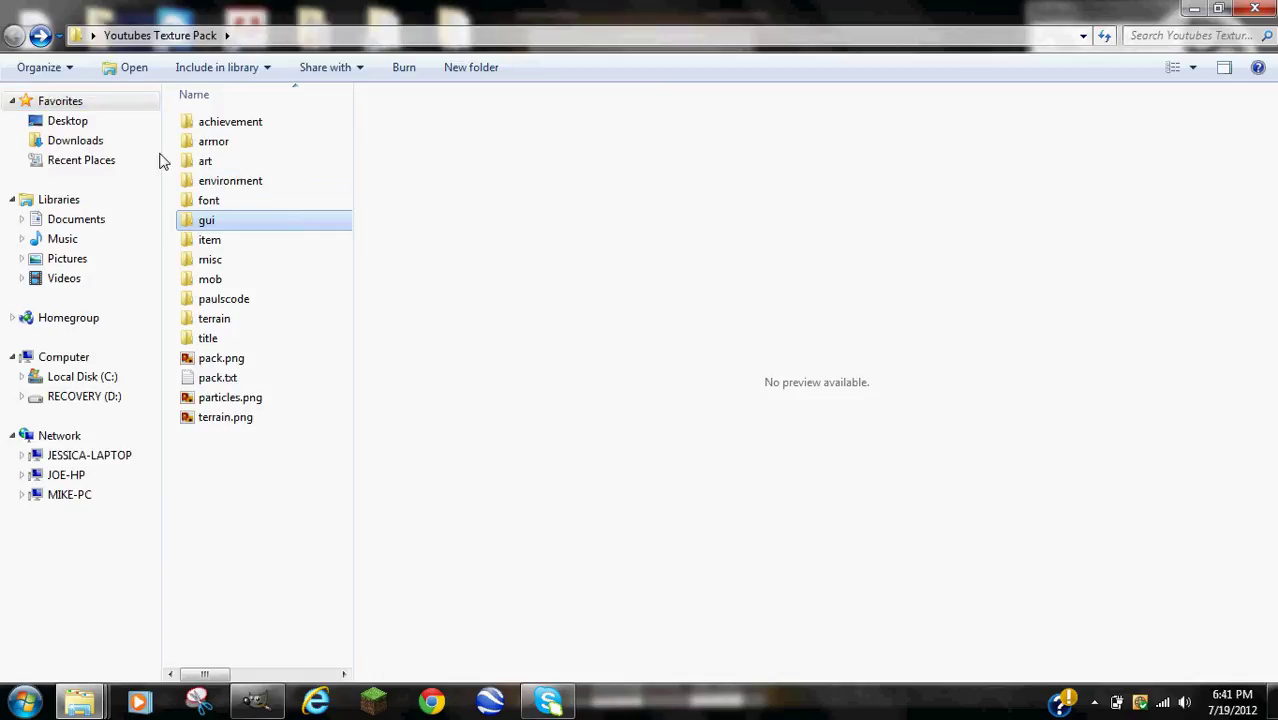
{"action": "left_click", "coordinate": [207, 201]}
{"action": "double_click", "coordinate": [219, 204]}
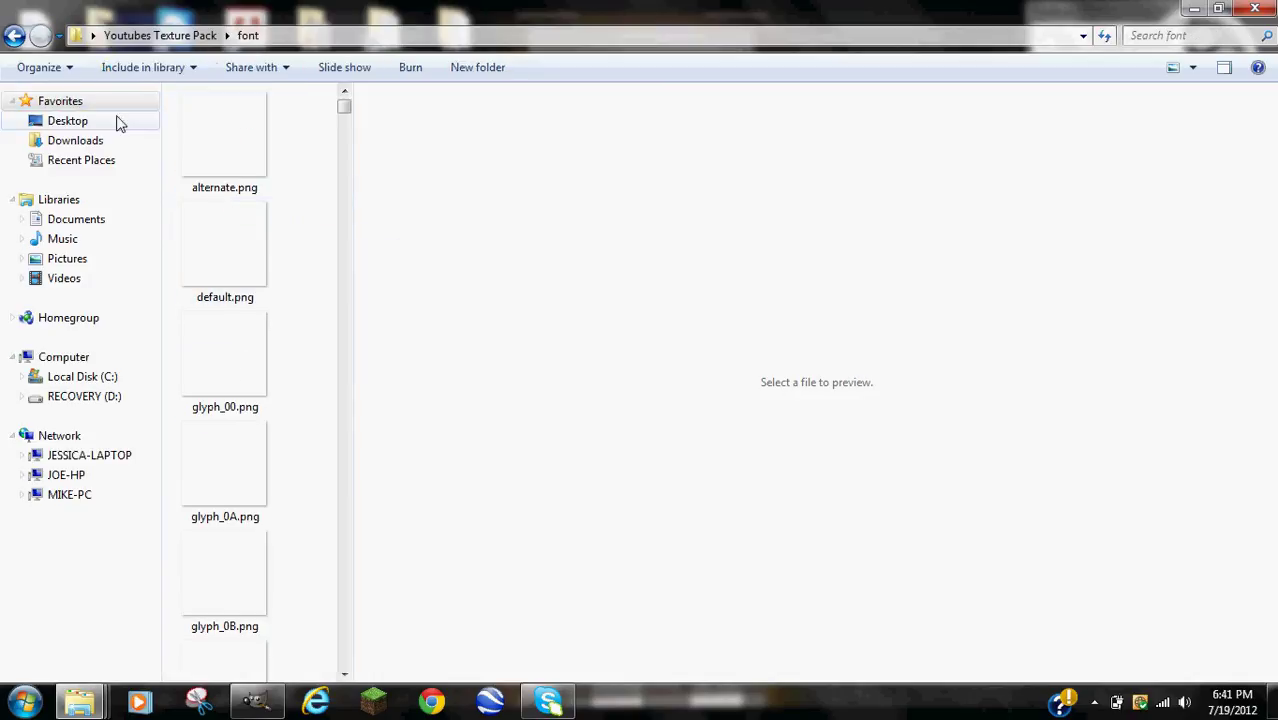
{"action": "left_click", "coordinate": [14, 36]}
{"action": "left_click", "coordinate": [260, 145]}
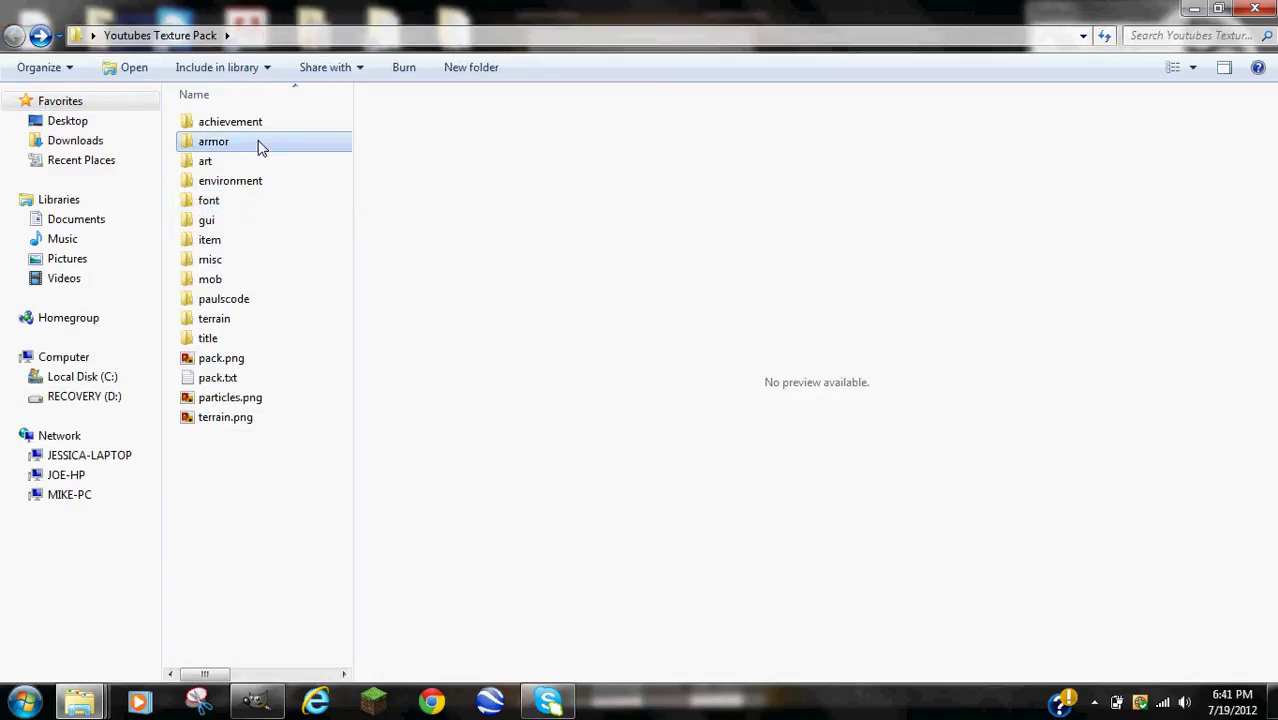
{"action": "double_click", "coordinate": [259, 151]}
{"action": "left_click", "coordinate": [14, 36]}
Browse the art and achievement folders, preview map.txt, and return to the pack root
{"action": "double_click", "coordinate": [240, 167]}
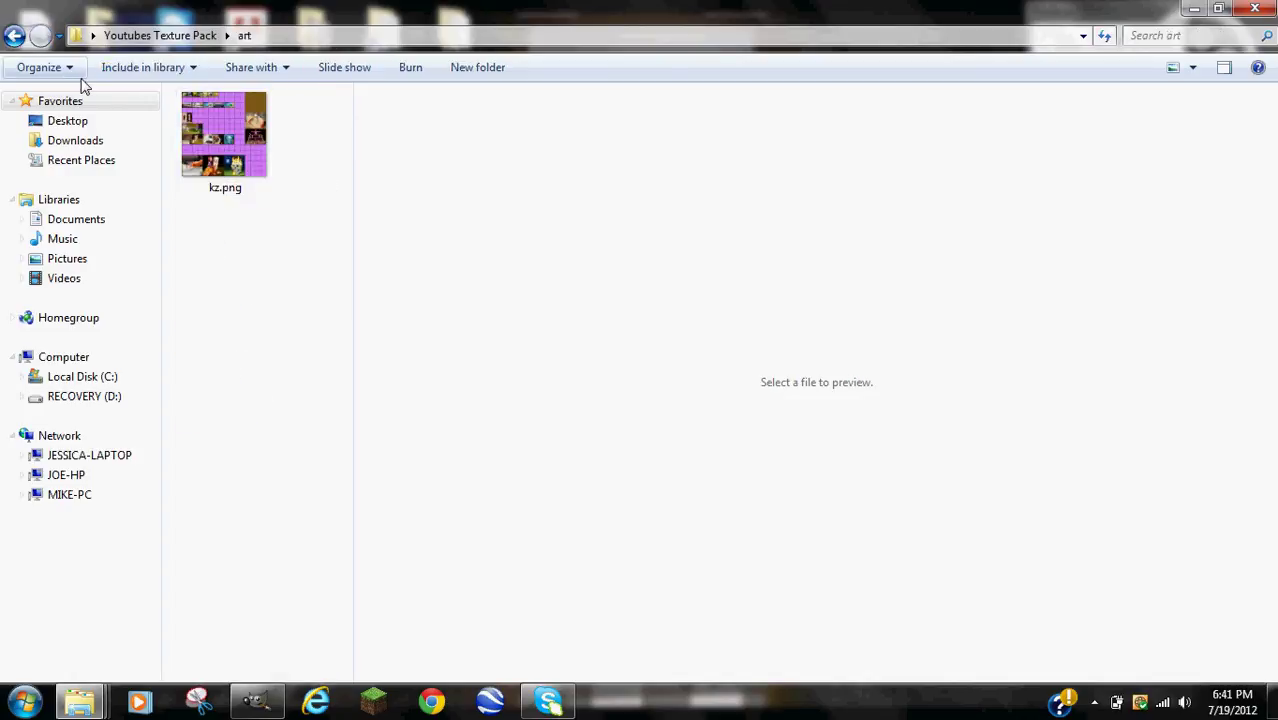
{"action": "left_click", "coordinate": [14, 36]}
{"action": "double_click", "coordinate": [262, 120]}
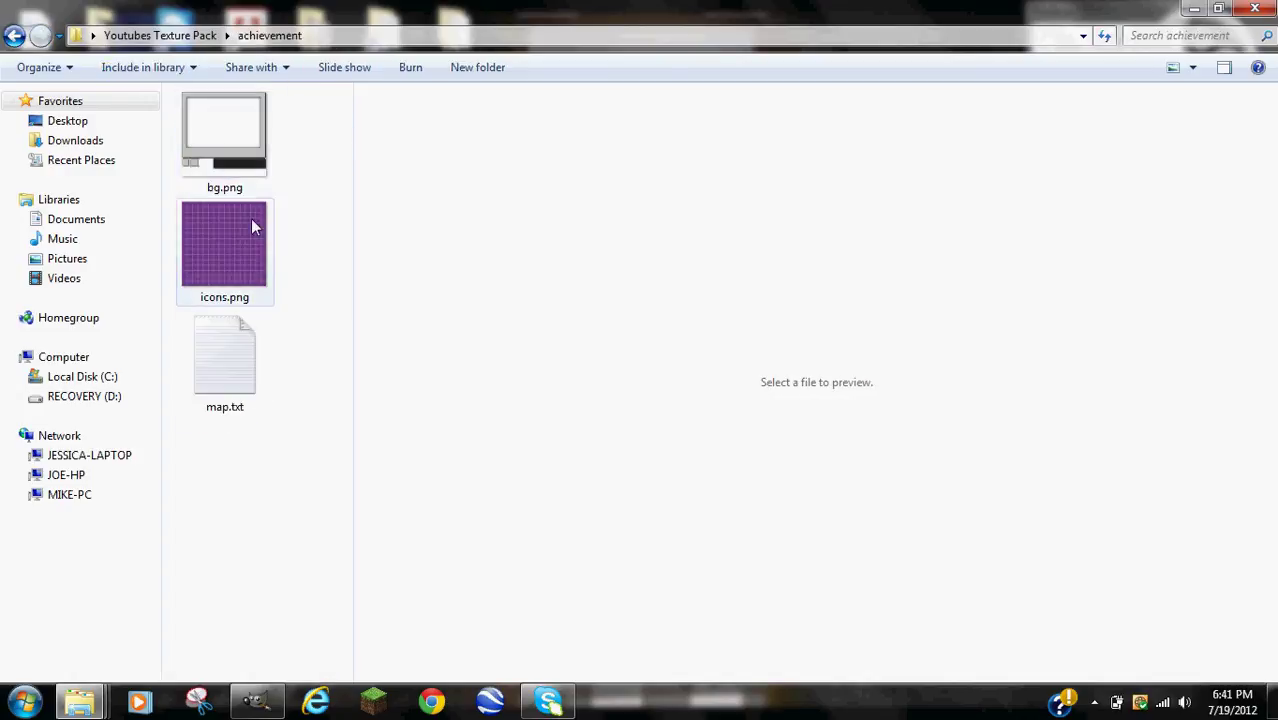
{"action": "left_click", "coordinate": [250, 350]}
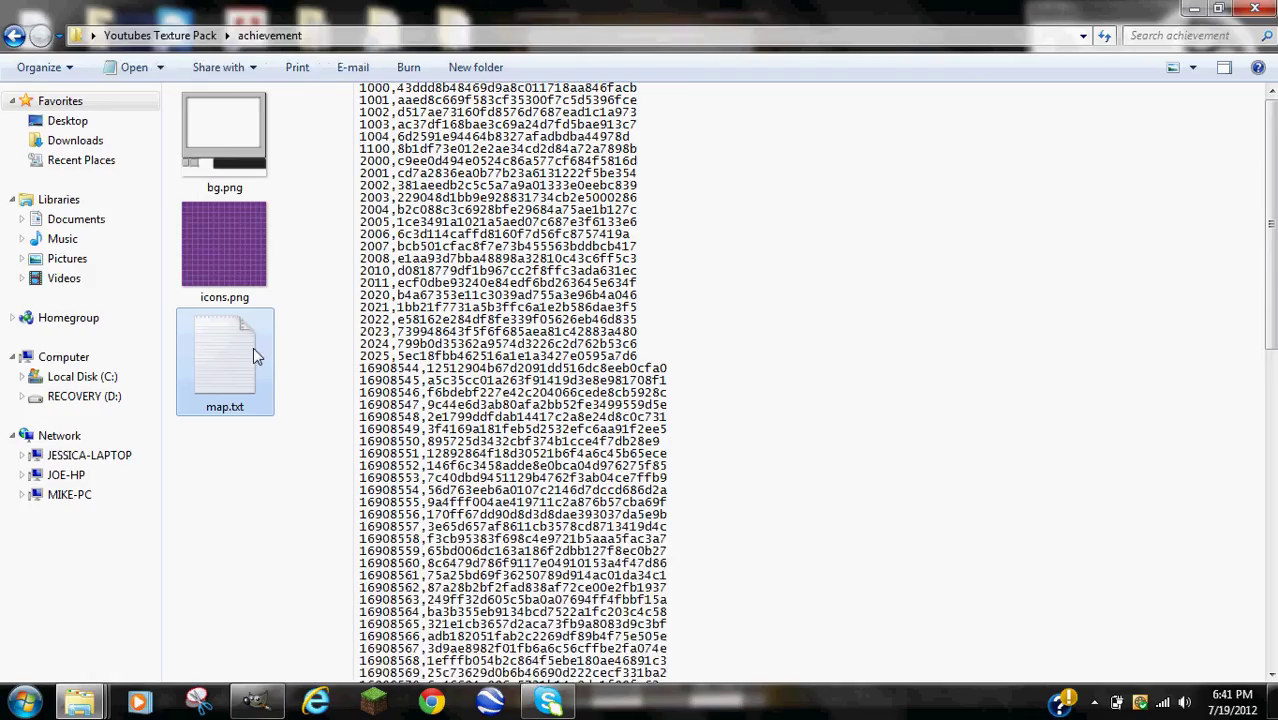
{"action": "left_click", "coordinate": [14, 36]}
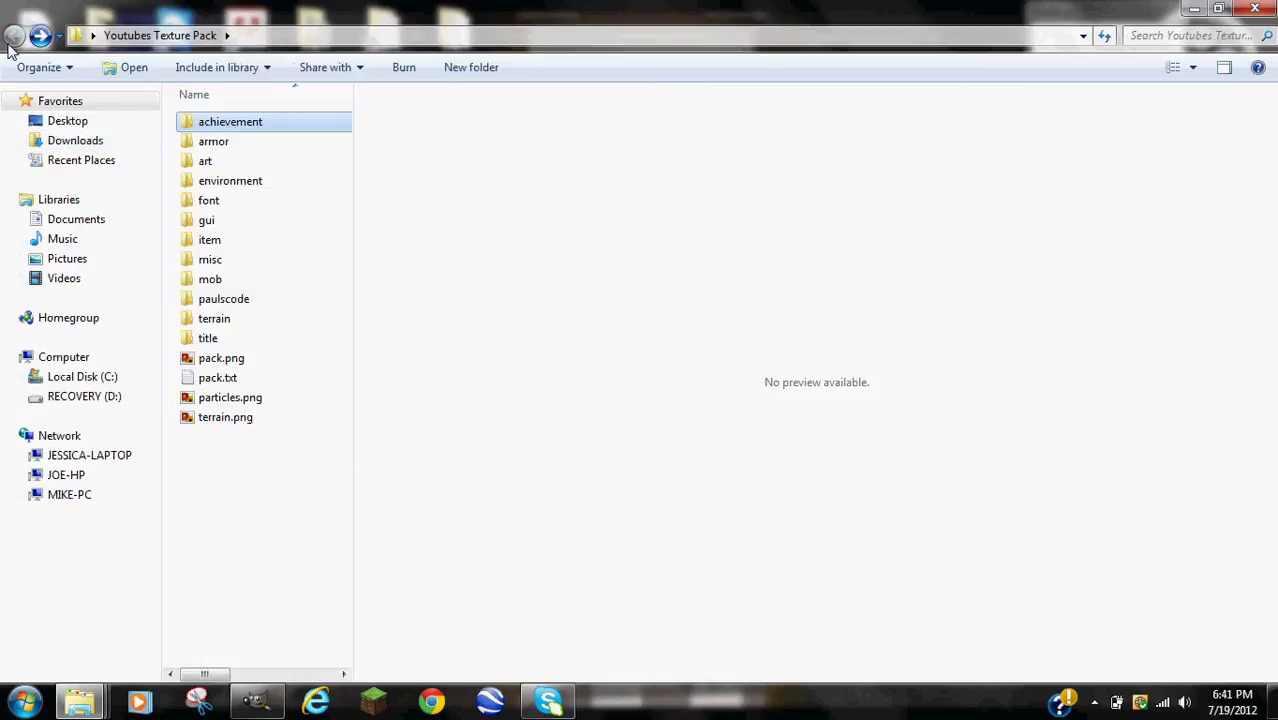
Close the Explorer window and move the Youtubes Texture Pack desktop icon below HyperCam
{"action": "key", "text": "alt+F4"}
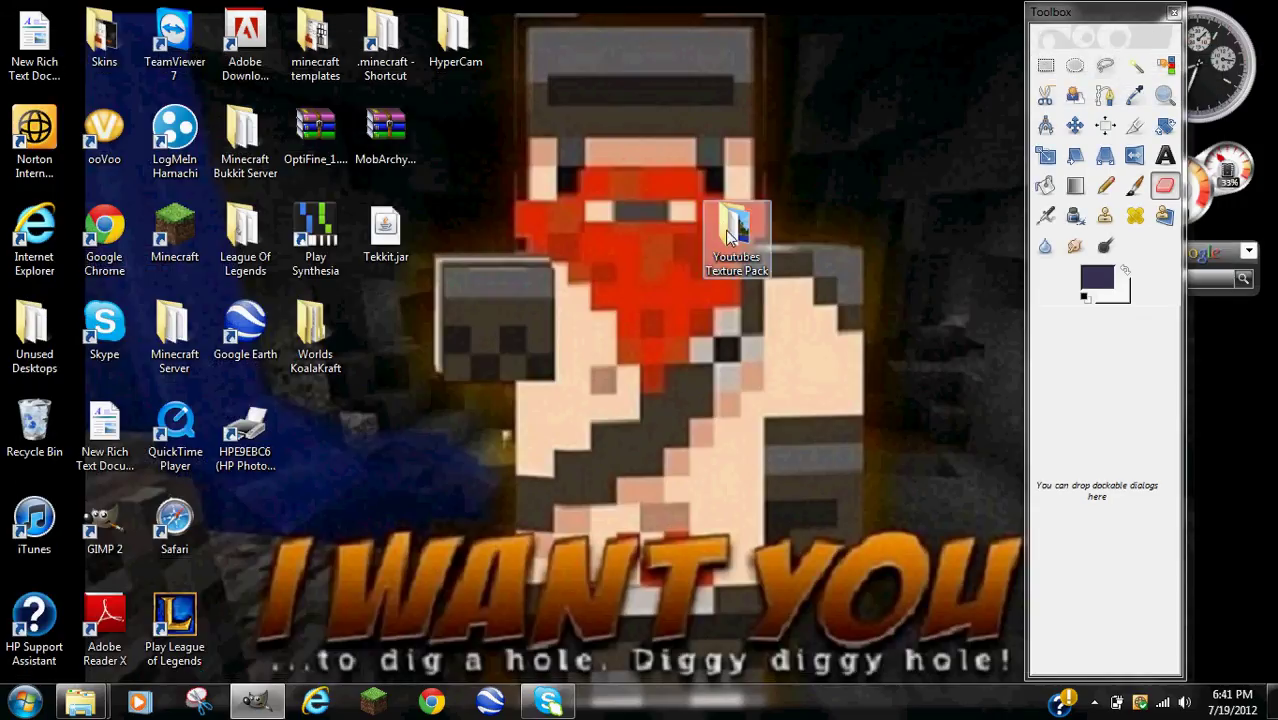
{"action": "left_click_drag", "start_coordinate": [730, 235], "coordinate": [452, 122]}
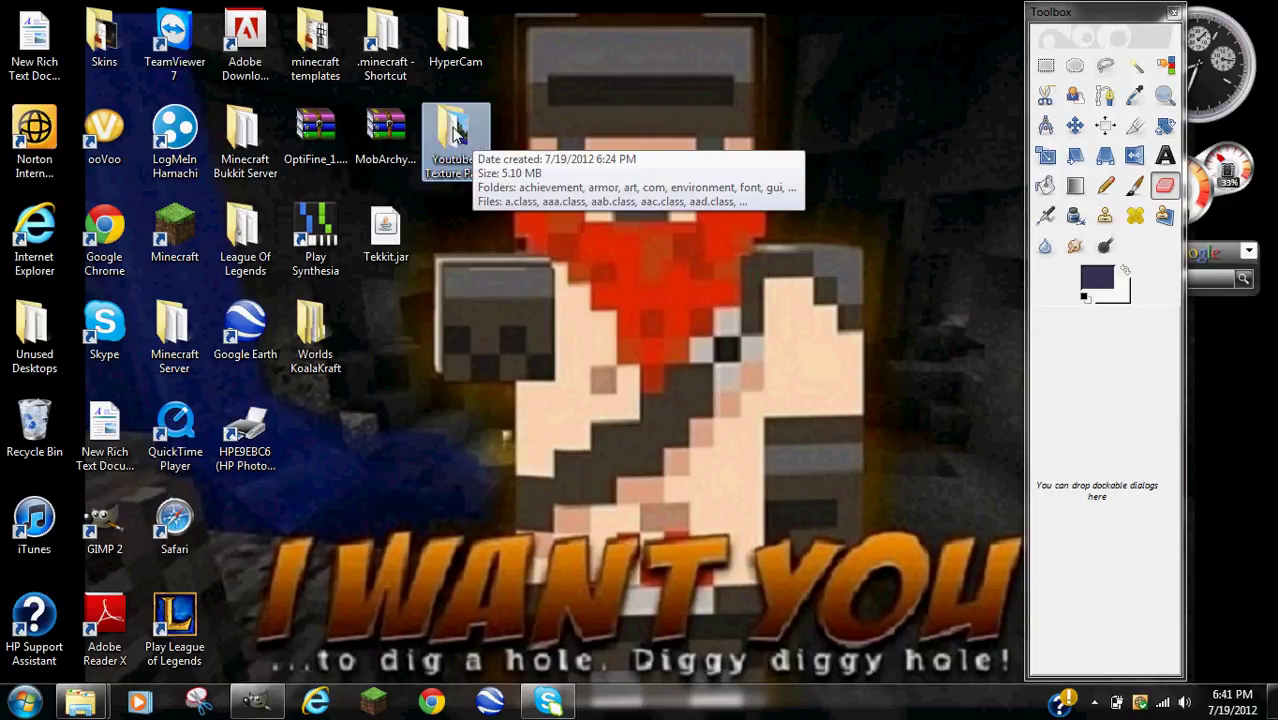
{"action": "mouse_move", "coordinate": [455, 130]}
{"action": "left_mouse_down"}
{"action": "mouse_move", "coordinate": [535, 35]}
{"action": "mouse_move", "coordinate": [463, 117]}
{"action": "left_mouse_up"}
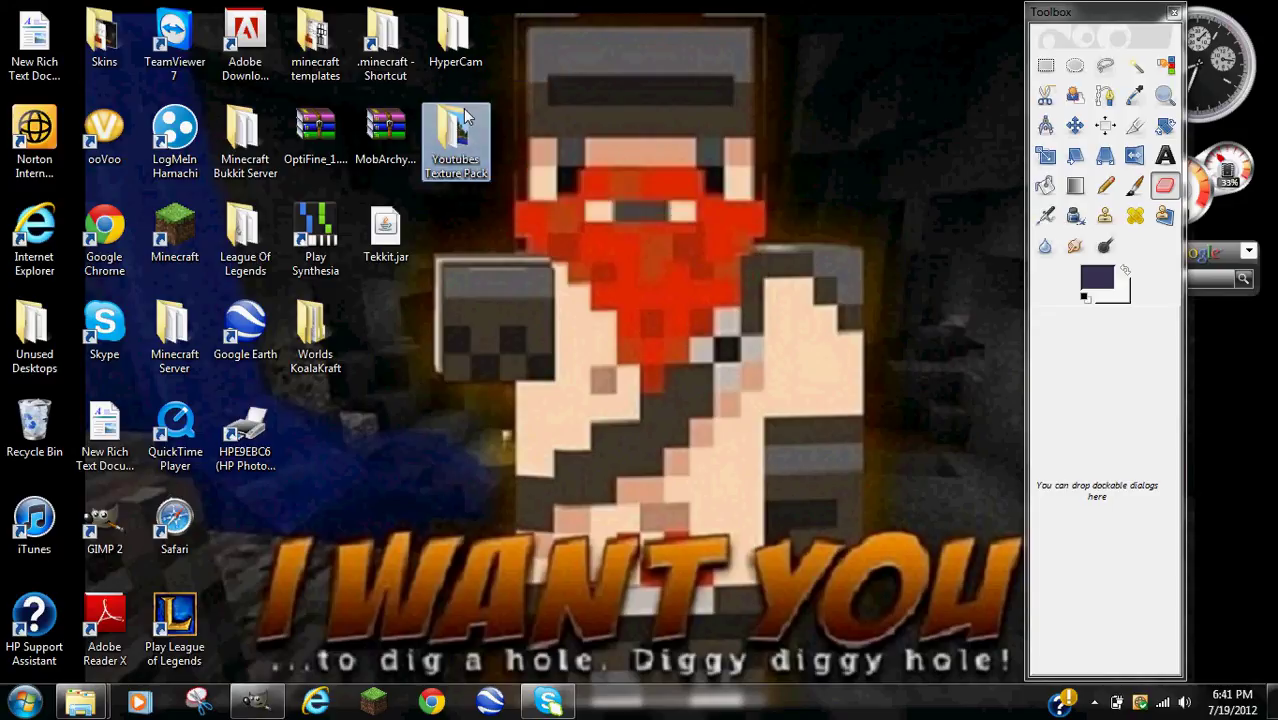